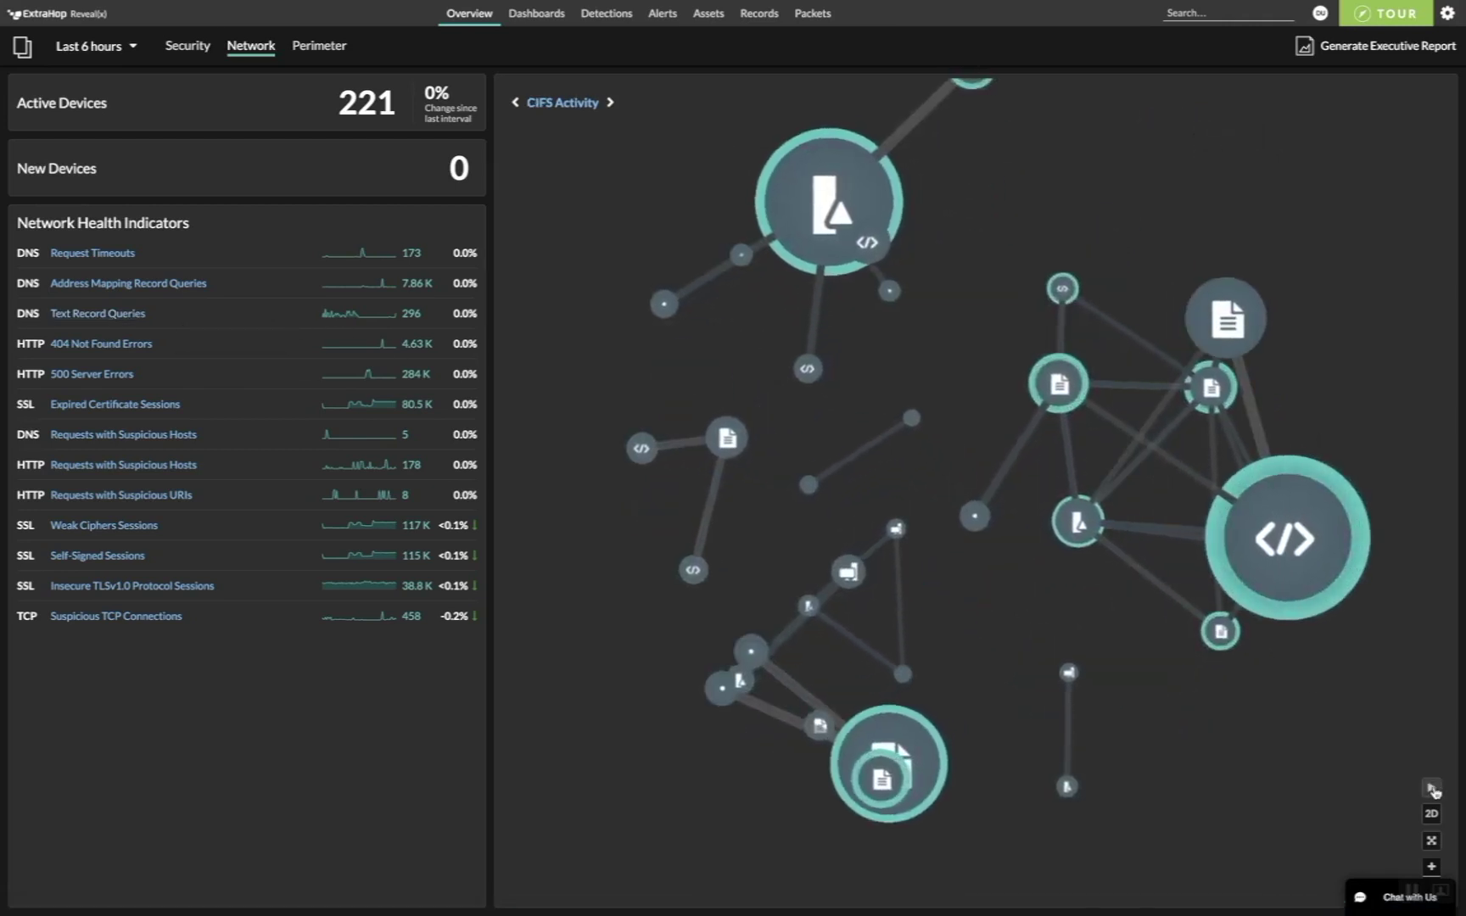
Pause the network activity map's animation, switch it from CIFS Activity to DB Activity and examine the database devices.
left_click(1433, 789)
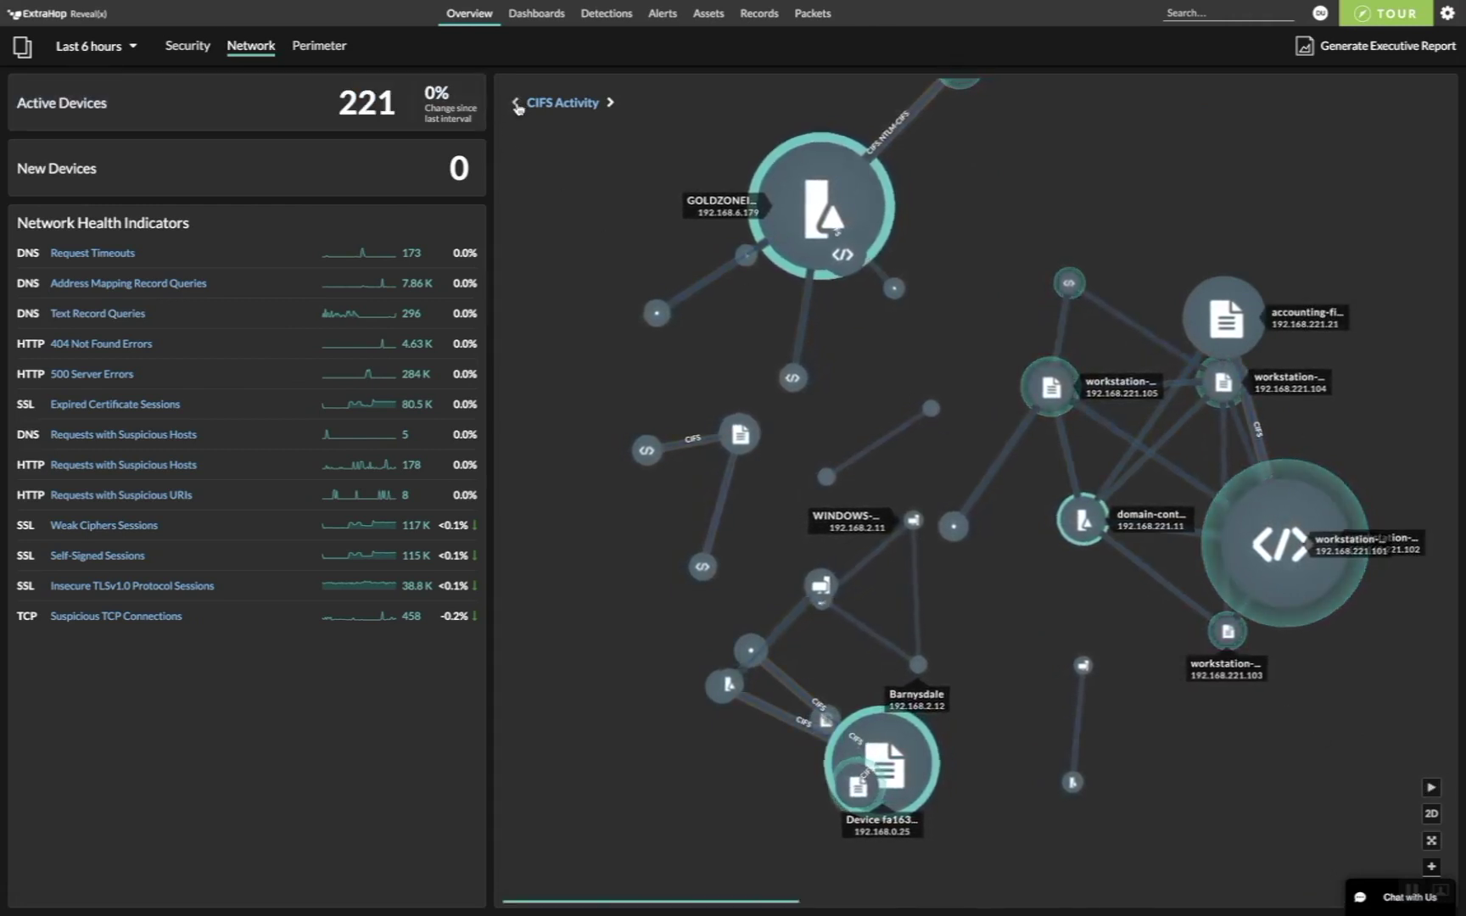
left_click(516, 104)
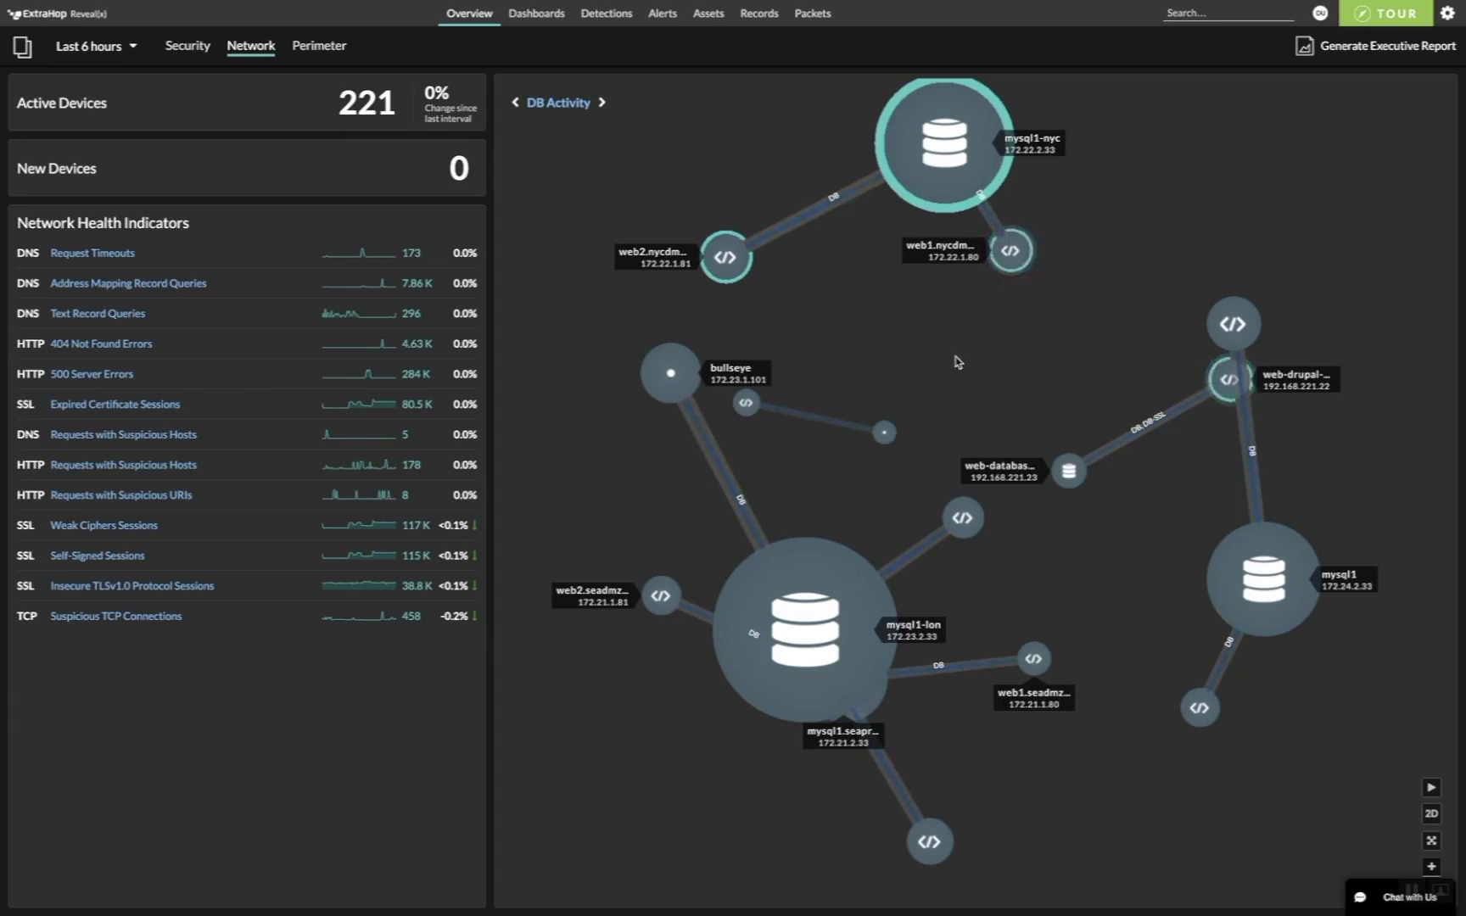
left_click_drag(957, 362, 873, 393)
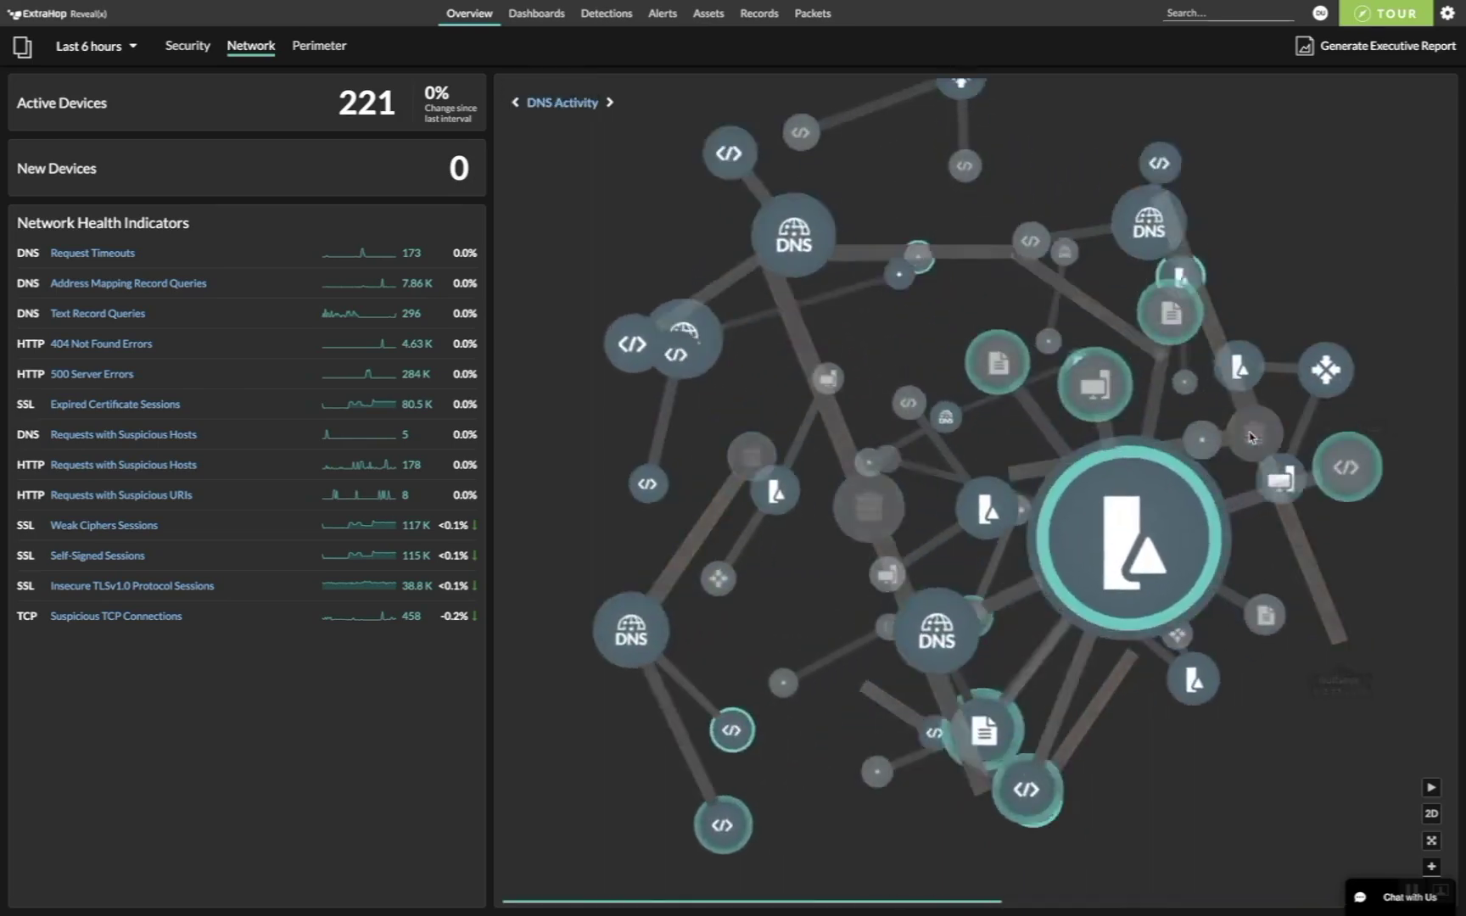
Return the map to DB Activity and examine the connections of mysql1-lon and its client web1.londmz.example.com.
left_click(516, 104)
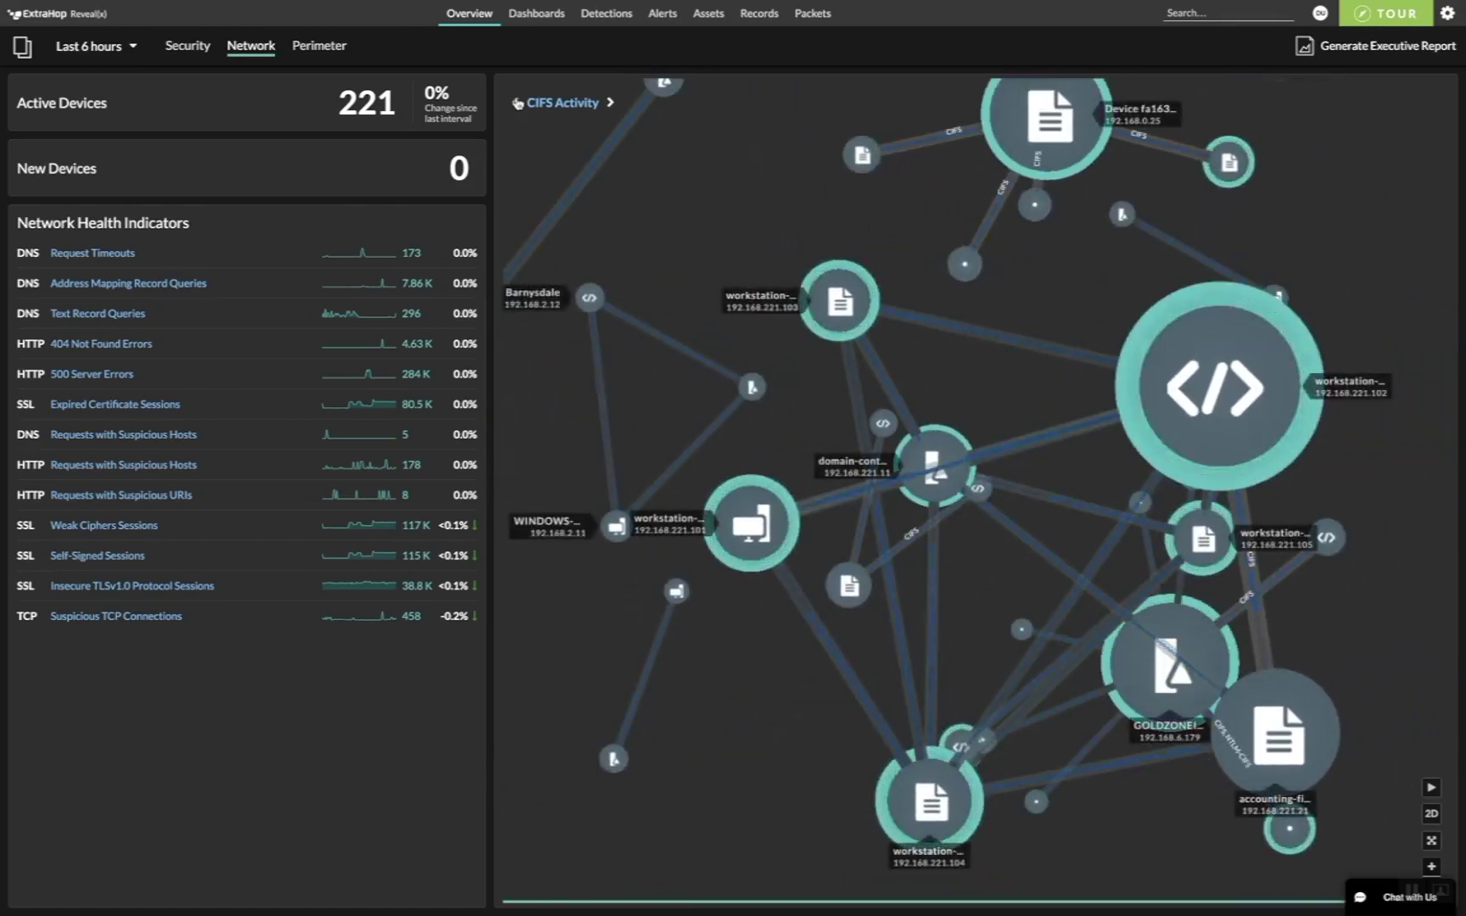
left_click(516, 104)
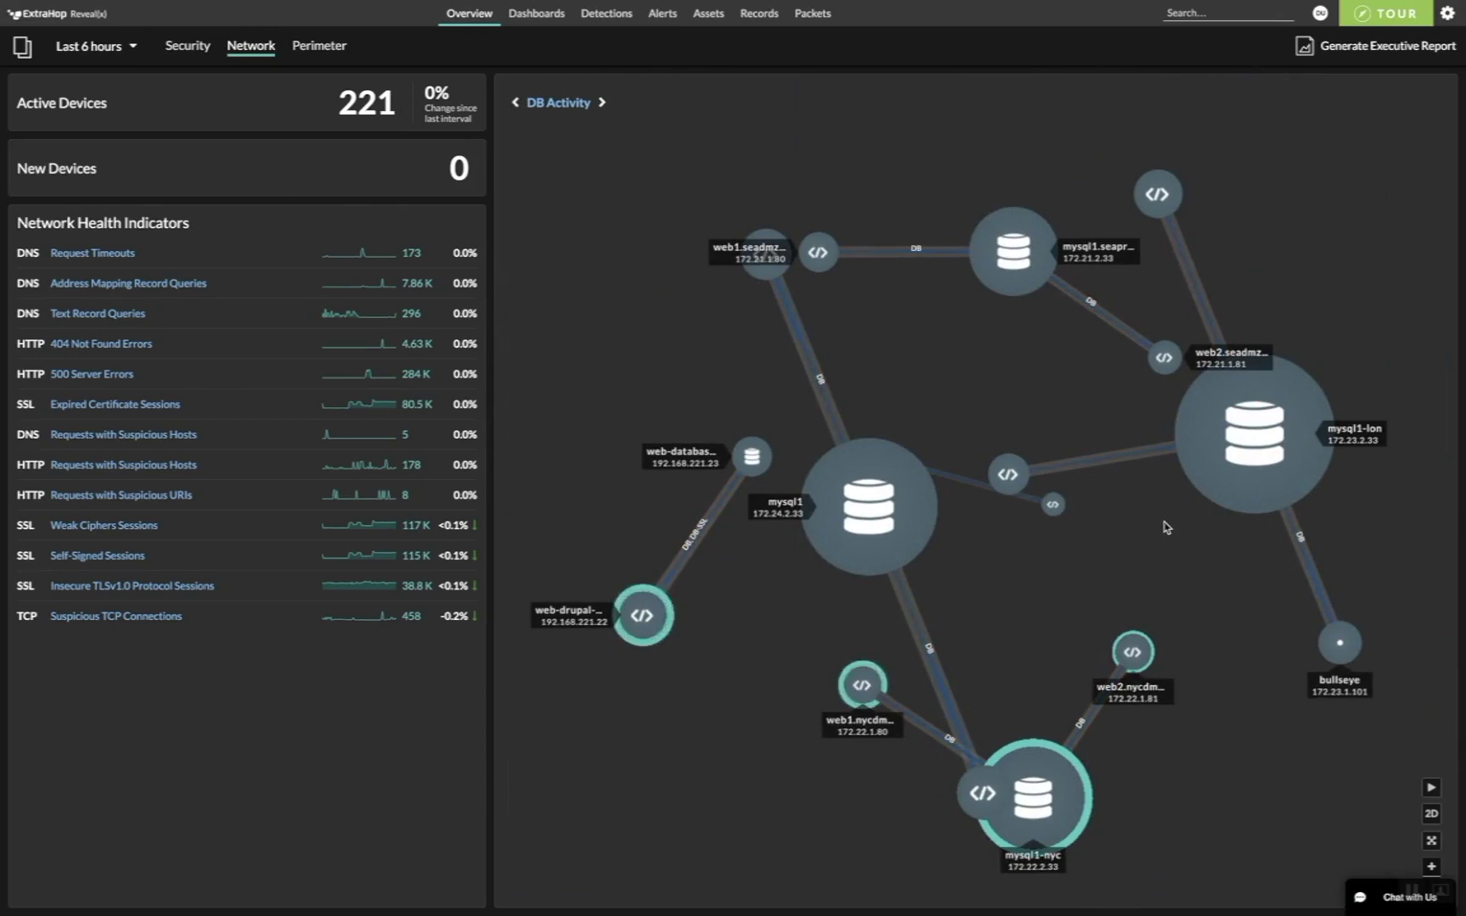
mouse_move(1157, 520)
left_mouse_down()
mouse_move(1110, 500)
mouse_move(1155, 520)
mouse_move(1159, 502)
left_mouse_up()
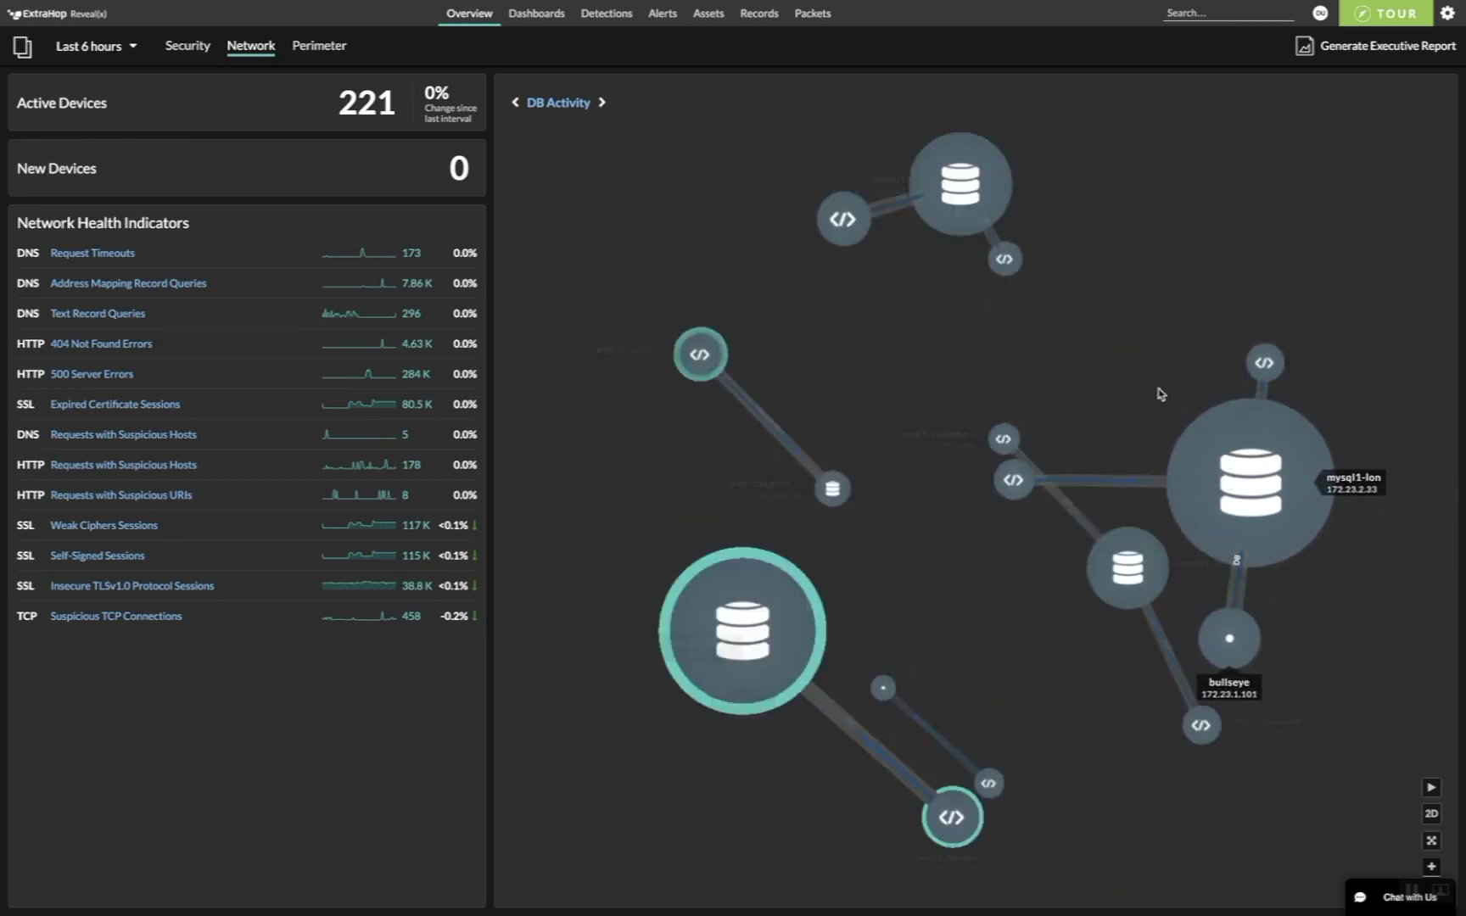
left_click_drag(1138, 386, 1171, 432)
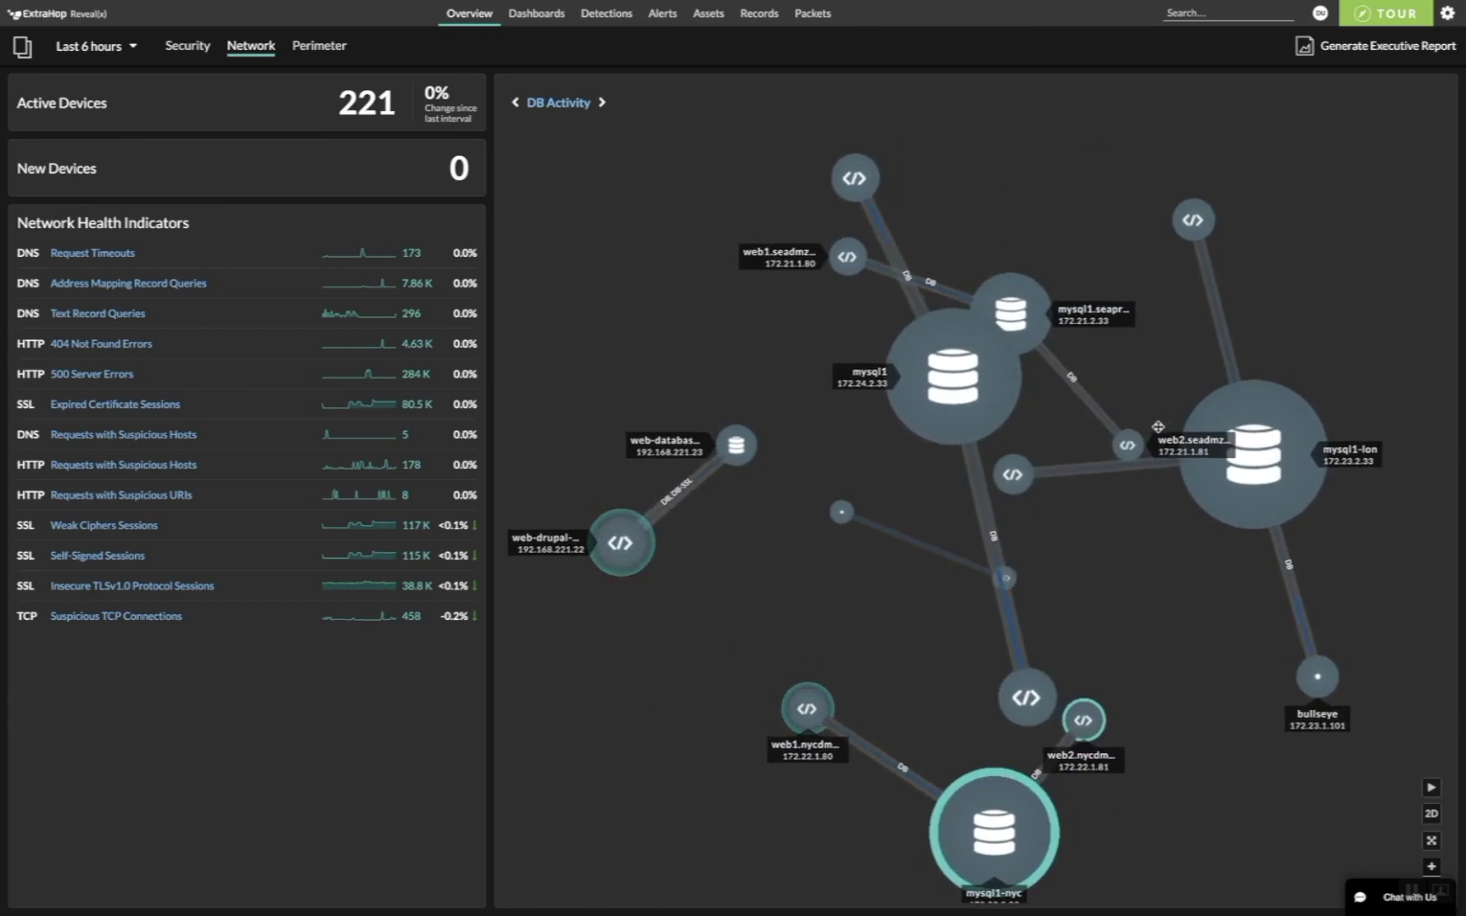
mouse_move(1231, 455)
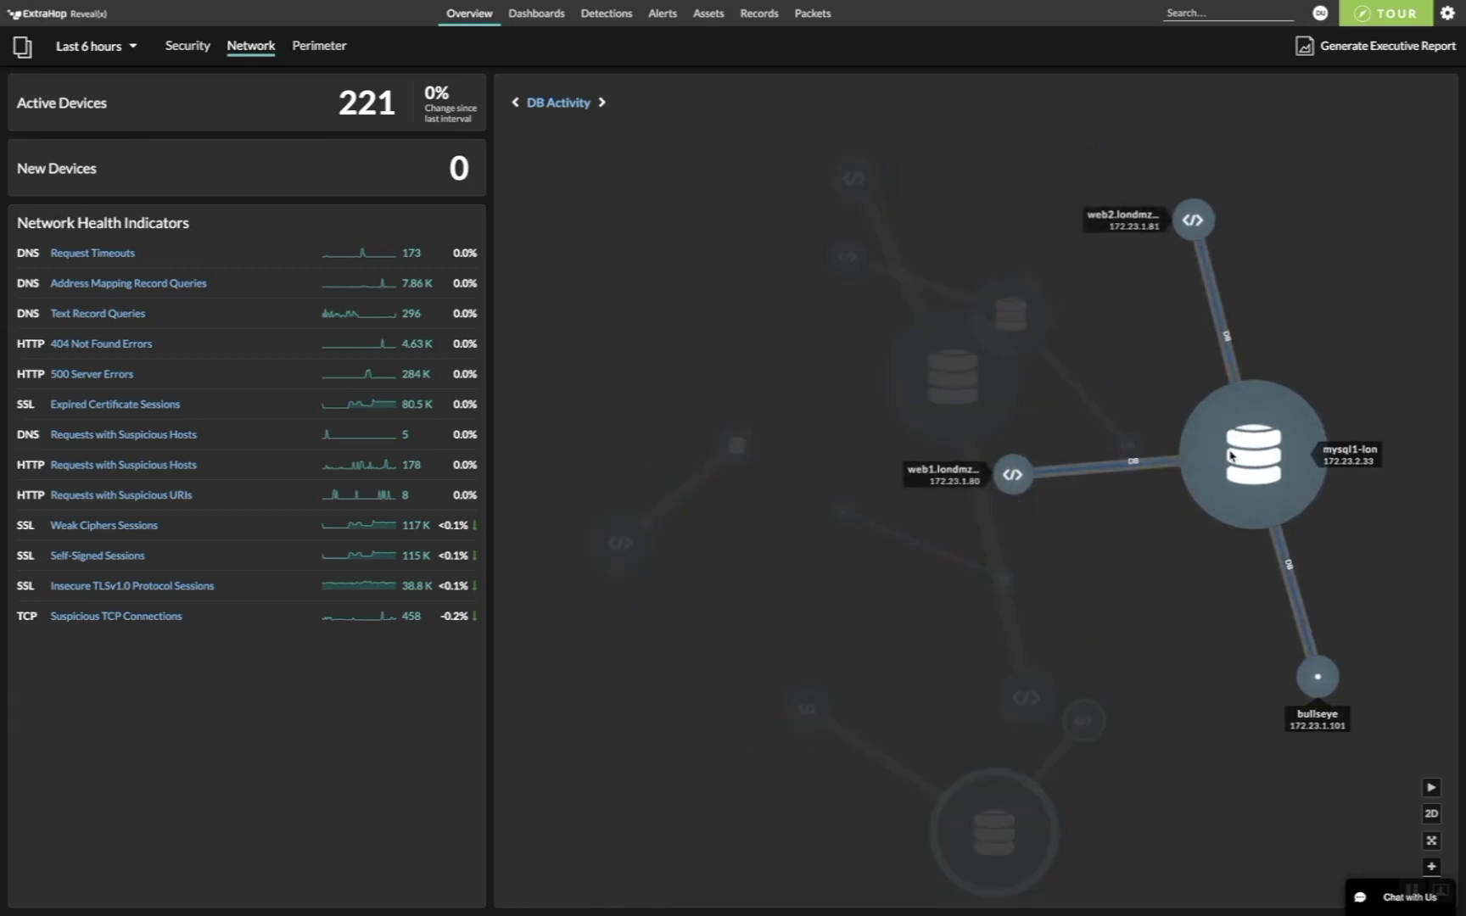
mouse_move(1016, 478)
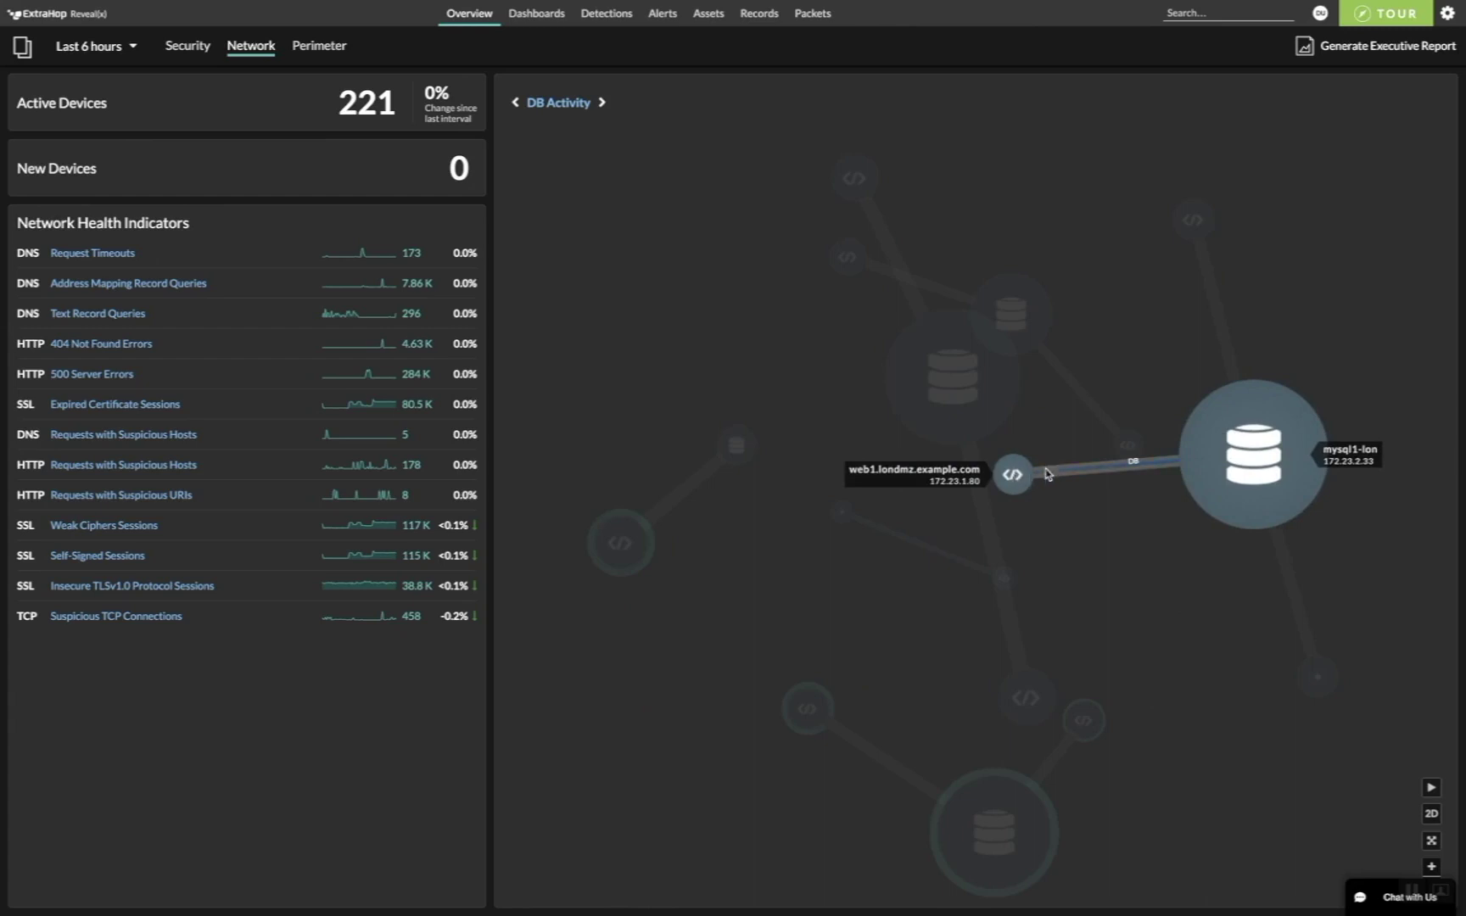
mouse_move(1241, 415)
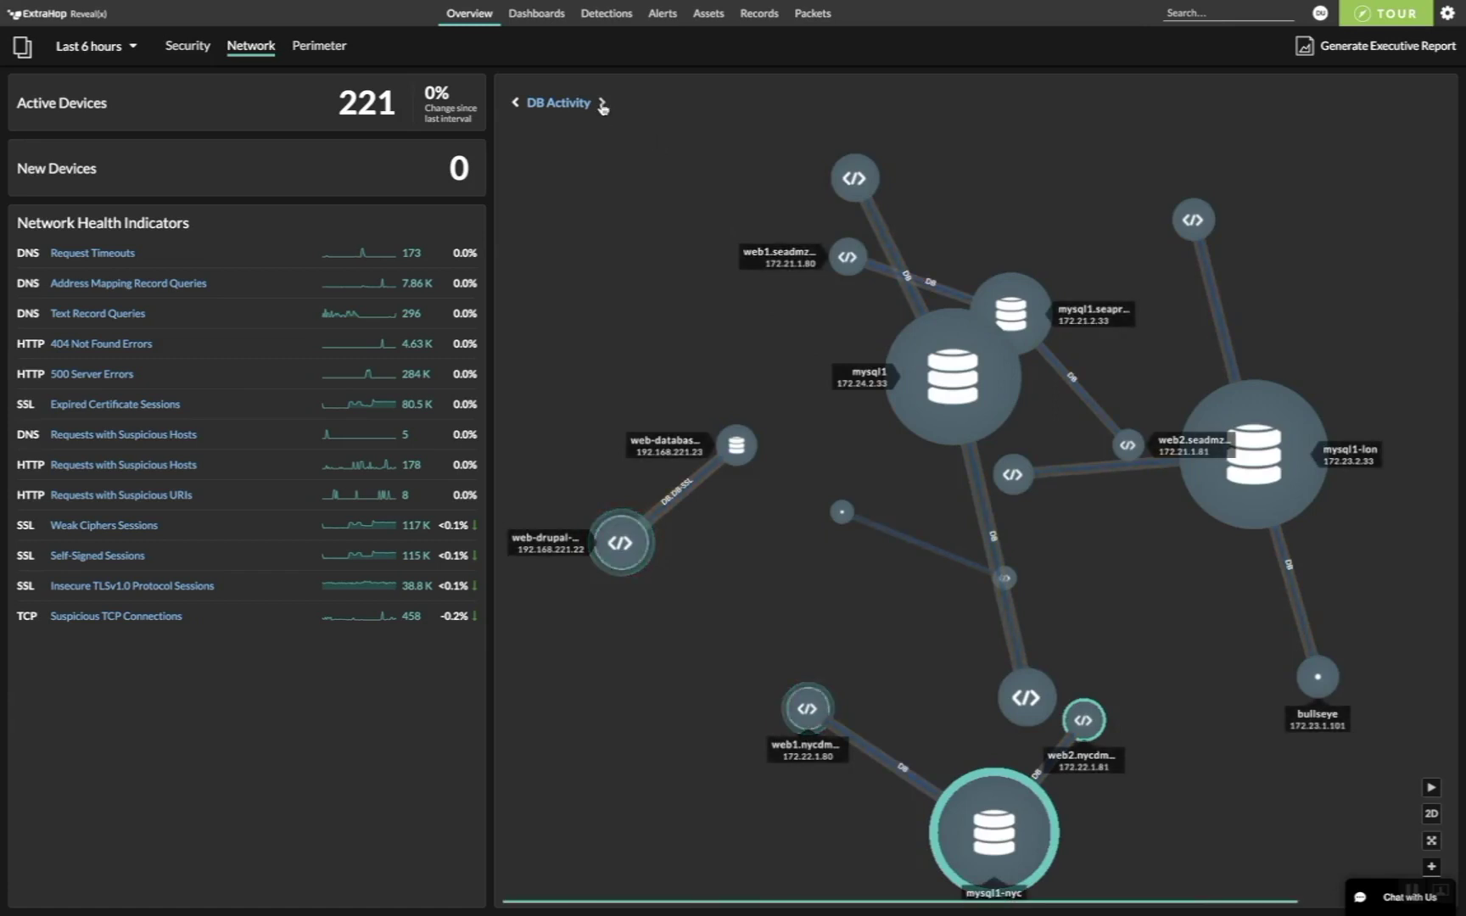
Advance the activity map to DNS Activity and examine the trend graphs of the Network Health Indicators.
left_click(602, 105)
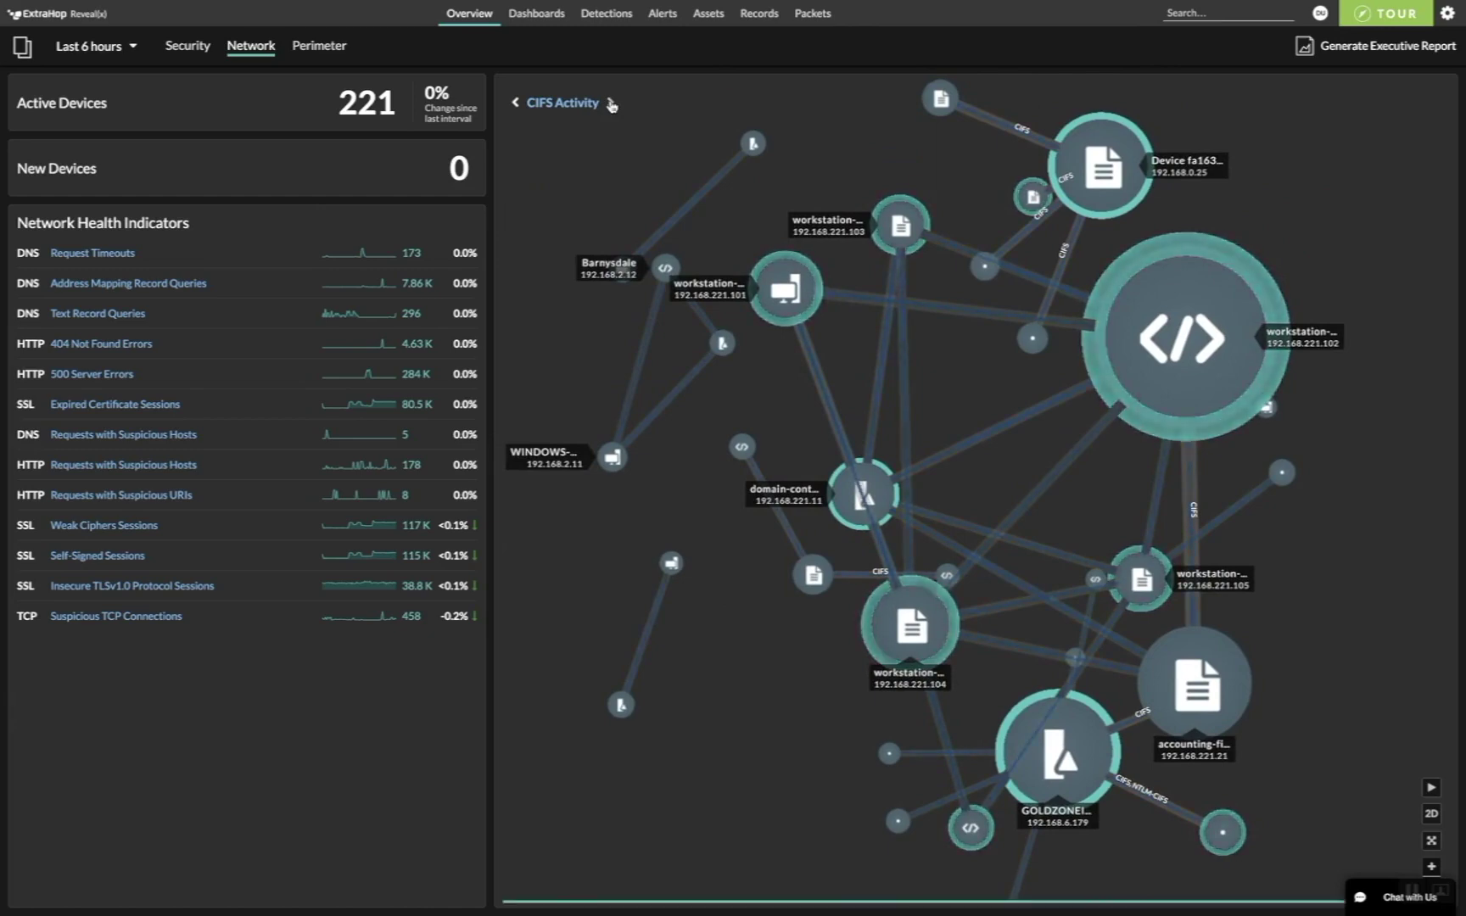
left_click(610, 103)
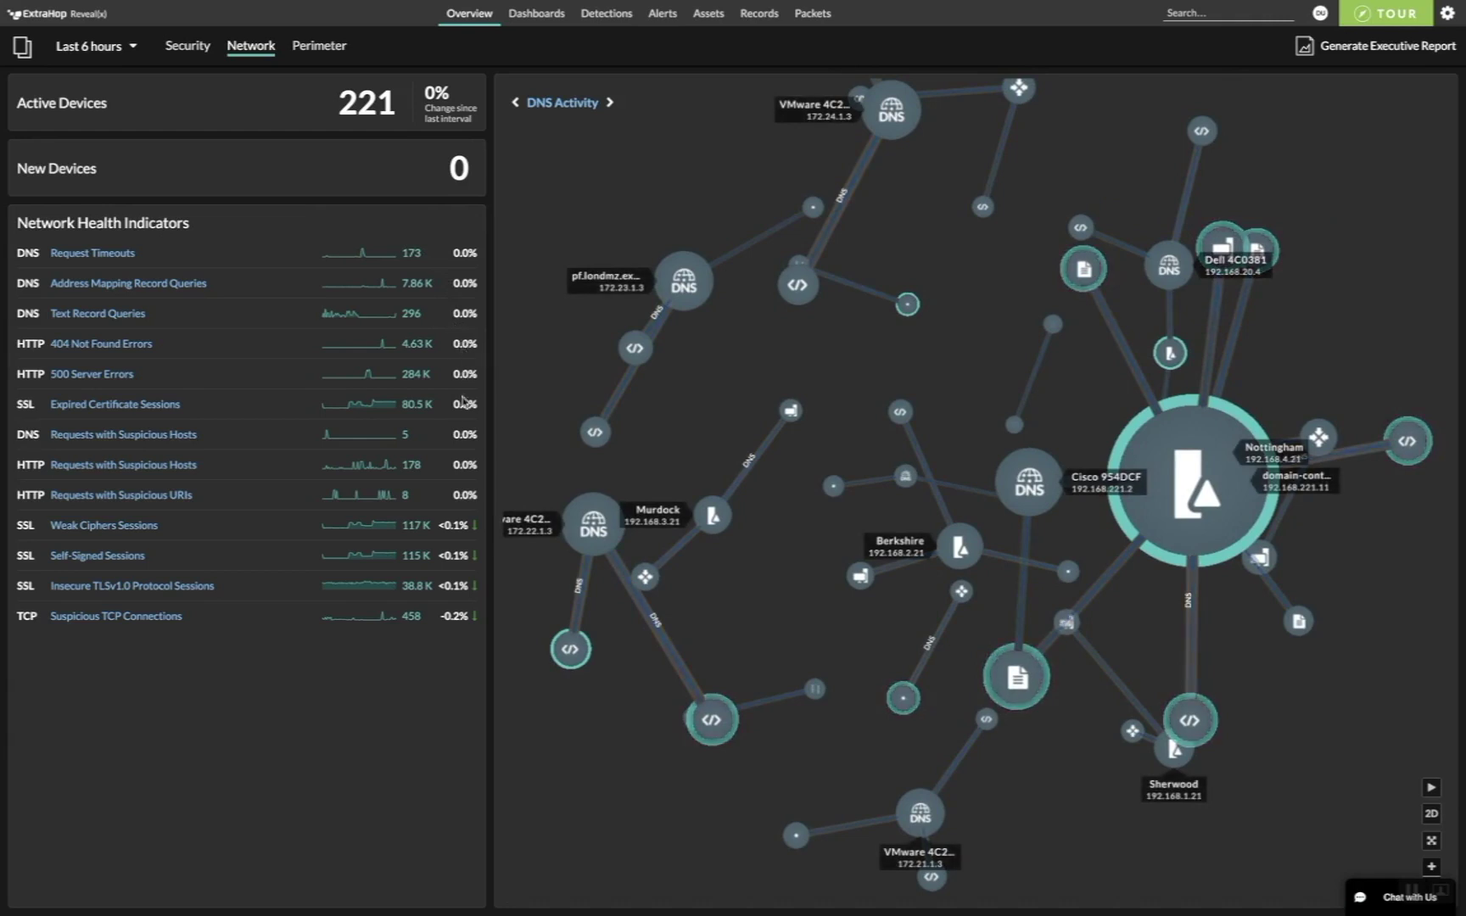
mouse_move(382, 316)
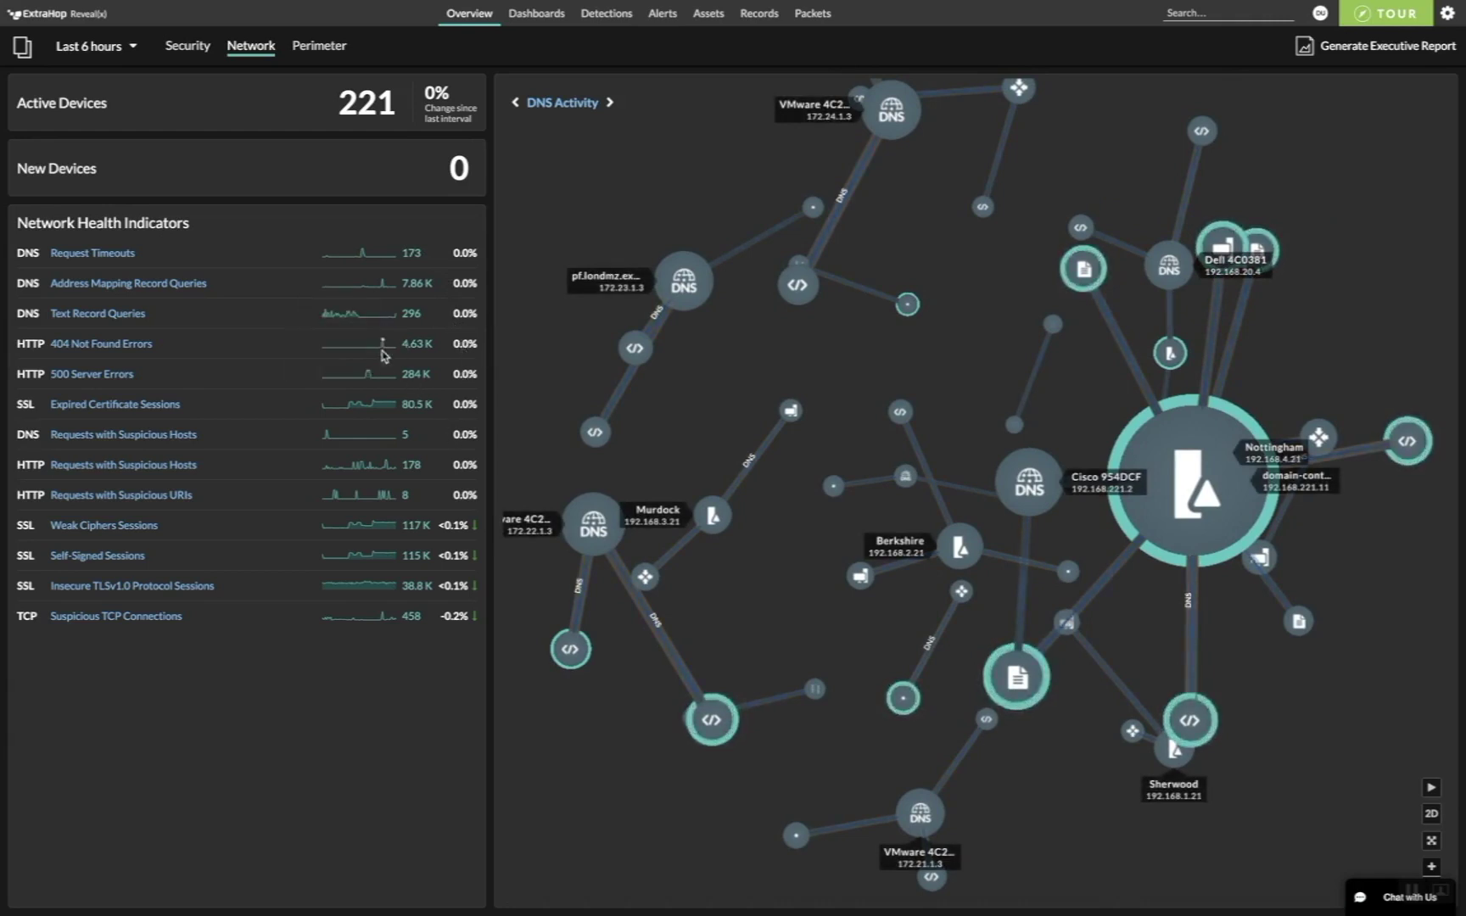
mouse_move(378, 379)
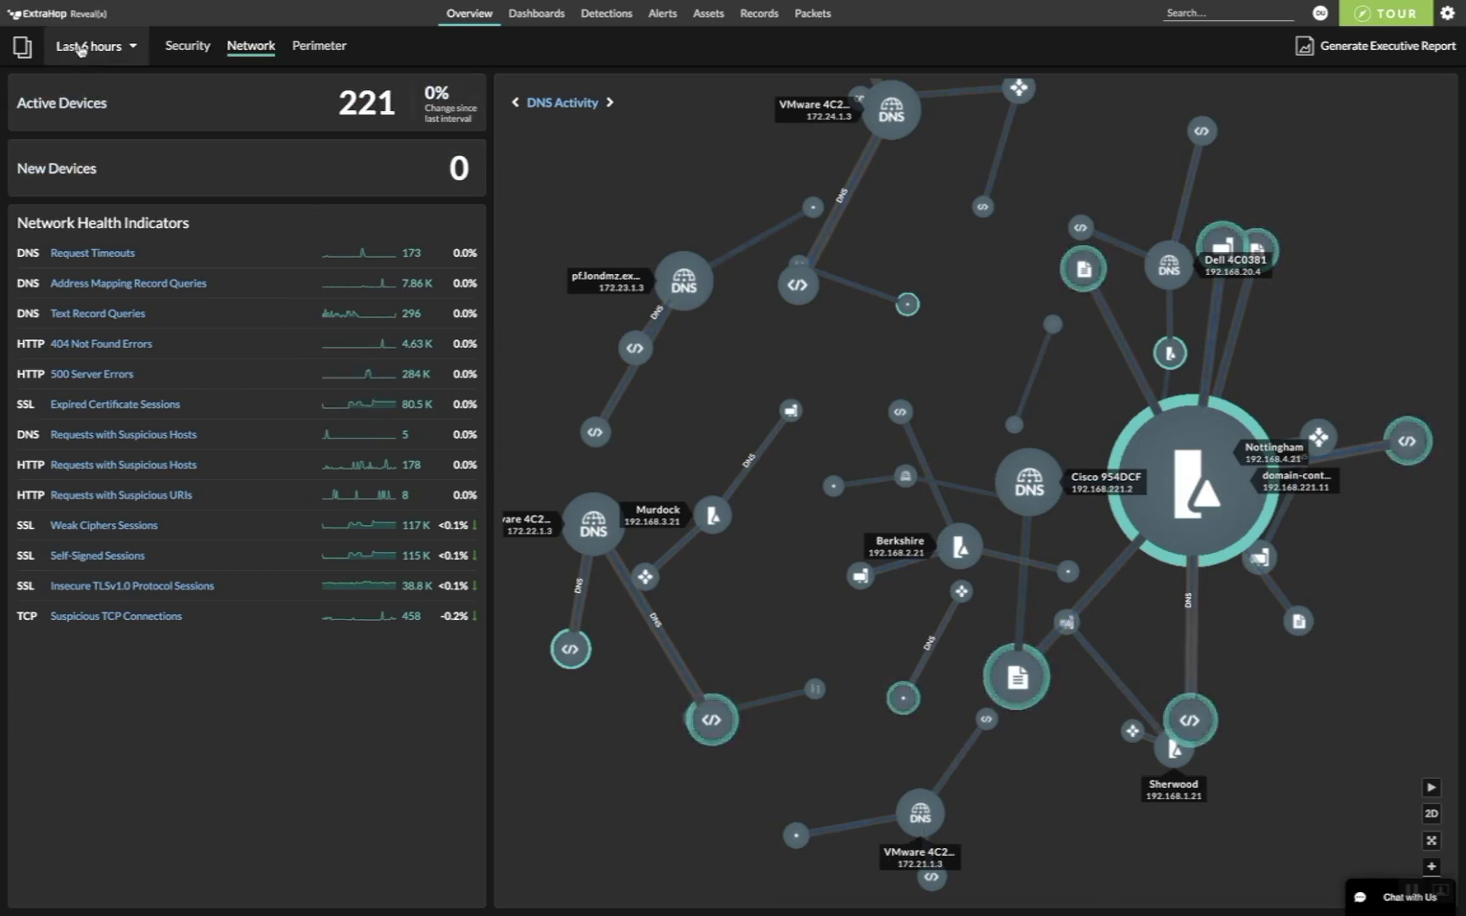
View the available time intervals without changing the selection, and resume the activity map's animation.
left_click(134, 49)
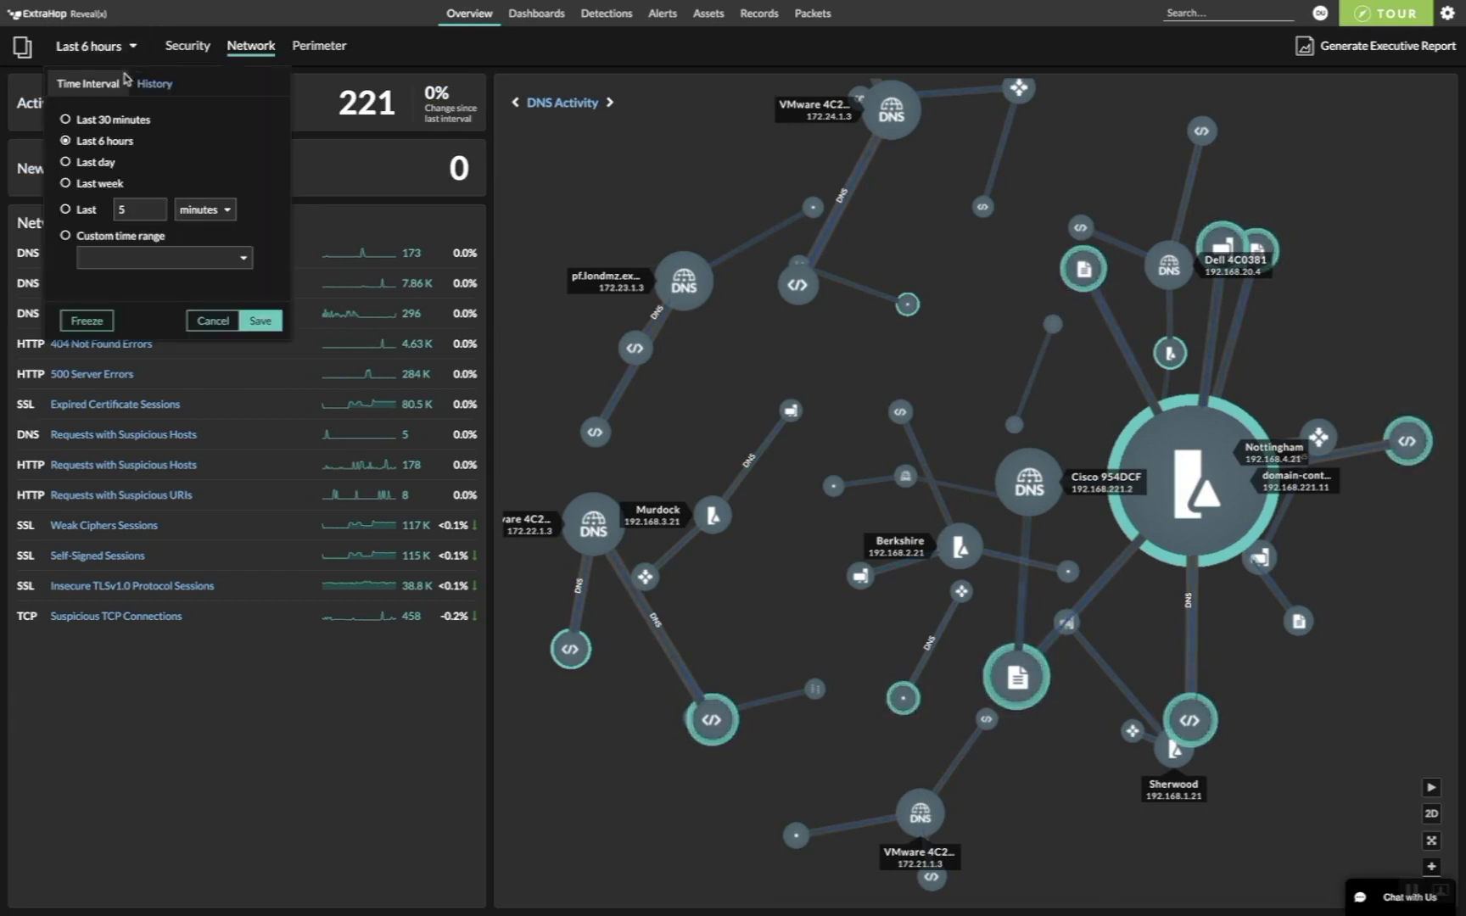
left_click(371, 228)
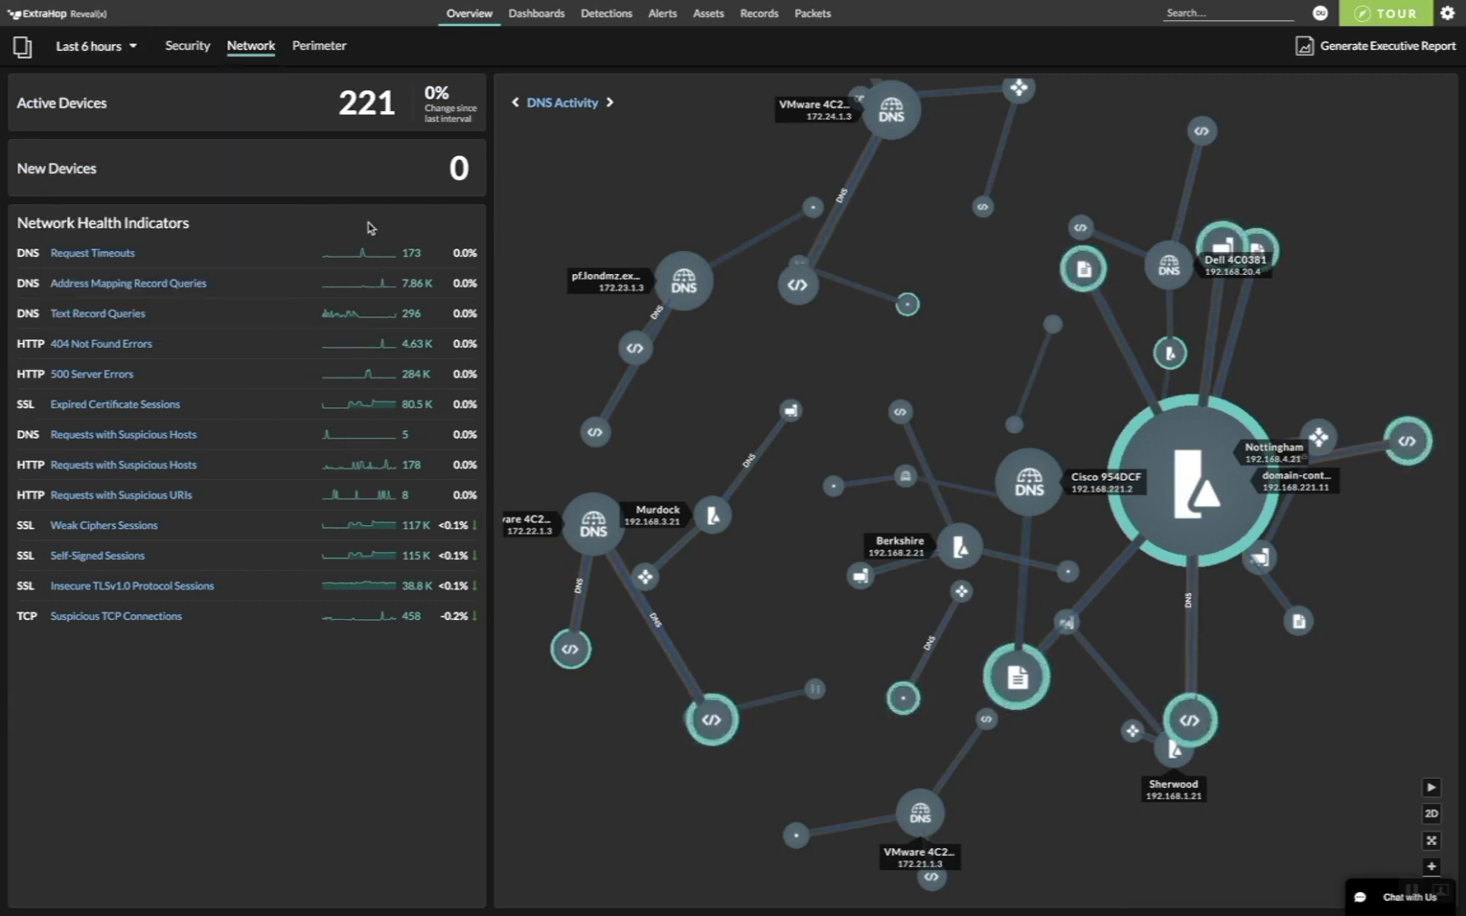
mouse_move(384, 528)
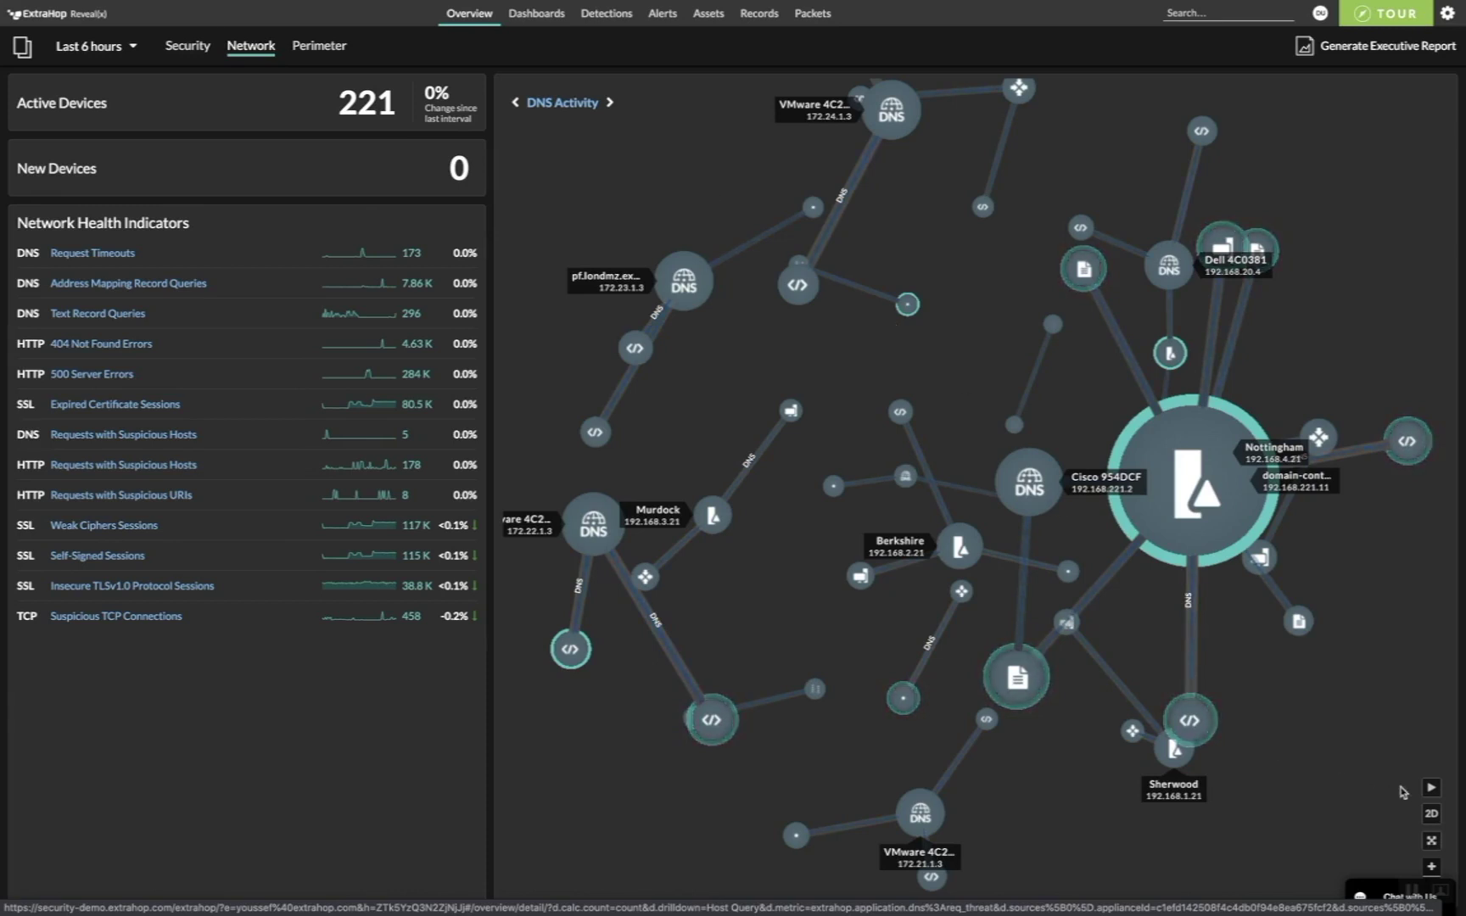
left_click(1432, 788)
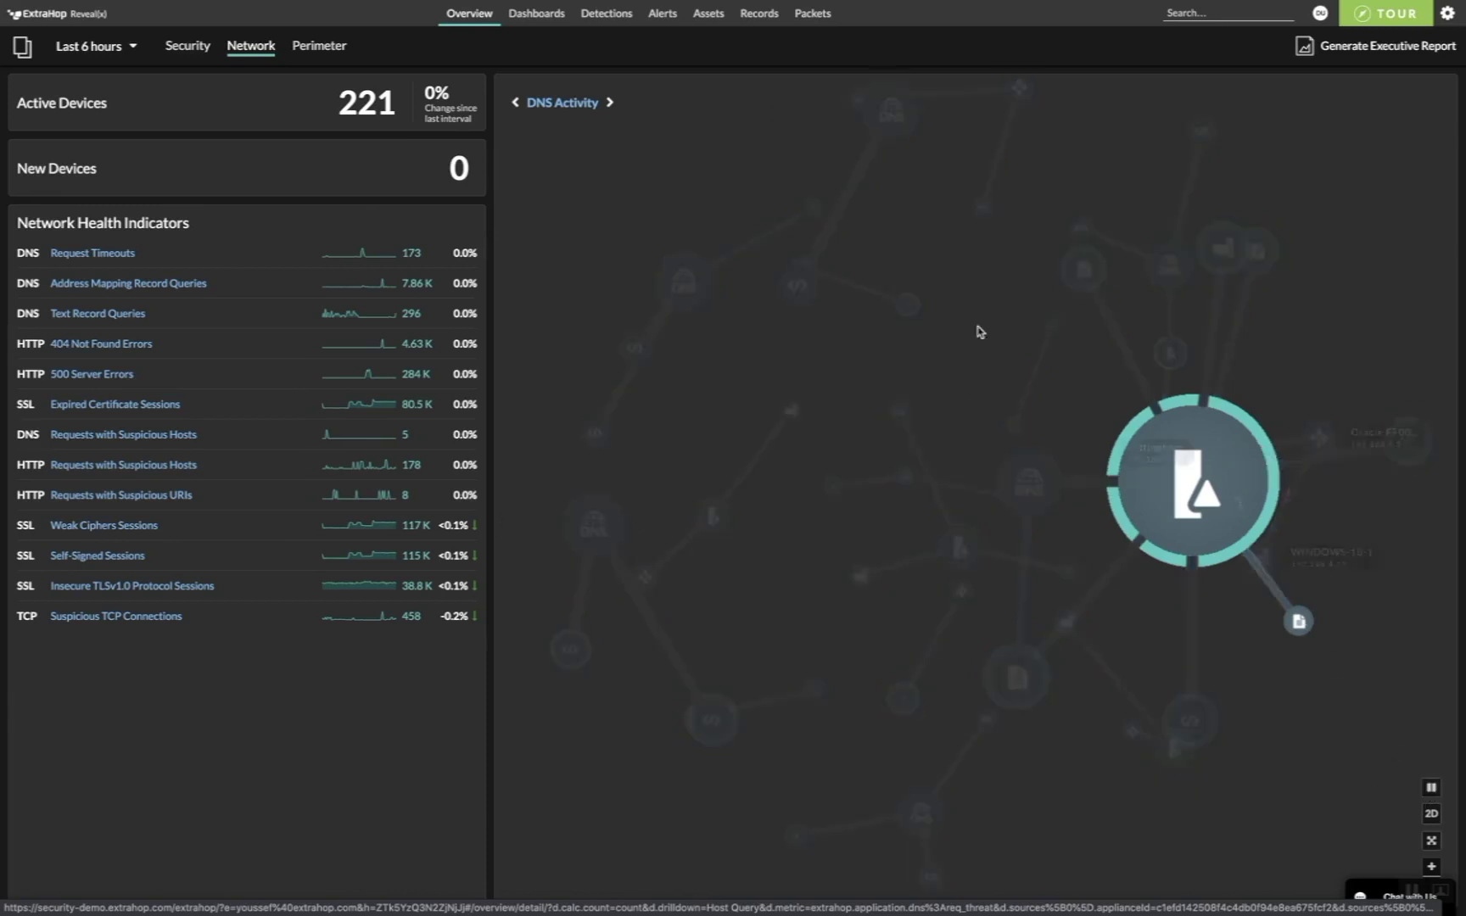
mouse_move(632, 8)
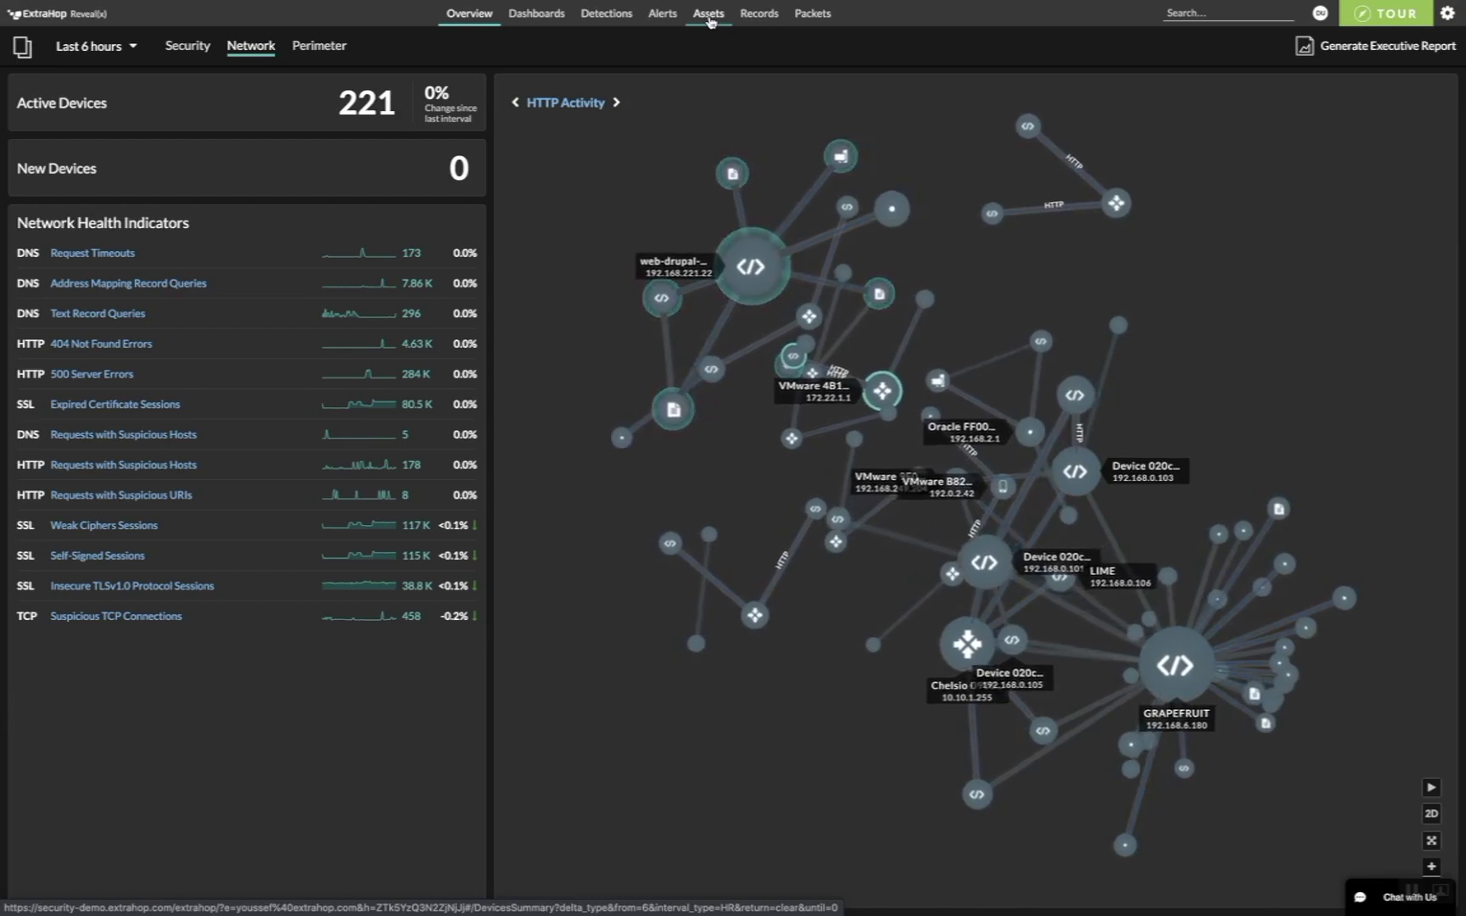
Open the Protocols list in Assets and review the protocols with their servers, clients and detections.
left_click(767, 18)
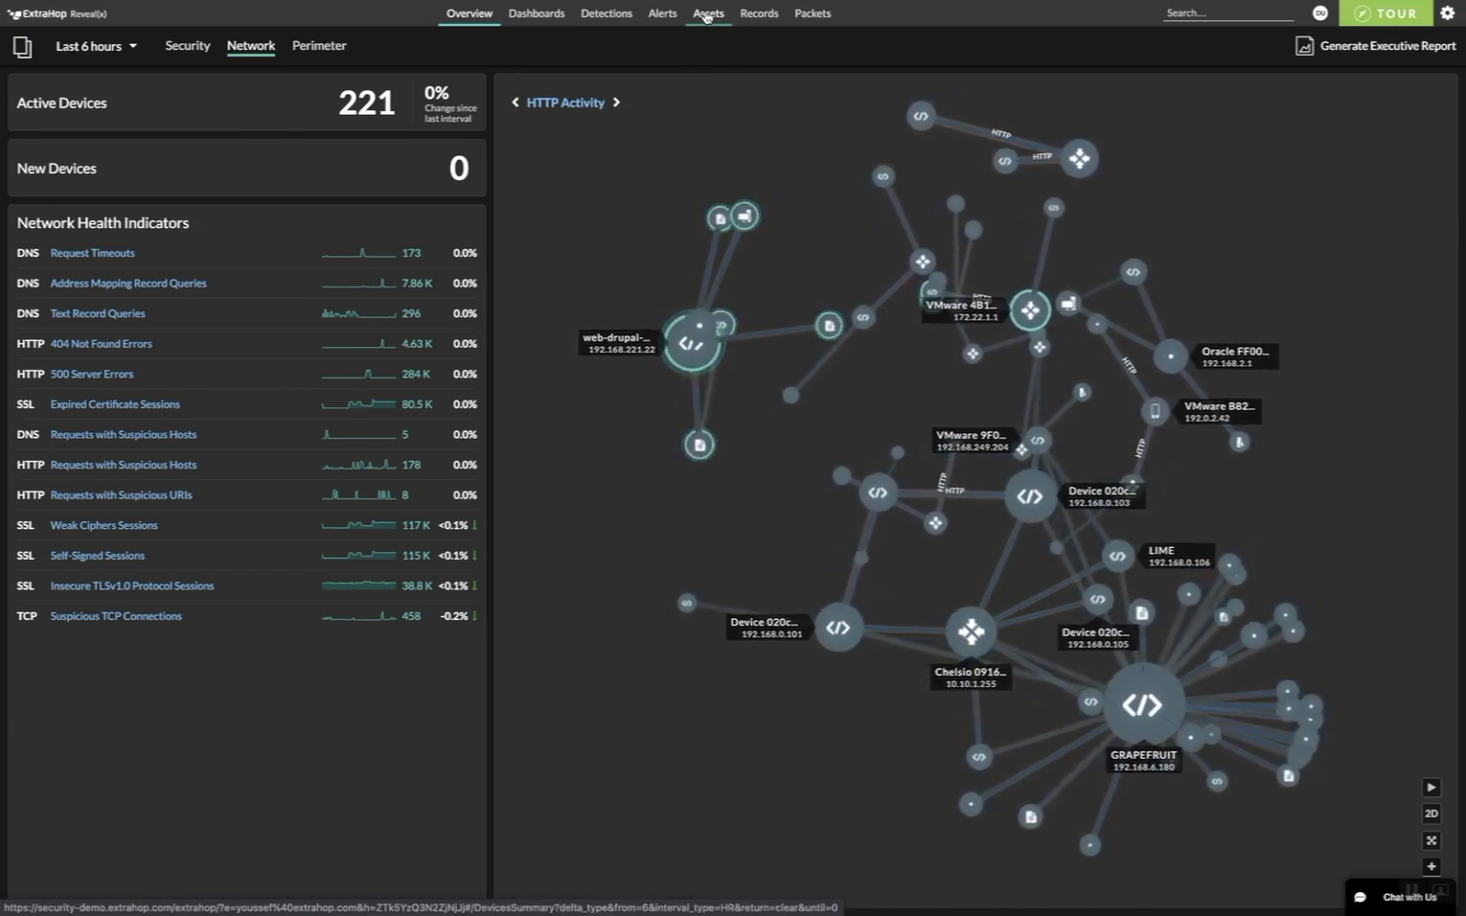
left_click(707, 16)
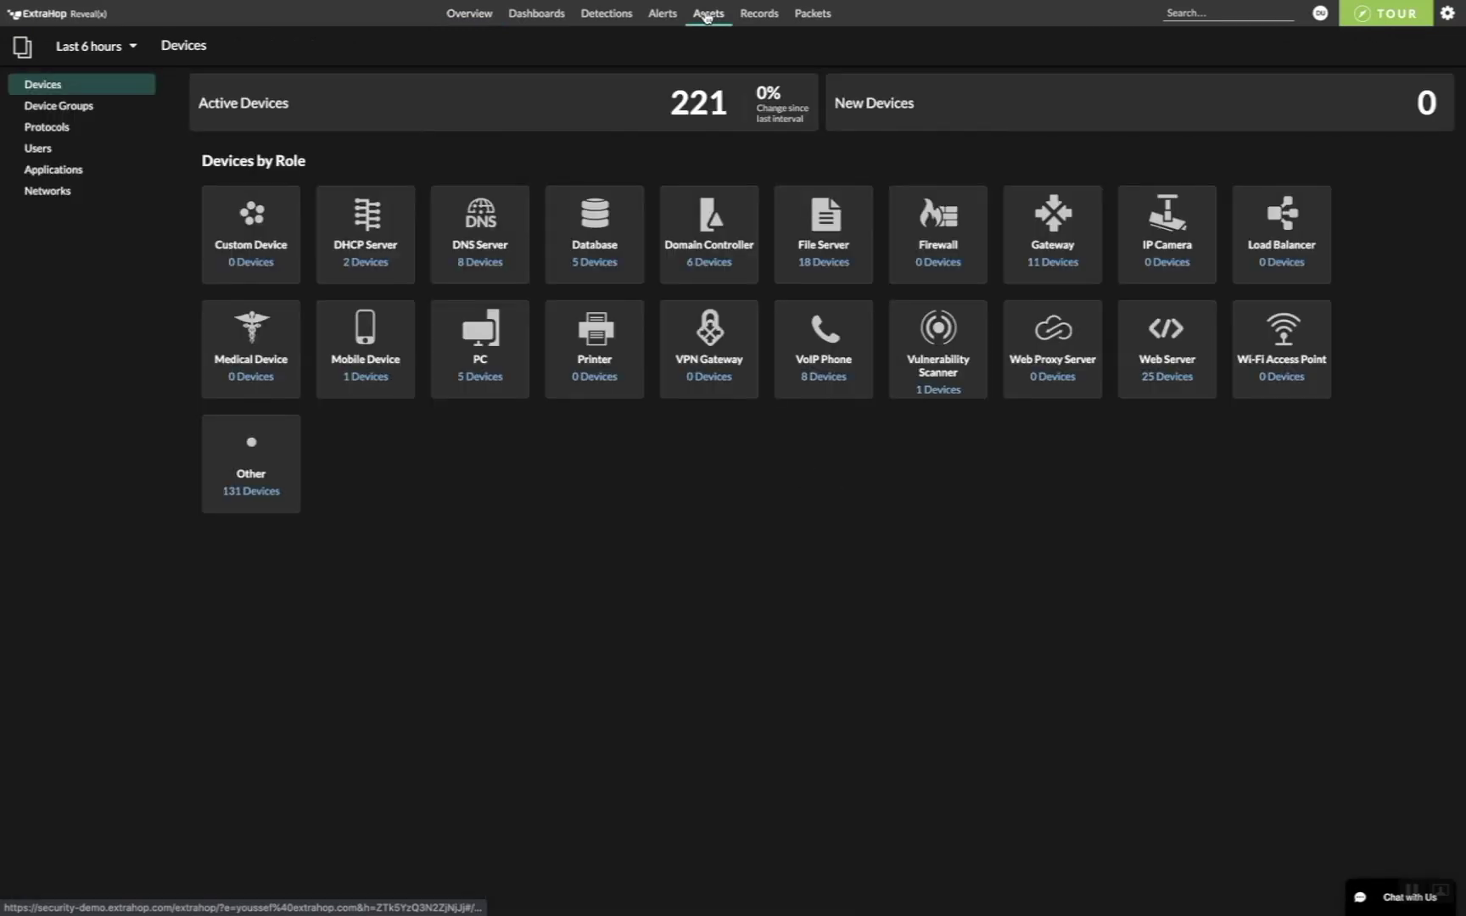
left_click(56, 129)
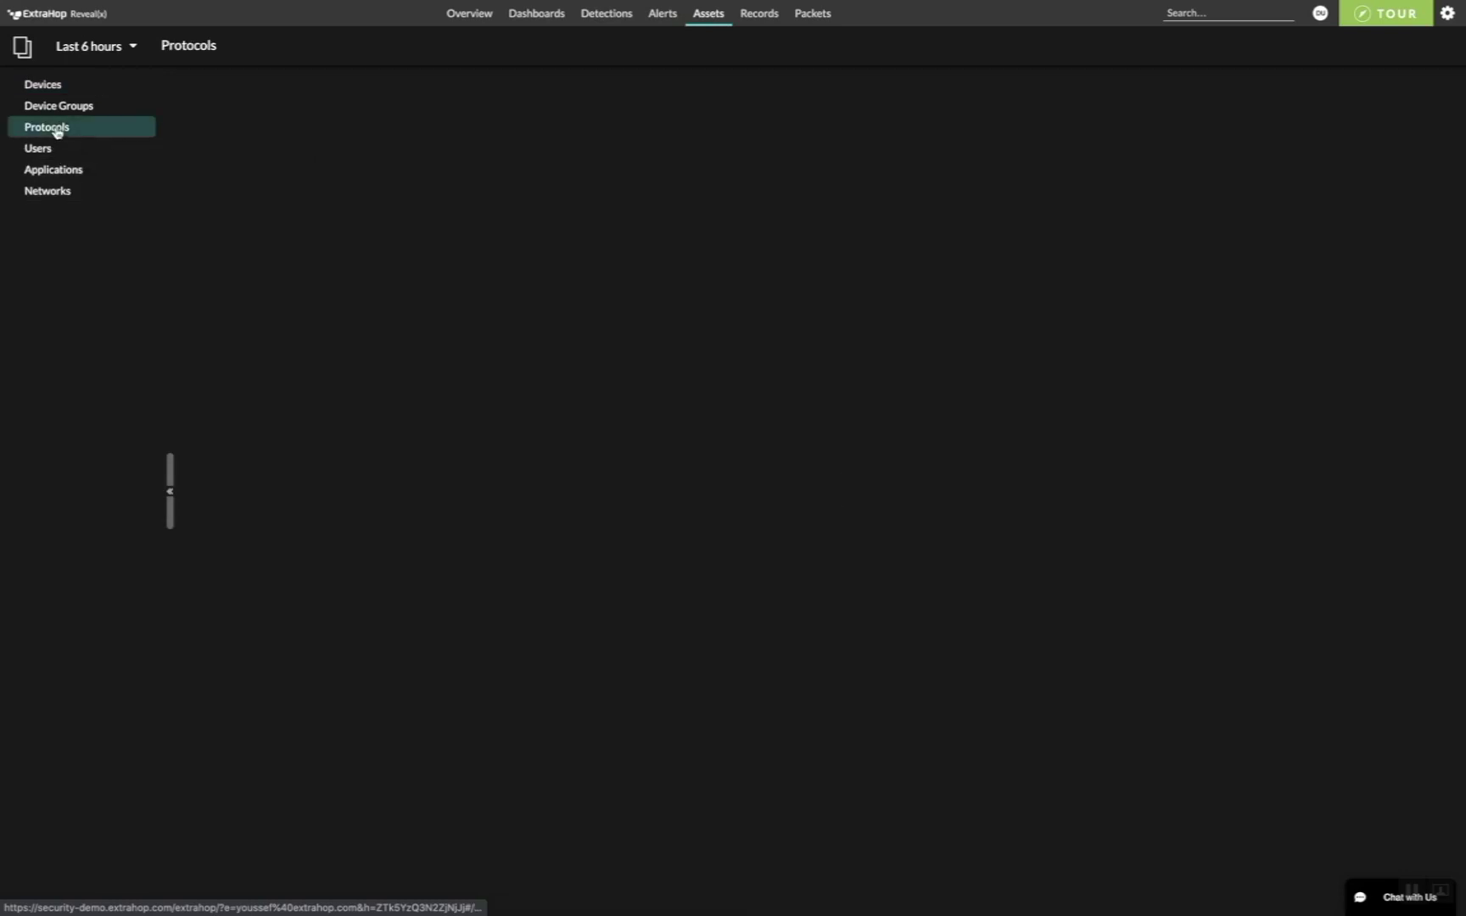
scroll(496, 254, "down", 2)
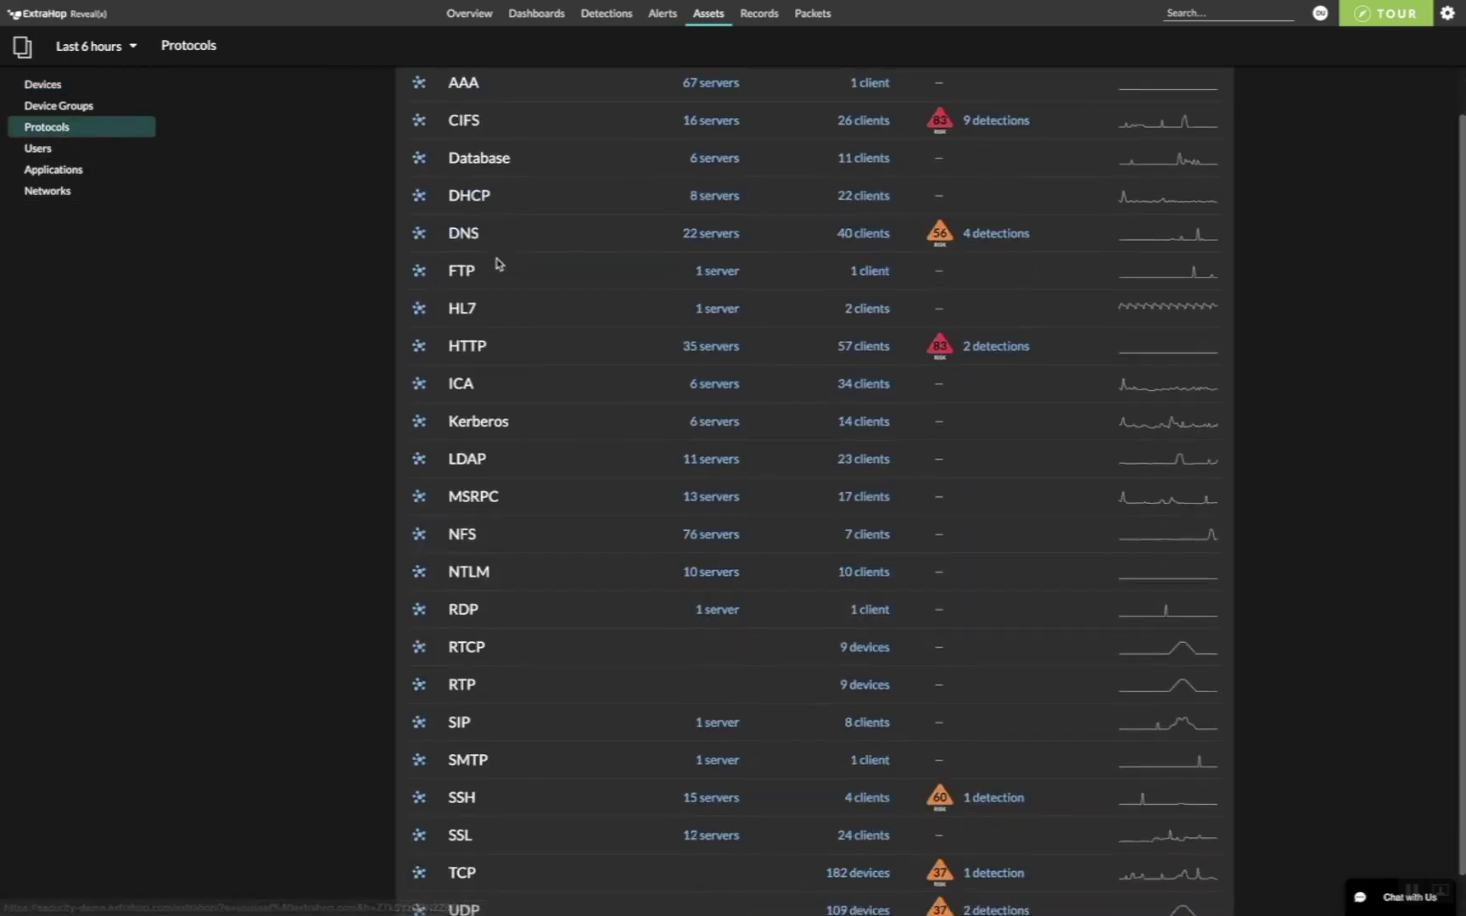
scroll(501, 381, "up", 2)
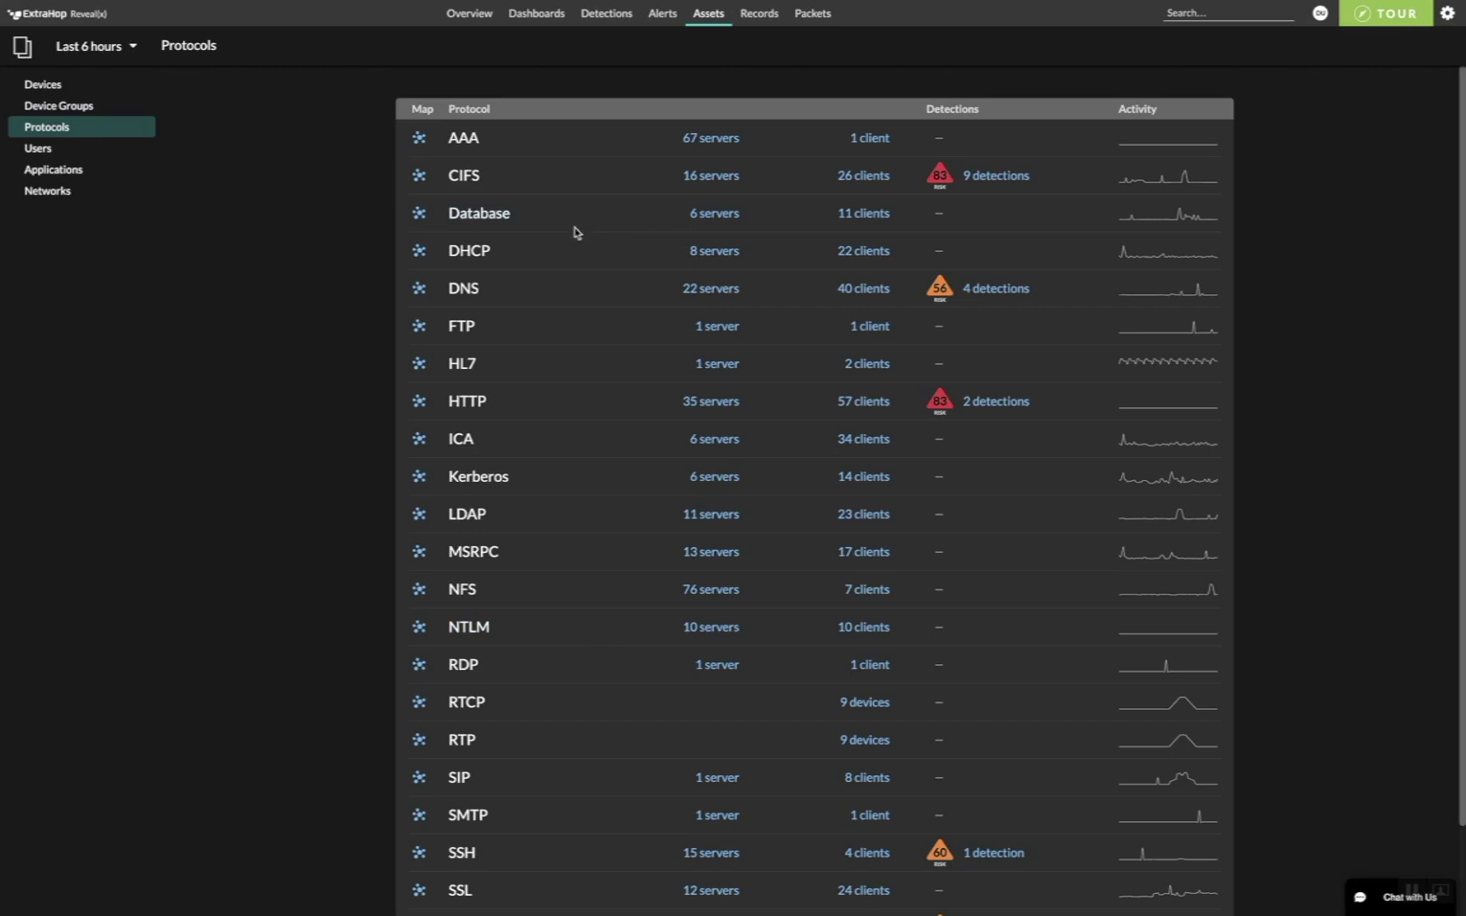
scroll(562, 246, "down", 1)
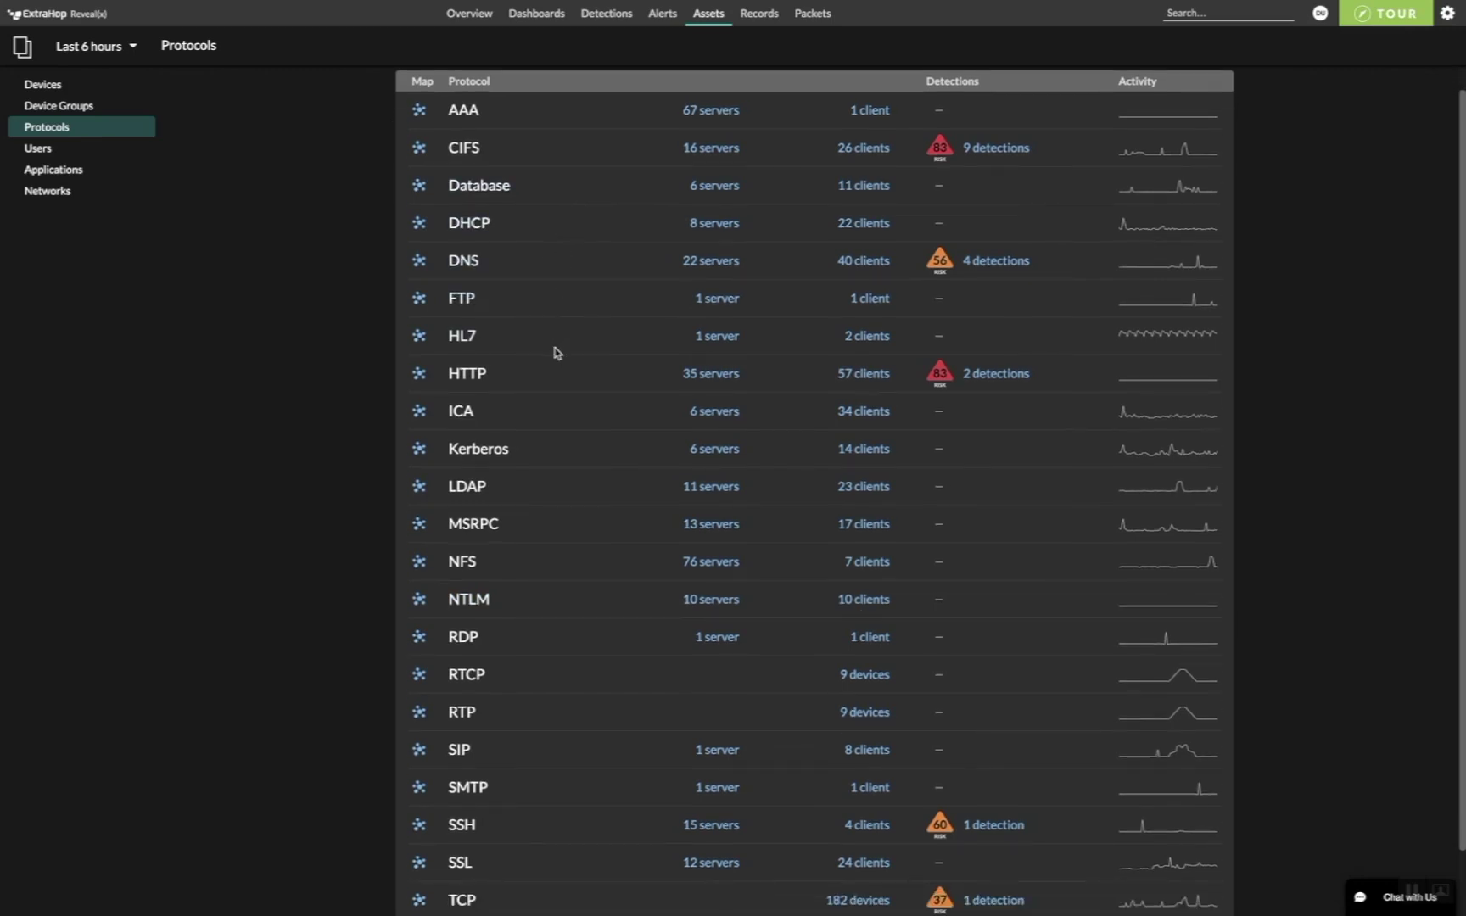
scroll(557, 355, "down", 1)
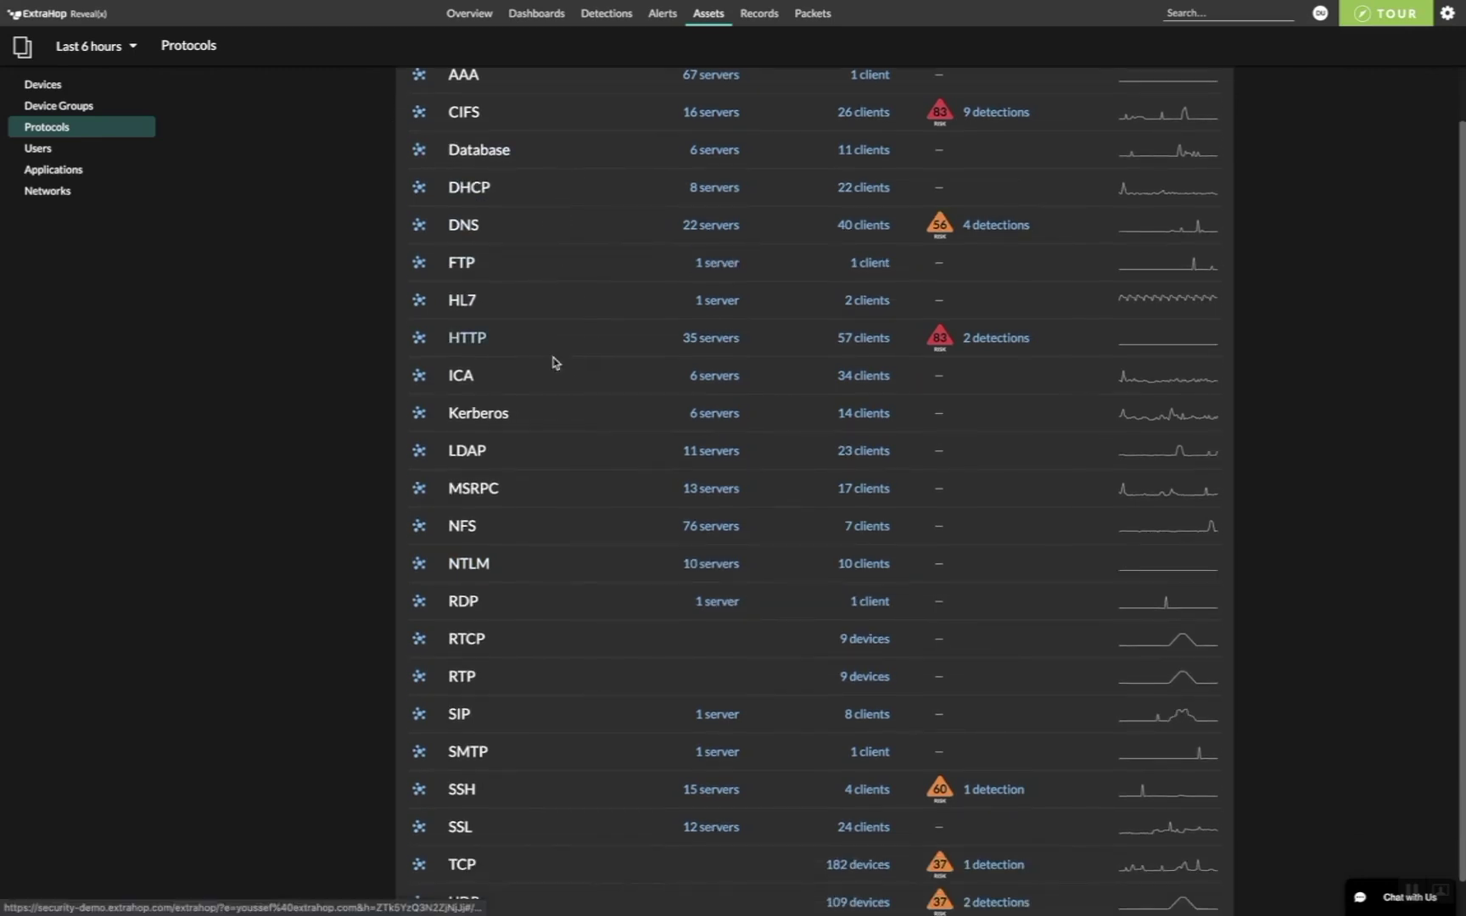
Open the activity map for Kerberos and examine how its clients and servers connect.
left_click(419, 414)
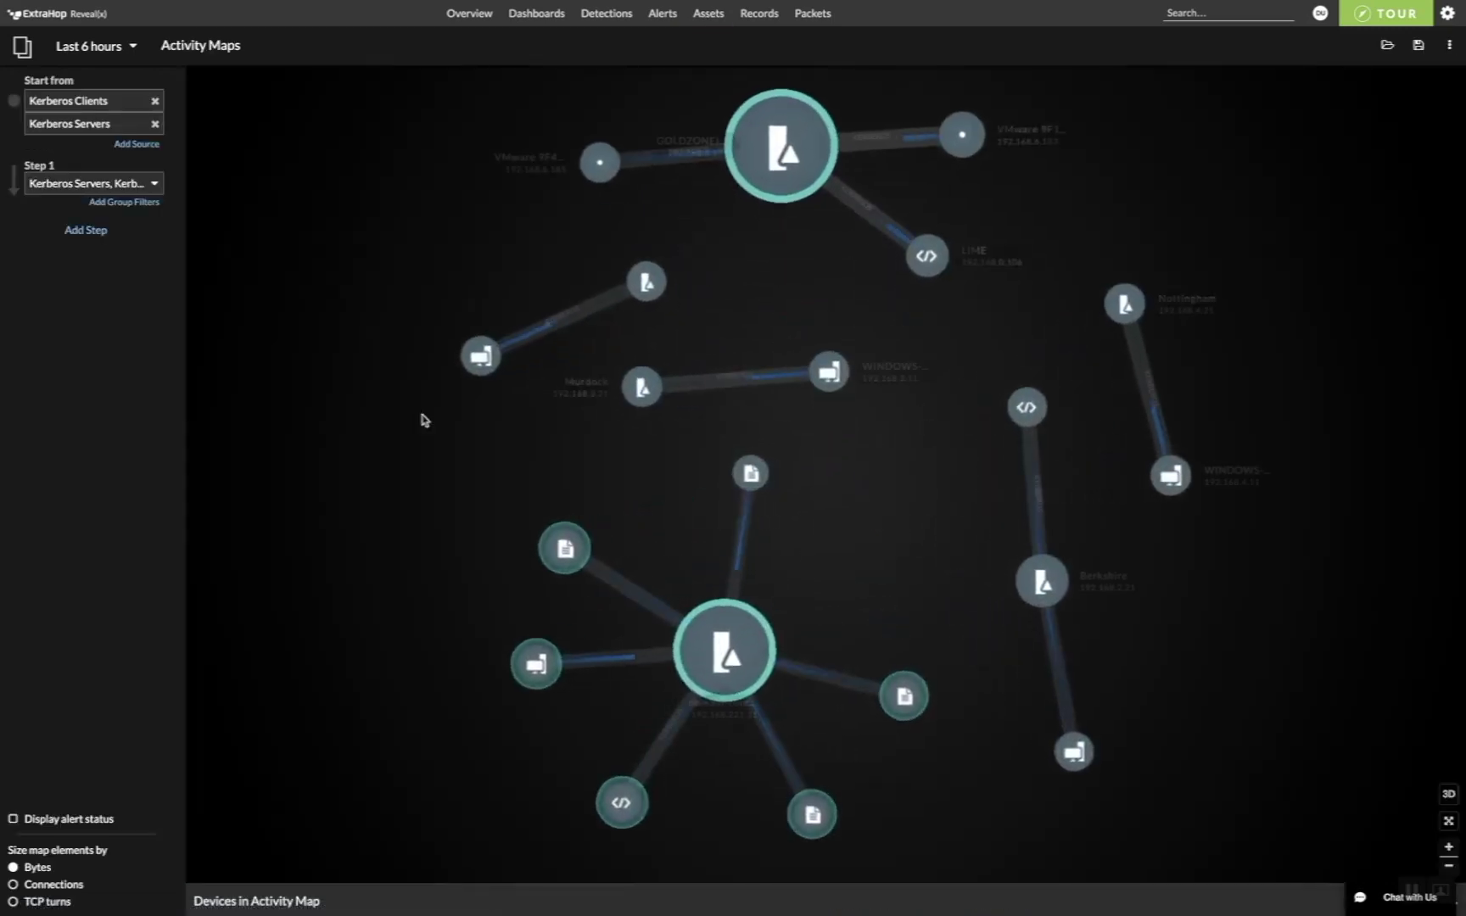
scroll(487, 435, "down", 2)
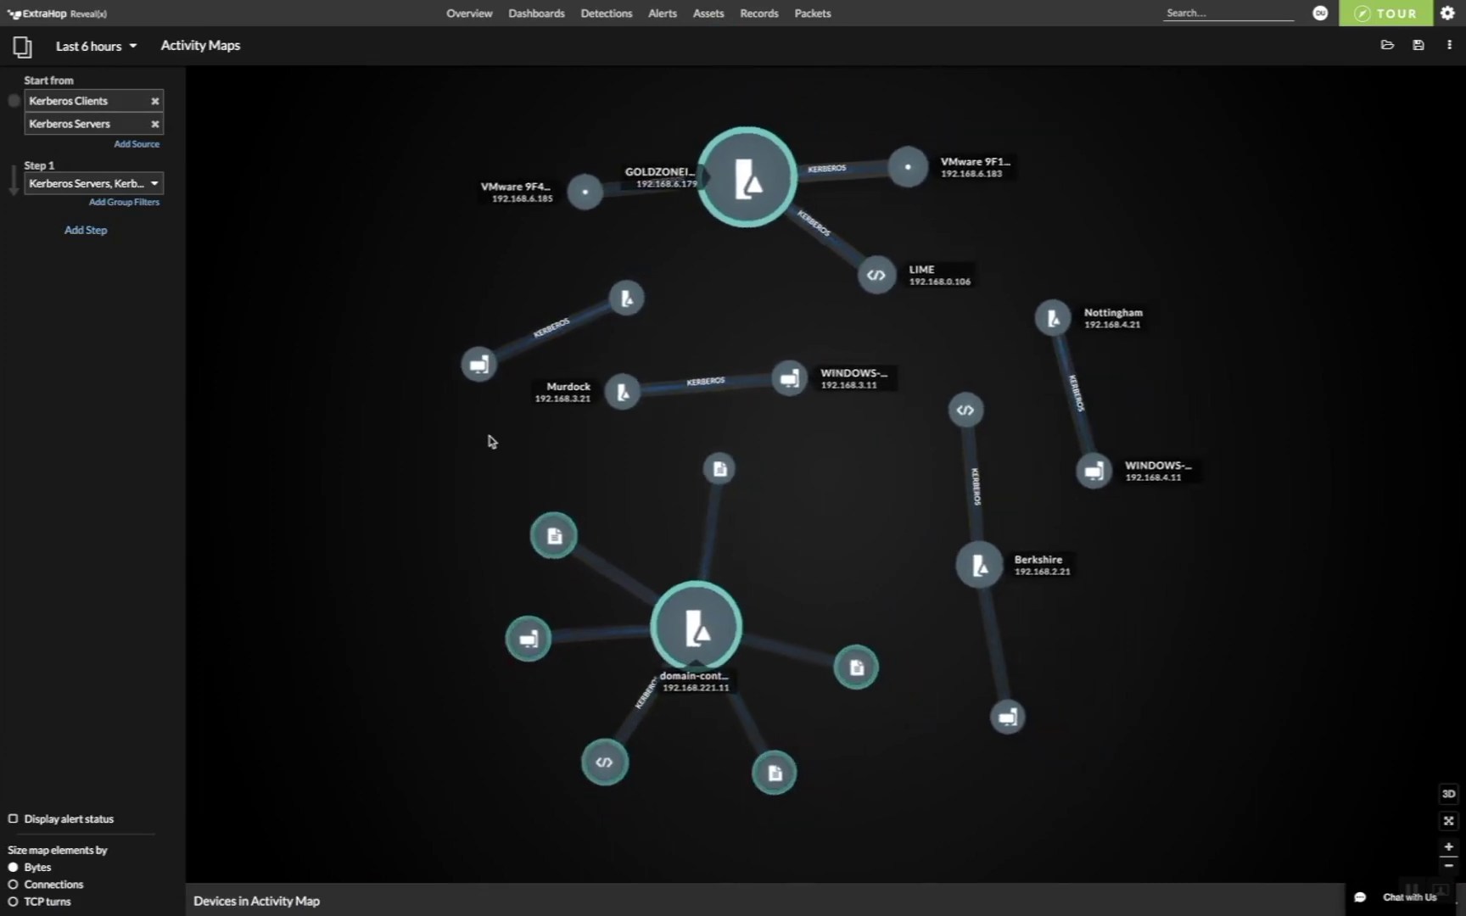
scroll(489, 441, "up", 1)
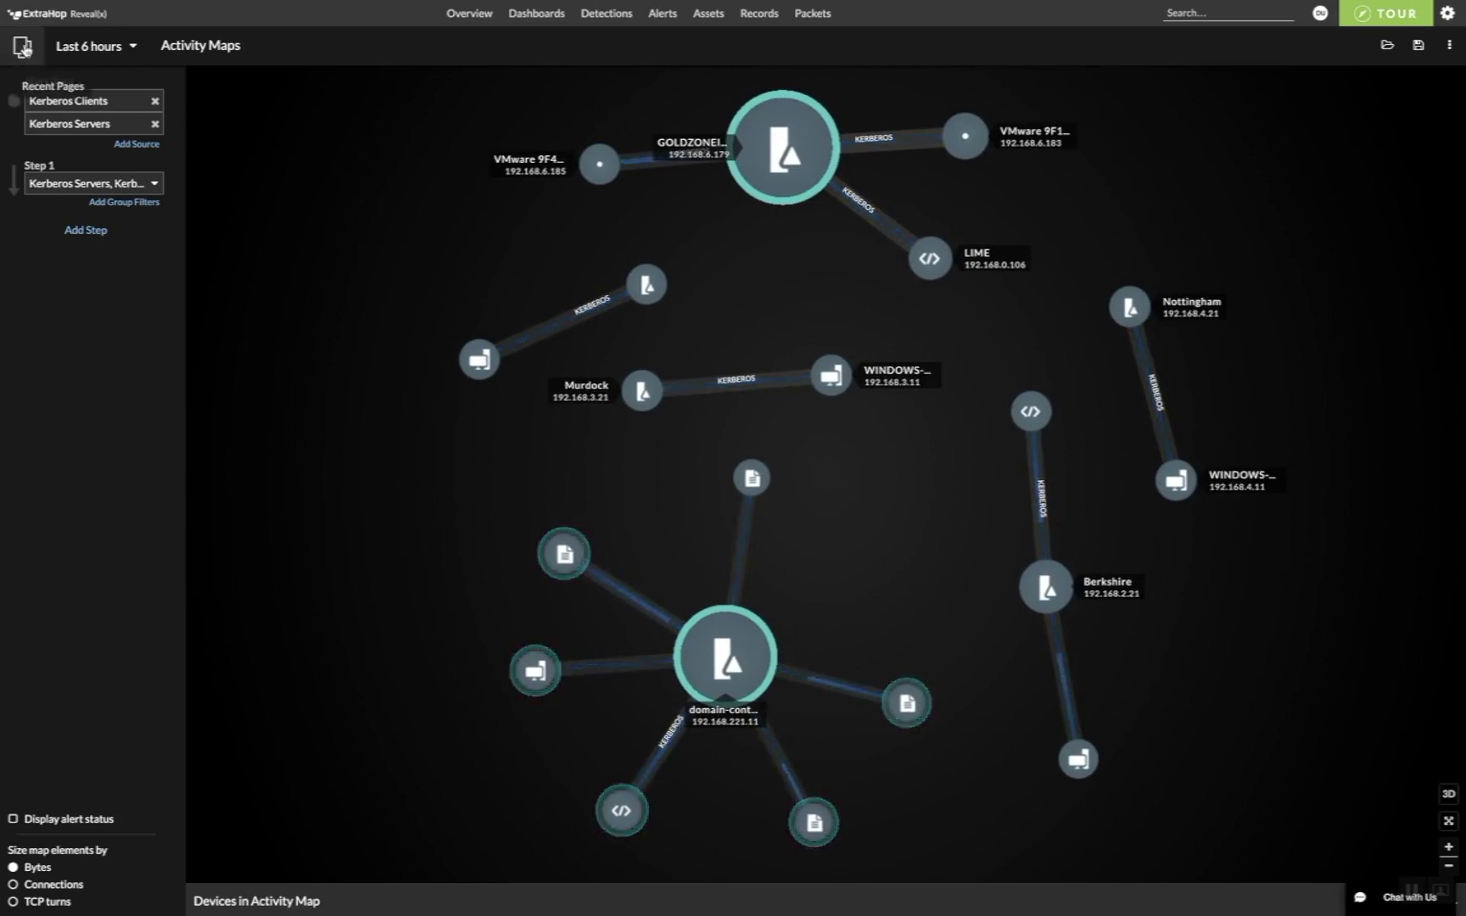
Return to the recently visited Protocols page and review the whole list from AAA to UDP.
left_click(23, 49)
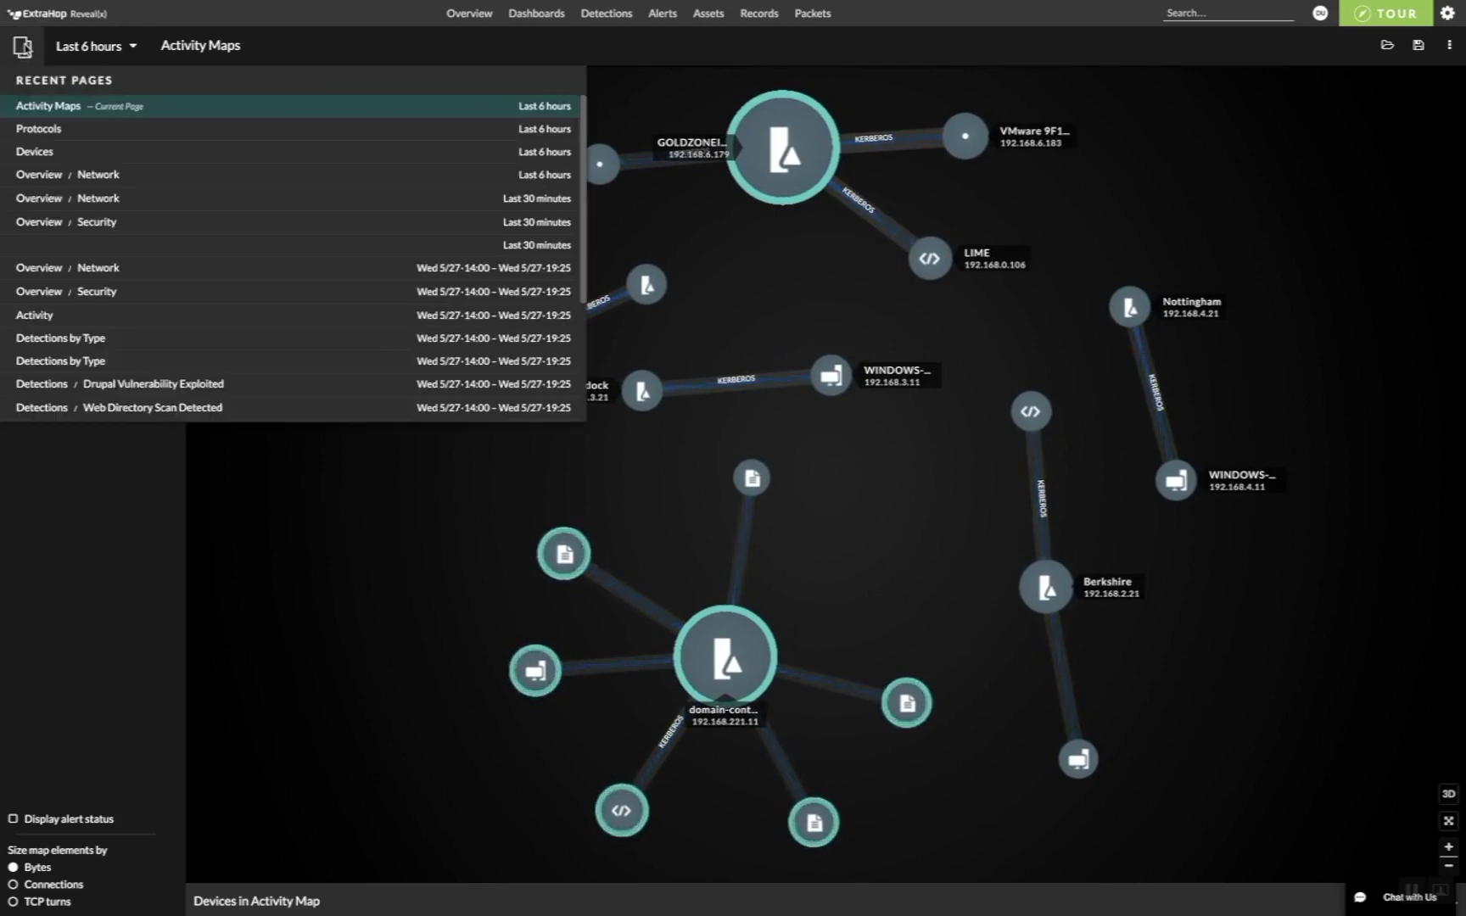
left_click(50, 130)
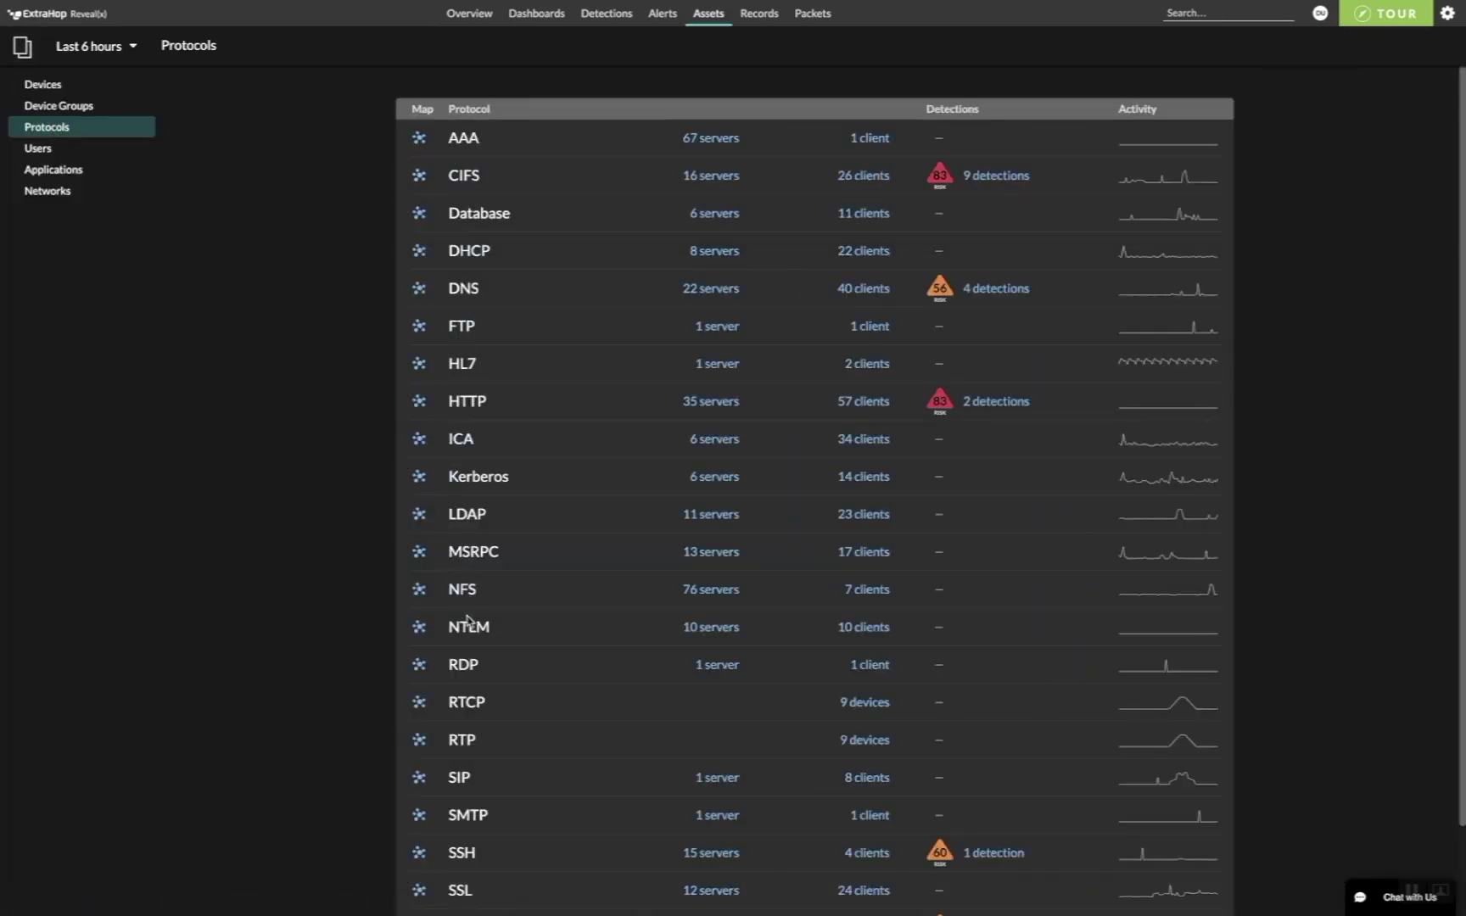
scroll(467, 621, "down", 1)
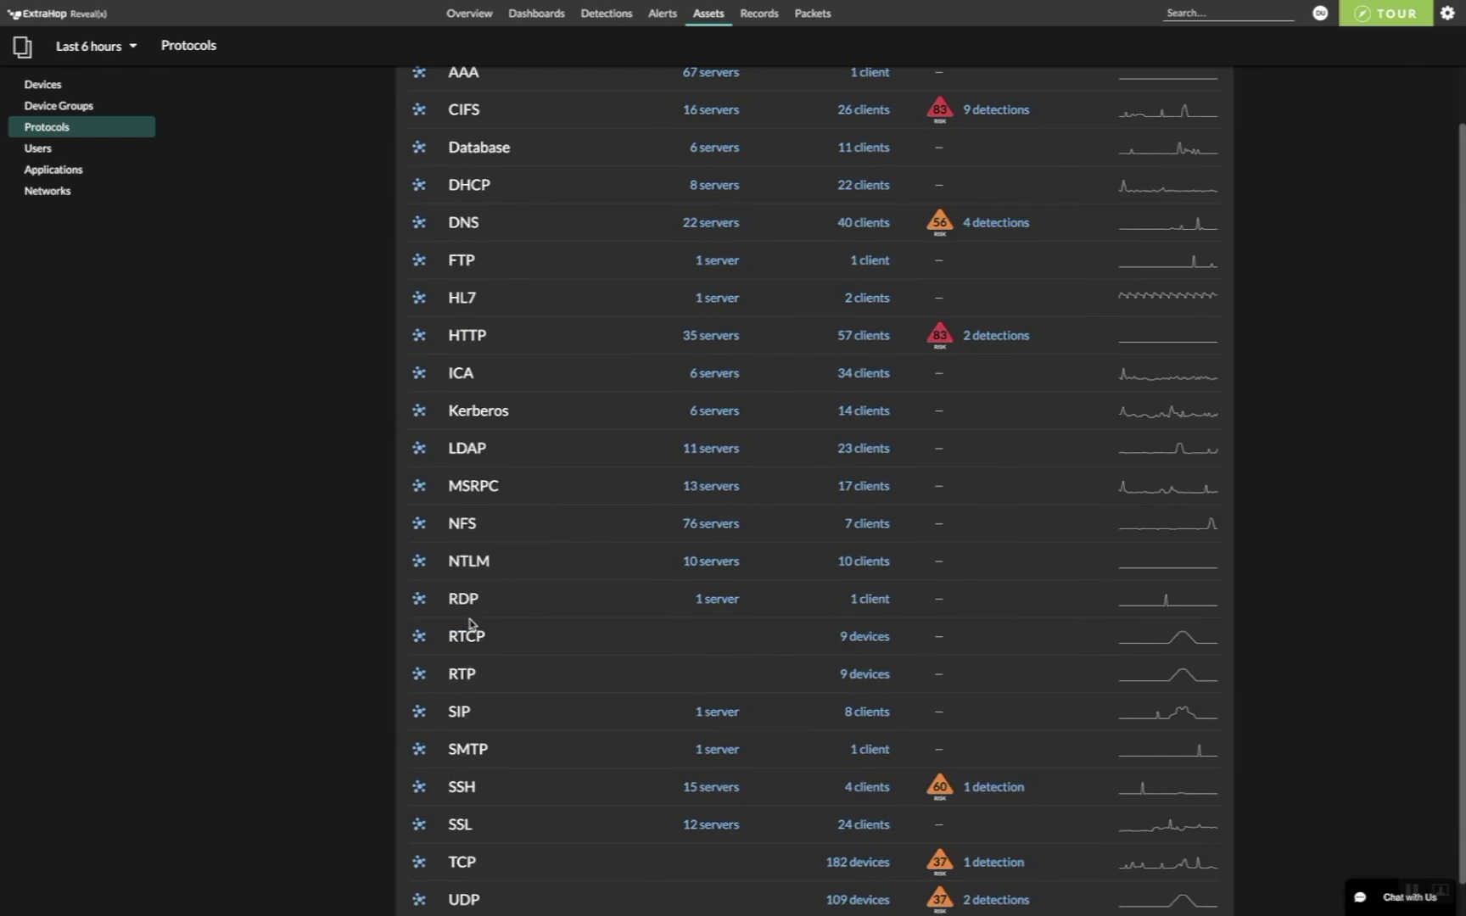
scroll(469, 625, "down", 1)
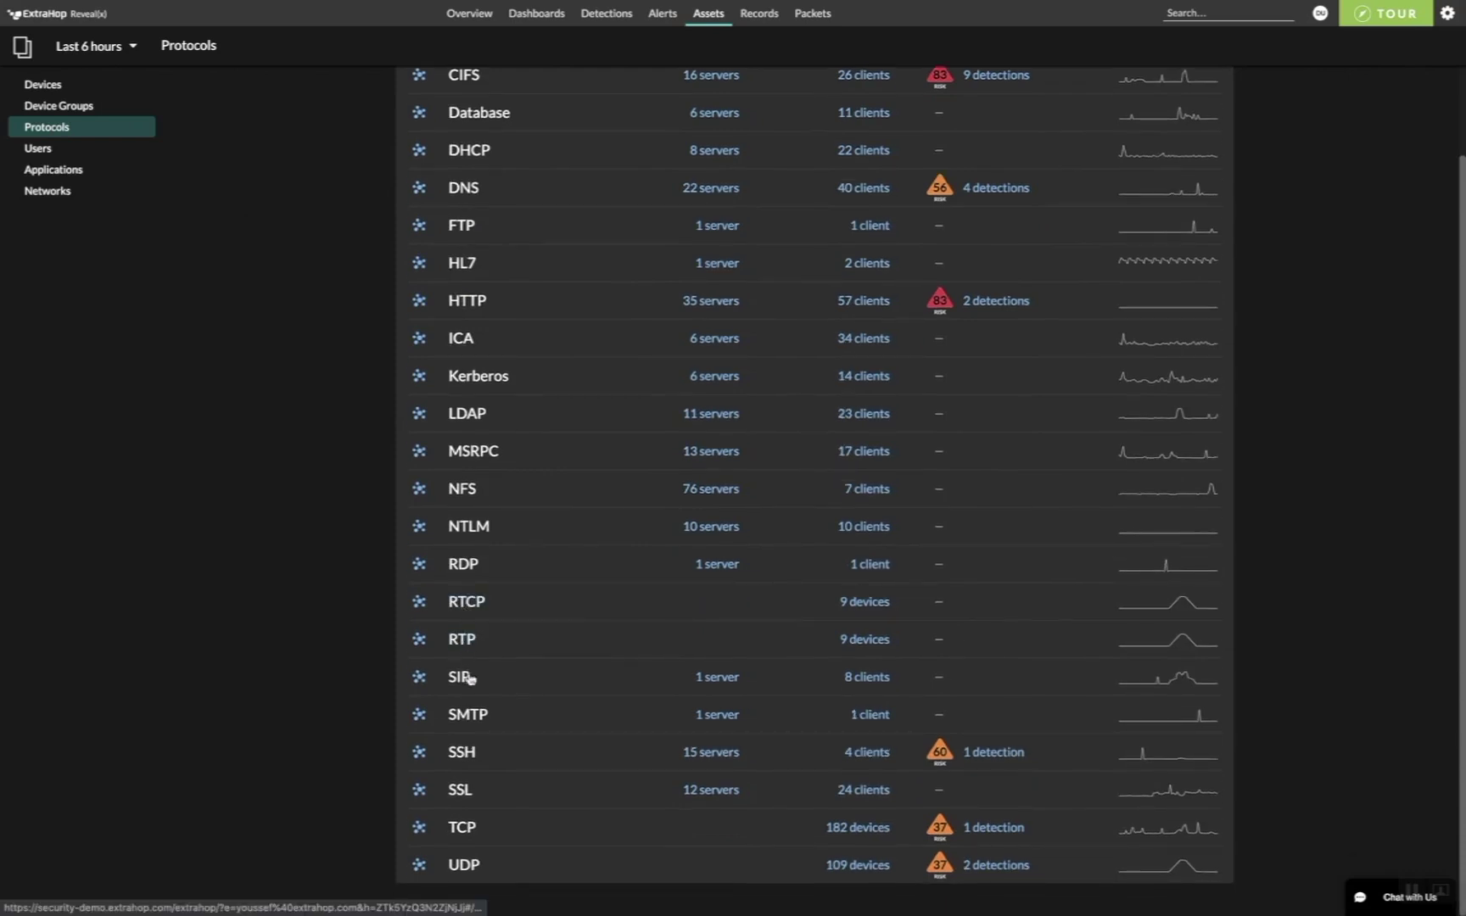
scroll(464, 690, "up", 2)
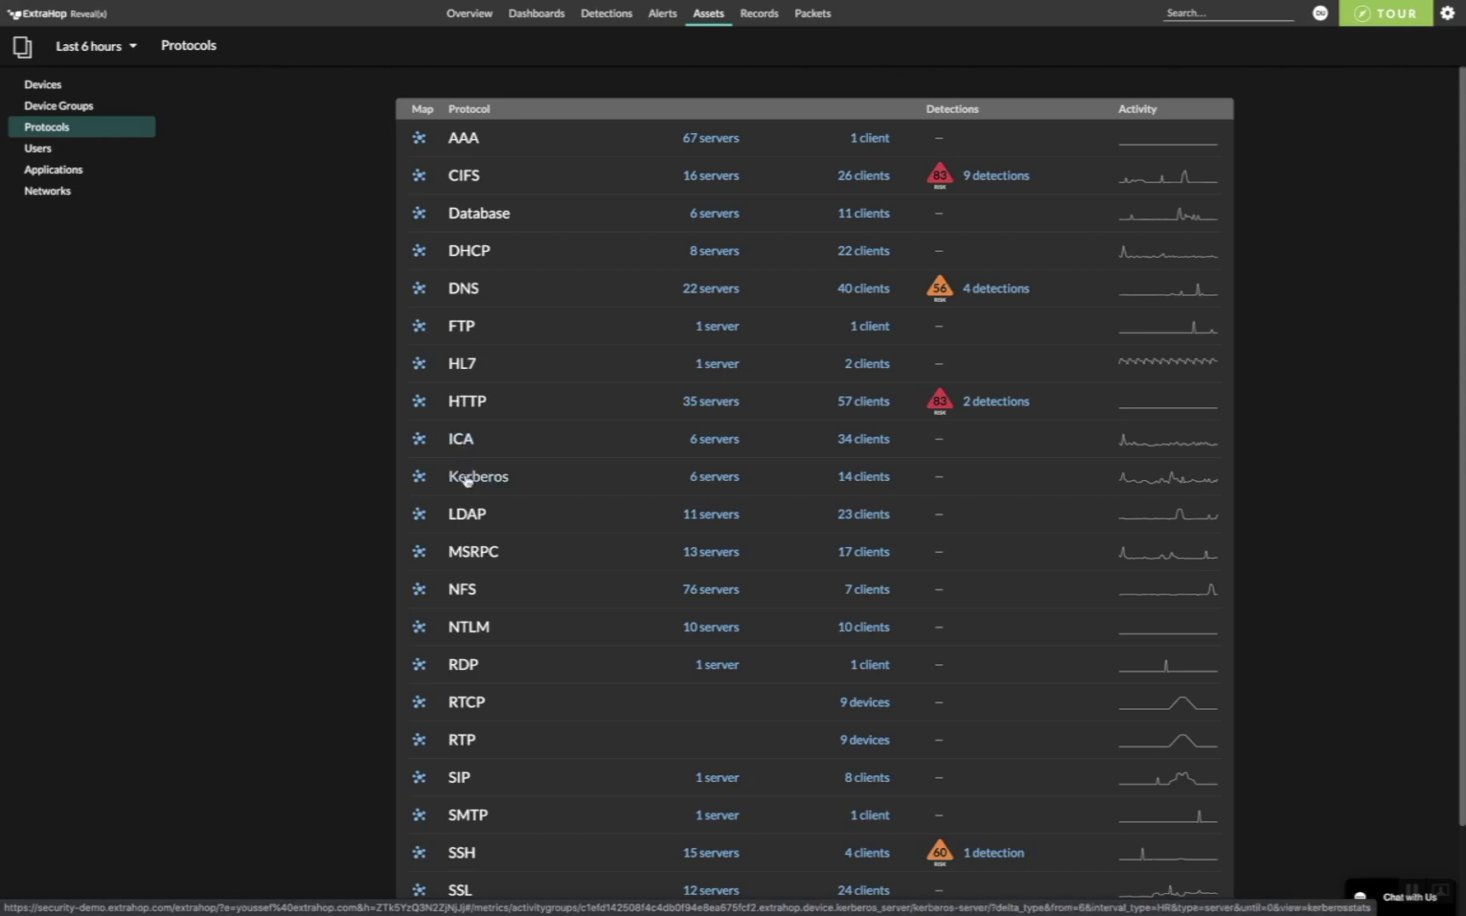
scroll(468, 458, "down", 2)
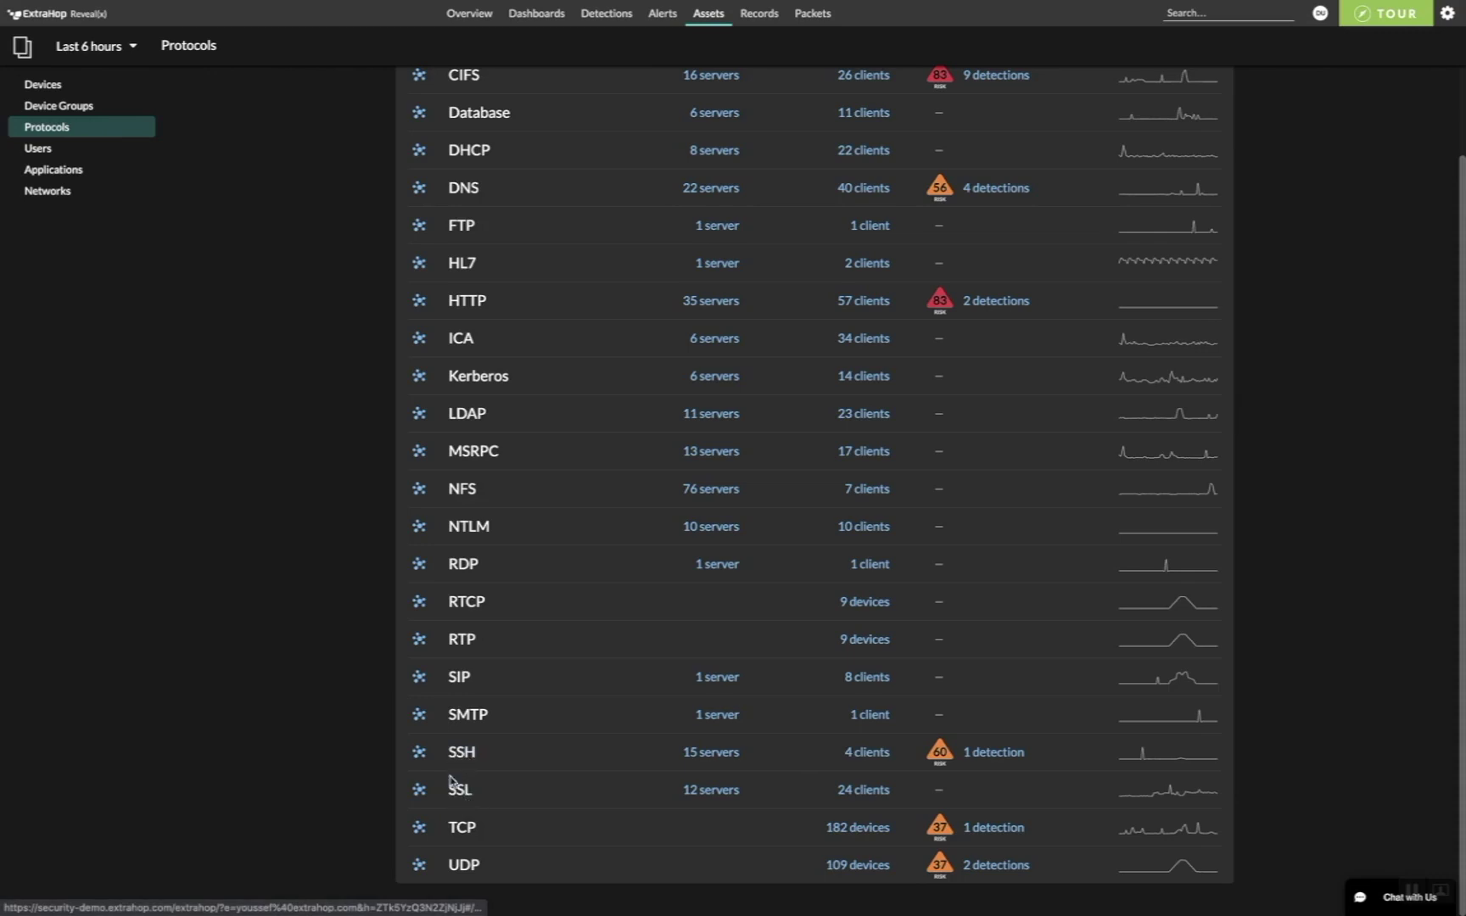
Open the Database protocol's clients from the Protocols list and view the drill-down options for their transaction errors.
scroll(517, 721, "up", 2)
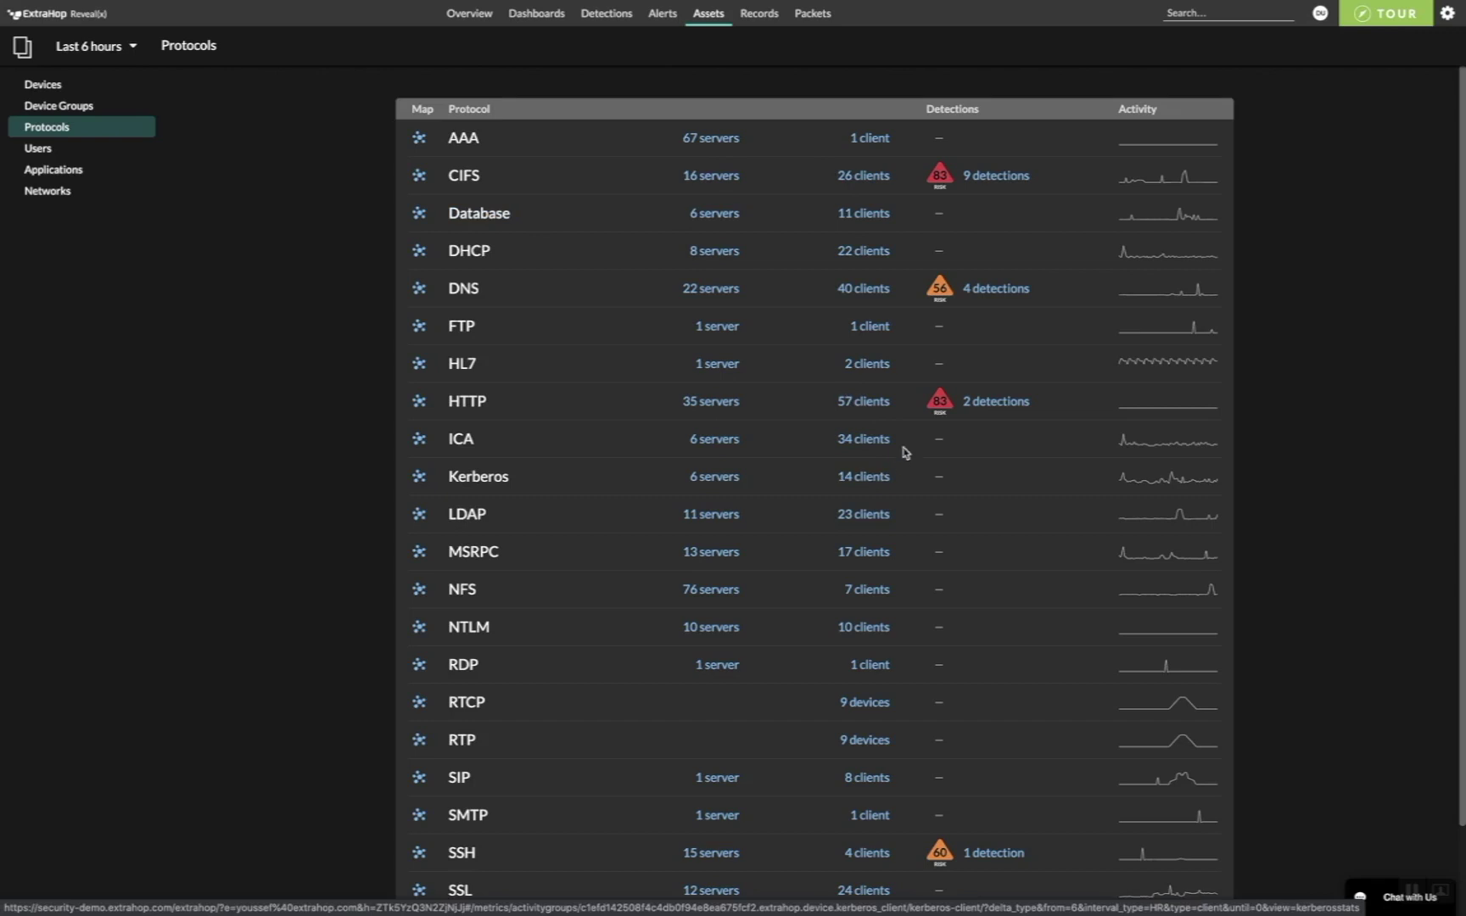
scroll(832, 423, "down", 2)
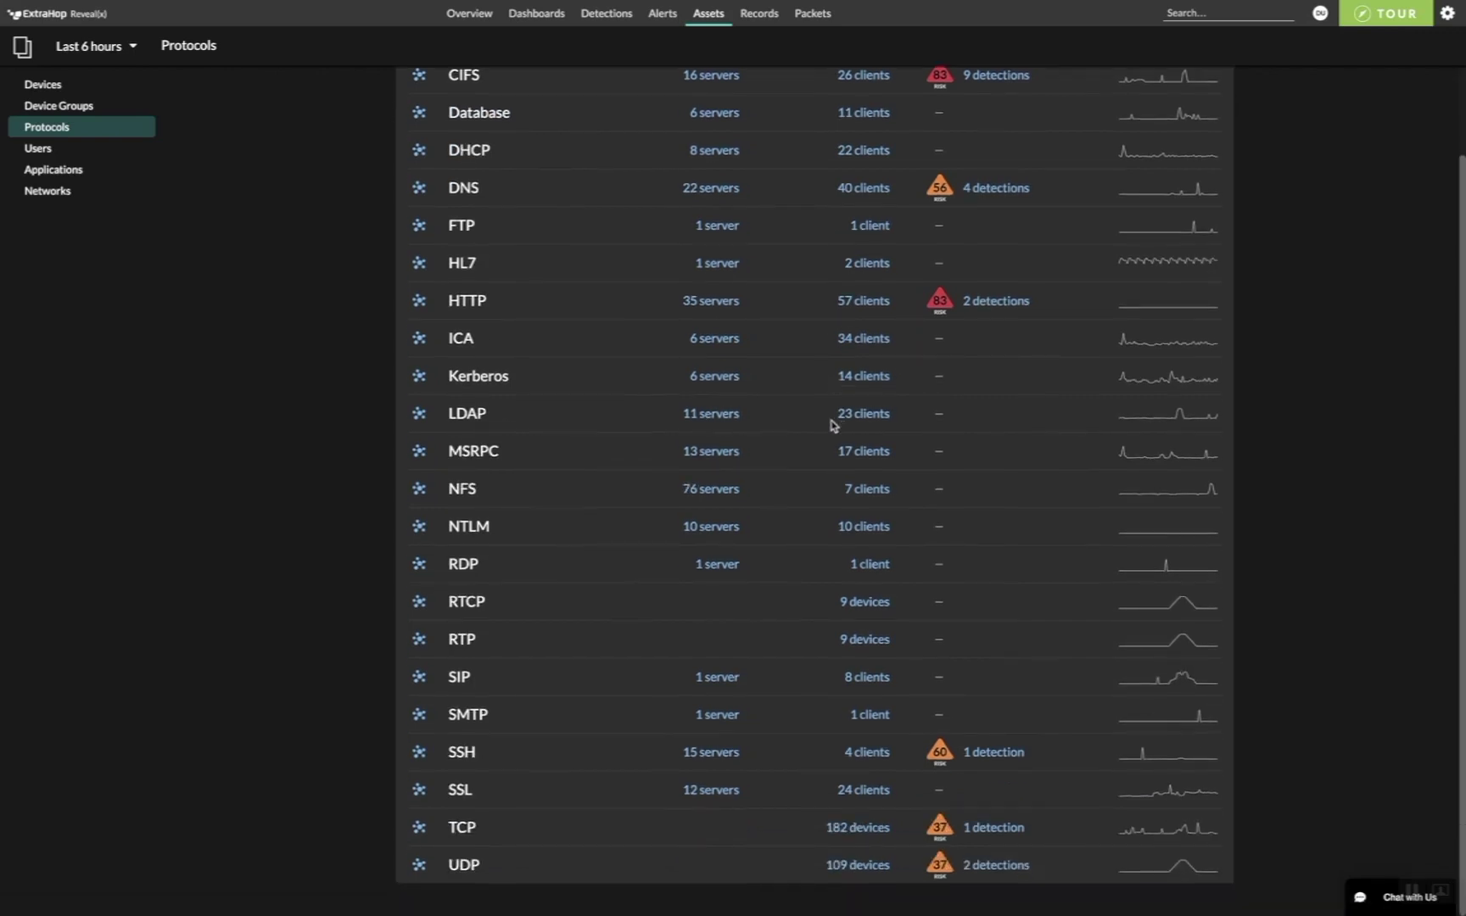
scroll(832, 425, "up", 2)
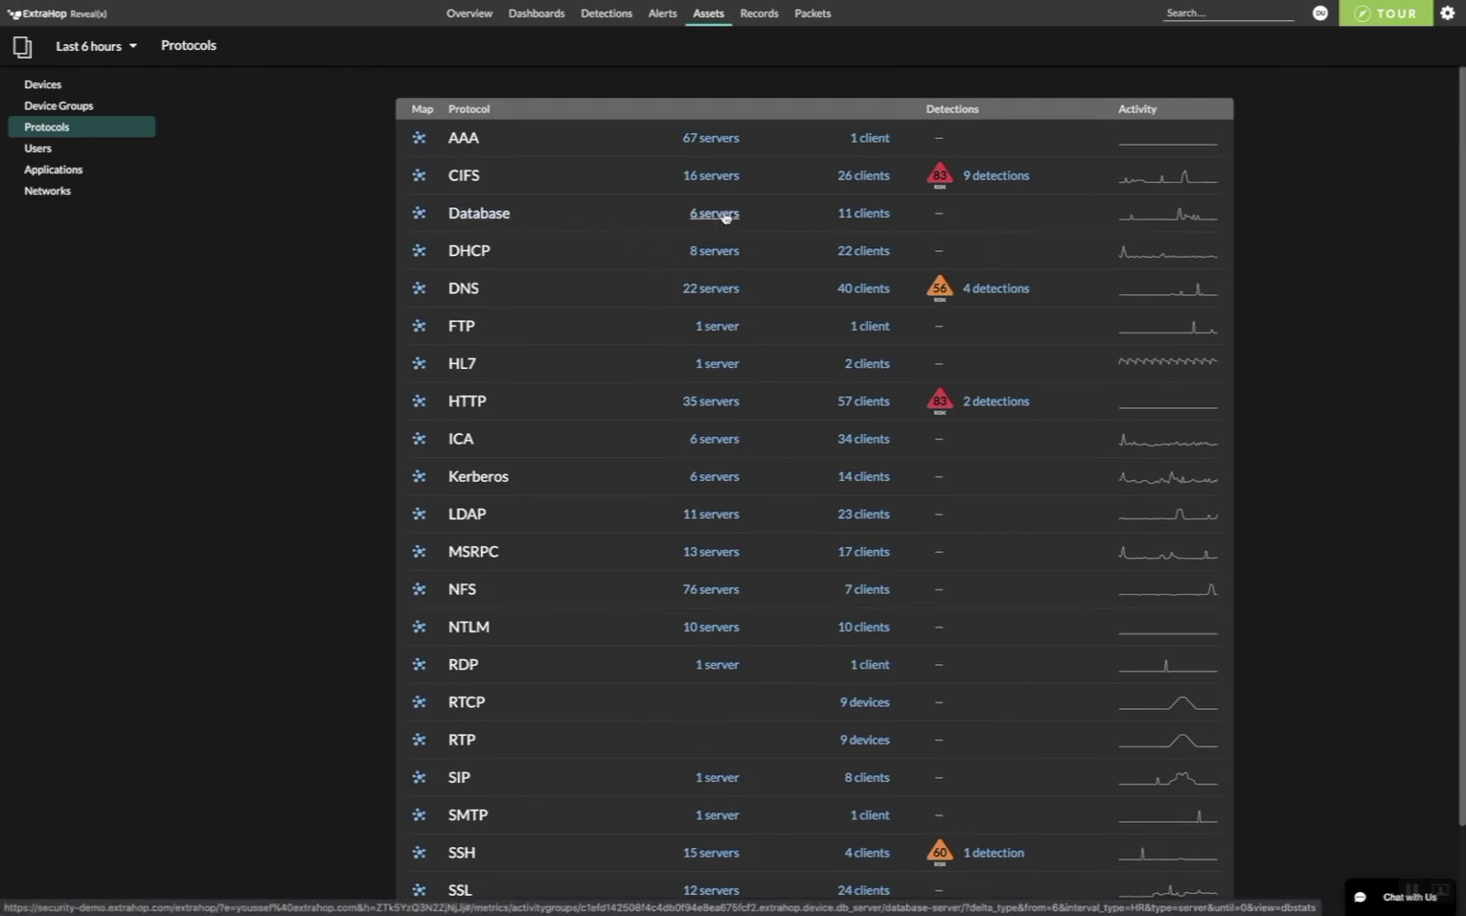
left_click(863, 213)
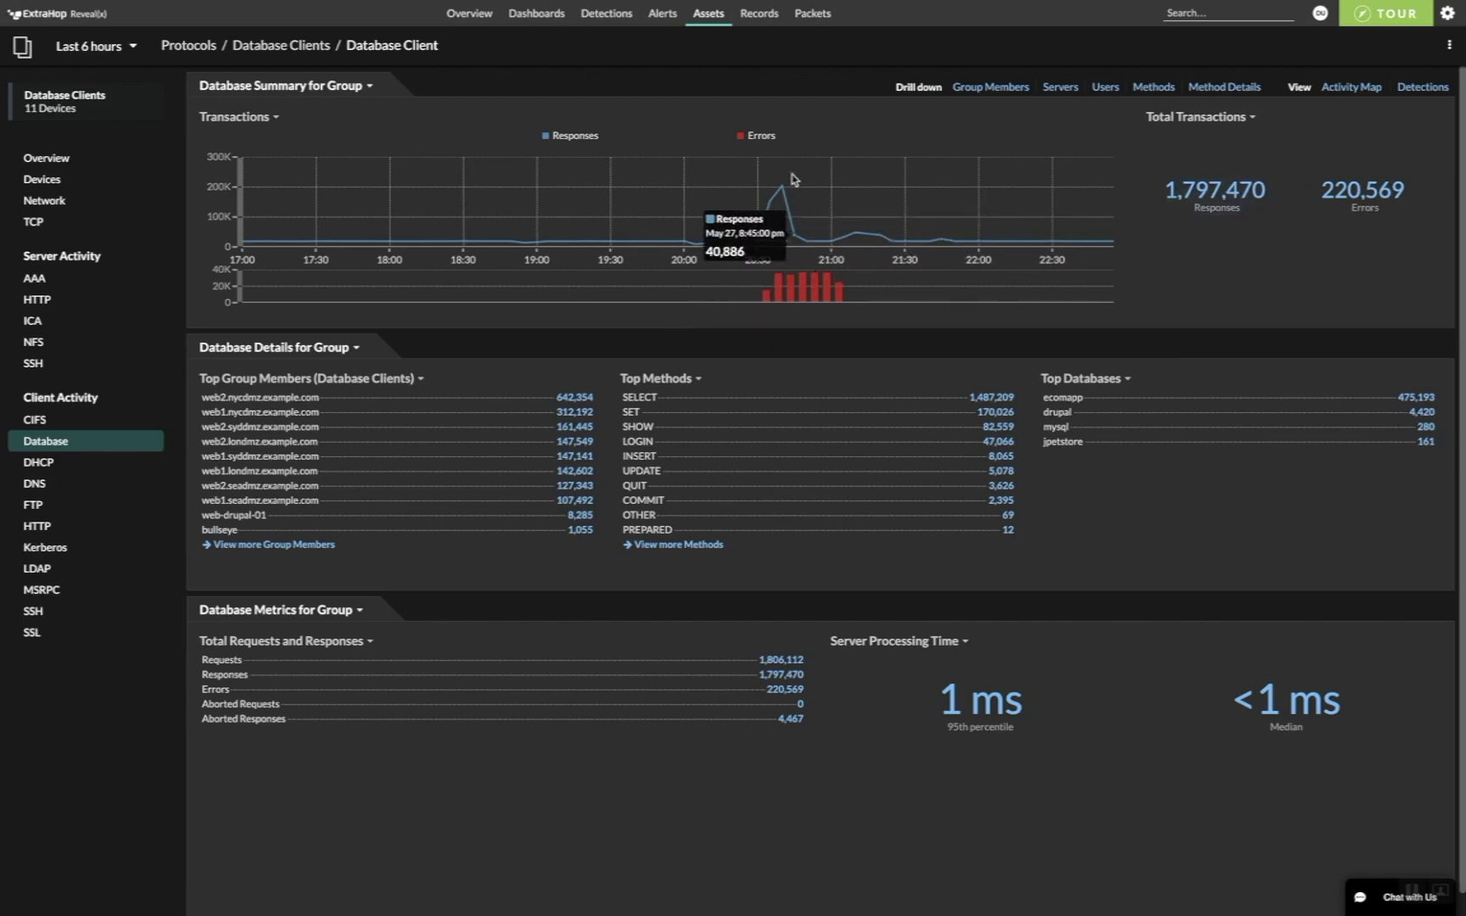
left_click(740, 137)
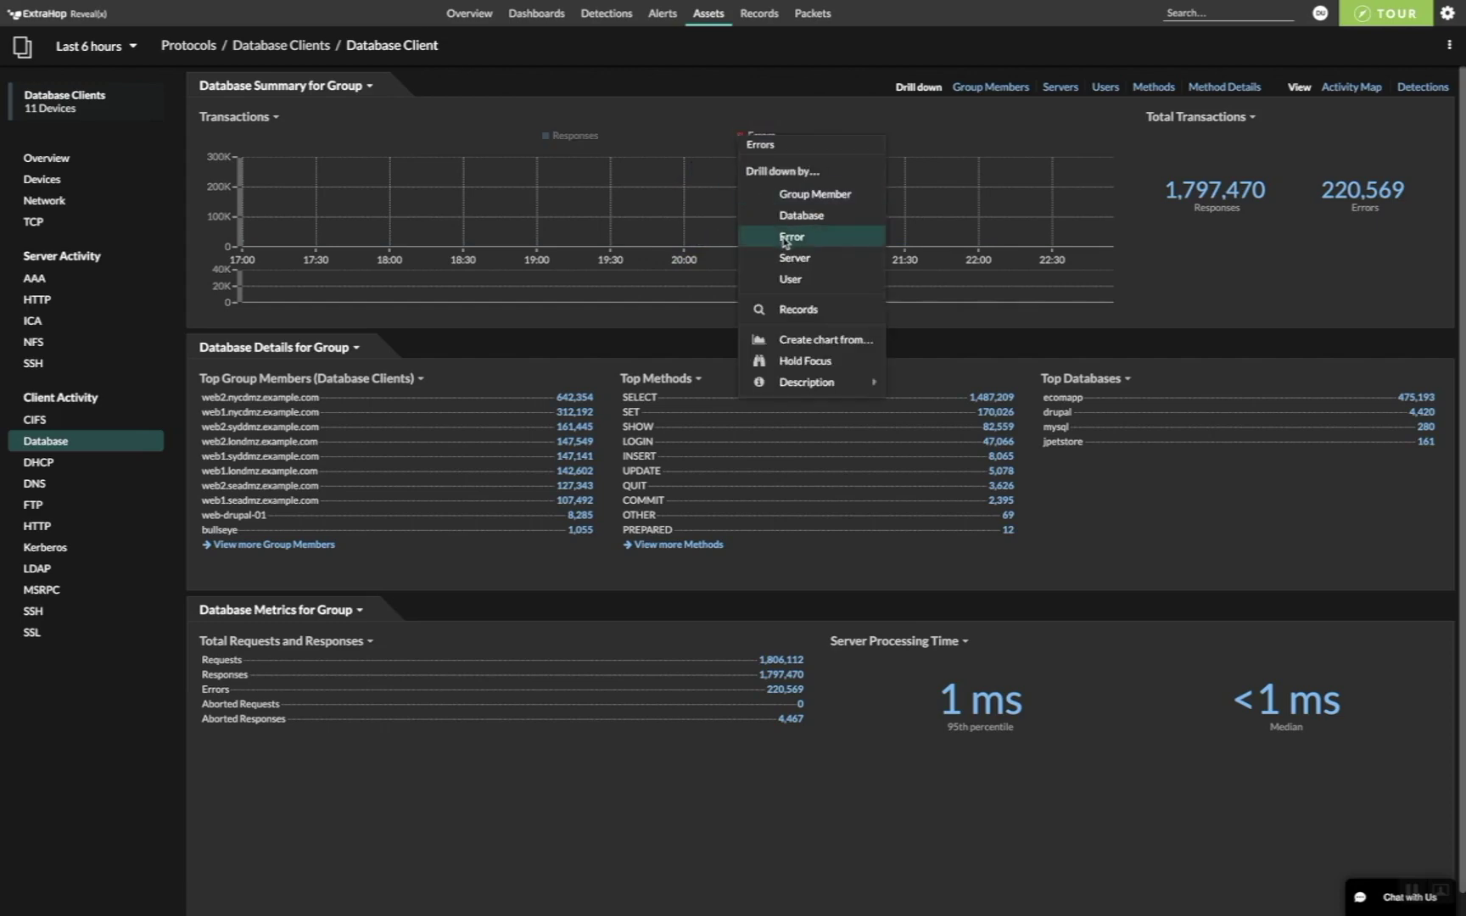
left_click(991, 331)
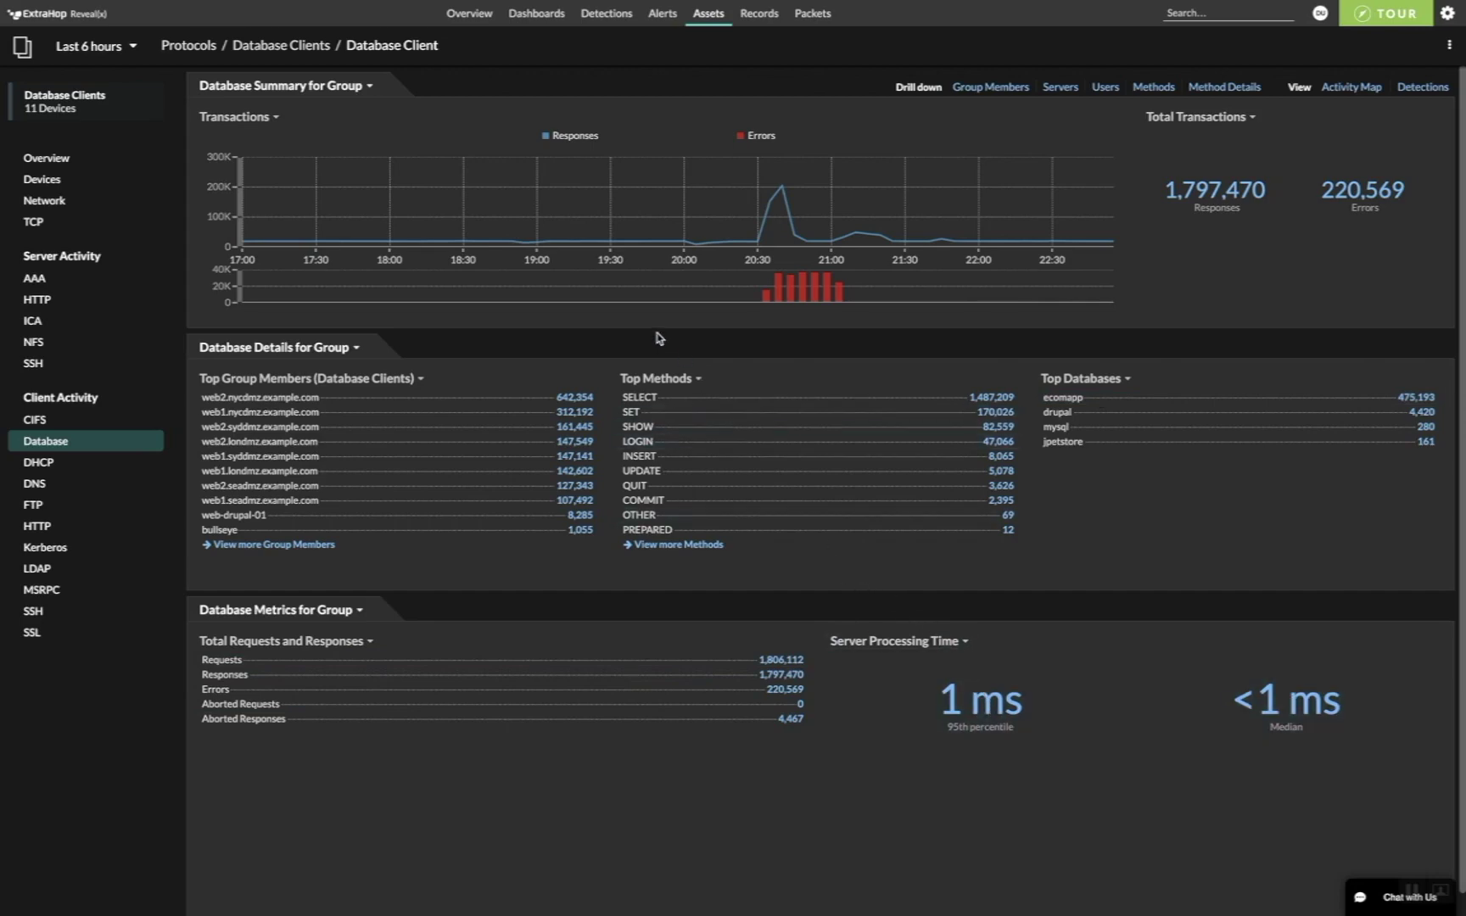
Go to the Database Client page of web2.nycdmz.example.com and view the drill-down options for its responses.
left_click(574, 399)
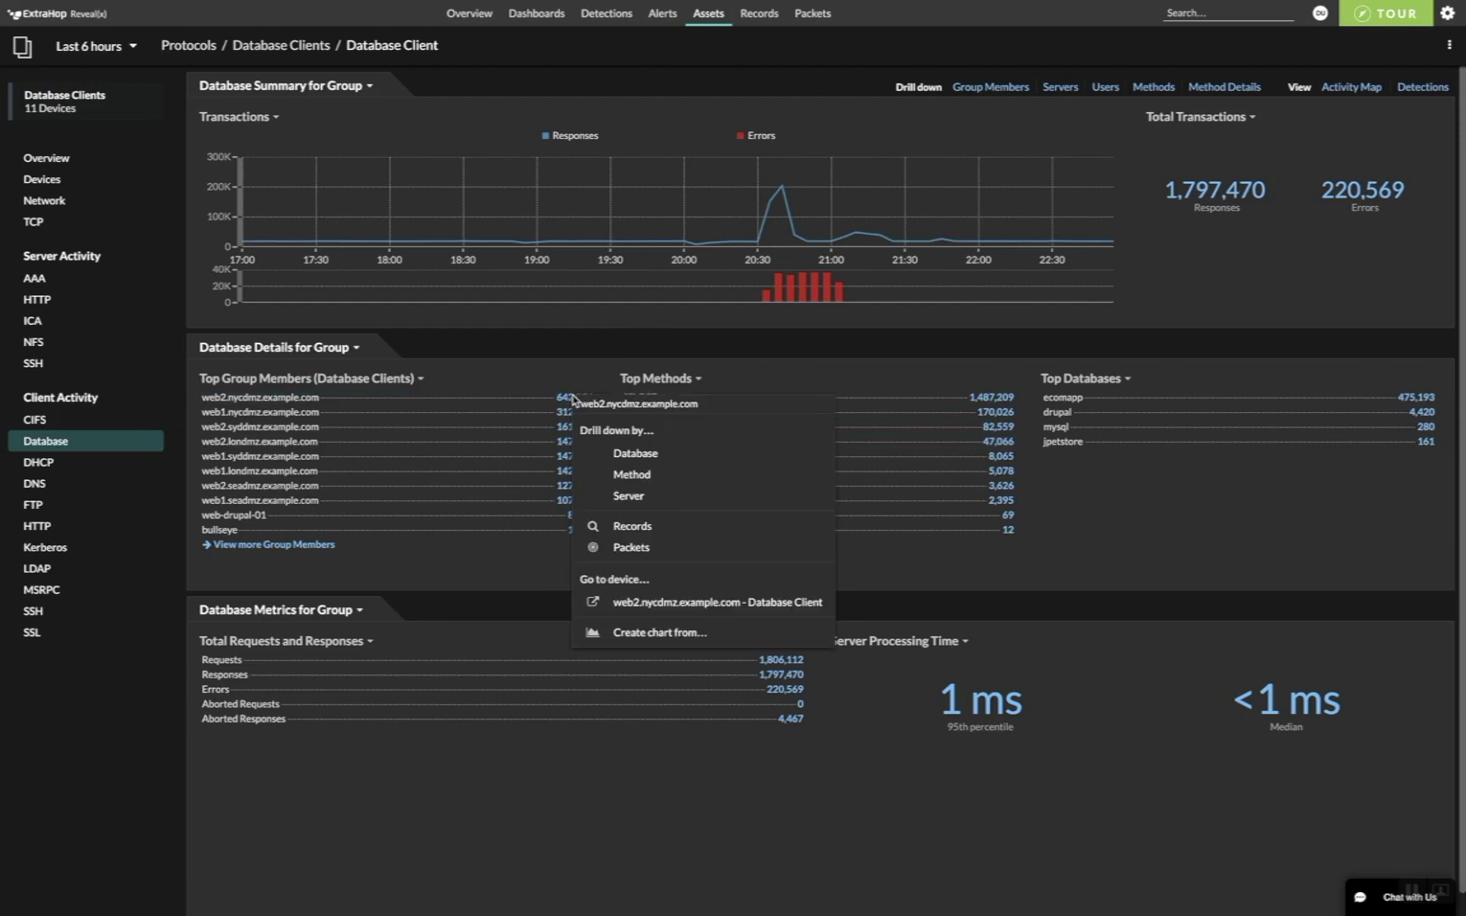
left_click(632, 603)
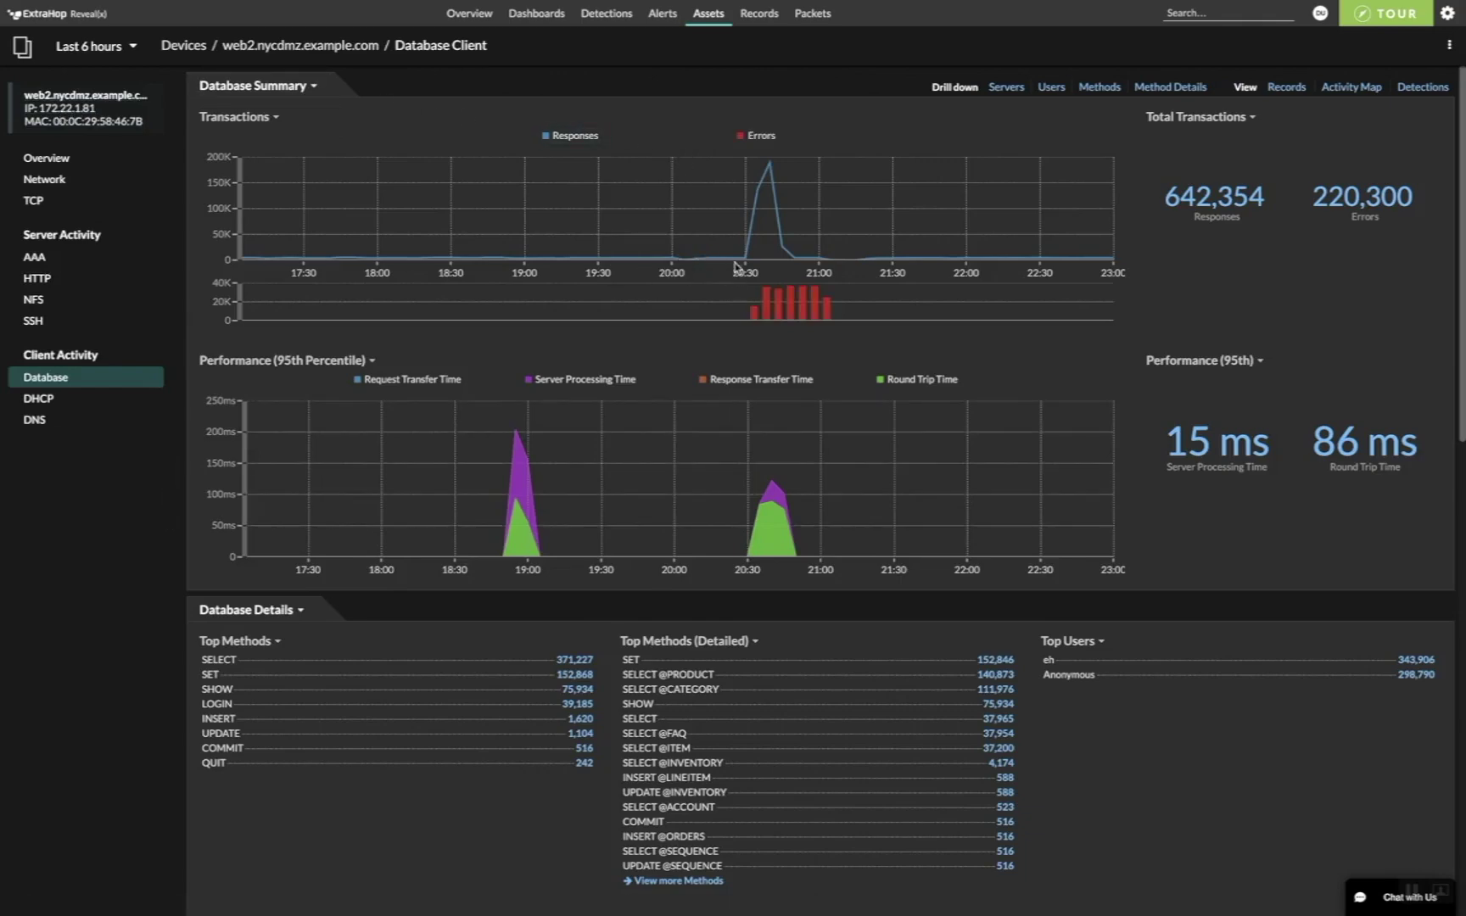
mouse_move(754, 236)
left_click(548, 141)
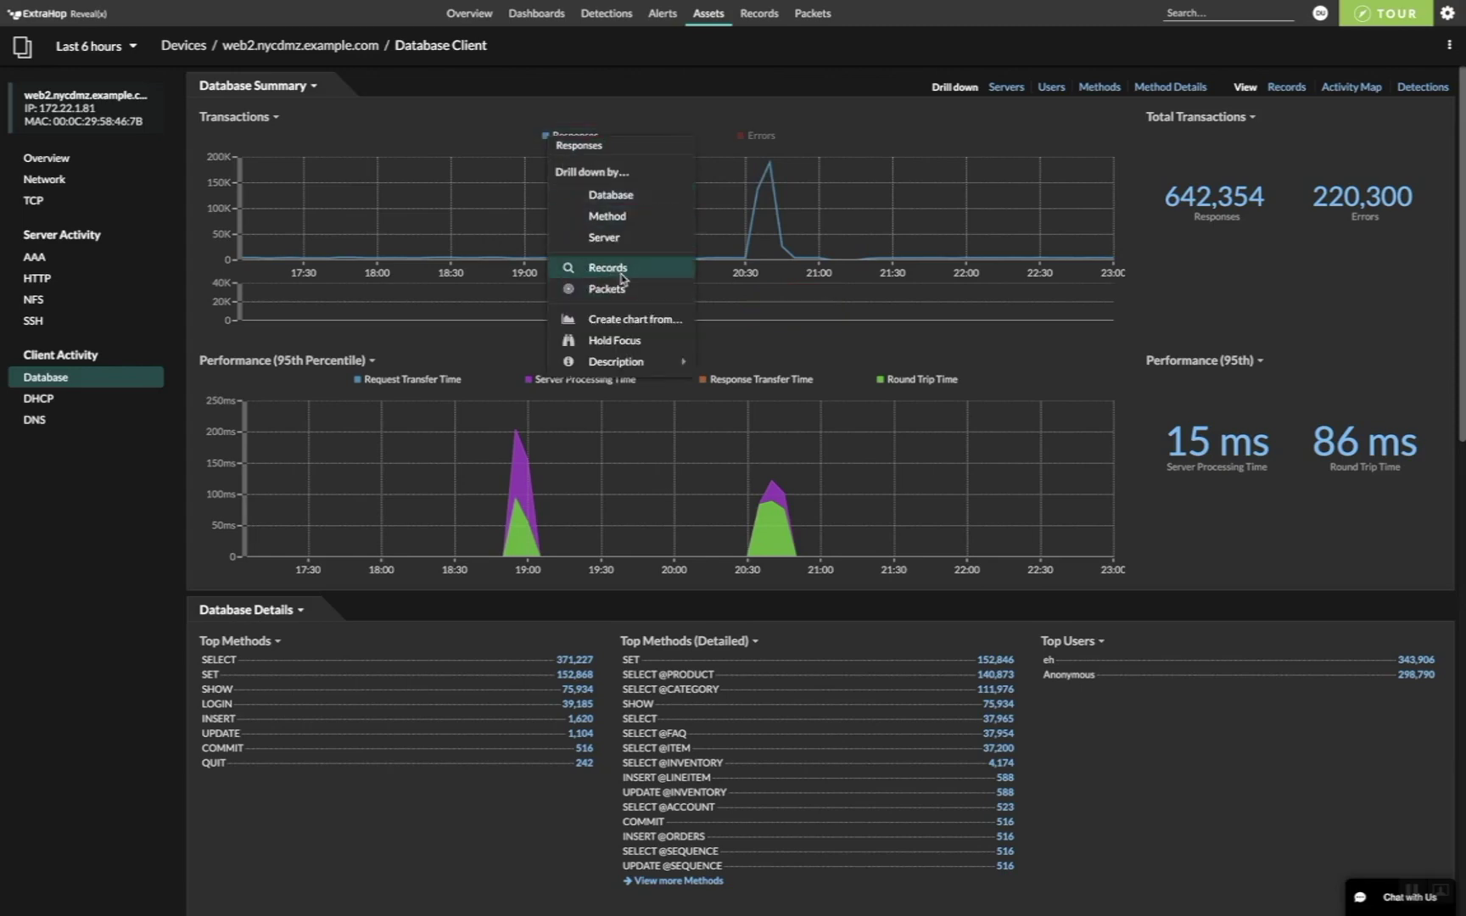
left_click(794, 157)
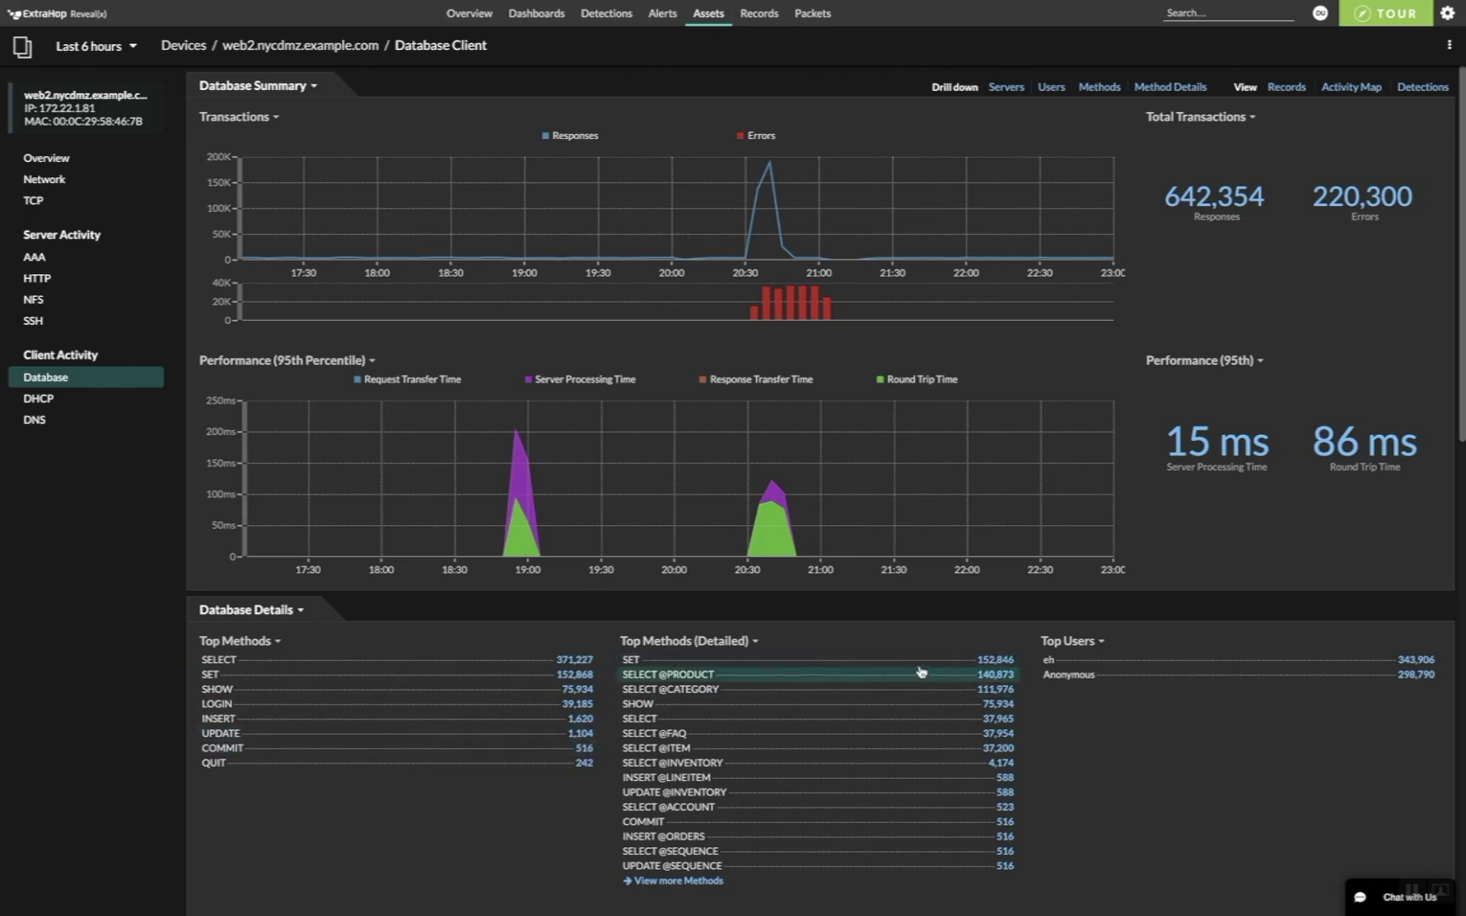
Open the records for the first user under Top Users in the Database Details.
scroll(997, 746, "down", 1)
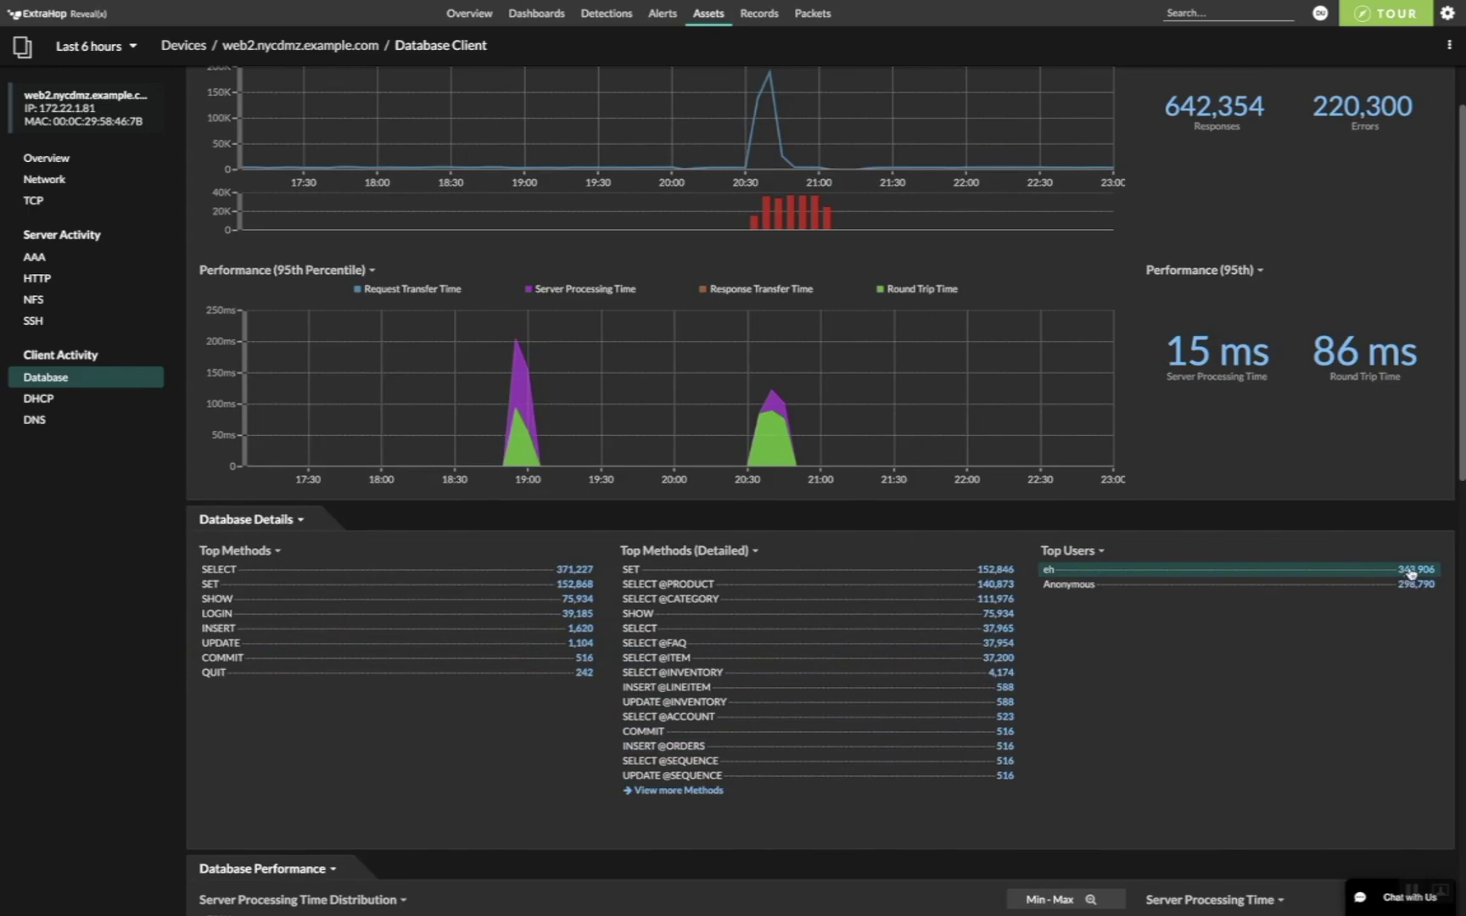
left_click(1411, 574)
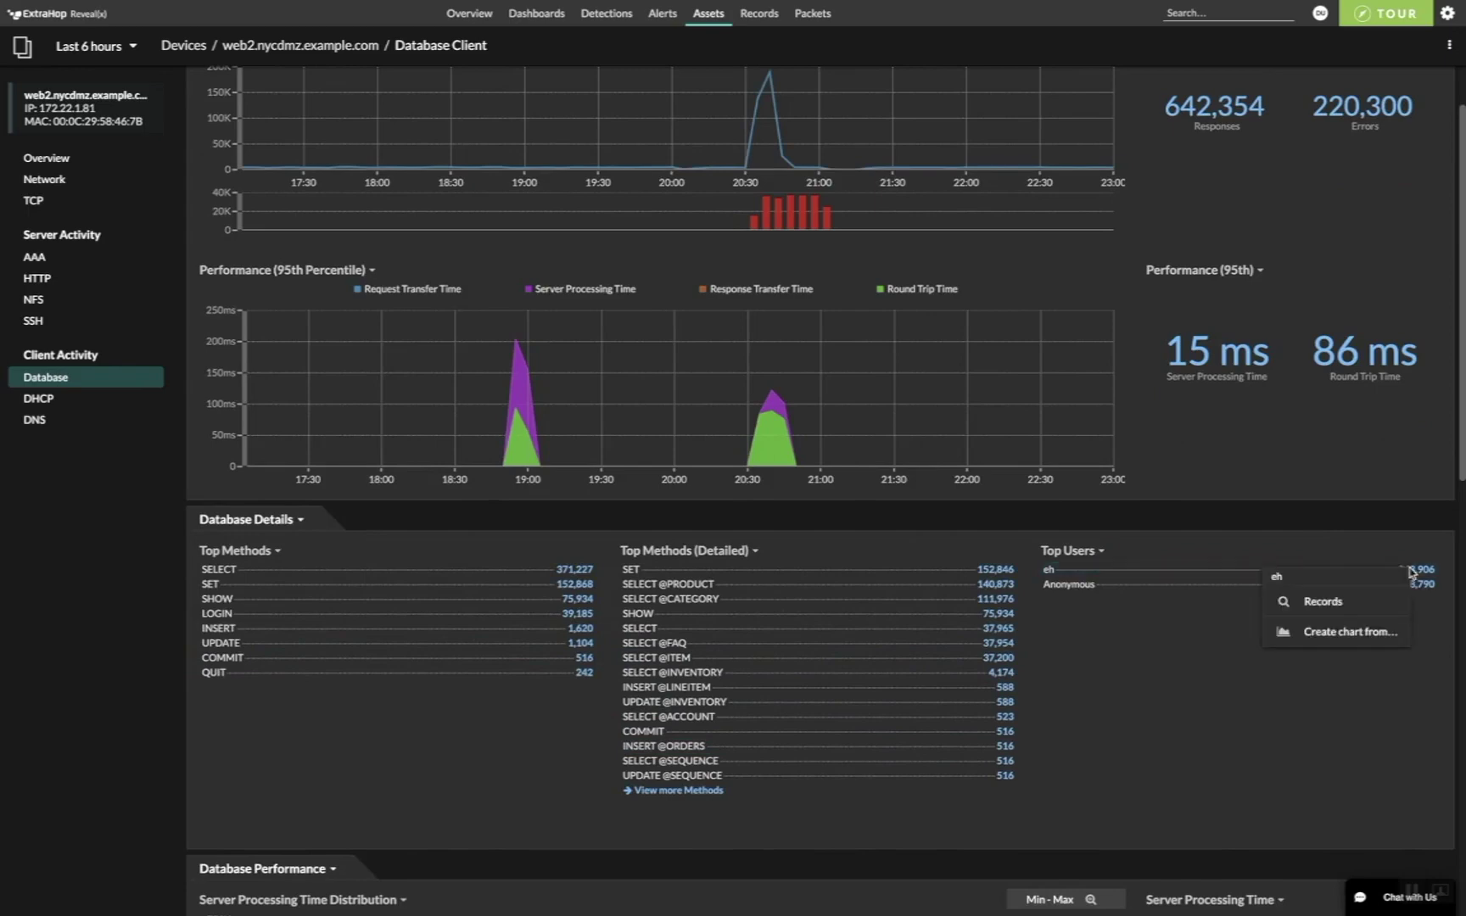
left_click(1321, 602)
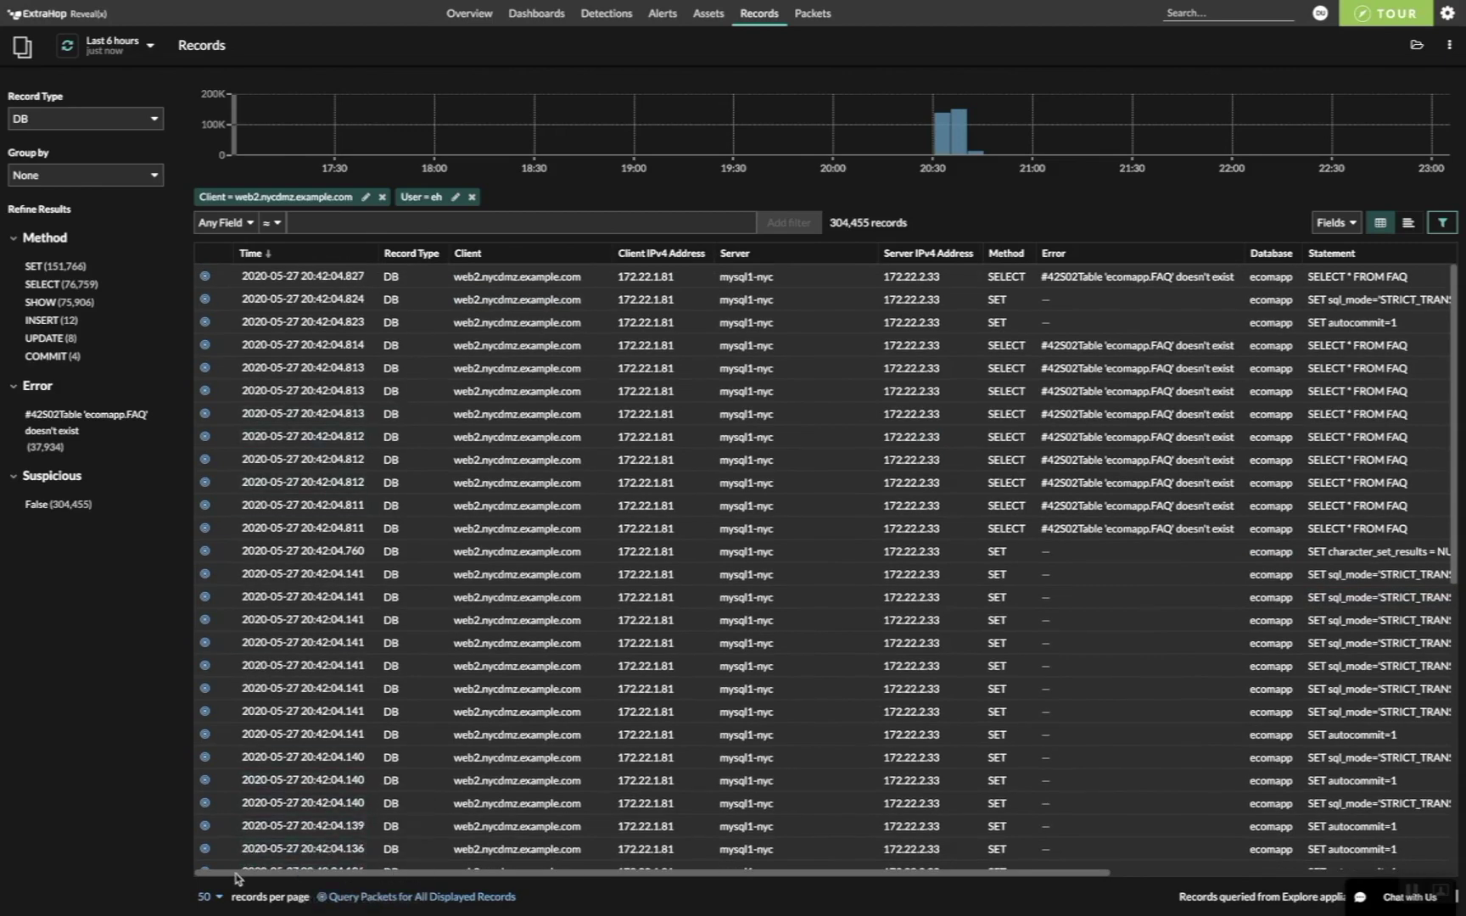
Widen the Statement column slightly in the database records table and return to the table's first columns.
left_click_drag(248, 877, 549, 867)
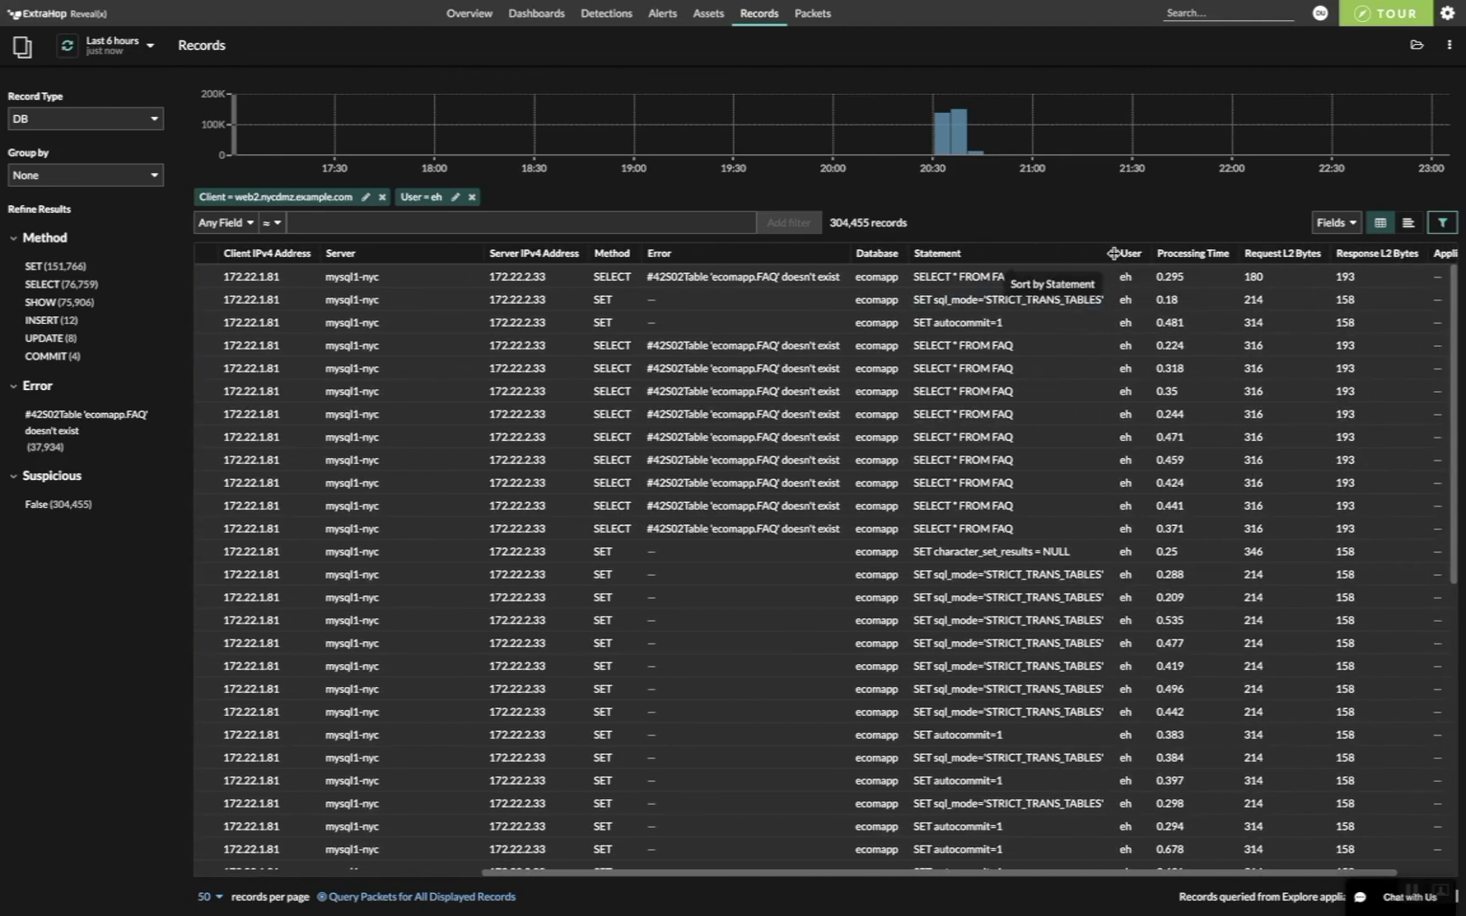
mouse_move(1136, 256)
left_mouse_down()
mouse_move(1188, 262)
mouse_move(1148, 265)
left_mouse_up()
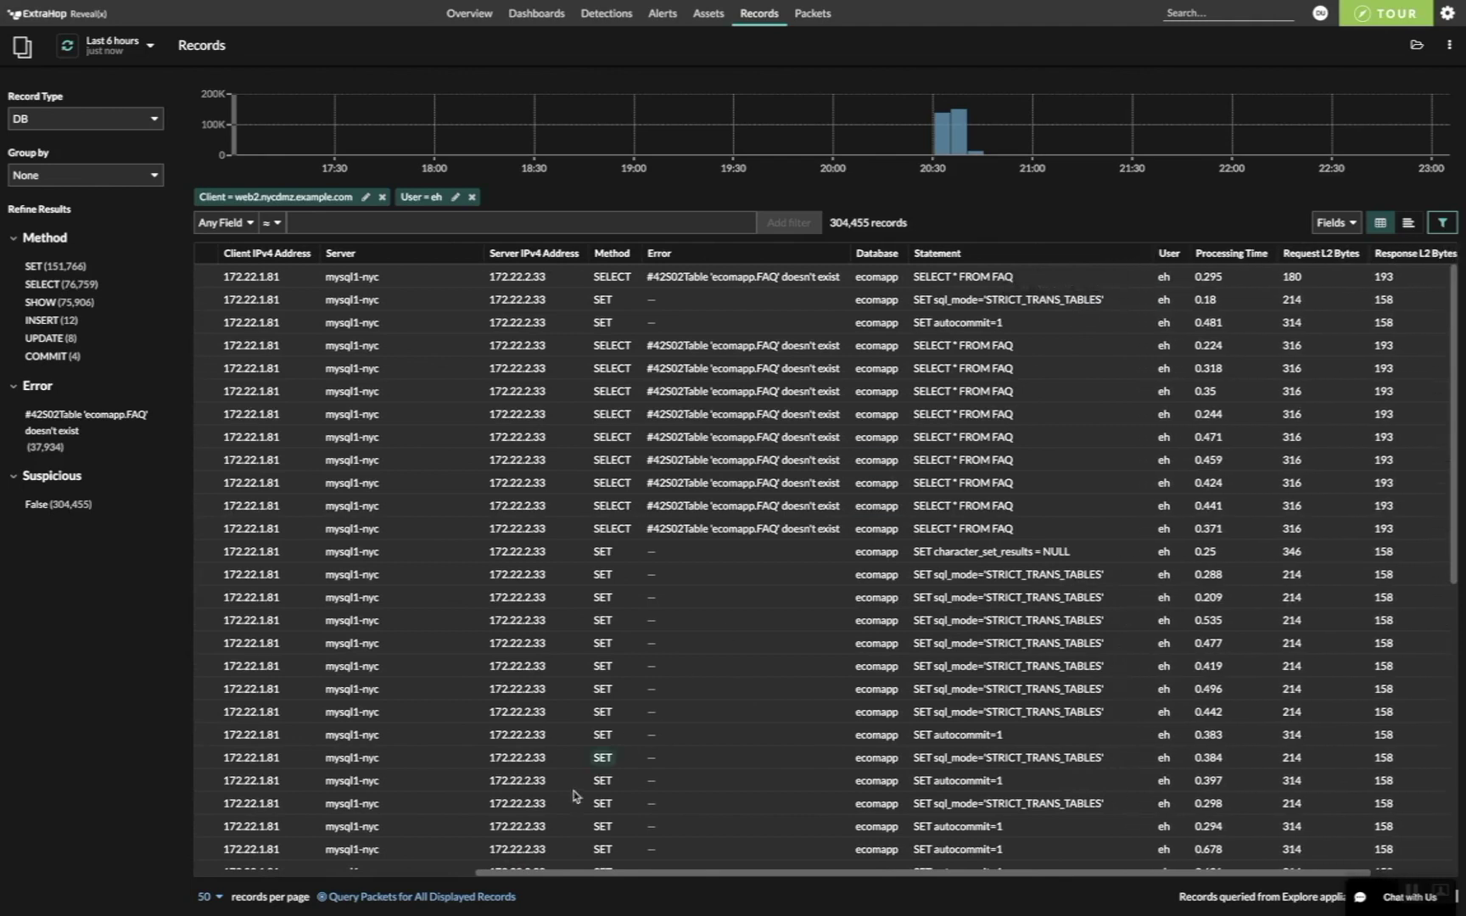
left_click_drag(526, 877, 240, 906)
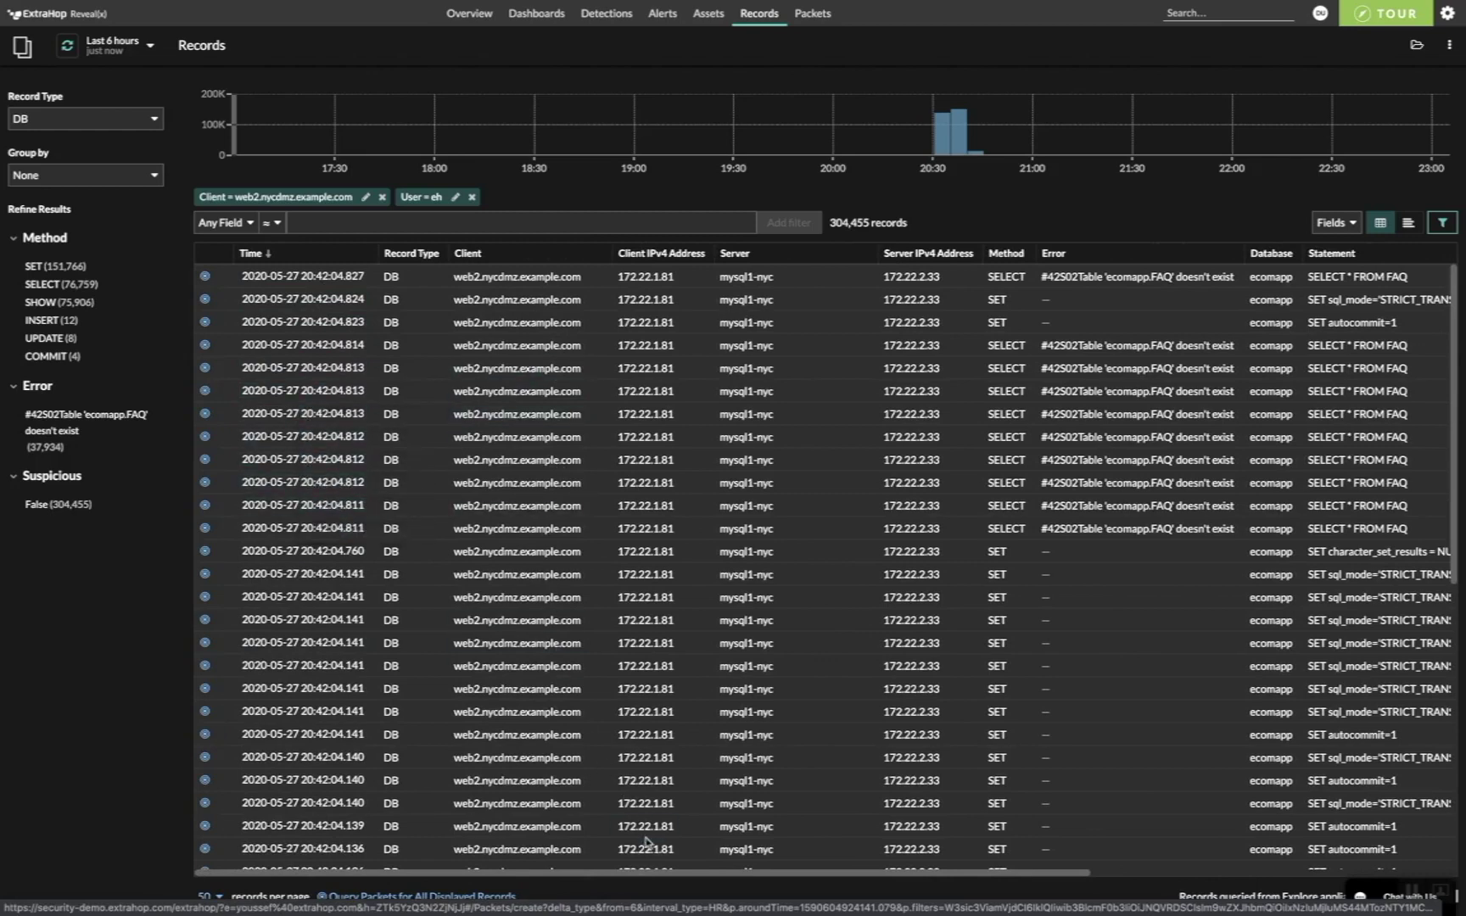
Review the record columns through Processing Time and view the selectable record fields without changing them.
left_click_drag(664, 875, 800, 883)
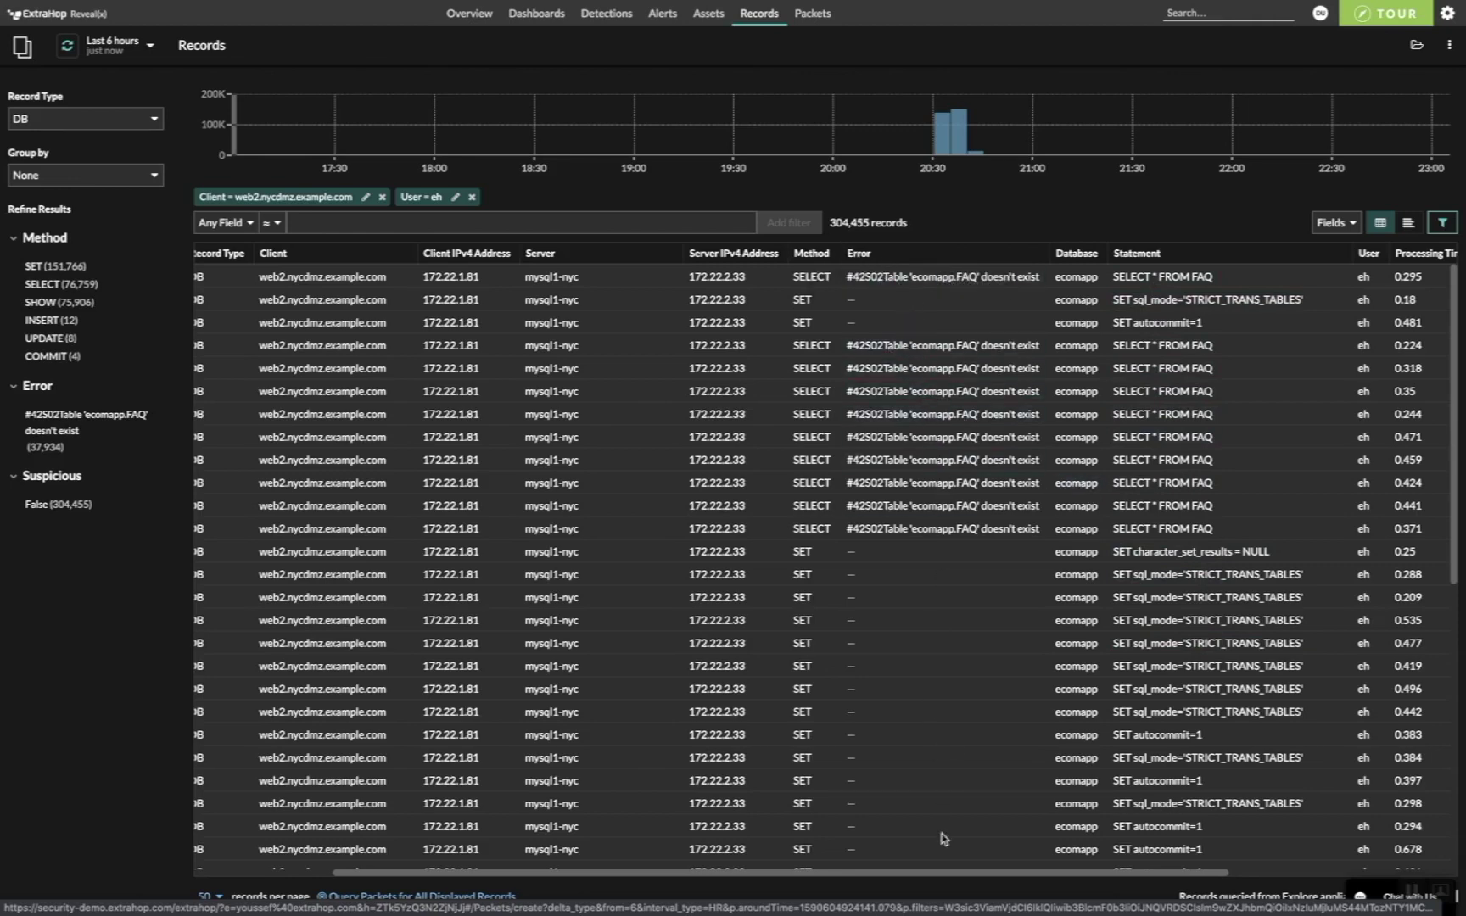
left_click_drag(959, 876, 1059, 880)
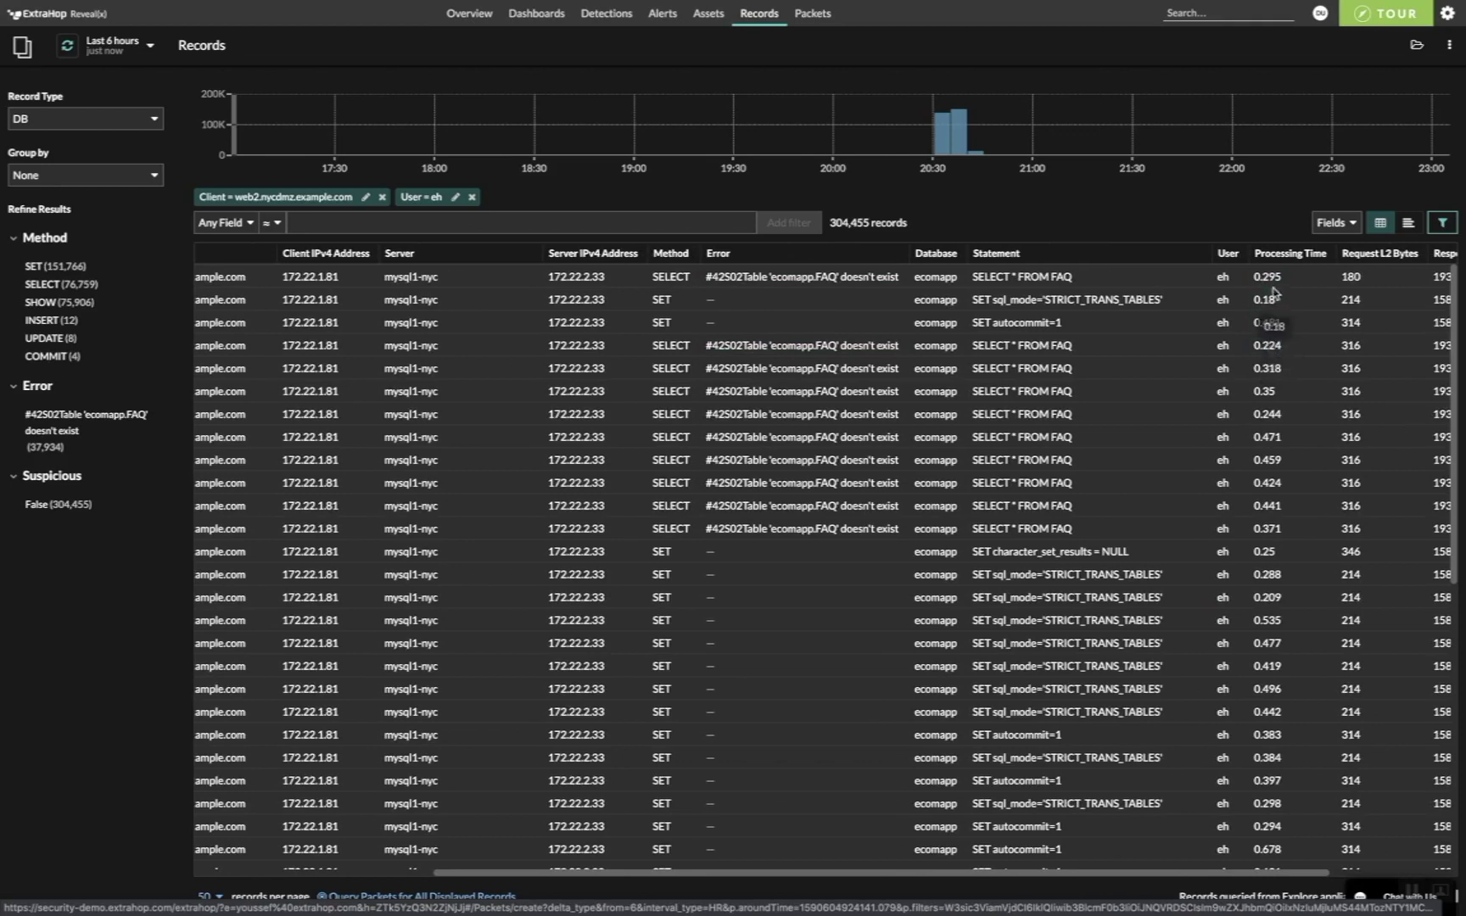
left_click(1355, 224)
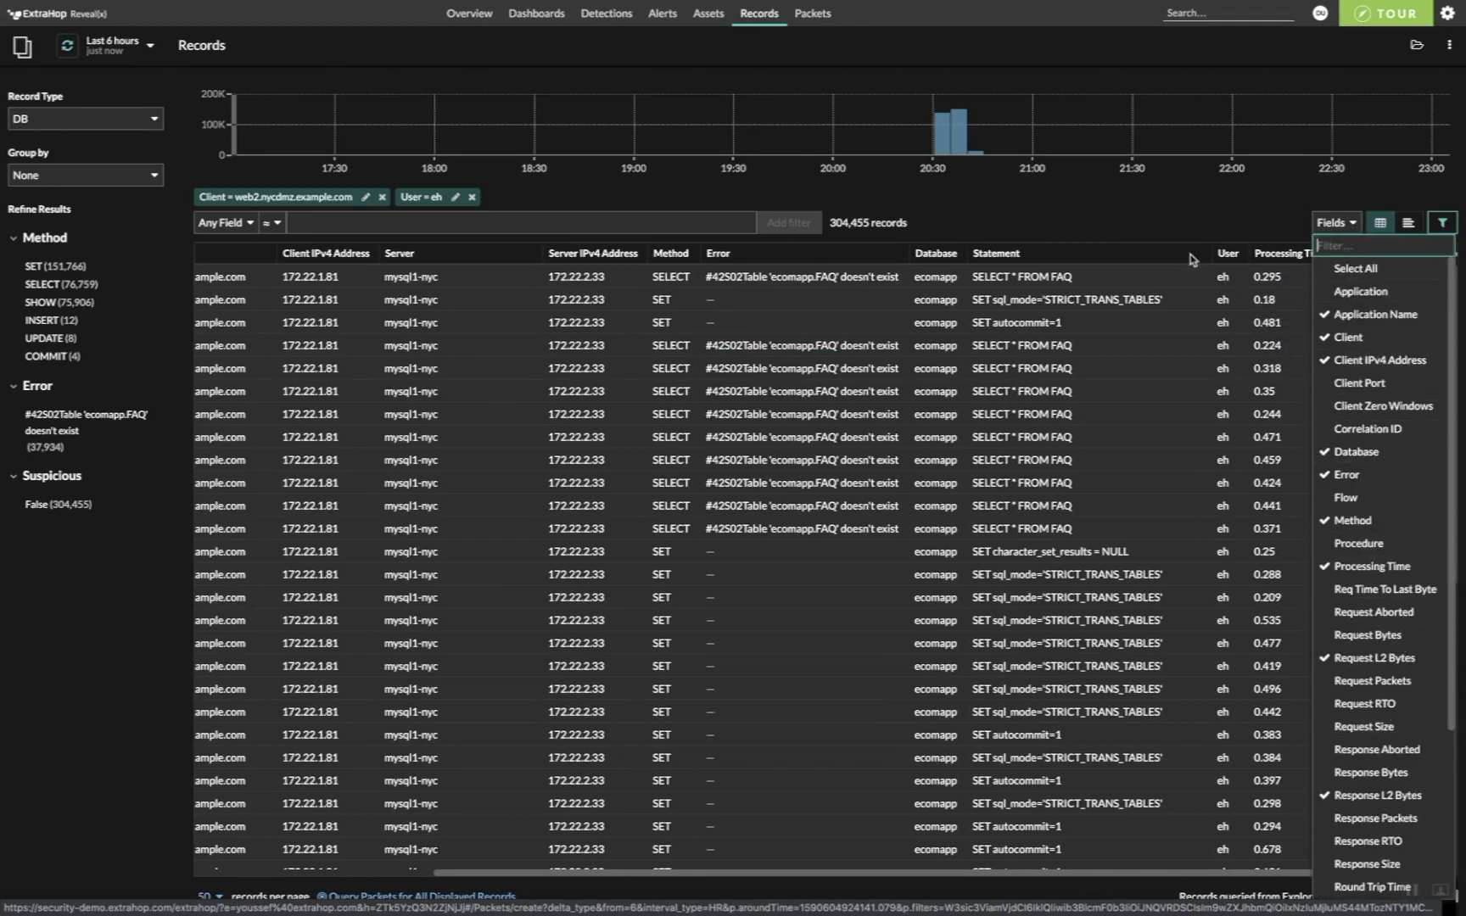
left_click(1137, 216)
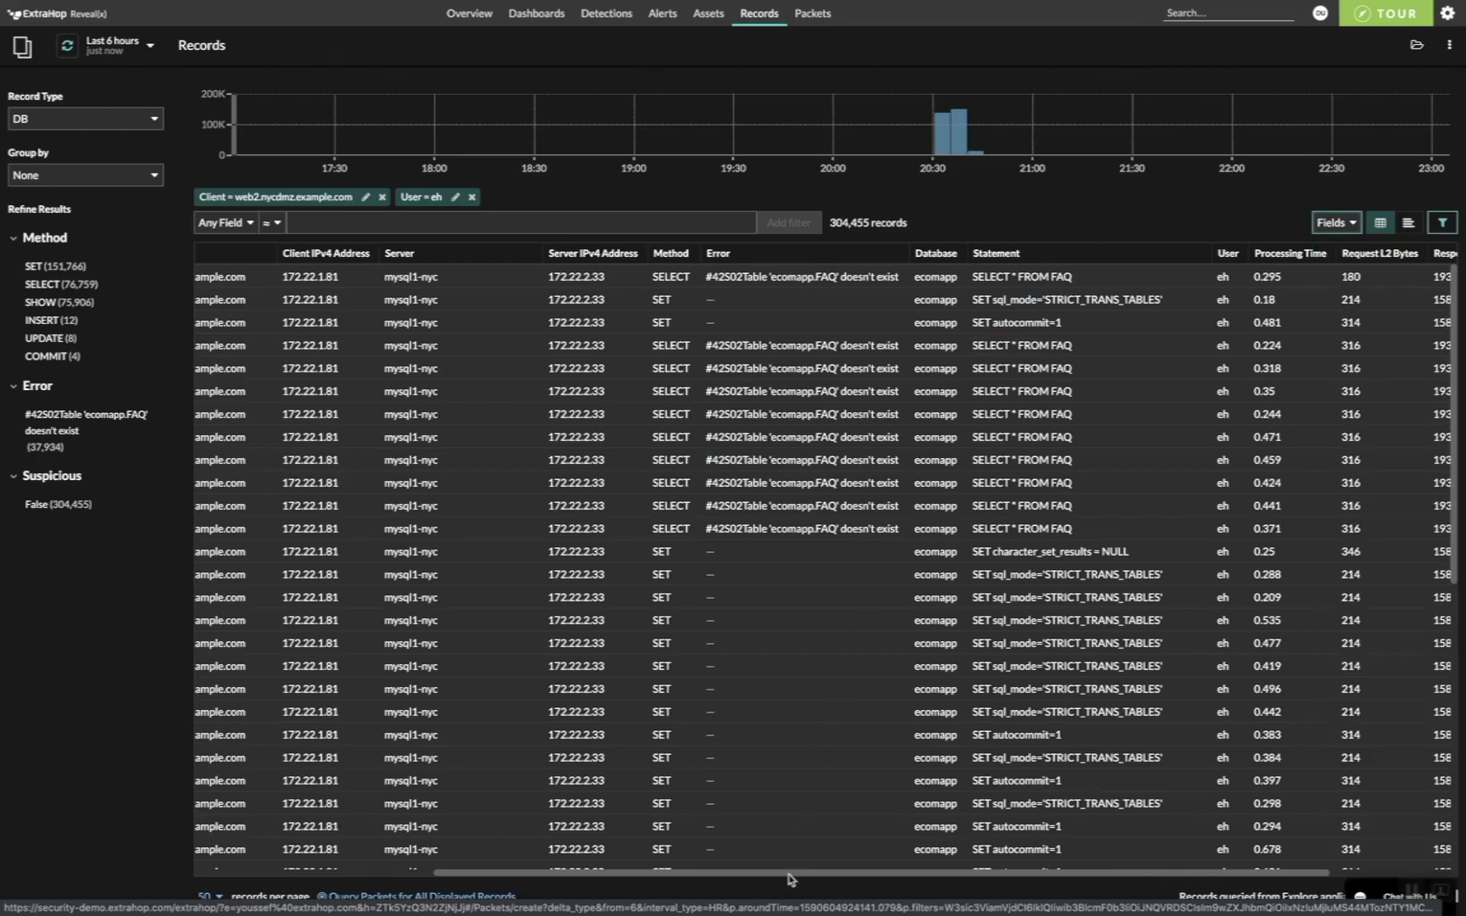
left_click_drag(789, 879, 539, 877)
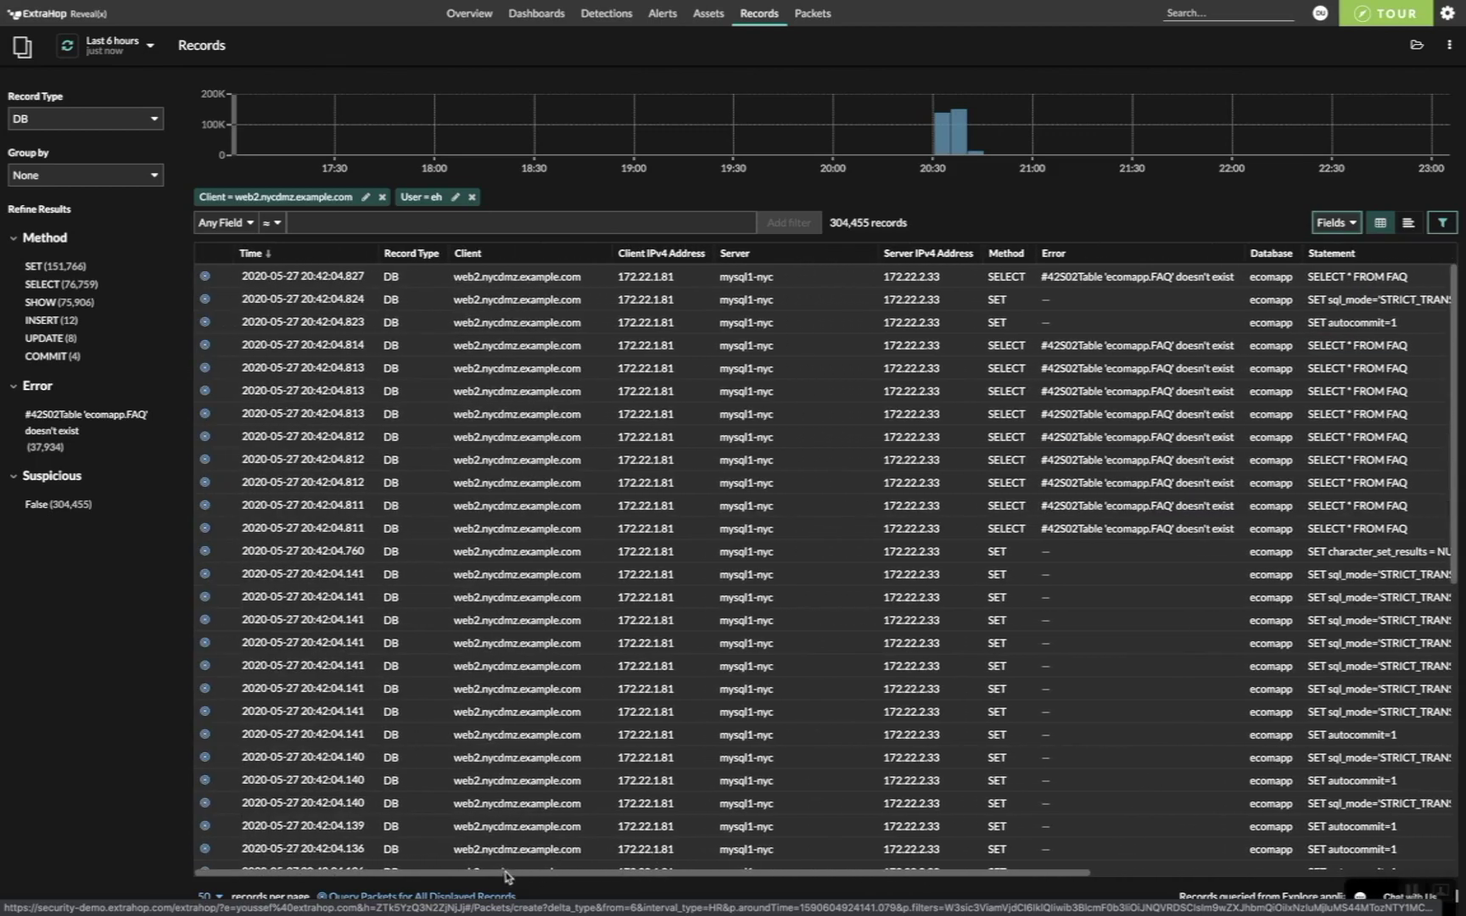
Open the packet query for the first database record and view the filter options for a packet's VLAN ID.
left_click(205, 278)
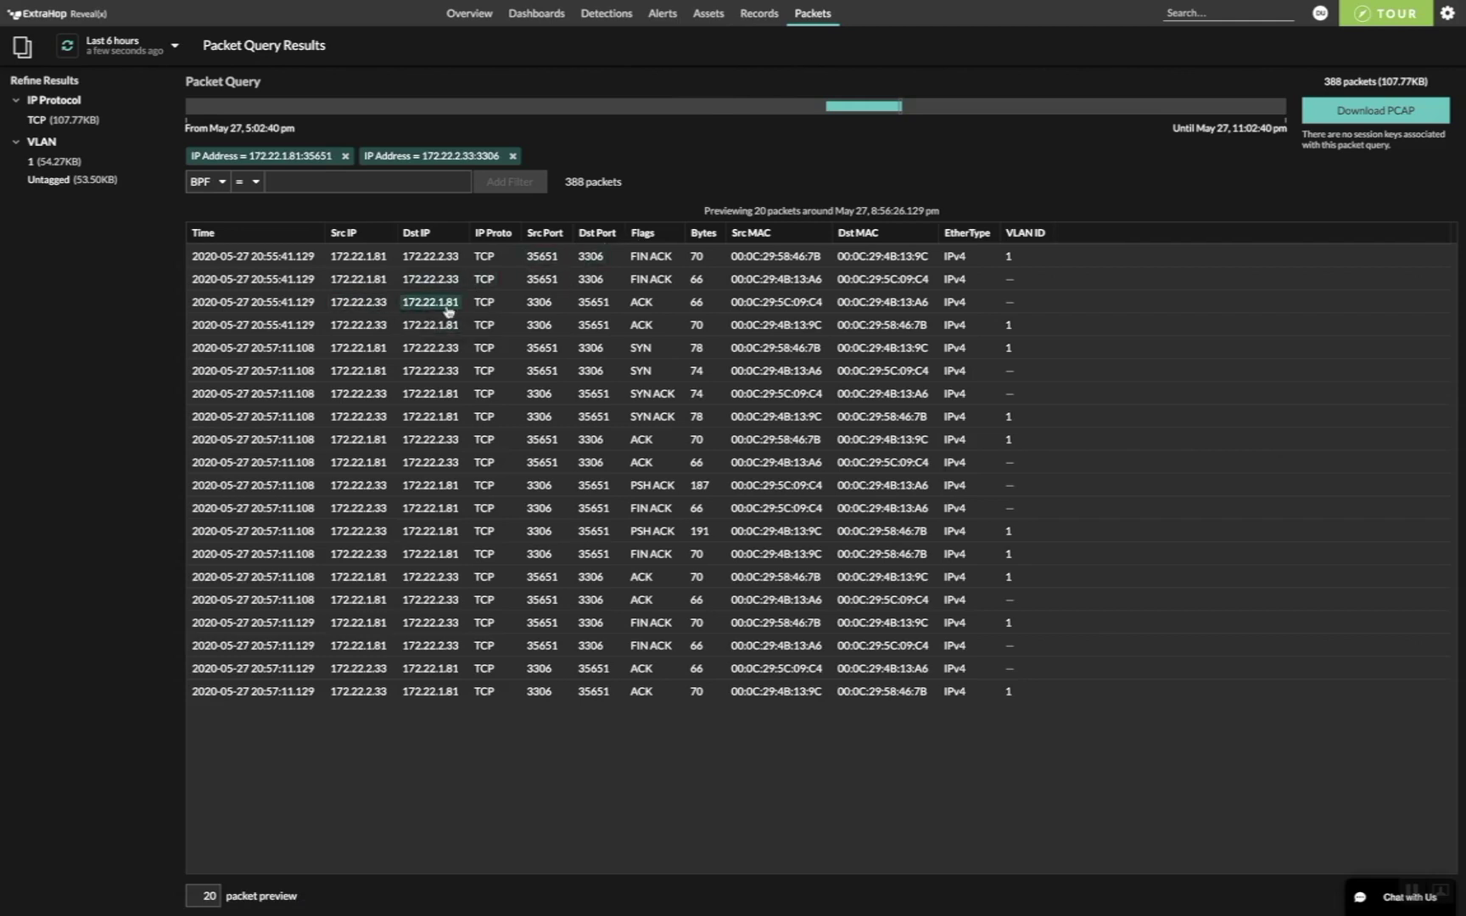
mouse_move(1043, 268)
left_mouse_down()
mouse_move(1057, 491)
mouse_move(1042, 680)
mouse_move(1054, 435)
mouse_move(1027, 272)
mouse_move(1051, 277)
left_mouse_up()
left_click(1050, 277)
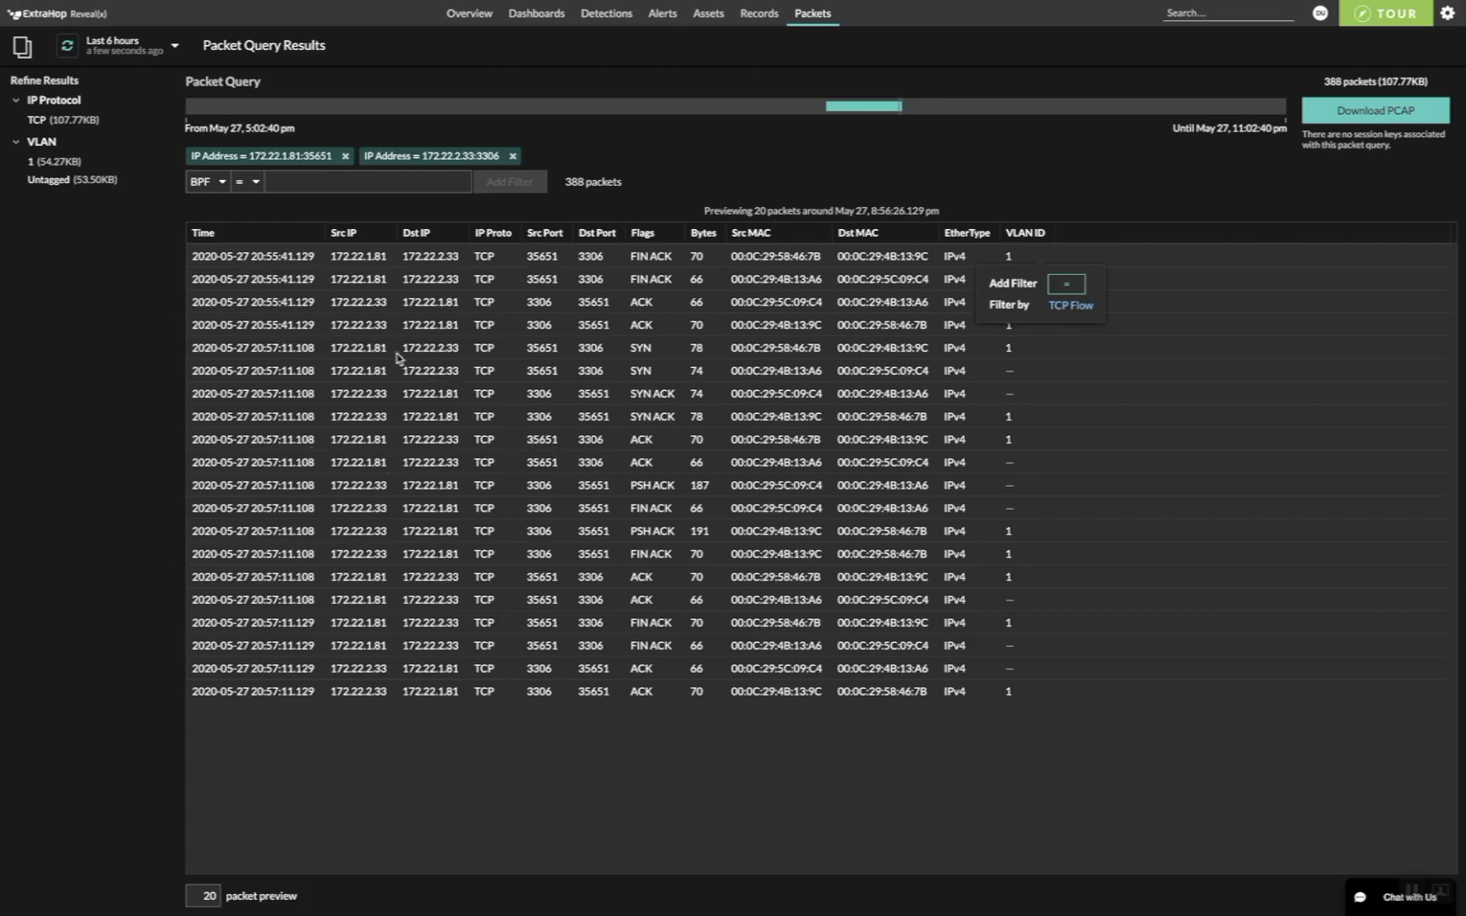
Return to the recently visited Protocols page and review the protocols with their servers, clients and detections.
left_click(22, 51)
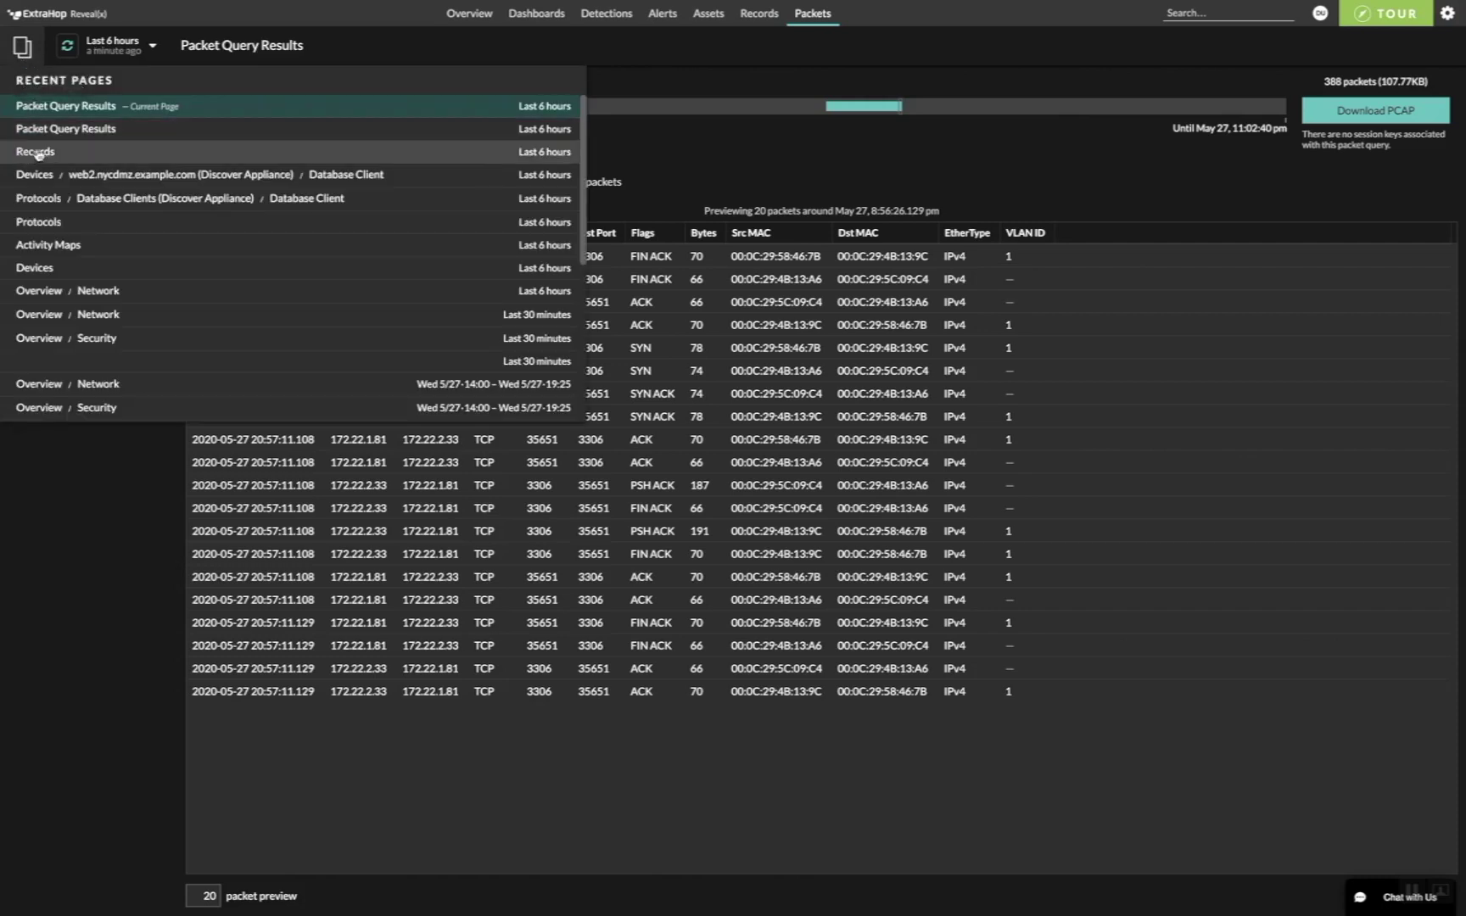
left_click(61, 225)
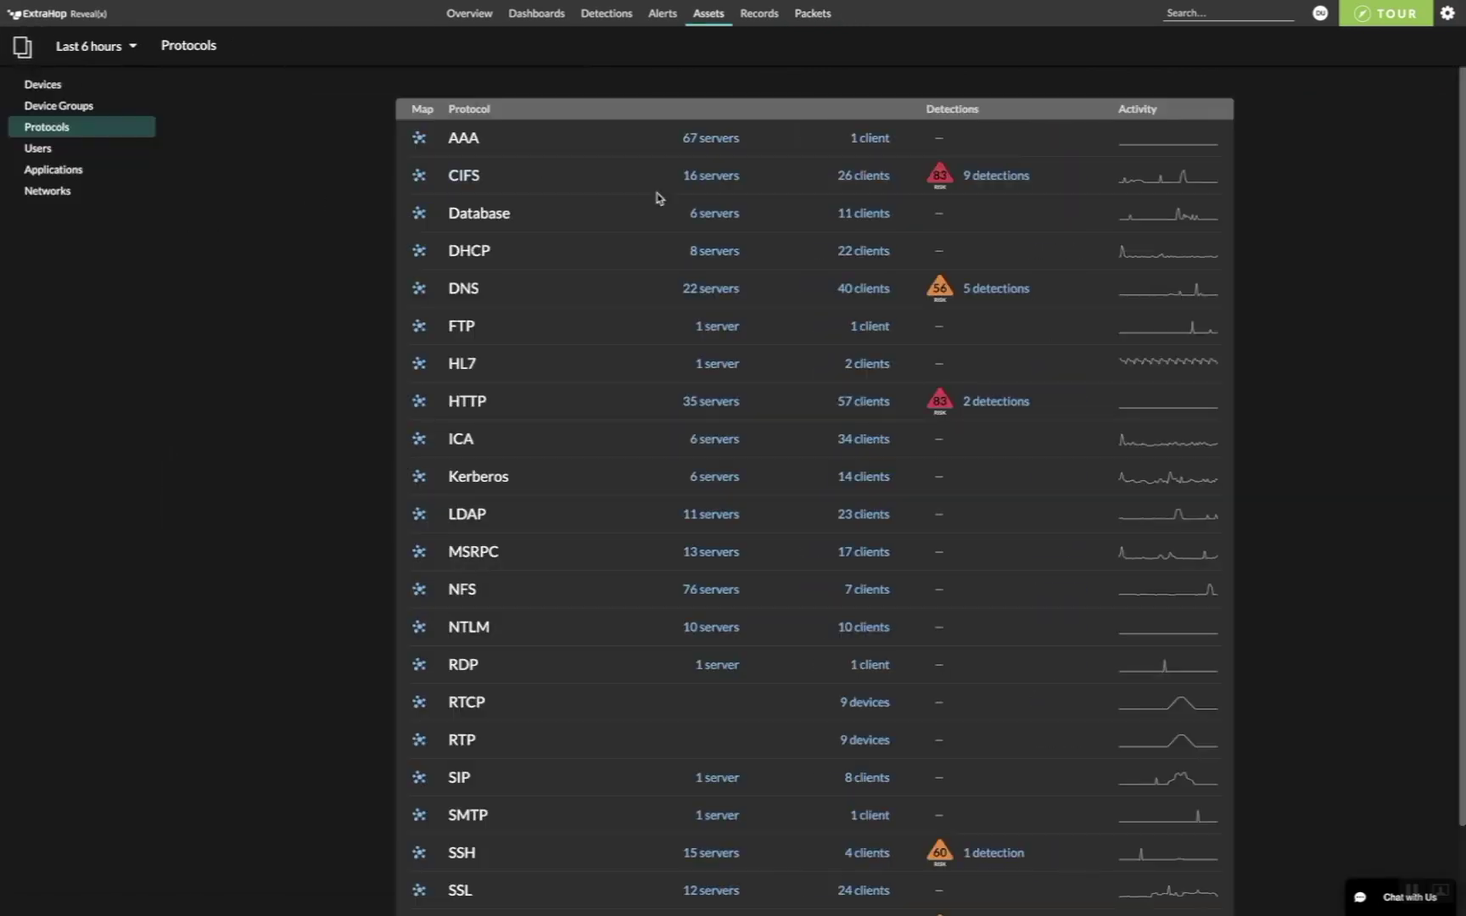
scroll(685, 255, "down", 1)
scroll(685, 254, "down", 2)
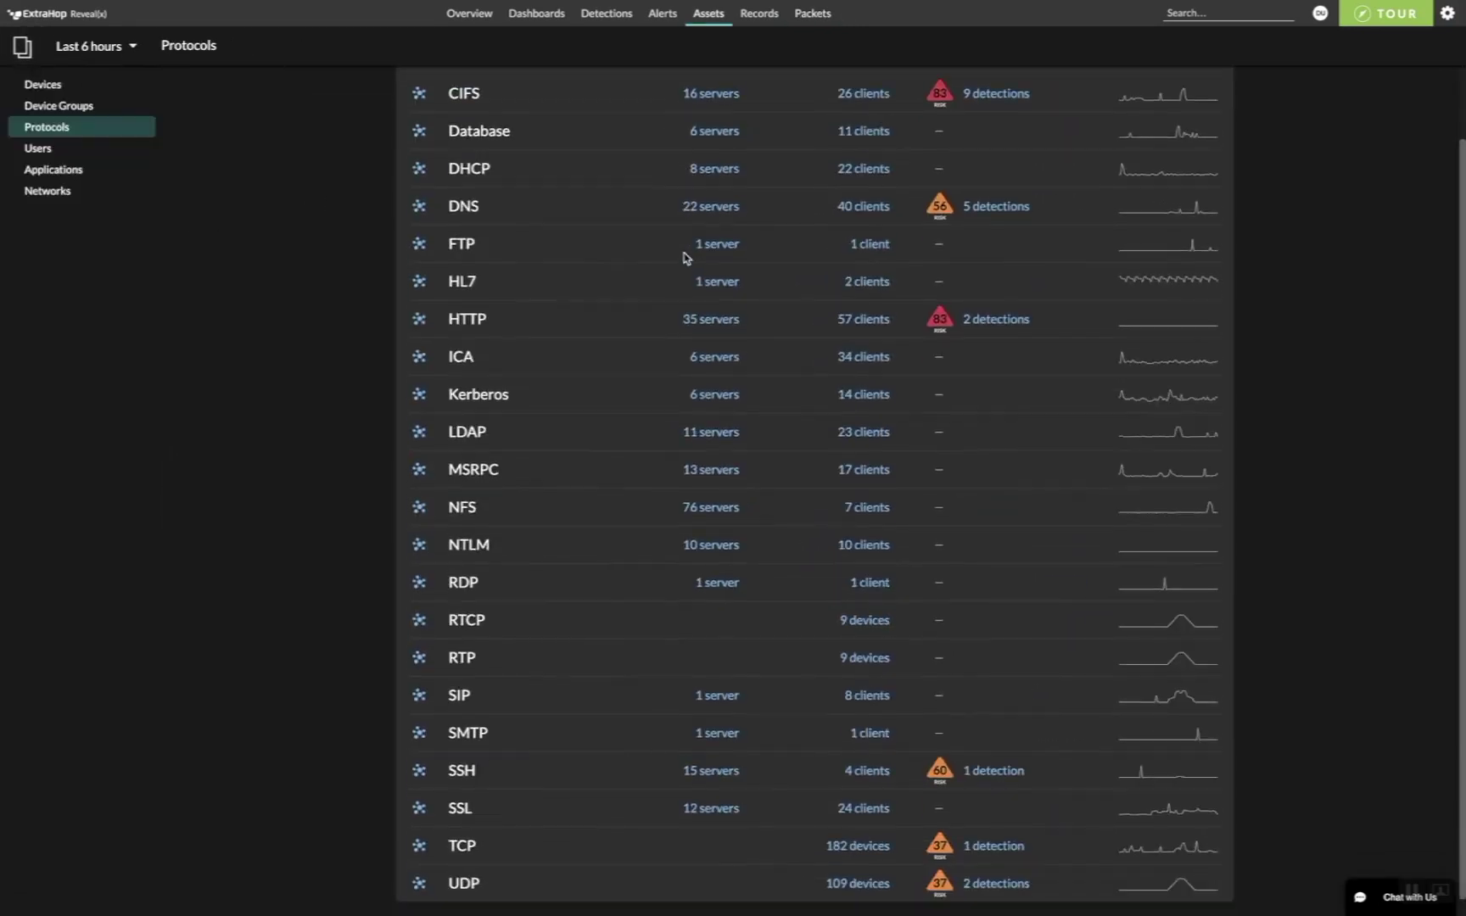
scroll(686, 260, "up", 2)
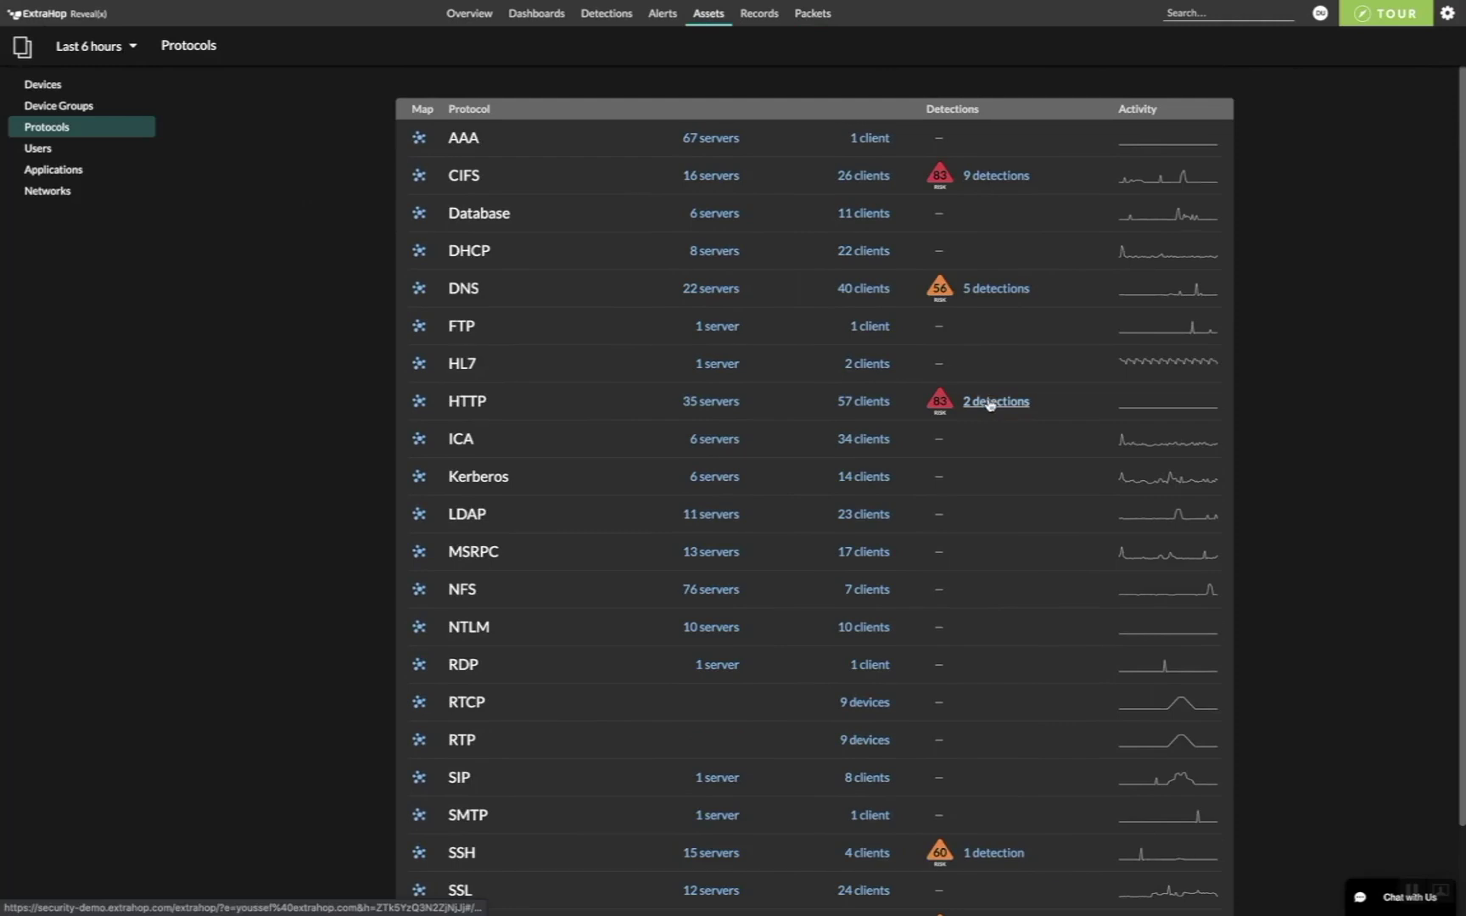
scroll(631, 319, "down", 1)
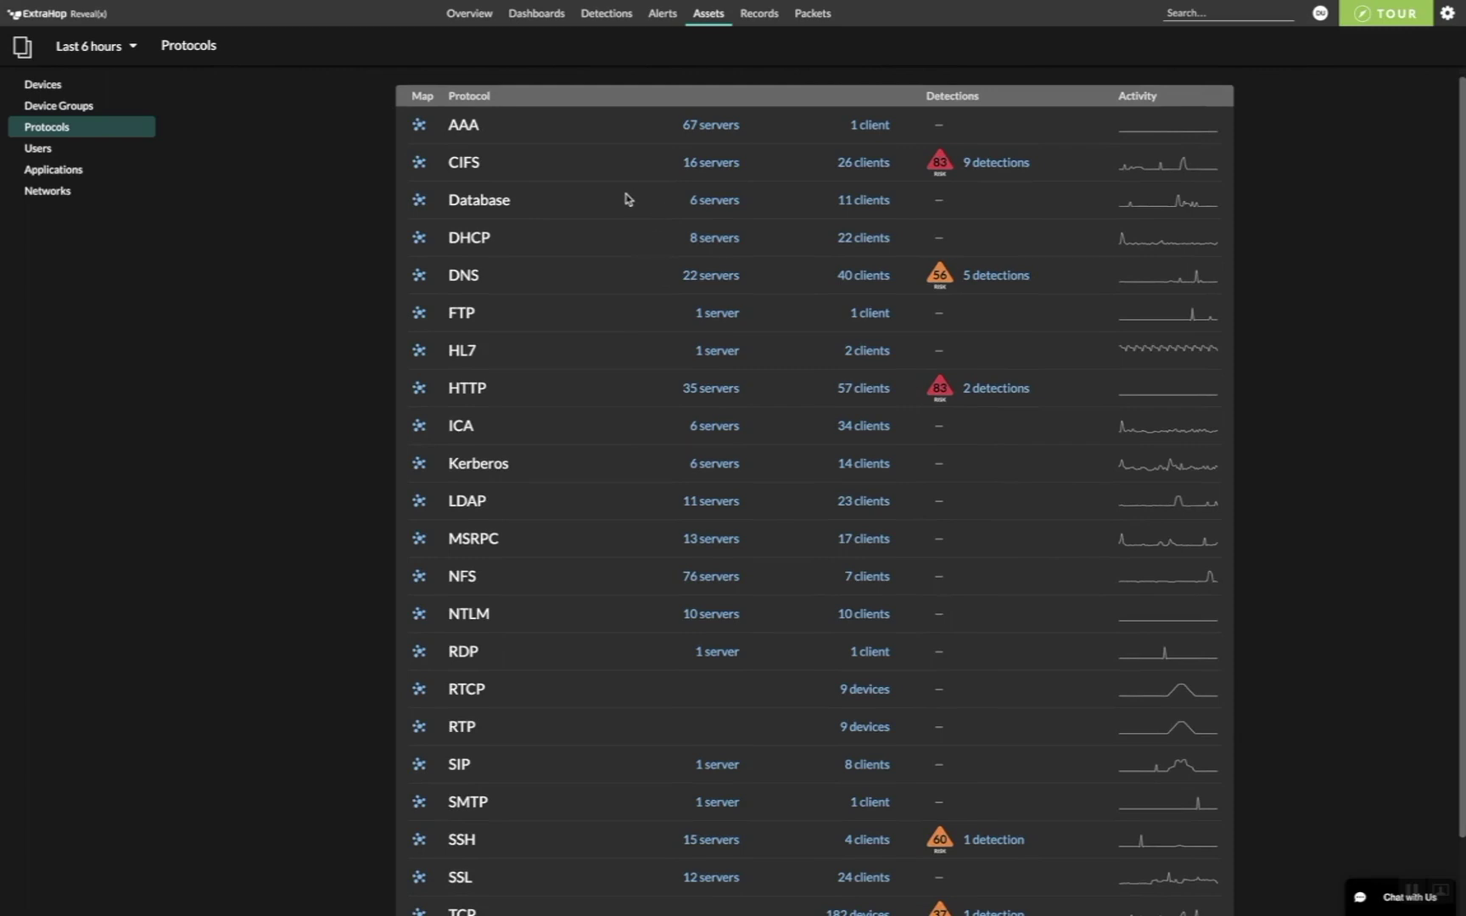
scroll(636, 216, "down", 1)
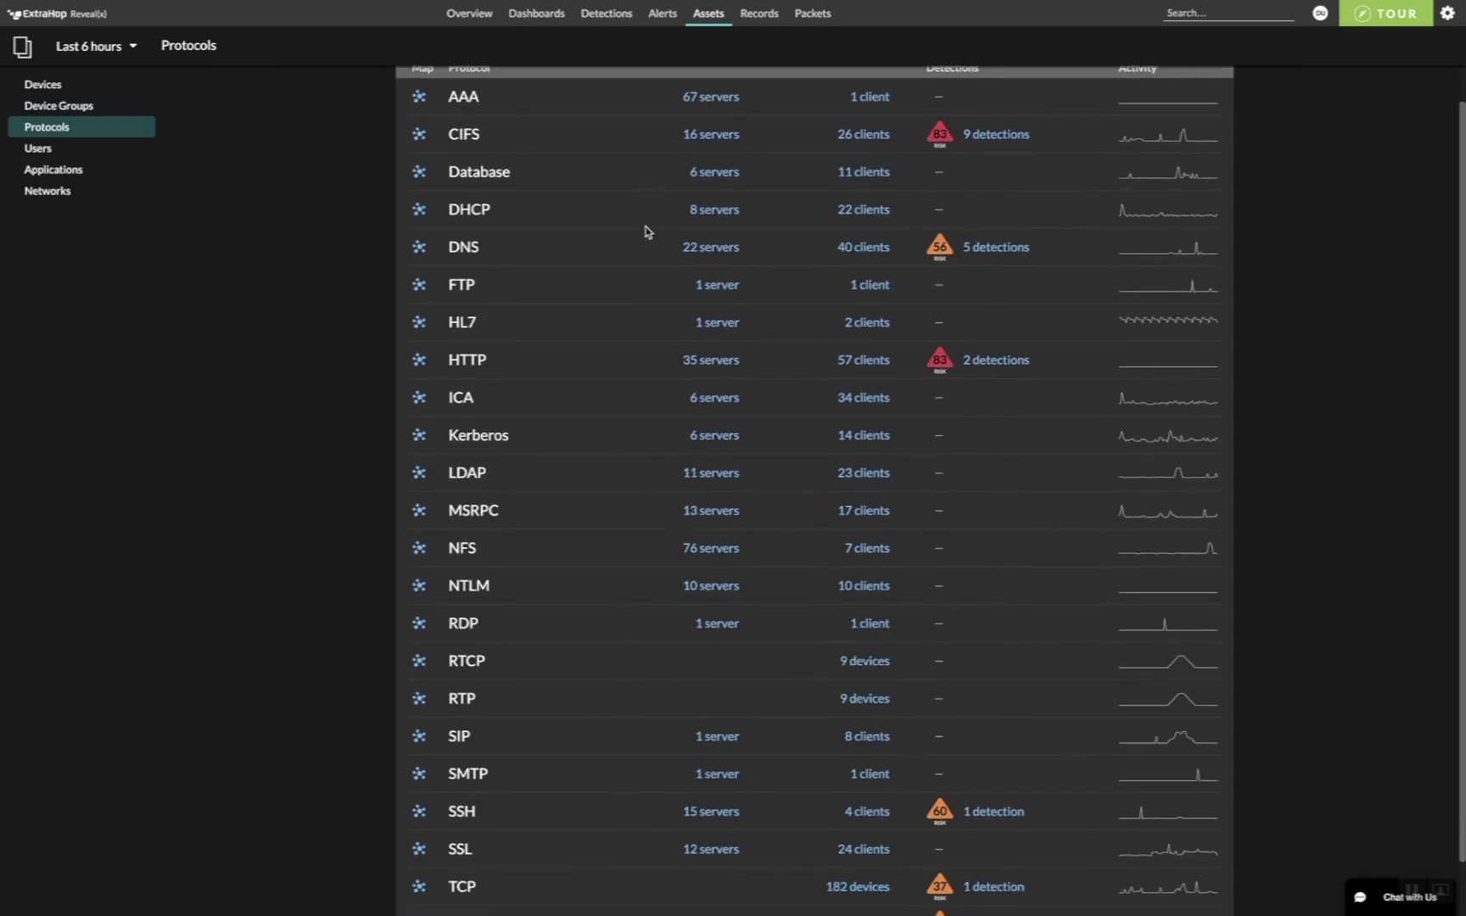
scroll(647, 232, "down", 1)
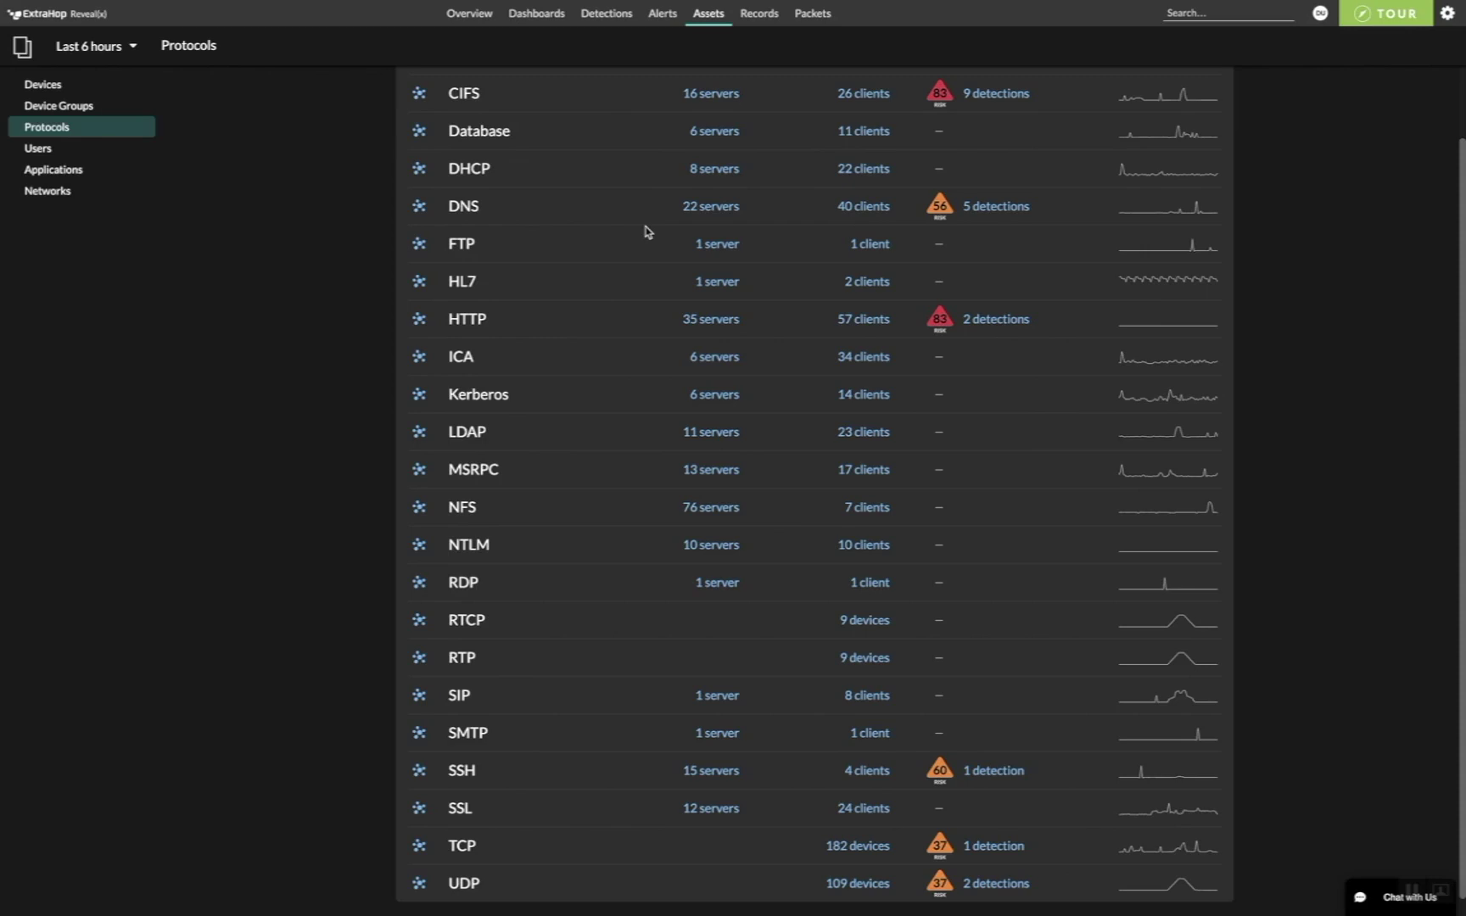
scroll(647, 232, "down", 1)
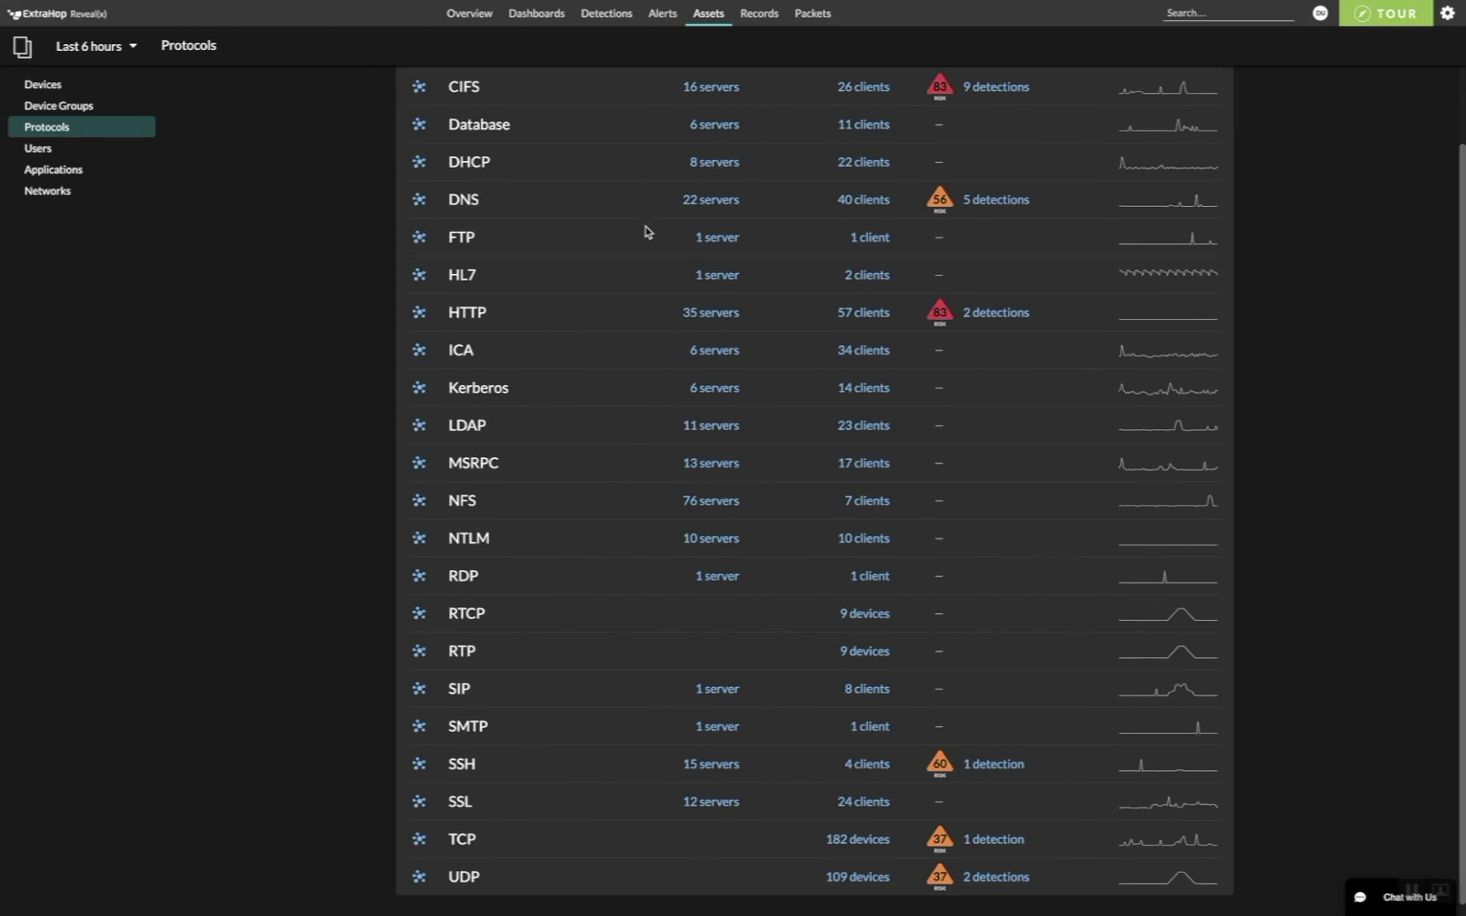
scroll(647, 231, "down", 1)
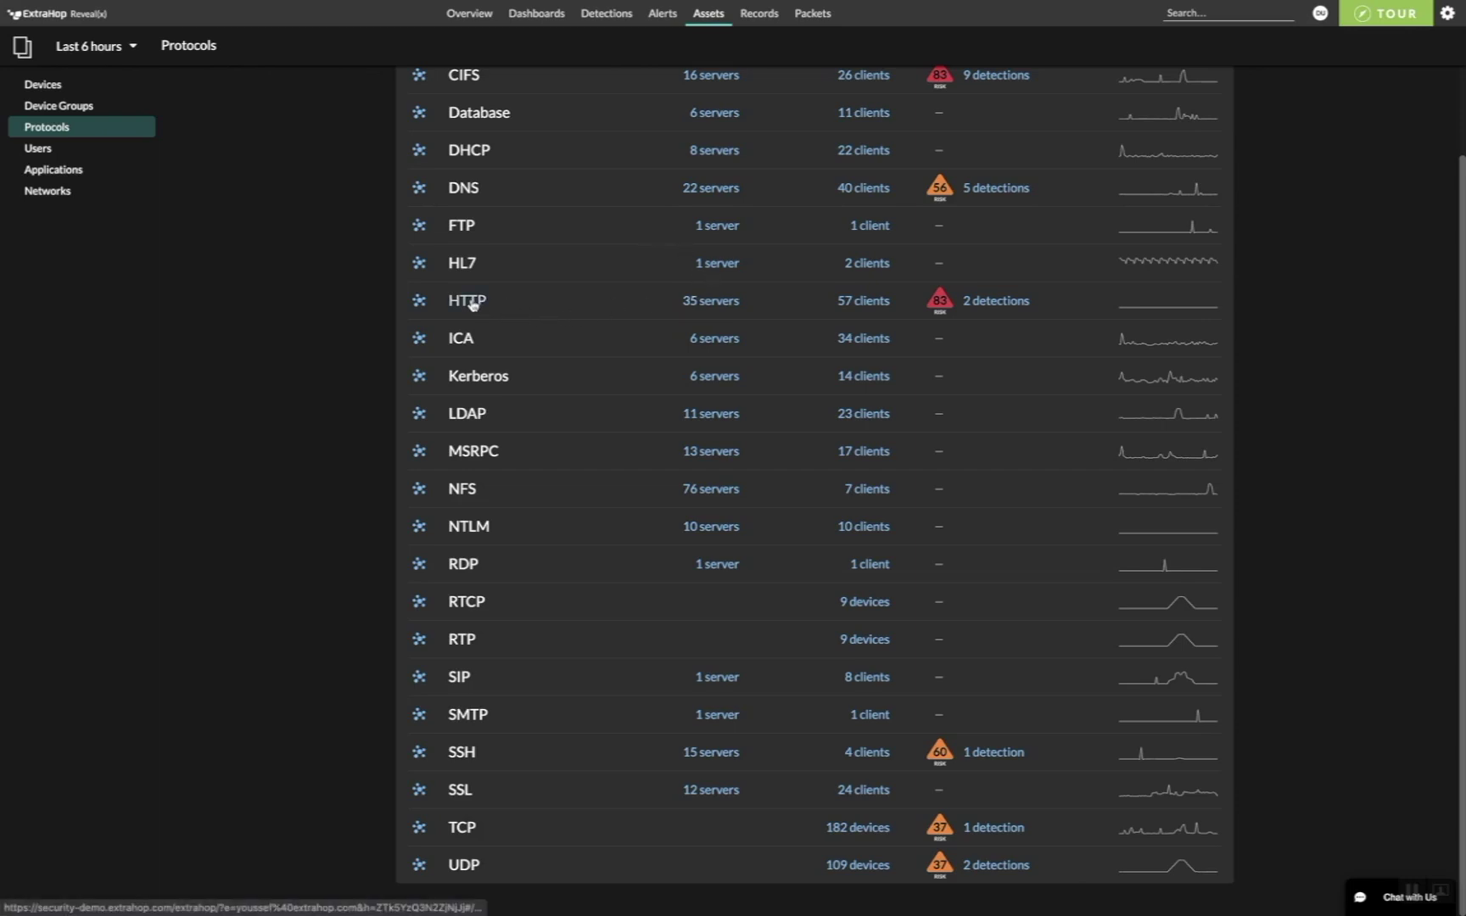
Highlight the server count in the HTTP row and open the detections for HTTP.
left_click_drag(682, 301, 746, 308)
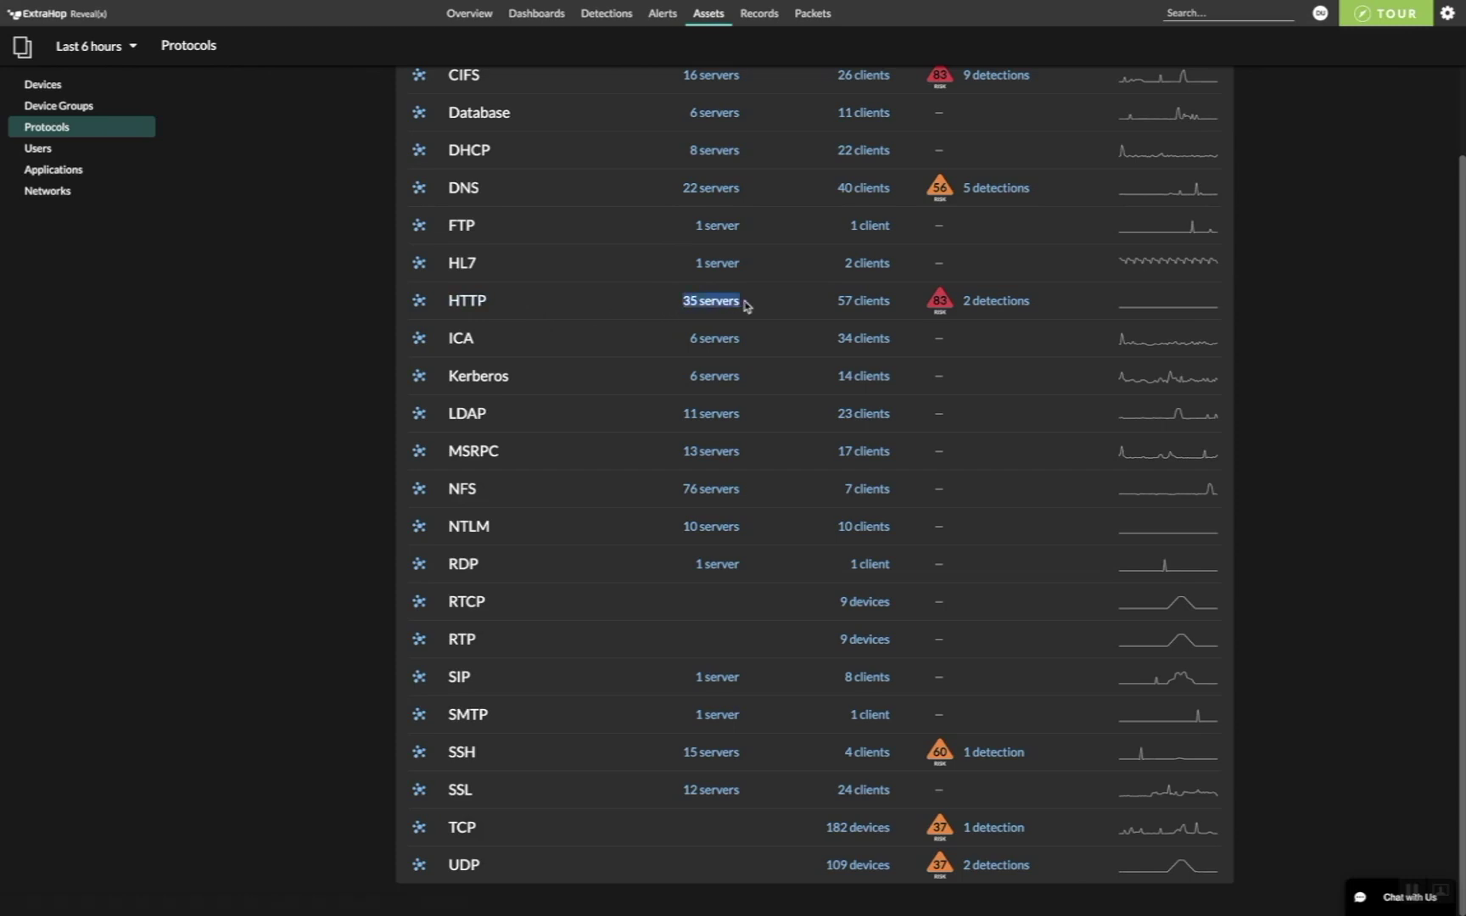
left_click(790, 307)
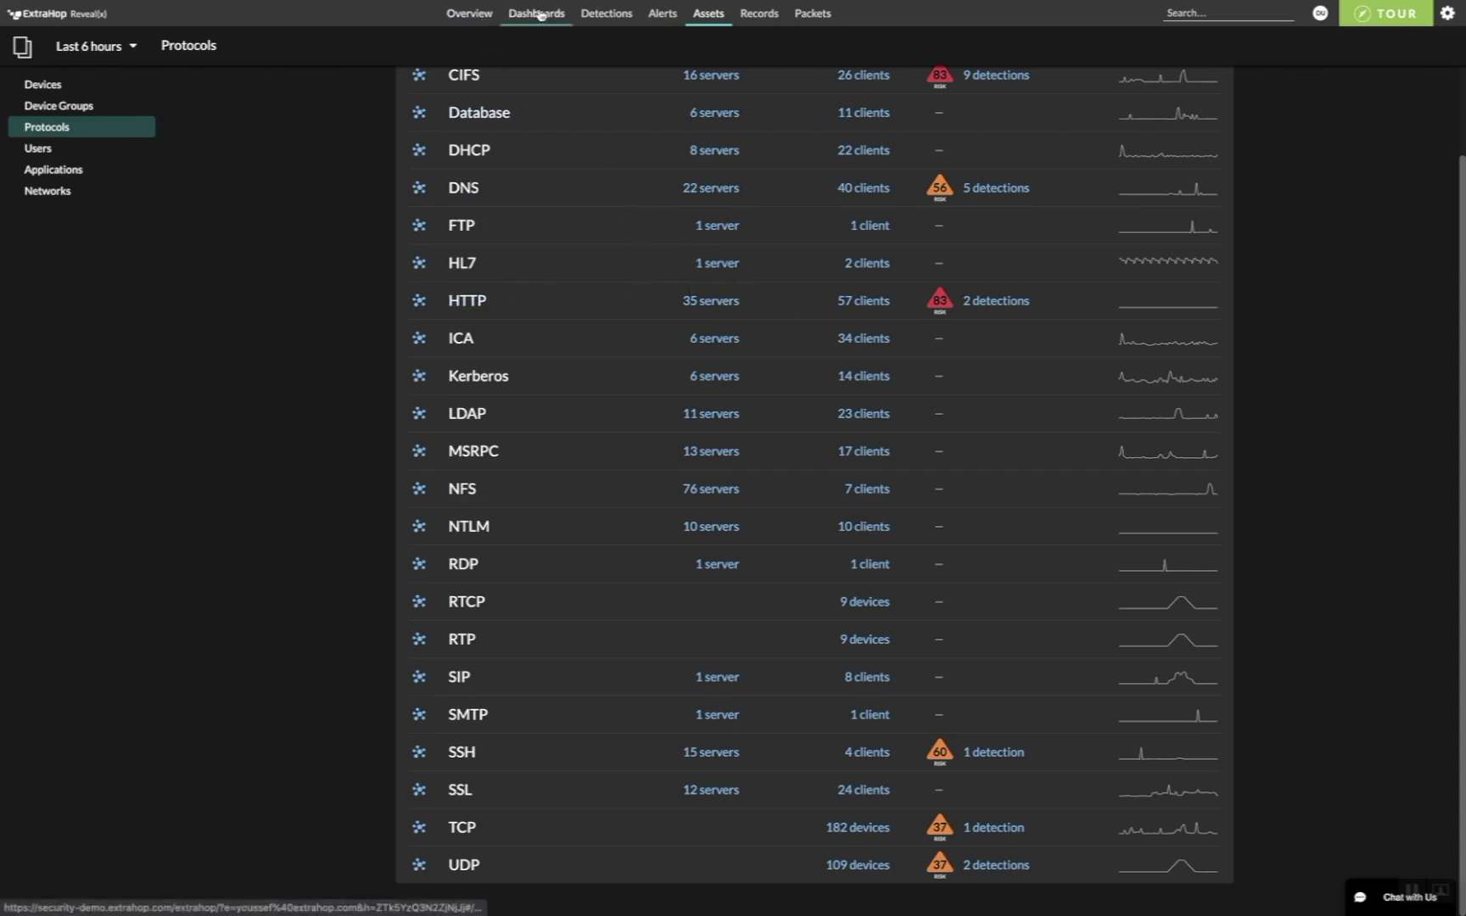
left_click(989, 302)
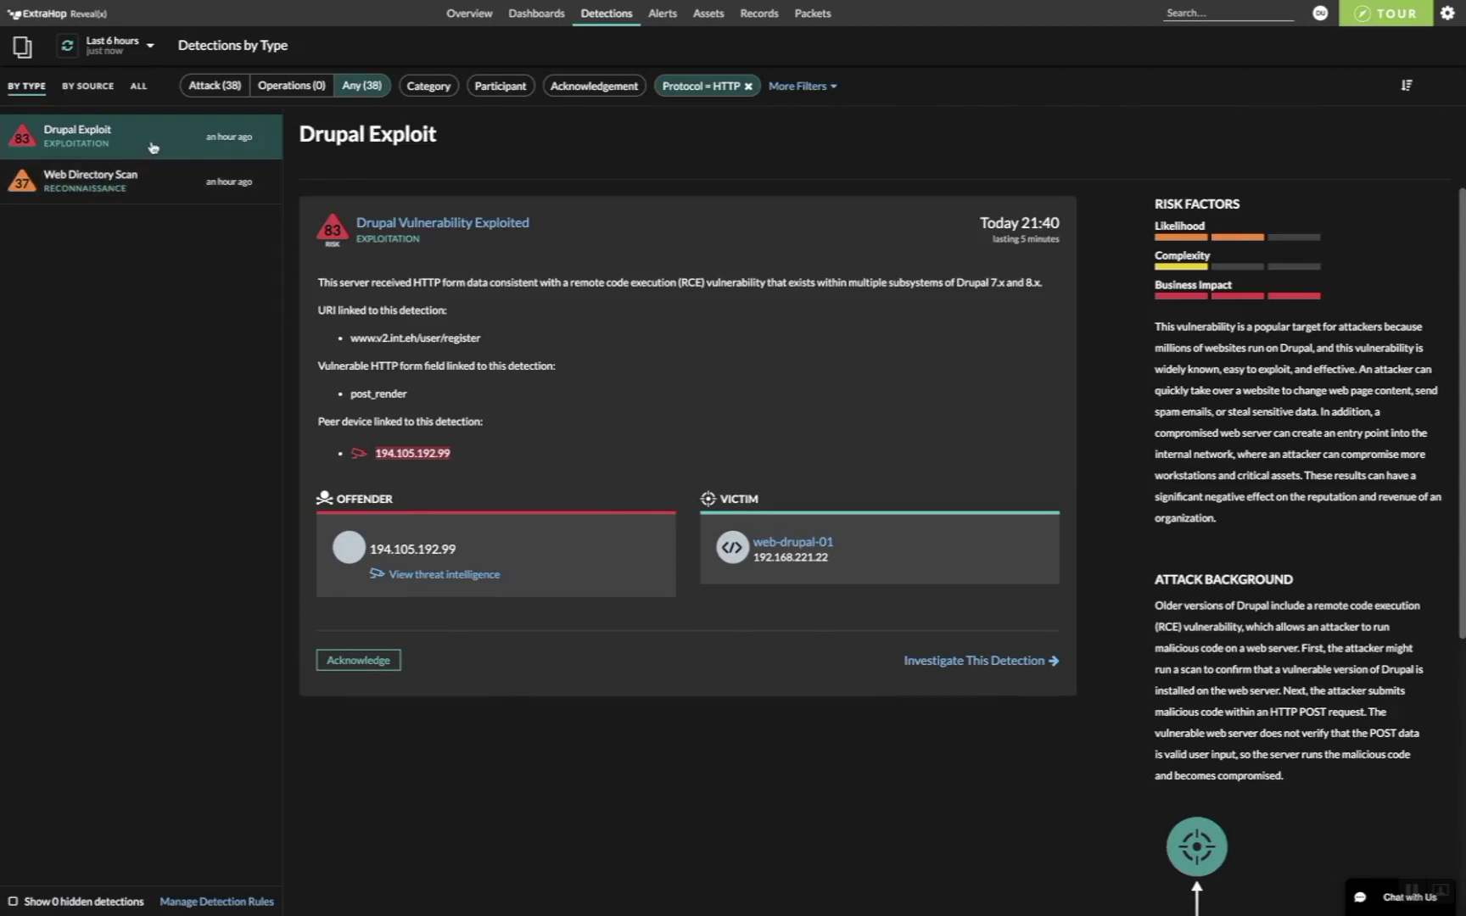
Switch between the Web Directory Scan and Drupal Exploit detections, ending on Web Directory Scan.
left_click(168, 182)
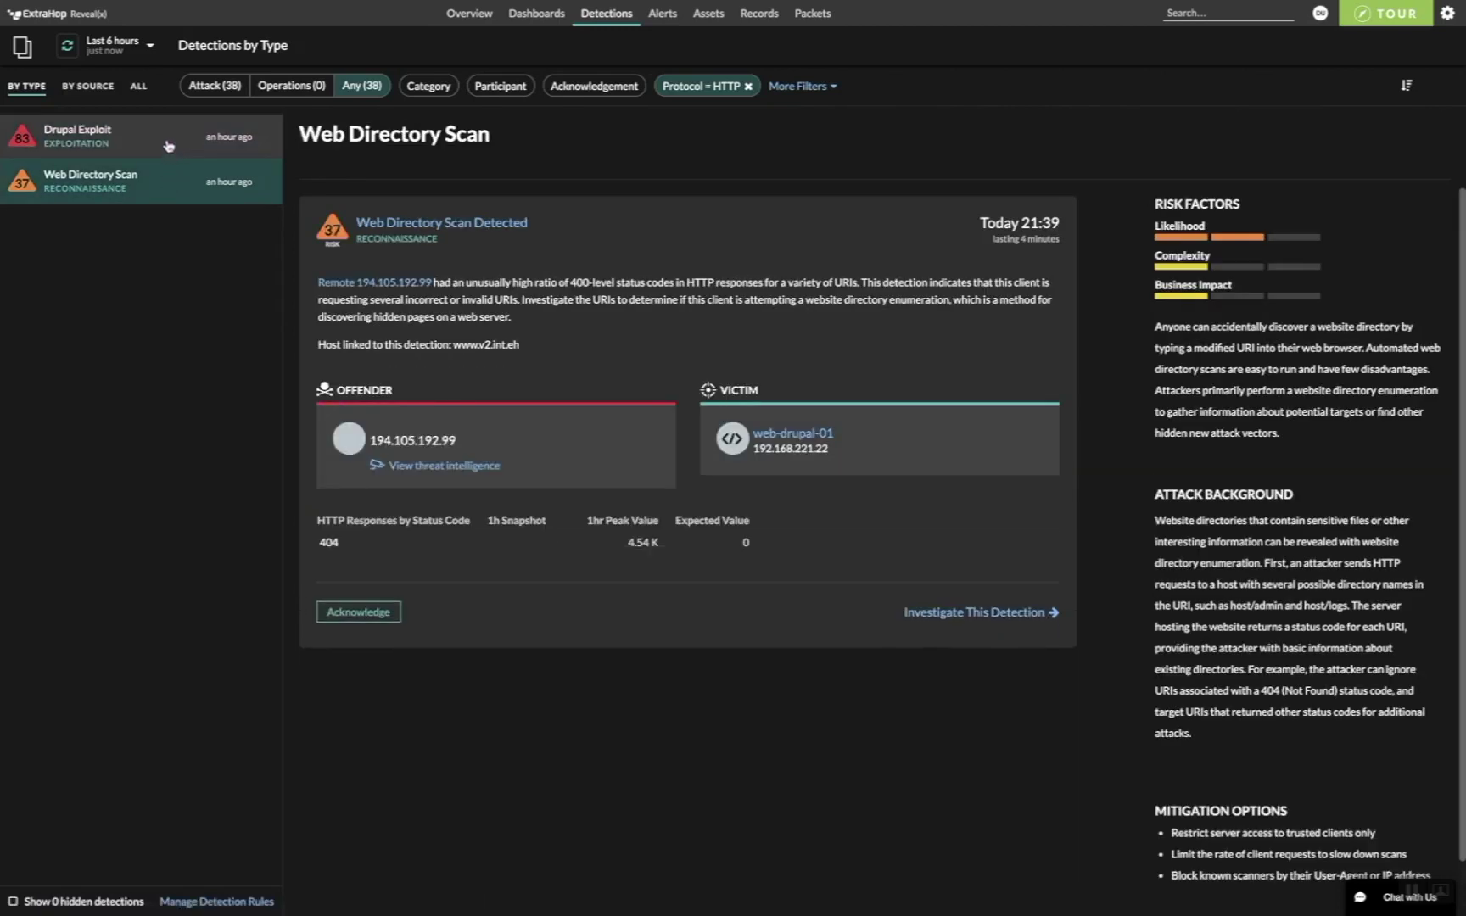
left_click(168, 145)
left_click(168, 176)
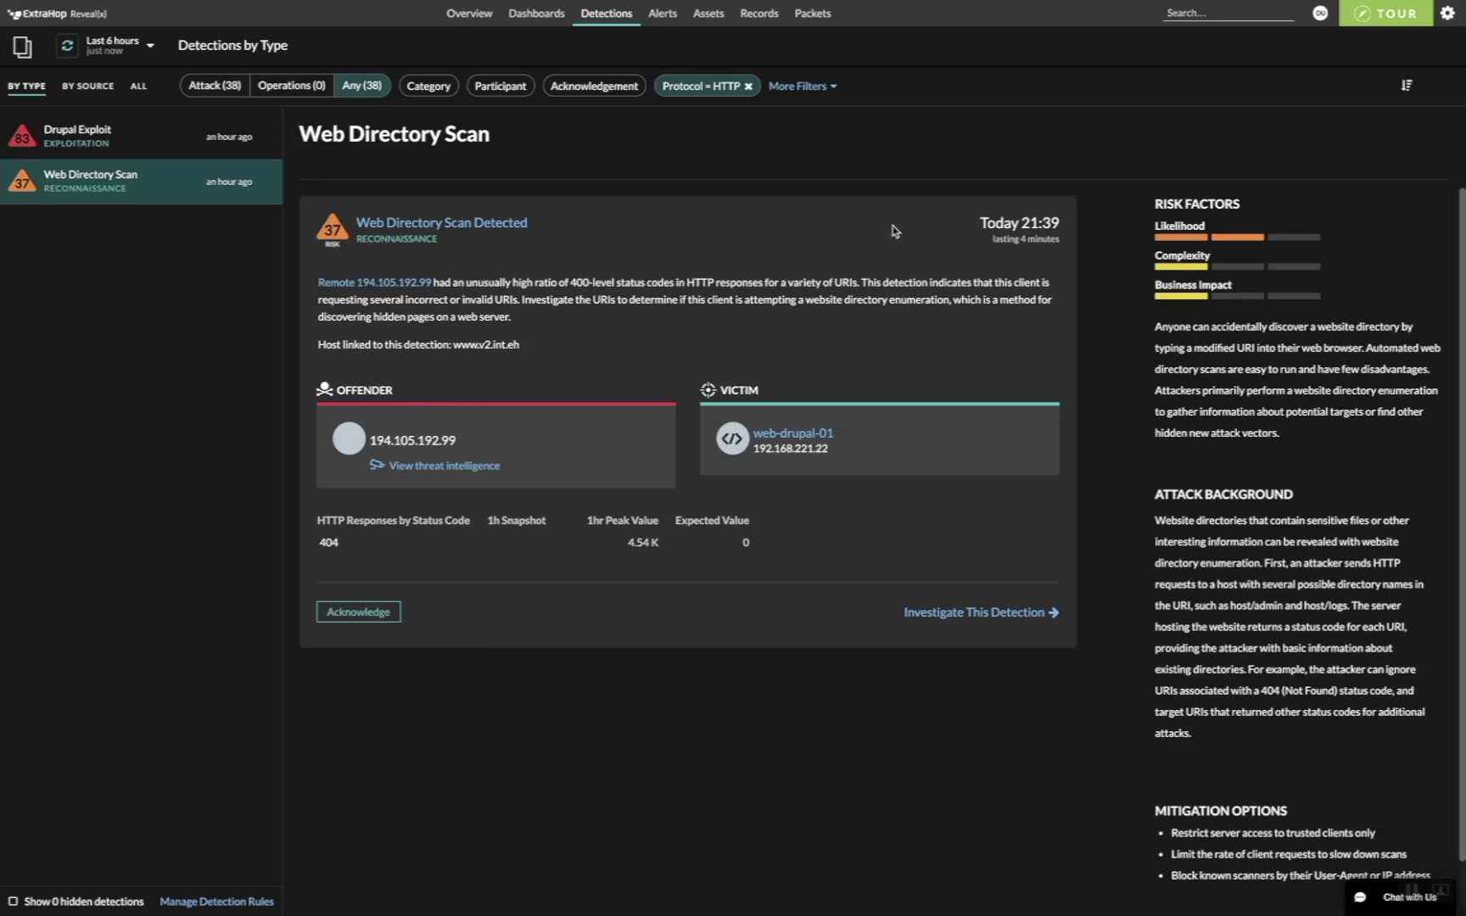
Highlight the time, risk score, category, 400-level status code description and linked host of the Web Directory Scan detection.
left_click_drag(968, 226, 1052, 224)
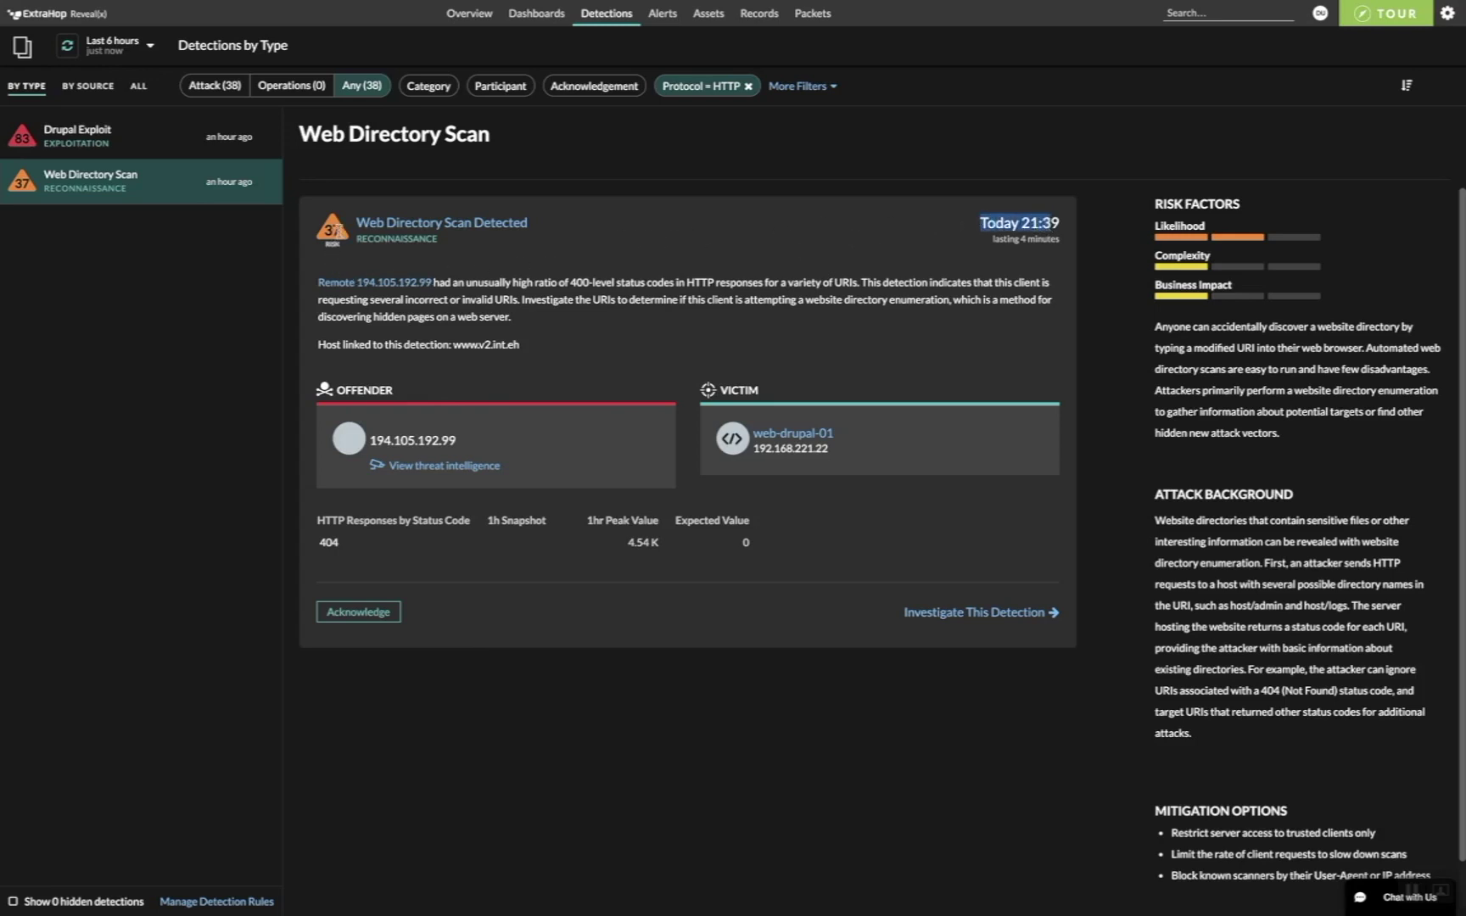
double_click(339, 227)
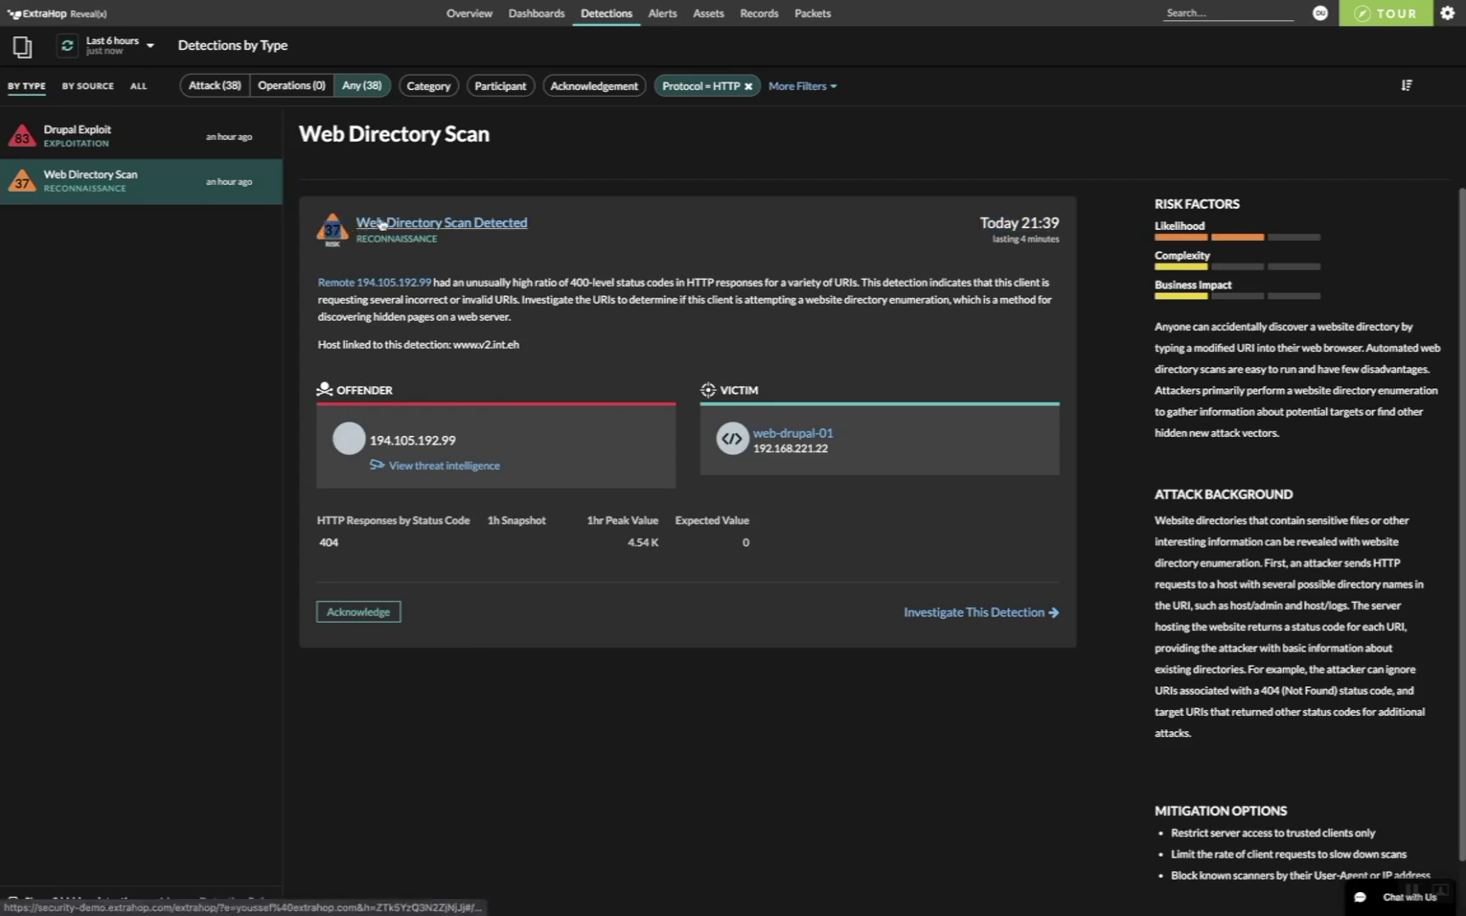
left_click_drag(452, 241, 370, 234)
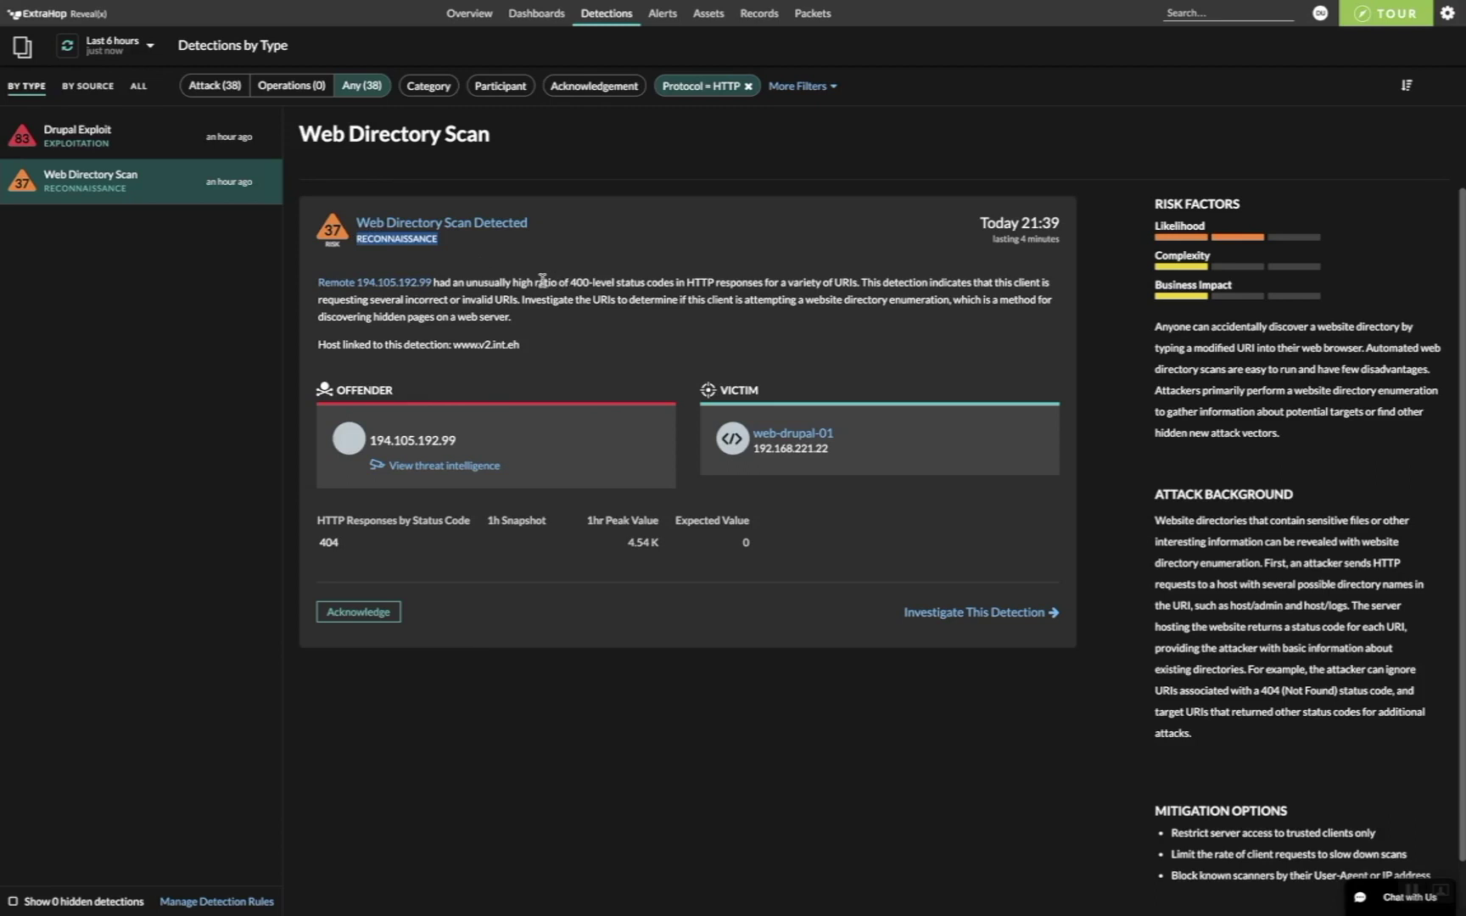
left_click_drag(535, 281, 866, 283)
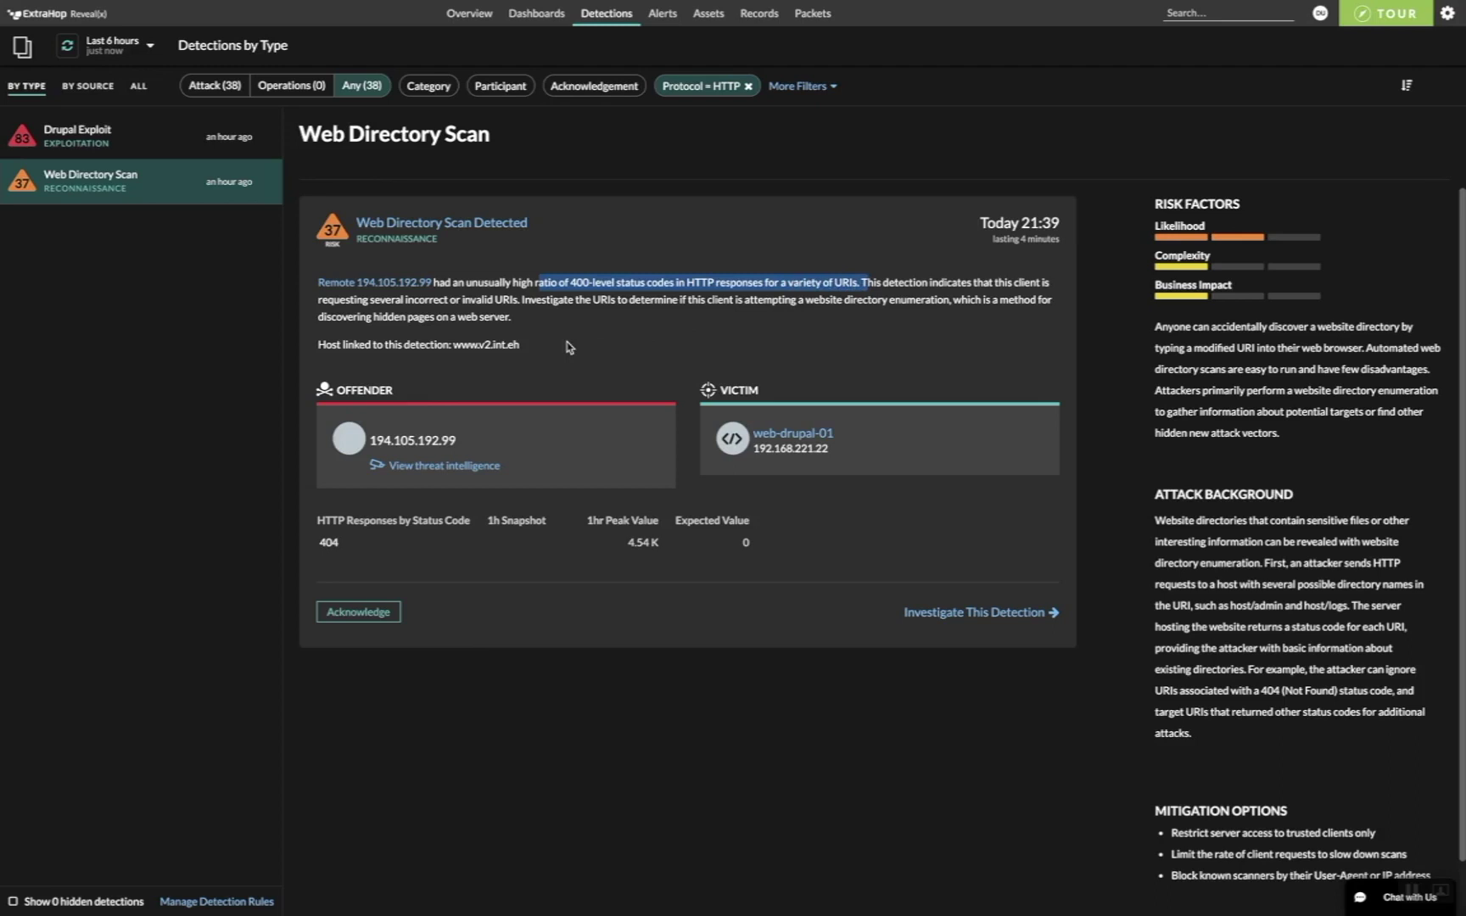
left_click_drag(404, 345, 519, 345)
View the location details of the offender and the device details of victim web-drupal-01, highlighting its Apache HTTP Server software.
mouse_move(432, 437)
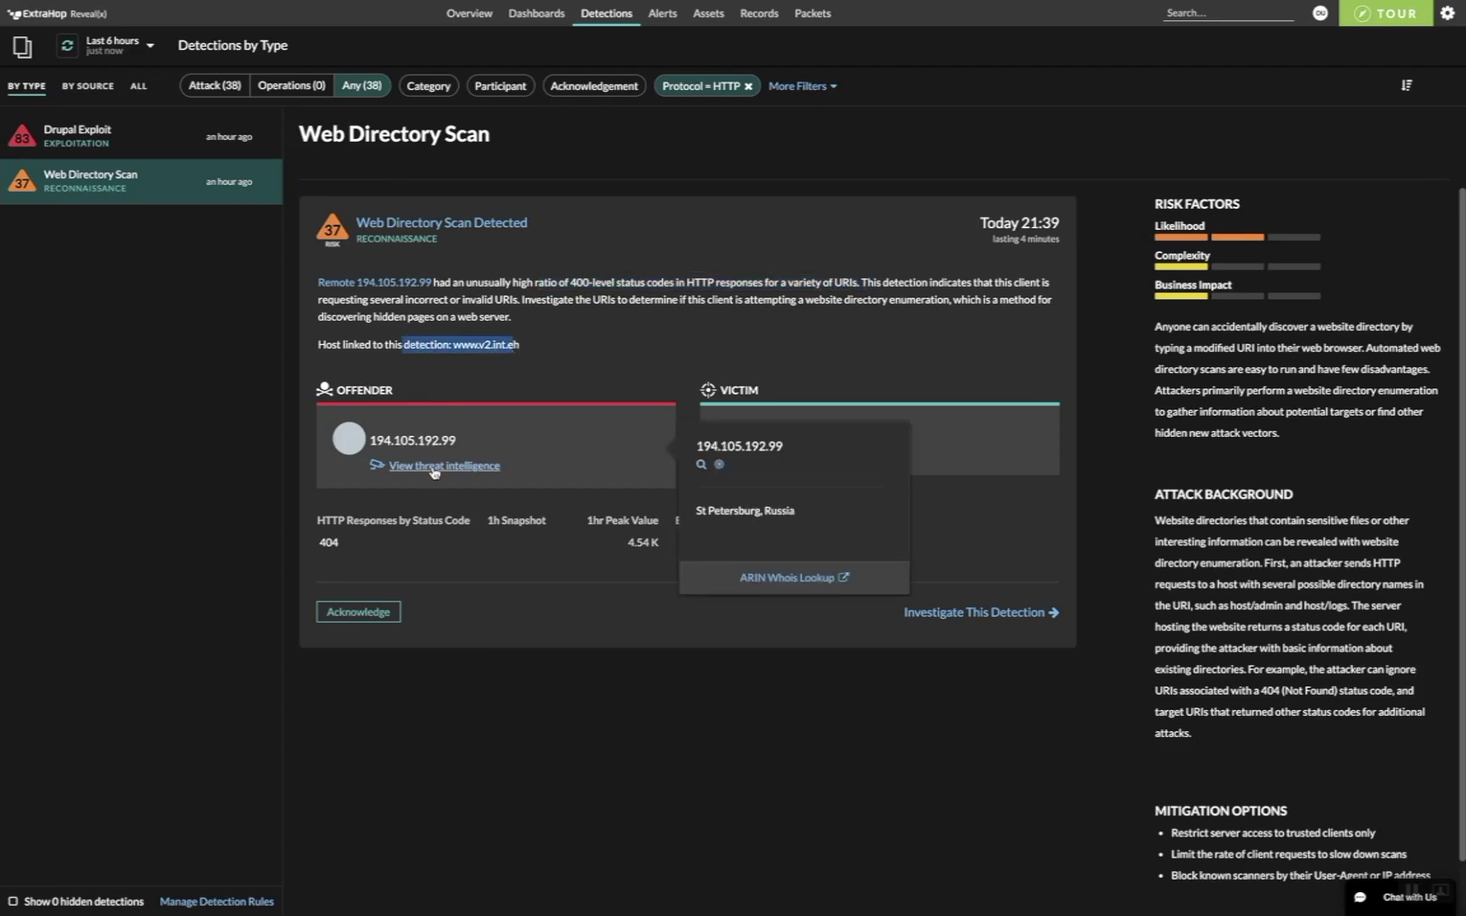
mouse_move(768, 441)
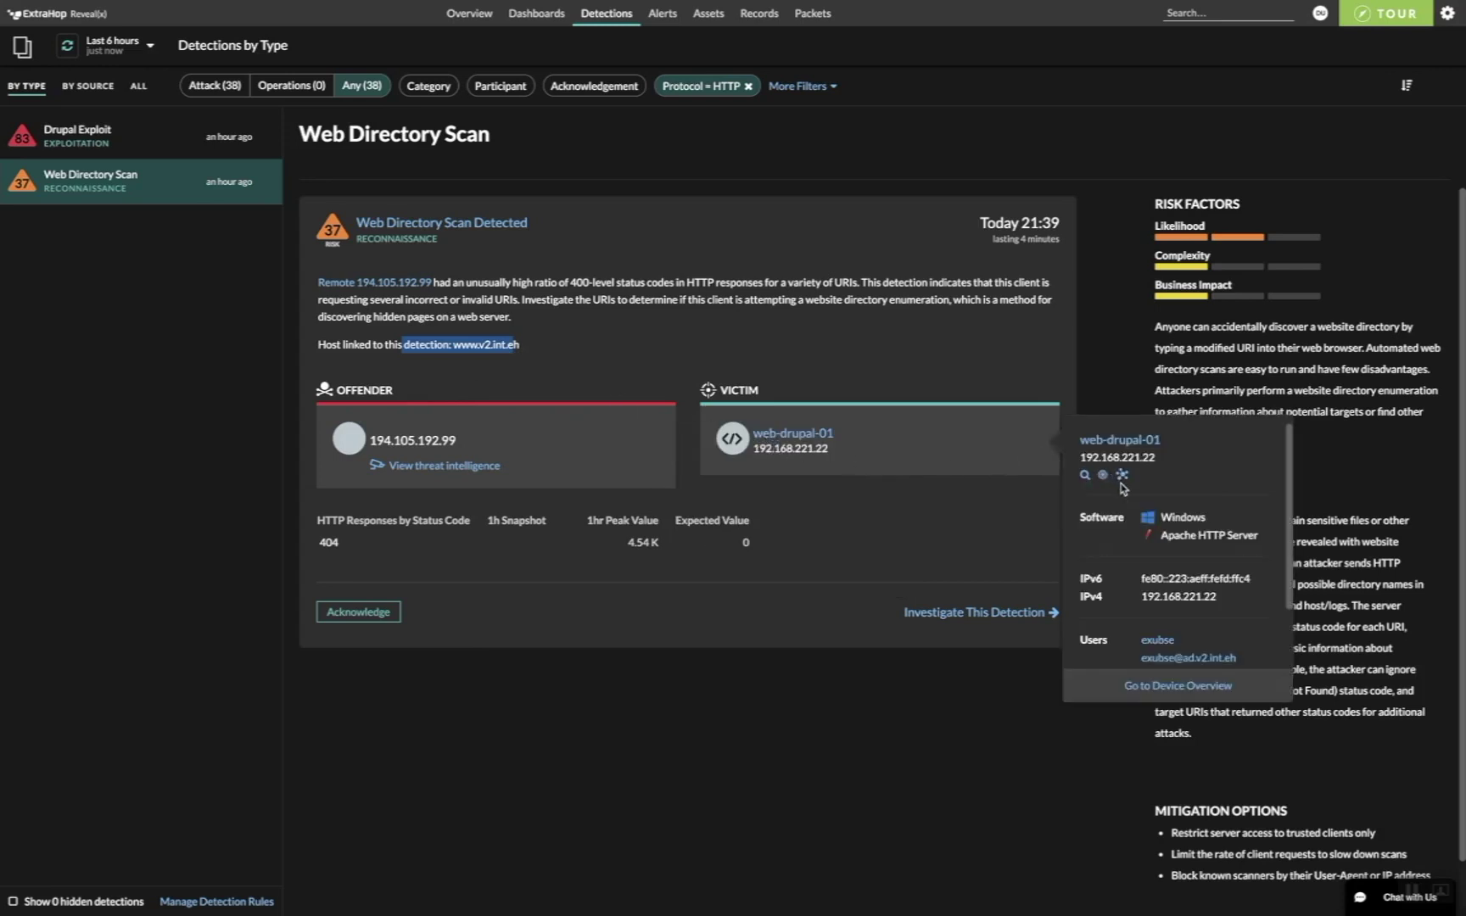
left_click_drag(1175, 515, 1237, 536)
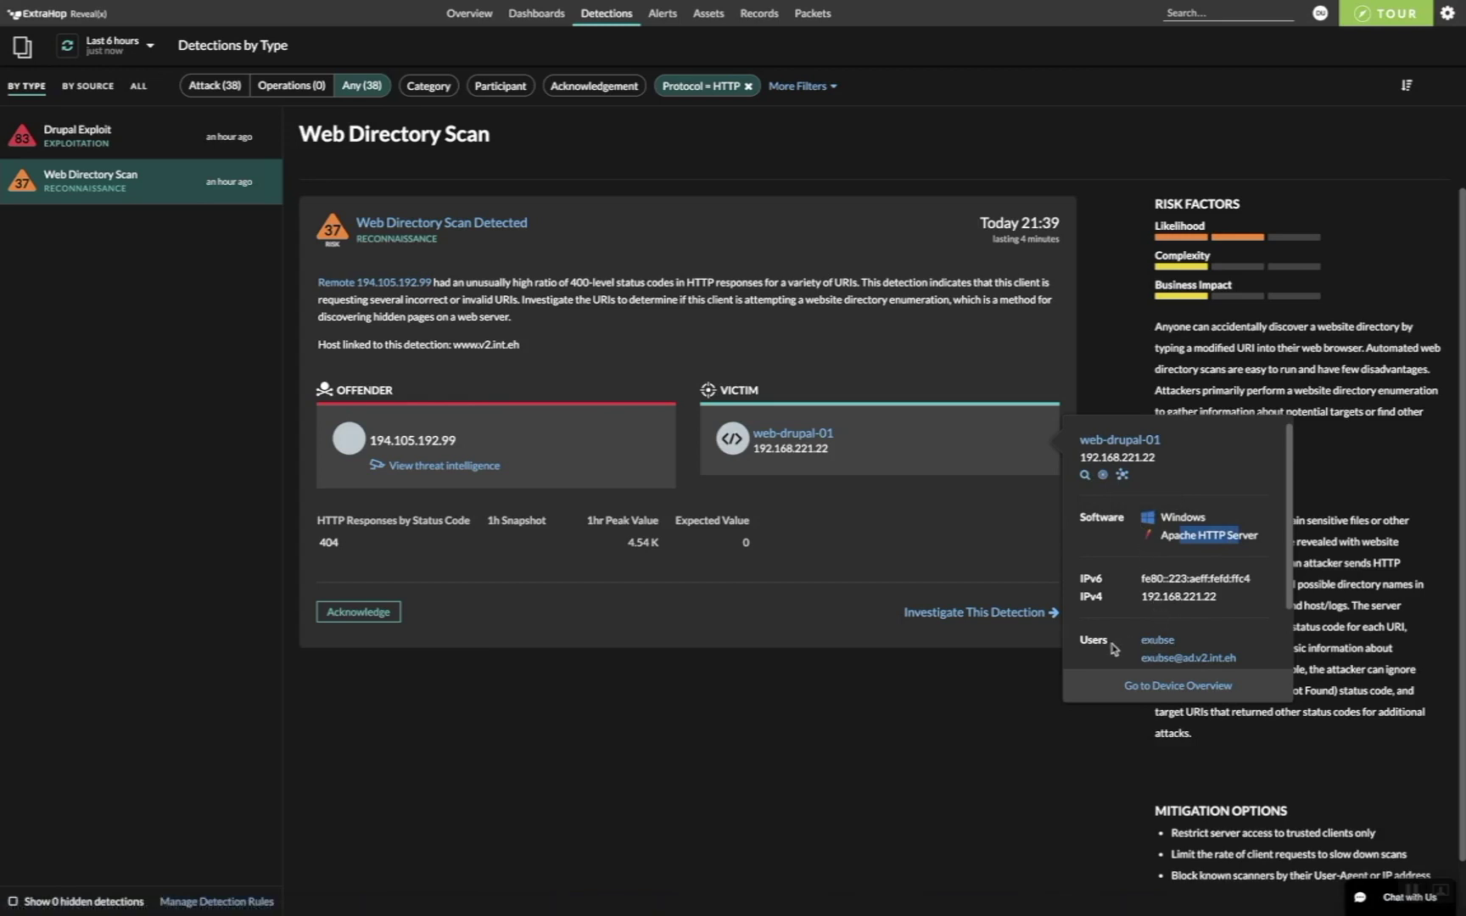
mouse_move(413, 443)
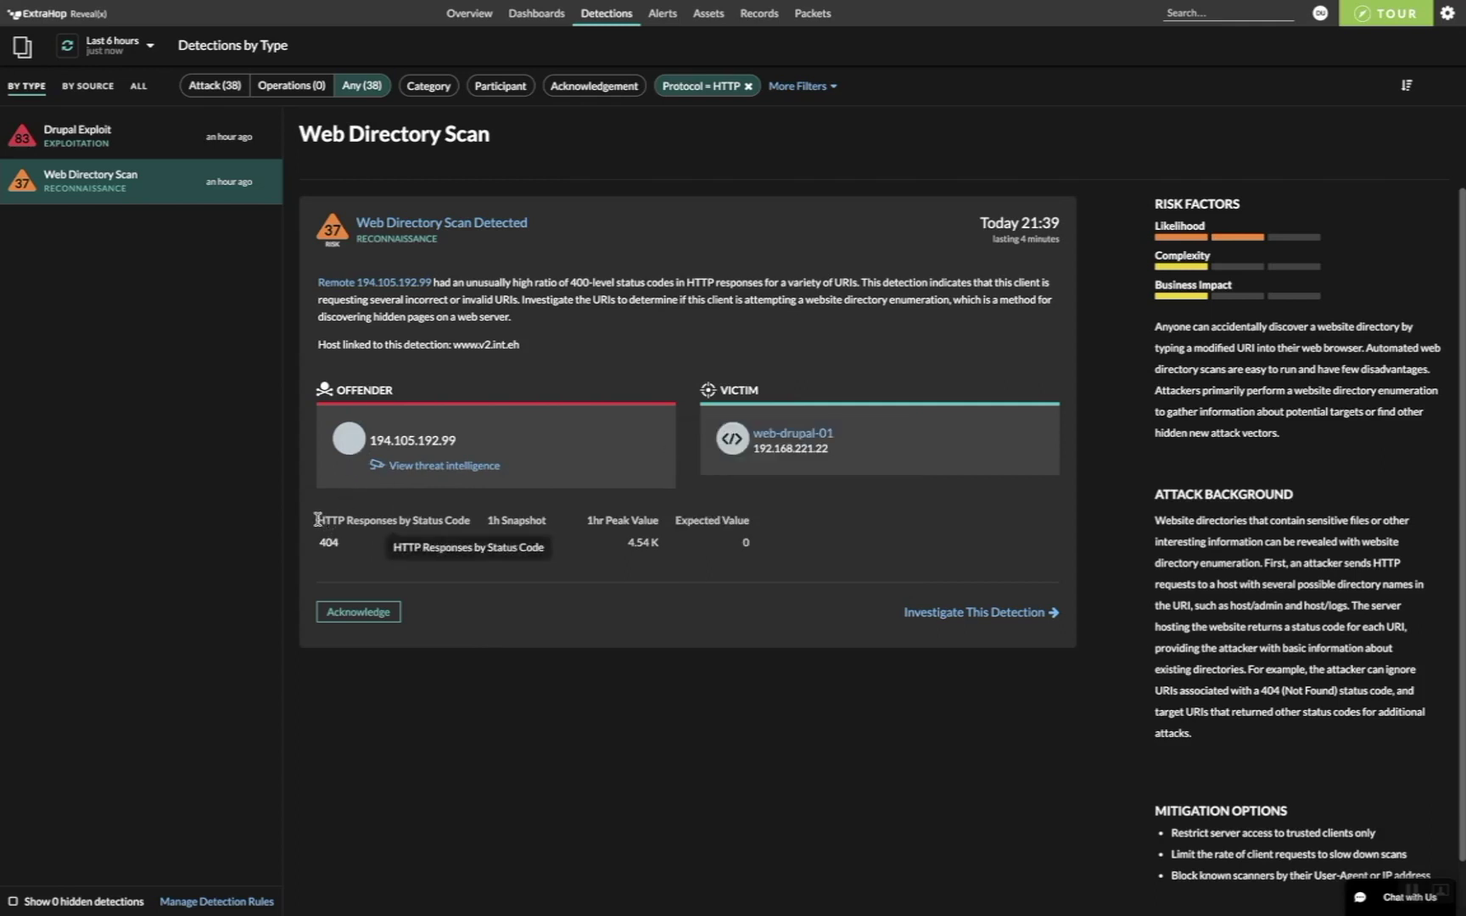
Highlight the table of HTTP responses by status code, including its expected and one-hour peak values.
left_click_drag(316, 520, 743, 555)
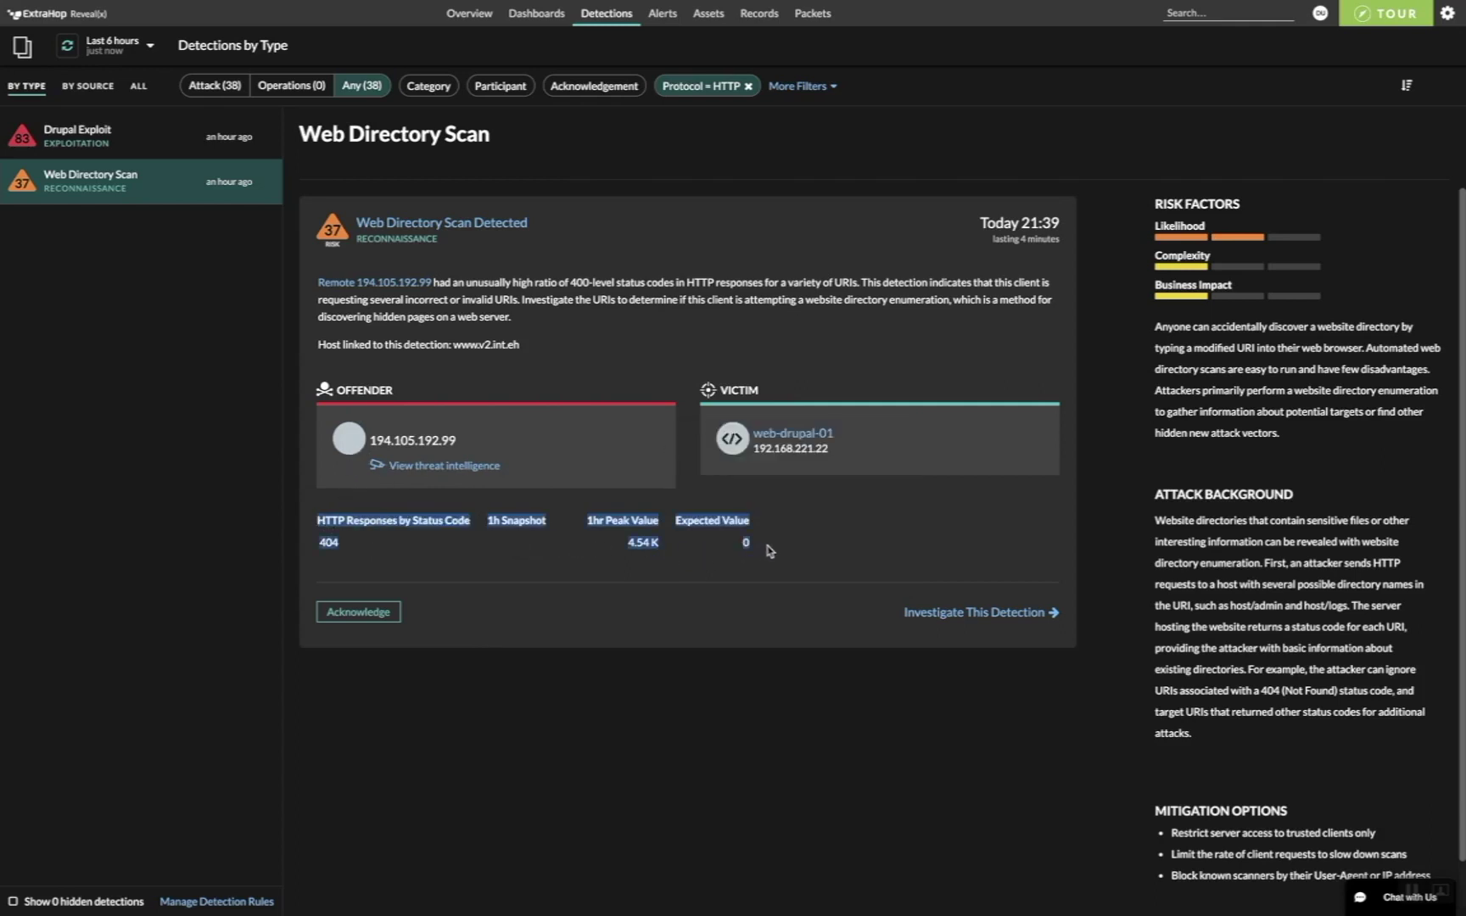
left_click(770, 550)
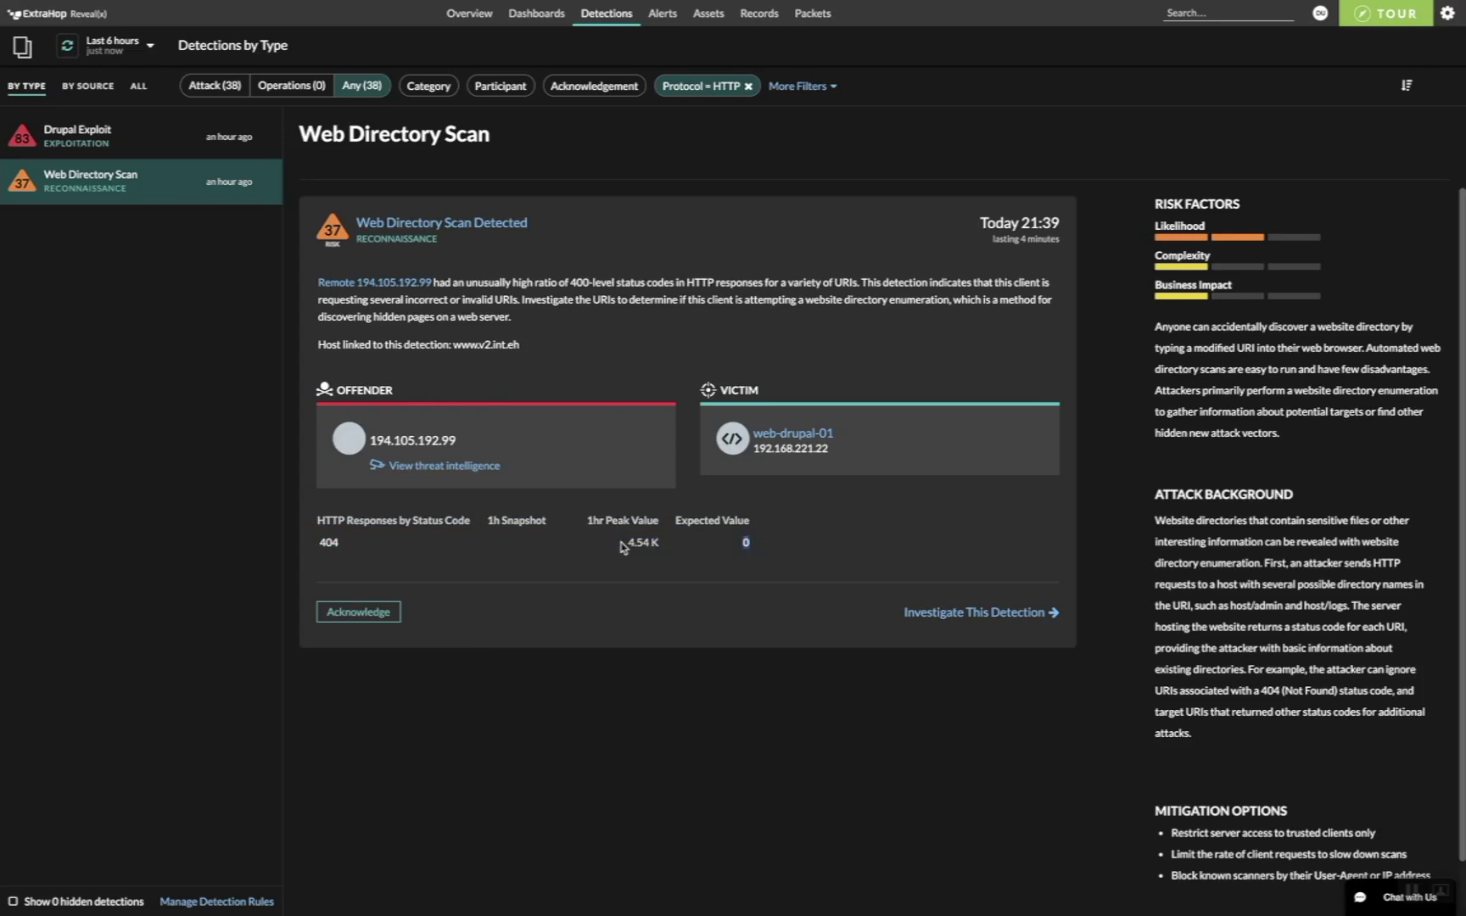
left_click_drag(629, 541, 656, 543)
Highlight the Likelihood, Complexity and Business Impact risk factors of the Web Directory Scan detection.
left_click_drag(1147, 207, 1315, 294)
left_click_drag(1245, 247, 1235, 225)
left_click(1235, 225)
double_click(1177, 225)
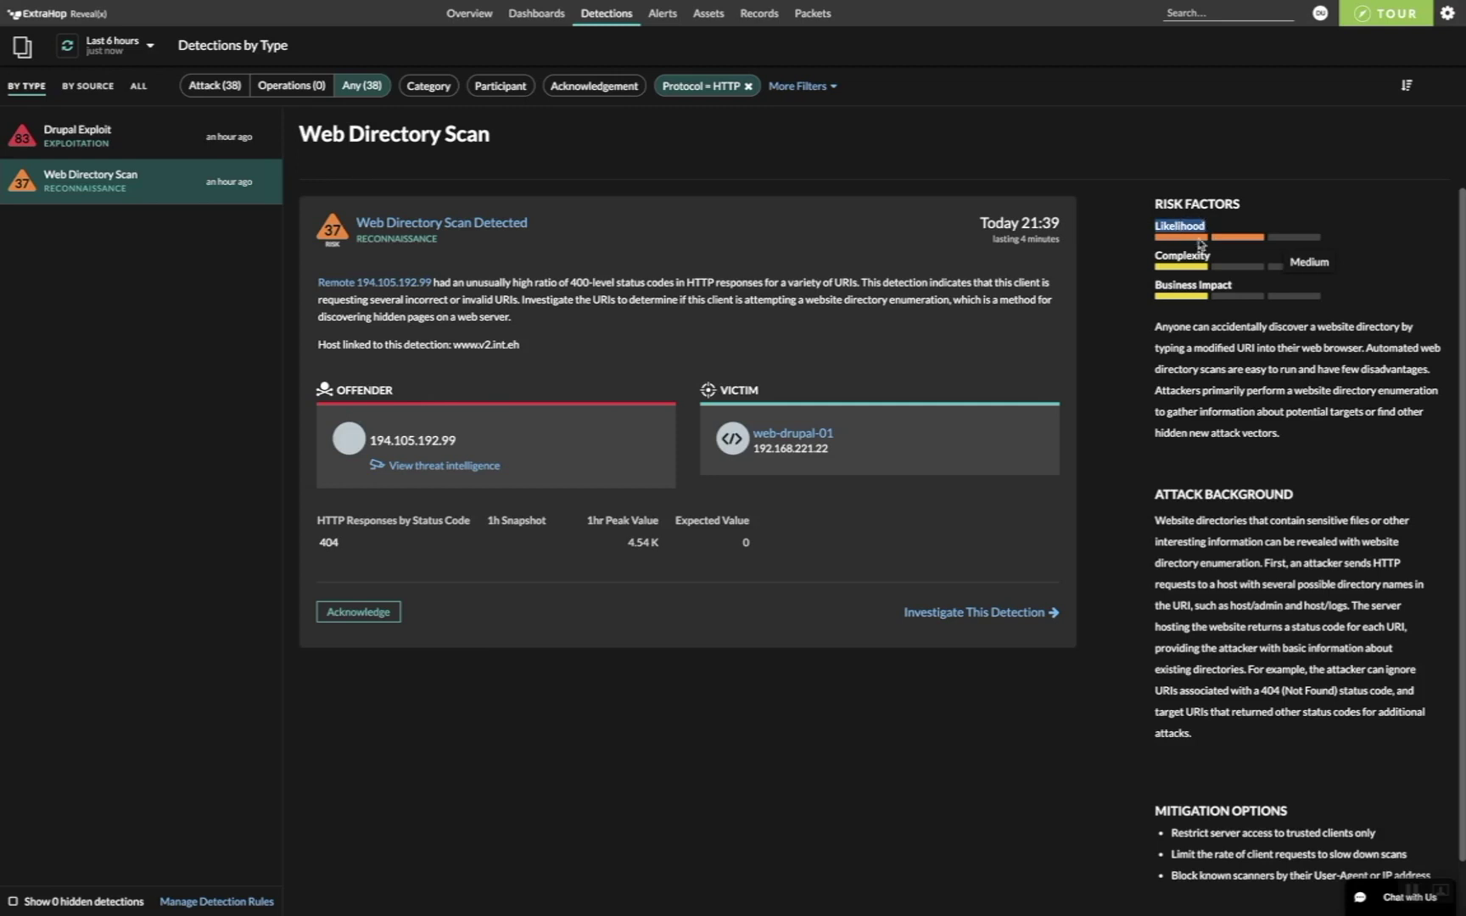
double_click(1187, 254)
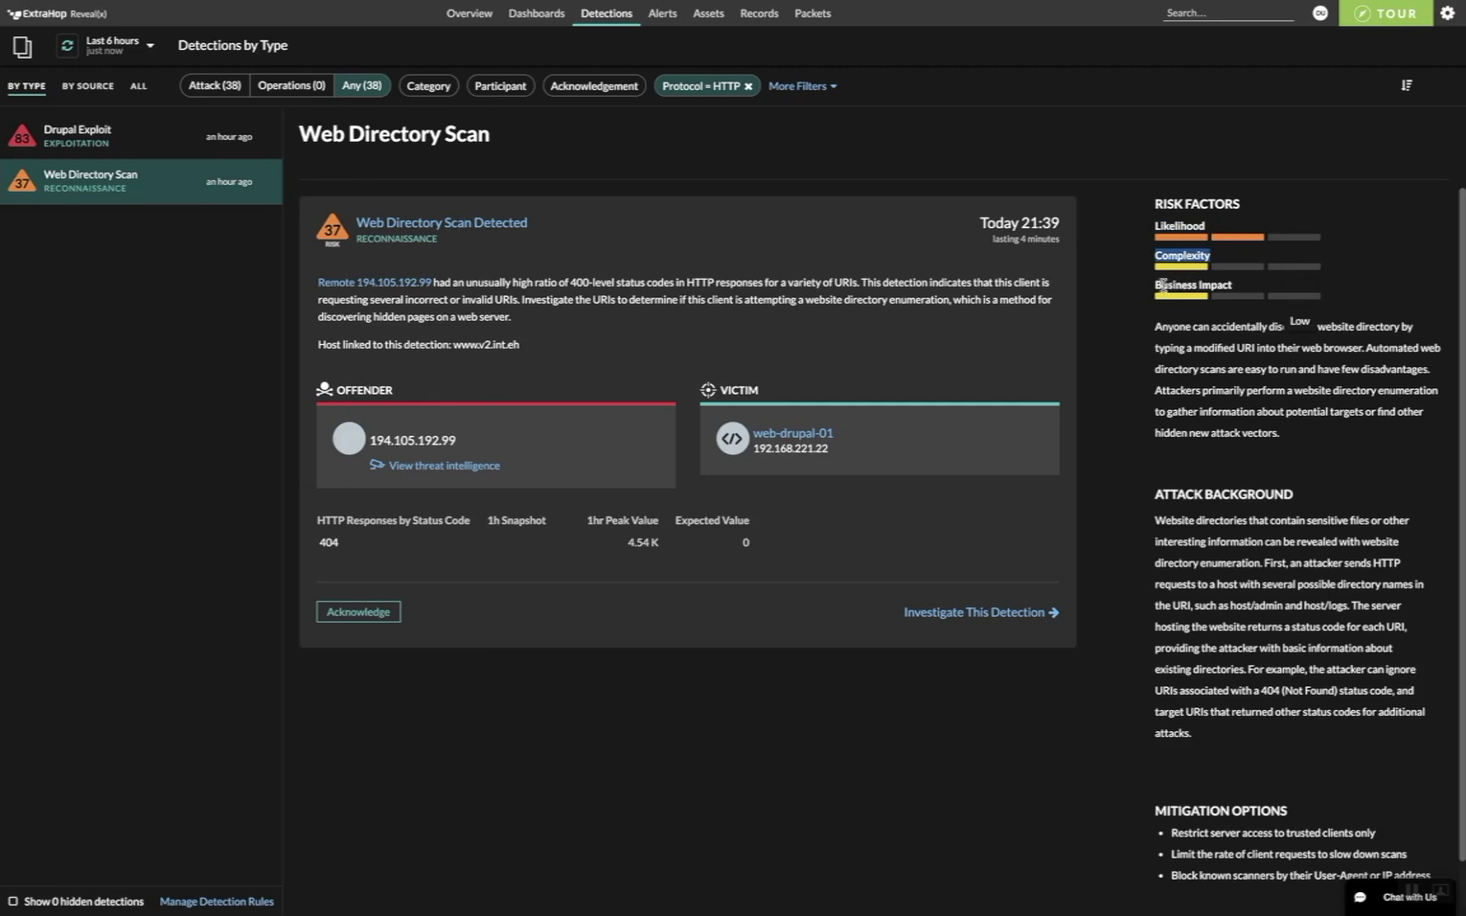
left_click_drag(1157, 285, 1236, 294)
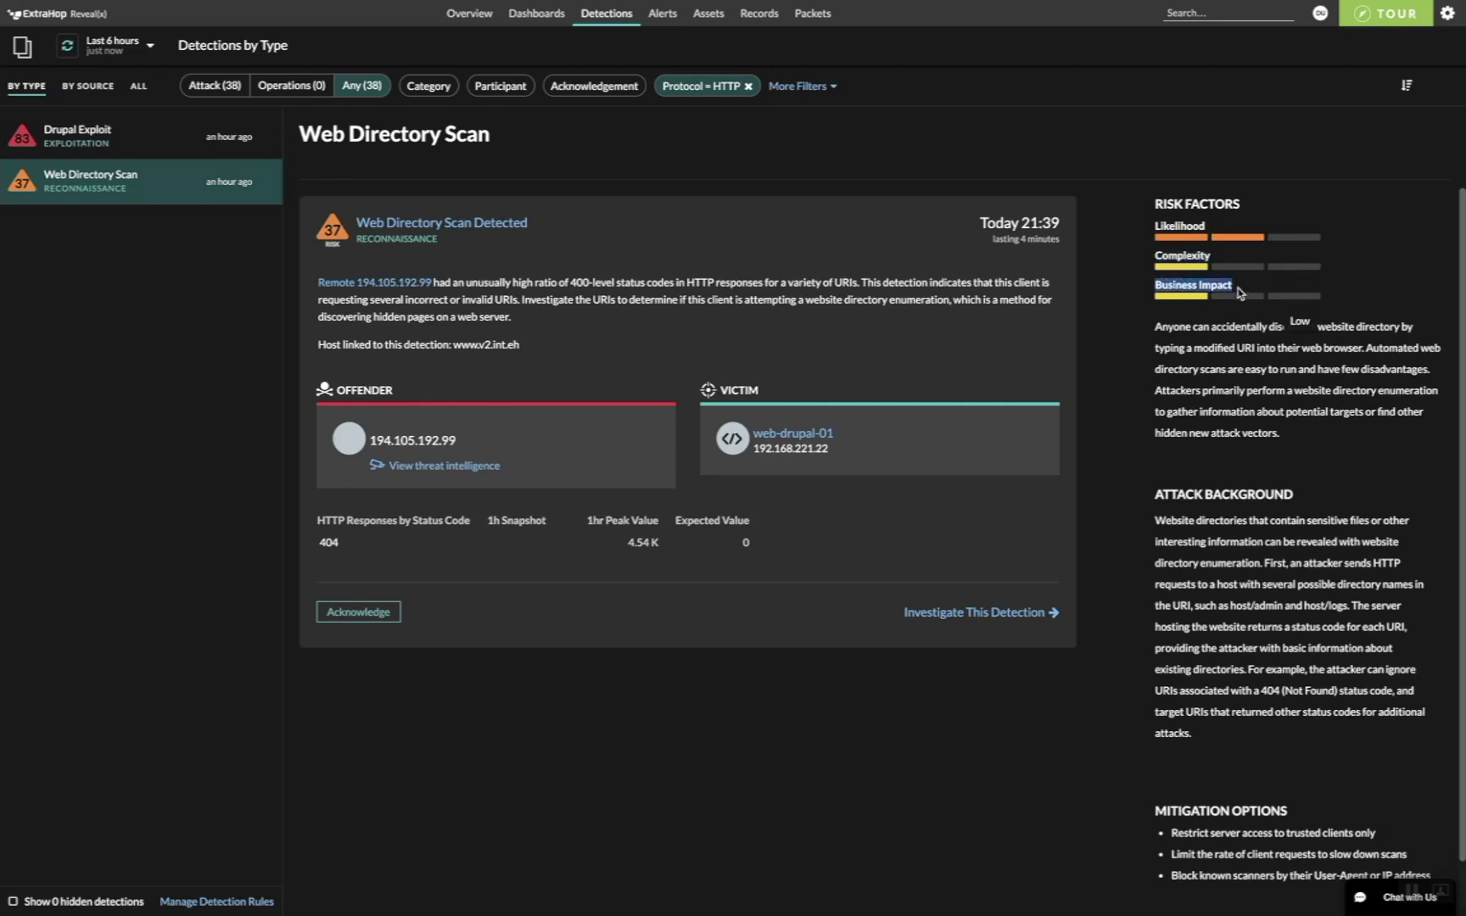
Highlight the Attack Background, Mitigation Options and Reference sections of the Web Directory Scan detection.
scroll(1238, 293, "down", 2)
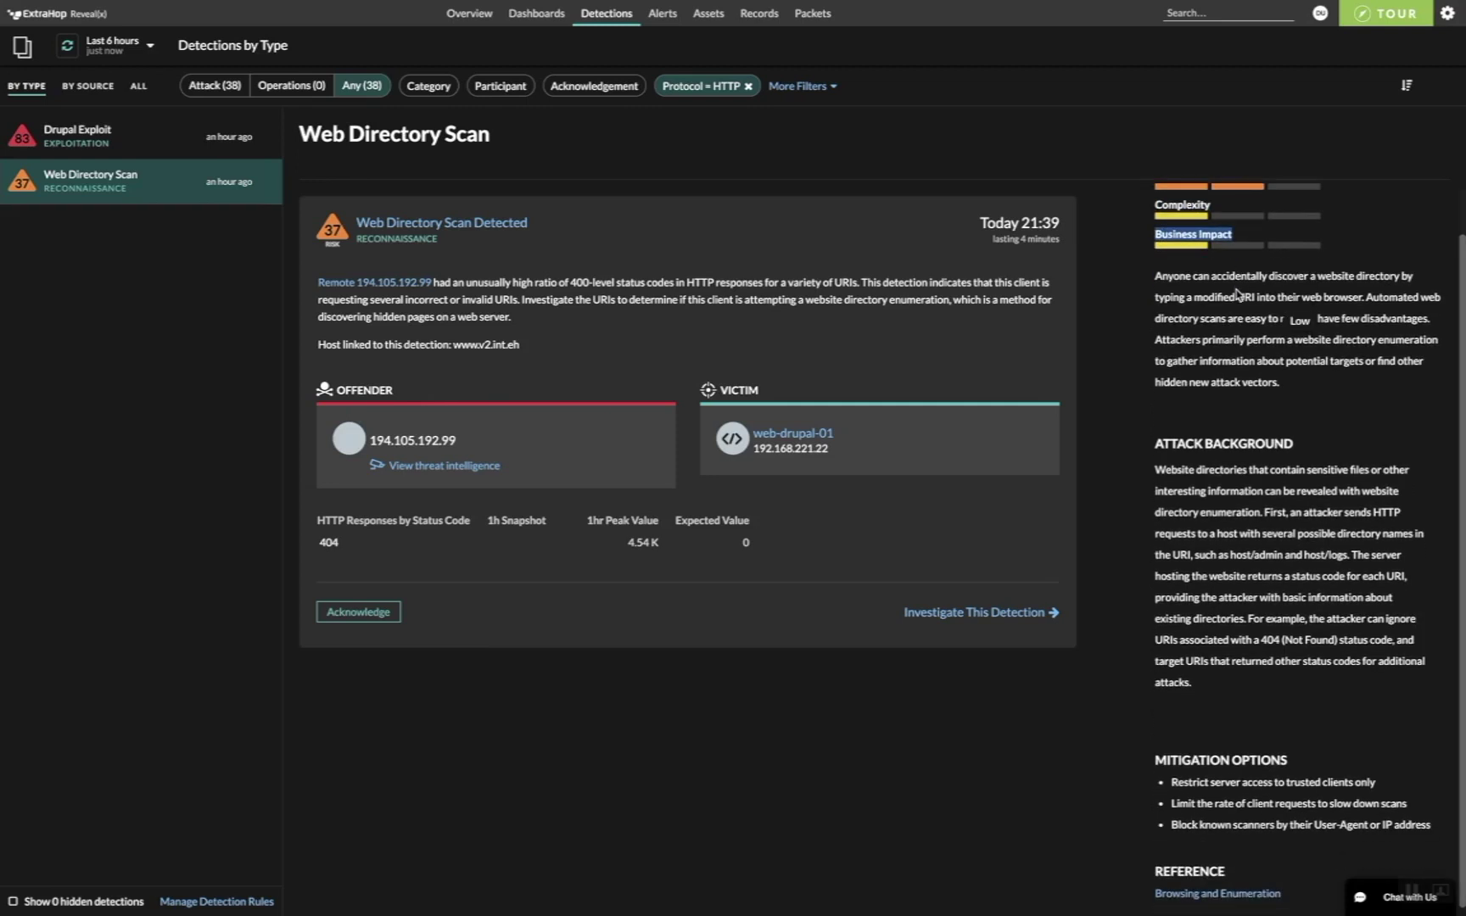
left_click_drag(1158, 439, 1267, 656)
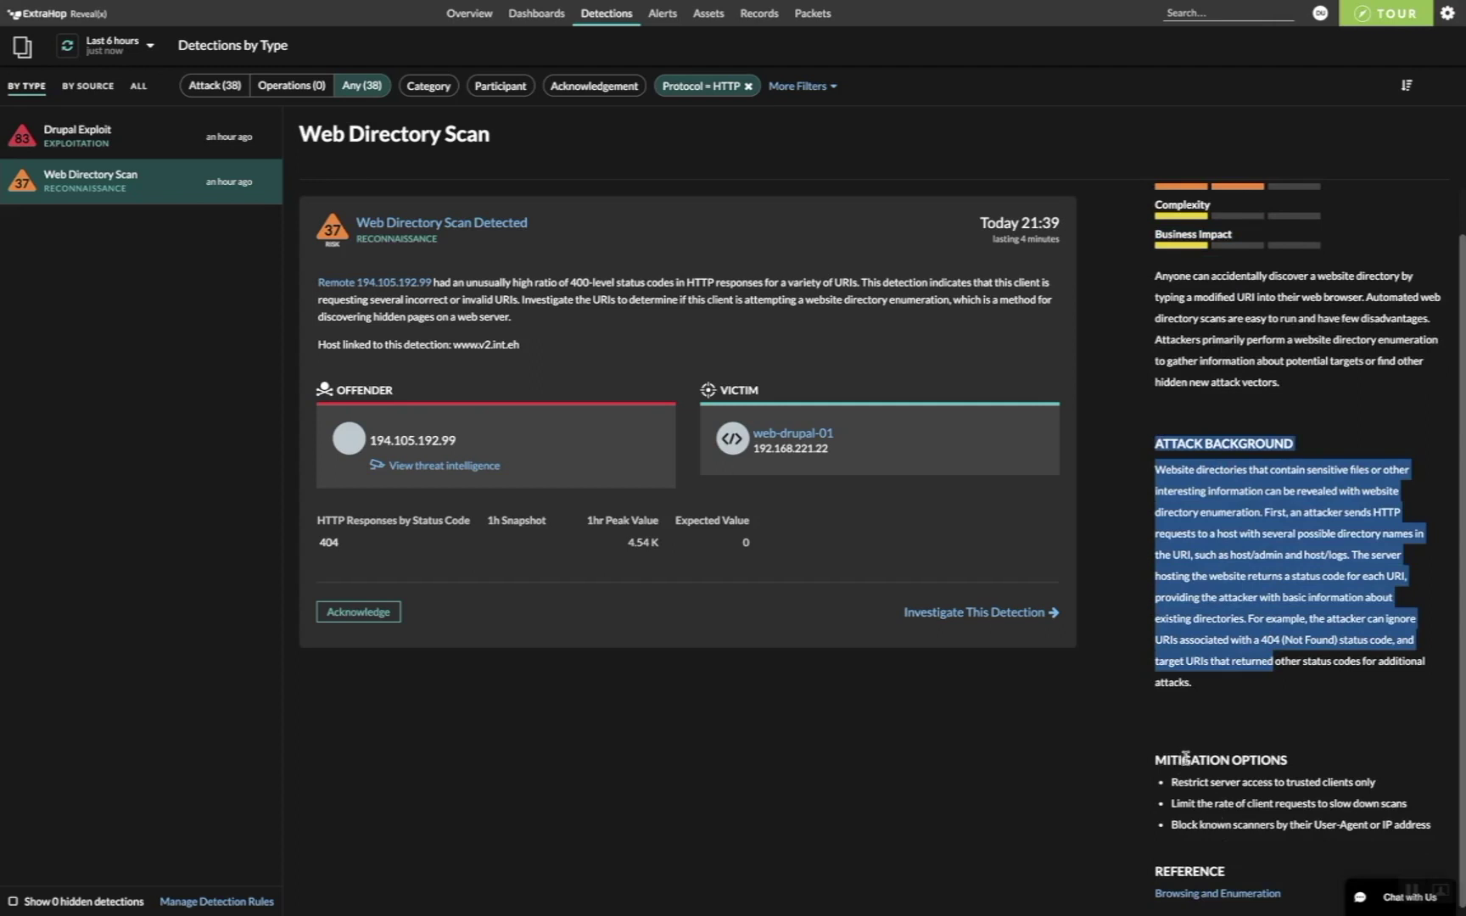
left_click_drag(1186, 758, 1285, 895)
left_click(1165, 872)
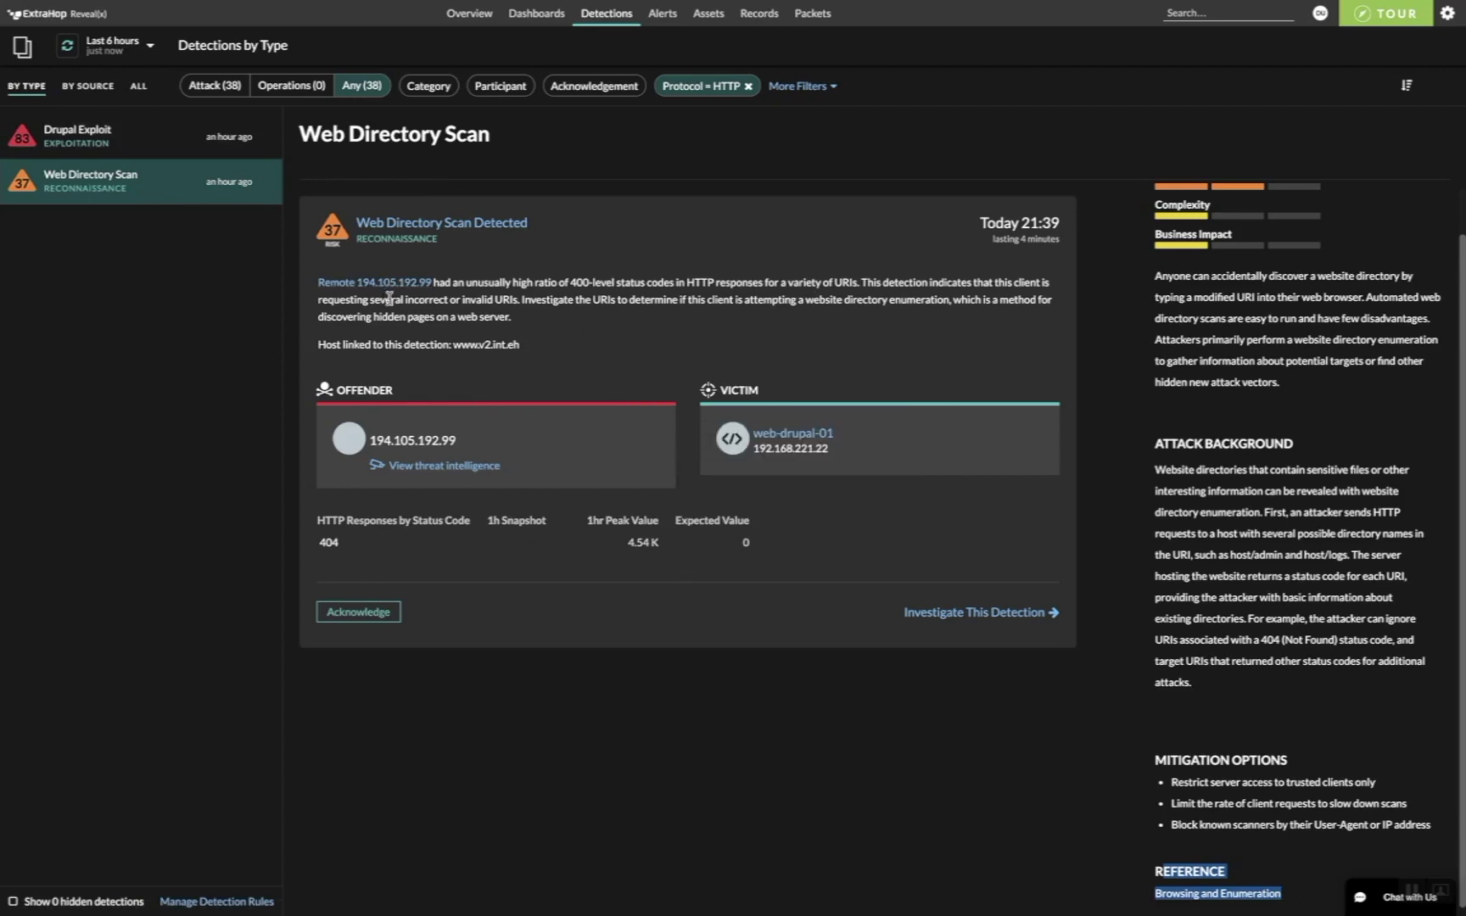
Open the Drupal Exploit detection and highlight its risk score, linked URI and the vulnerable form field post_render.
left_click(157, 138)
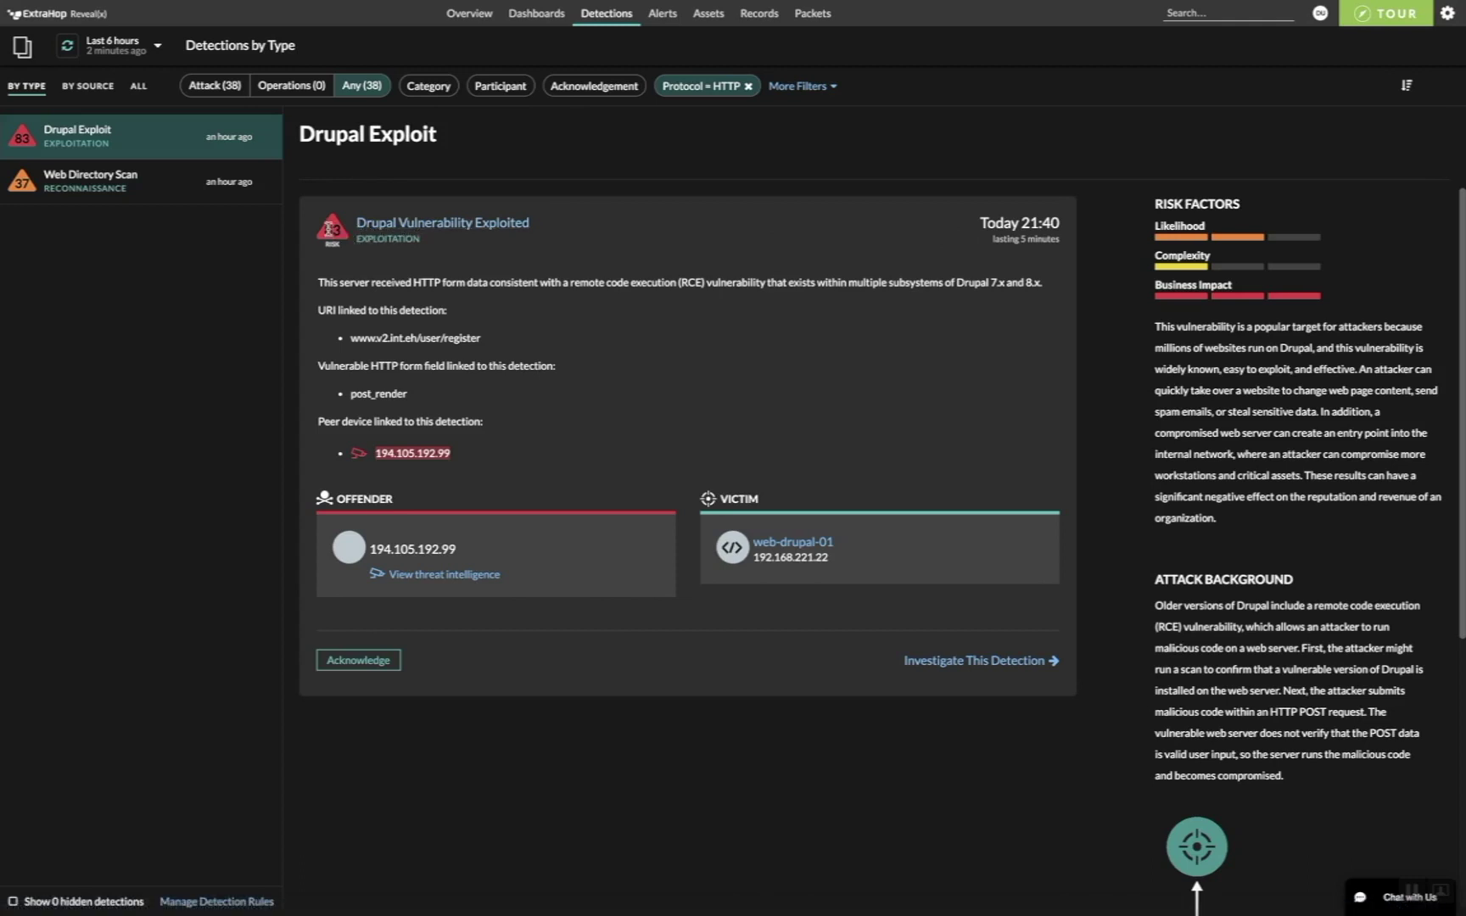
double_click(415, 240)
left_click_drag(348, 340, 514, 345)
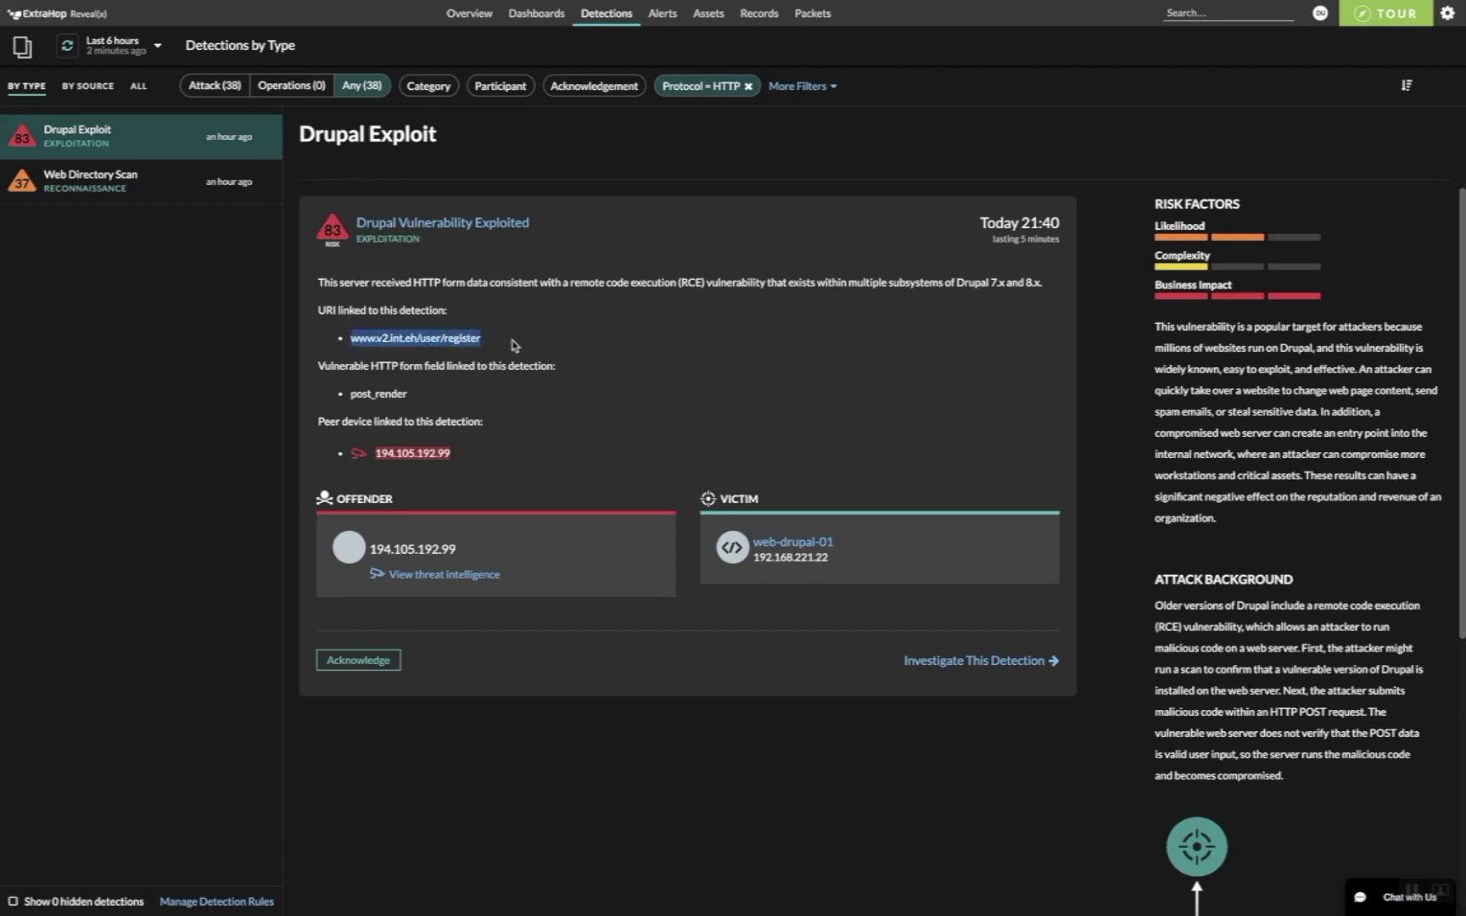
left_click_drag(349, 393, 415, 396)
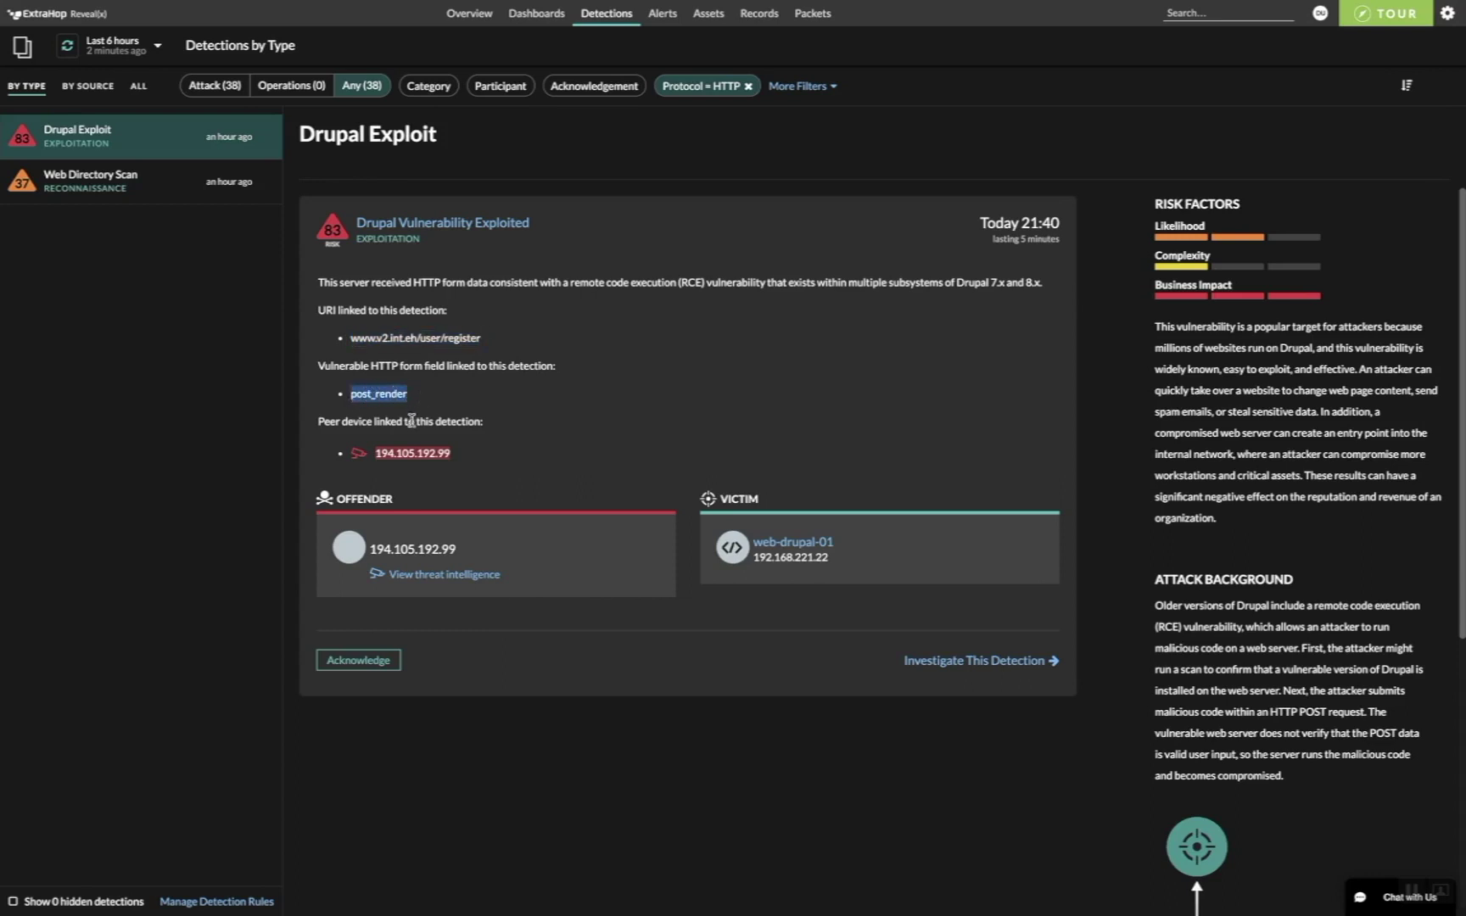
View the threat intelligence for the linked peer device, highlighting its address, danger assessment and watchlist type, and close it.
left_click(363, 459)
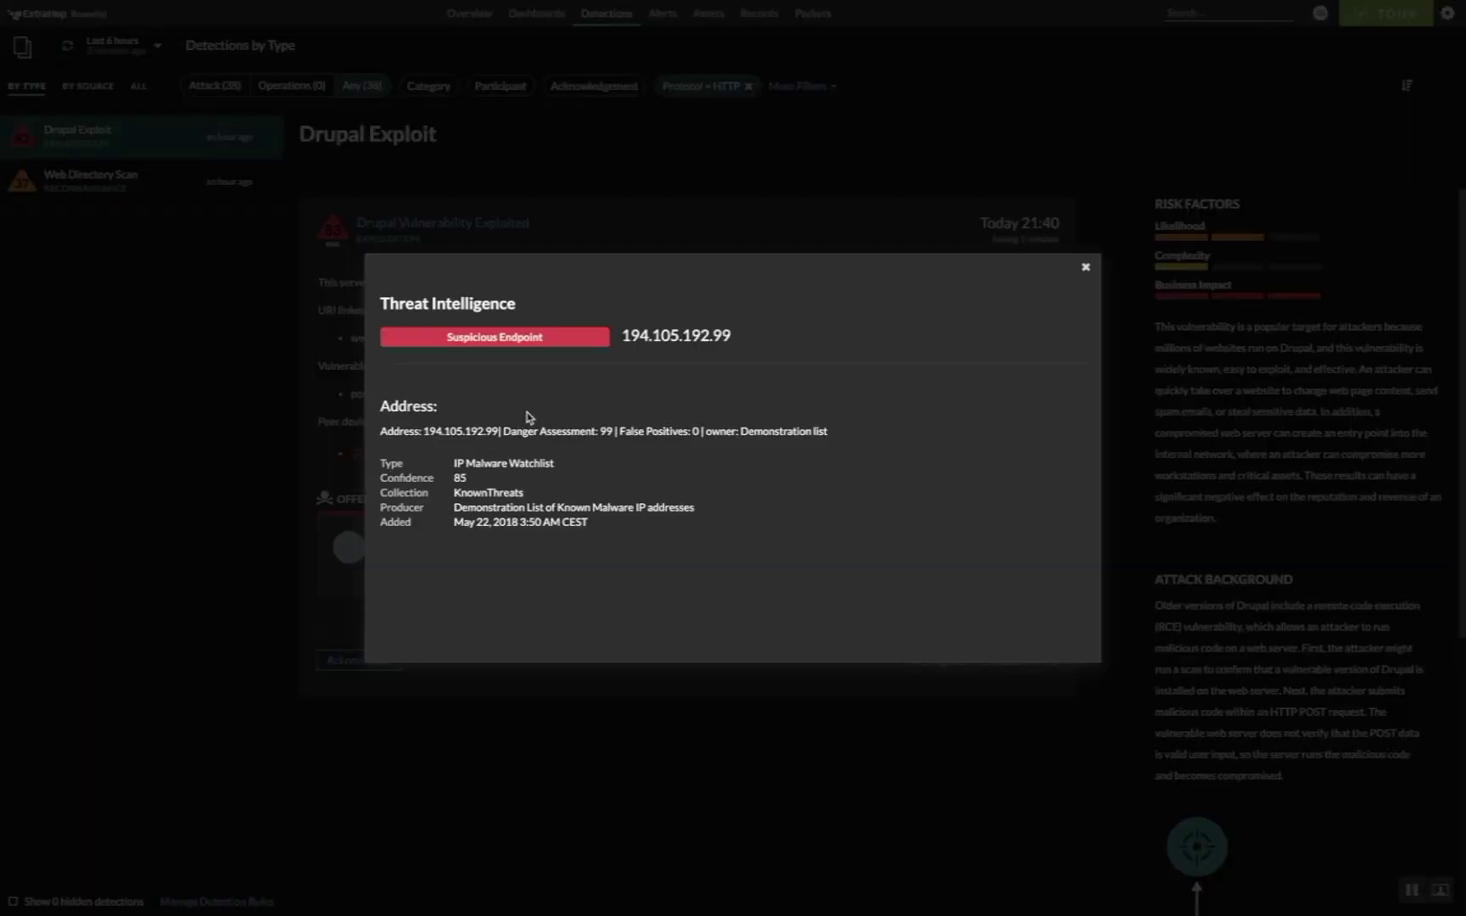
left_click_drag(622, 339, 750, 348)
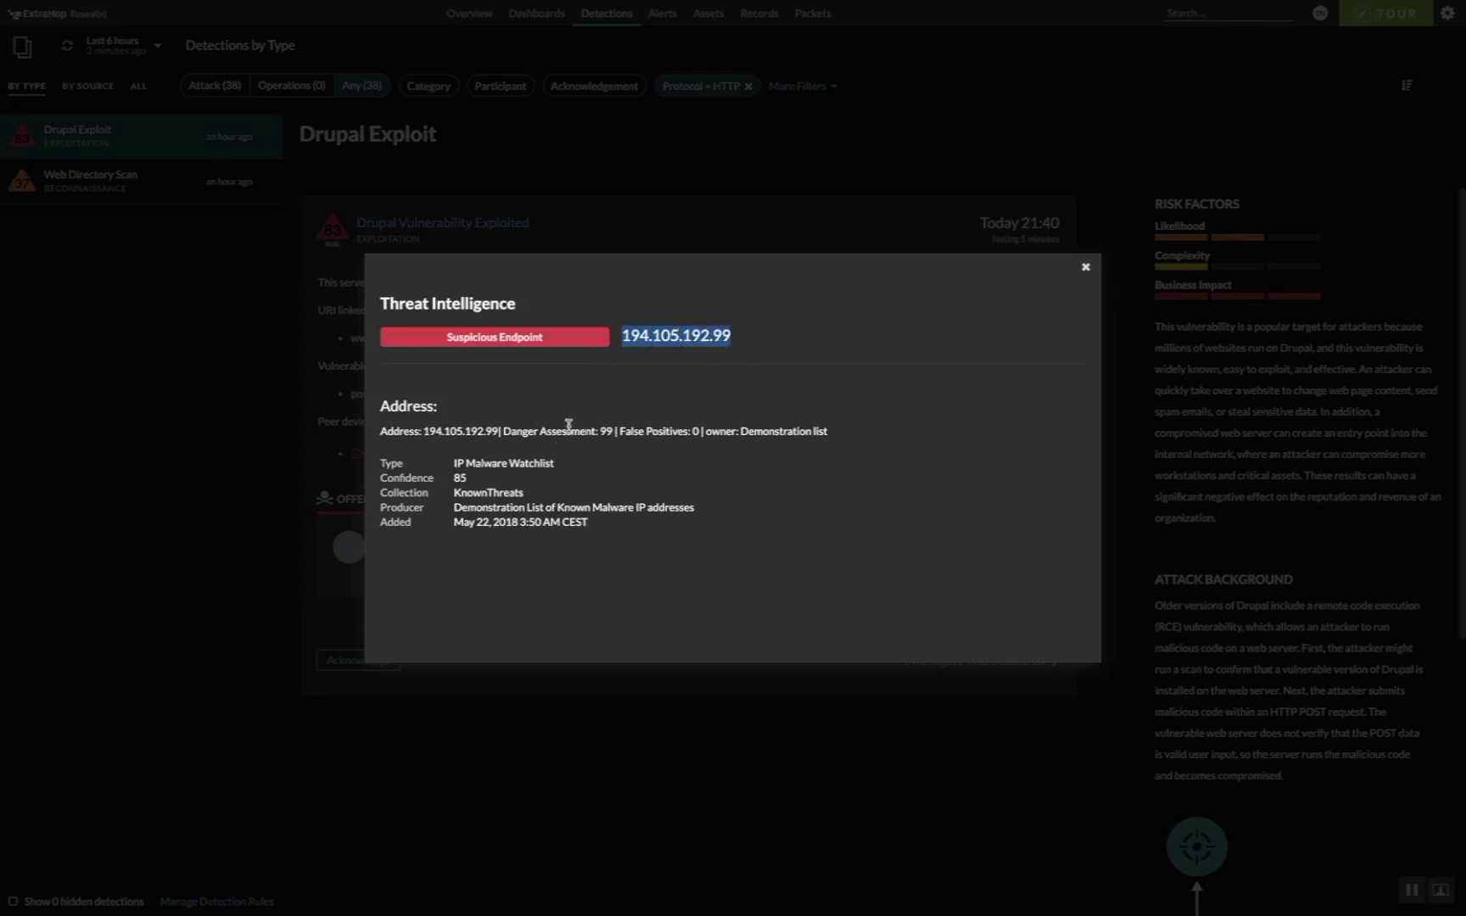
left_click_drag(544, 424, 660, 443)
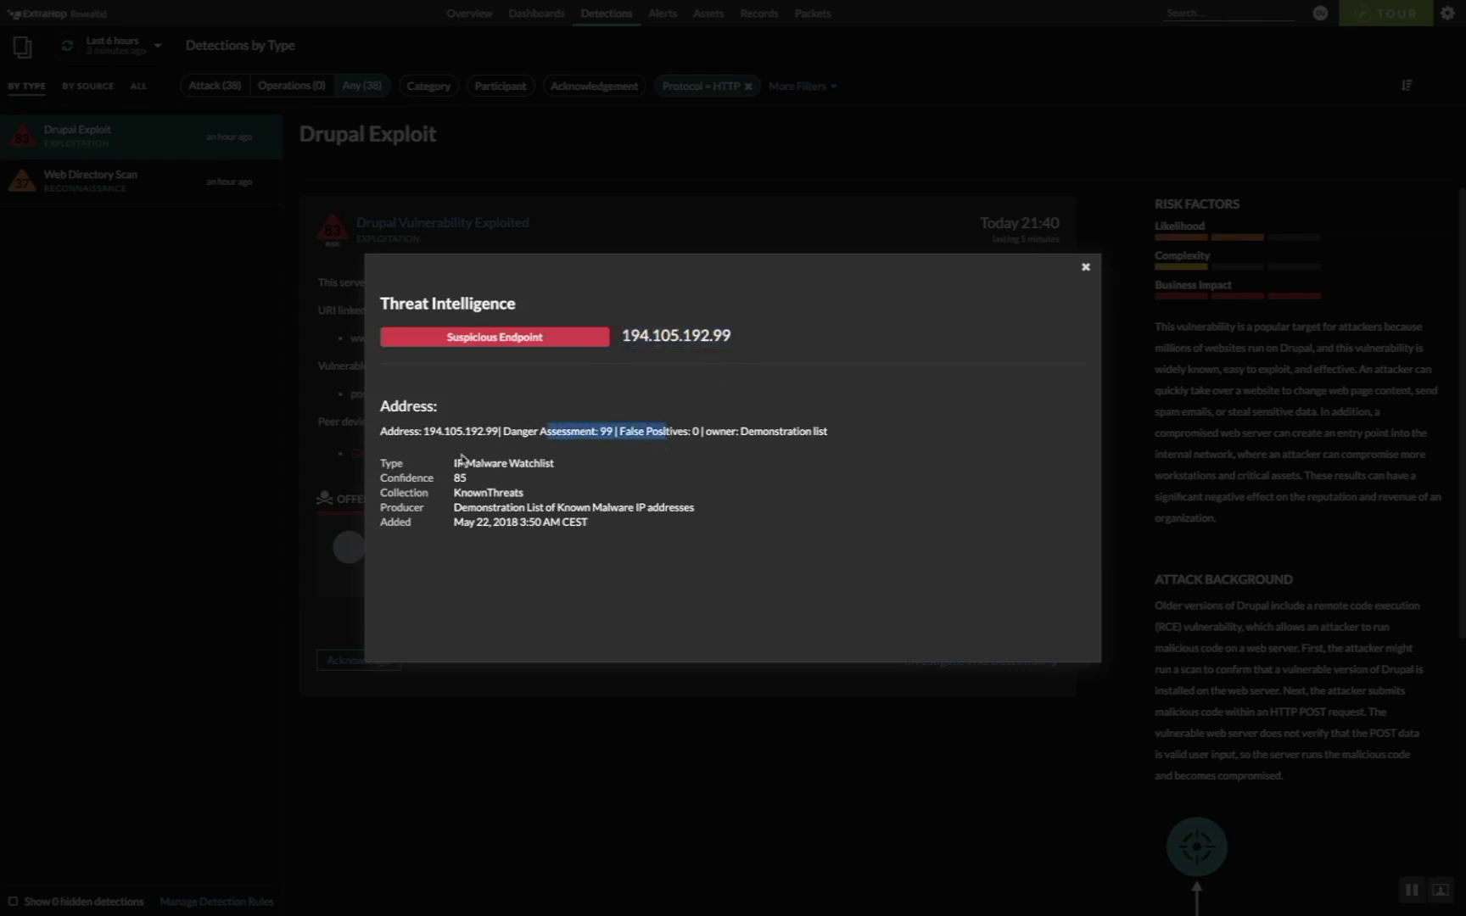
left_click_drag(451, 465, 532, 467)
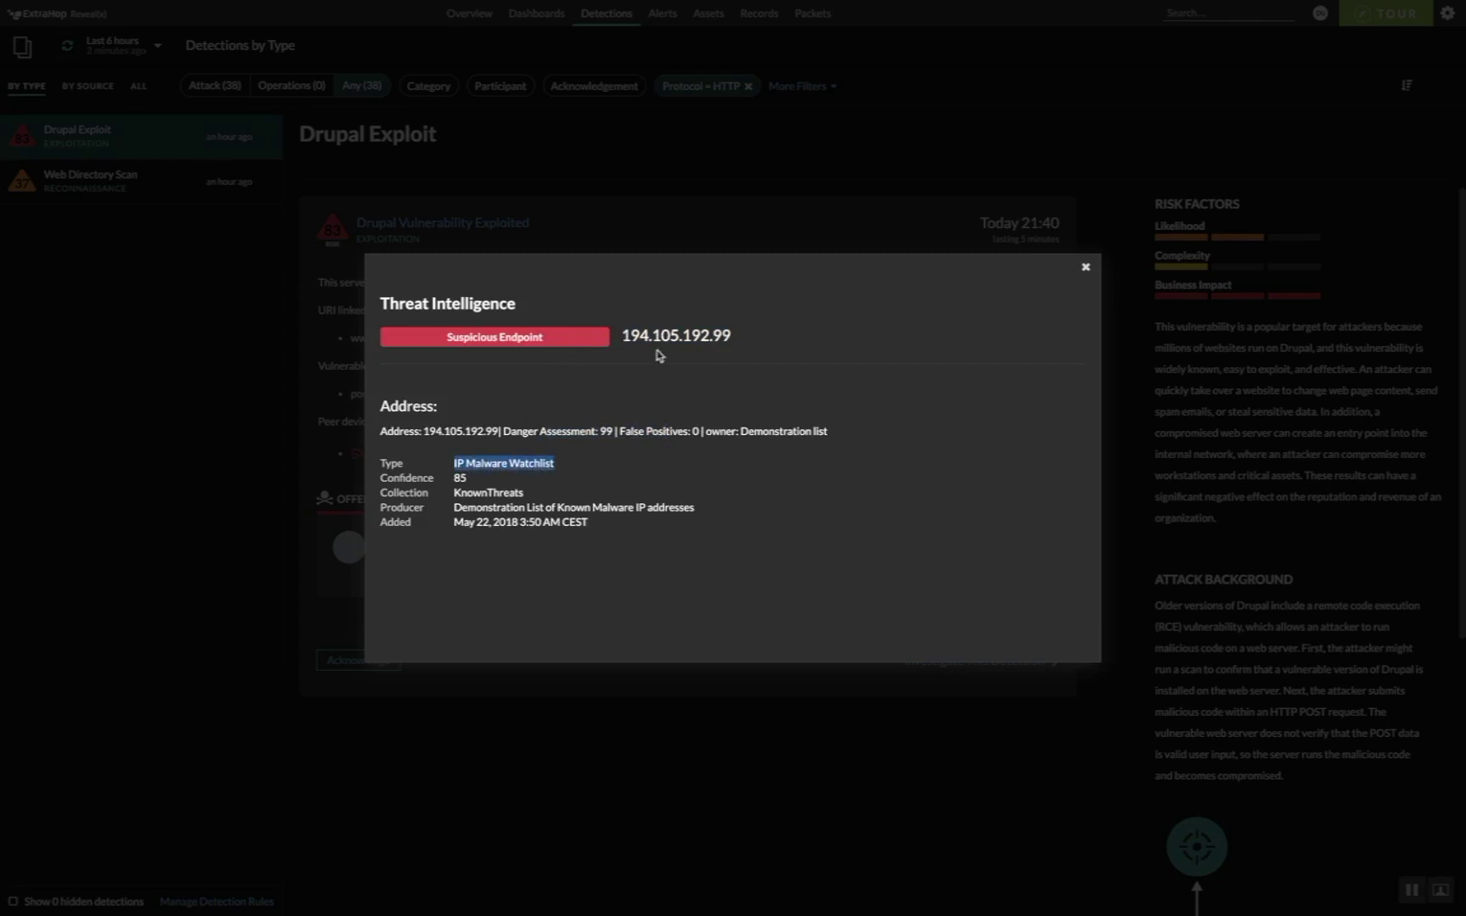
left_click(906, 345)
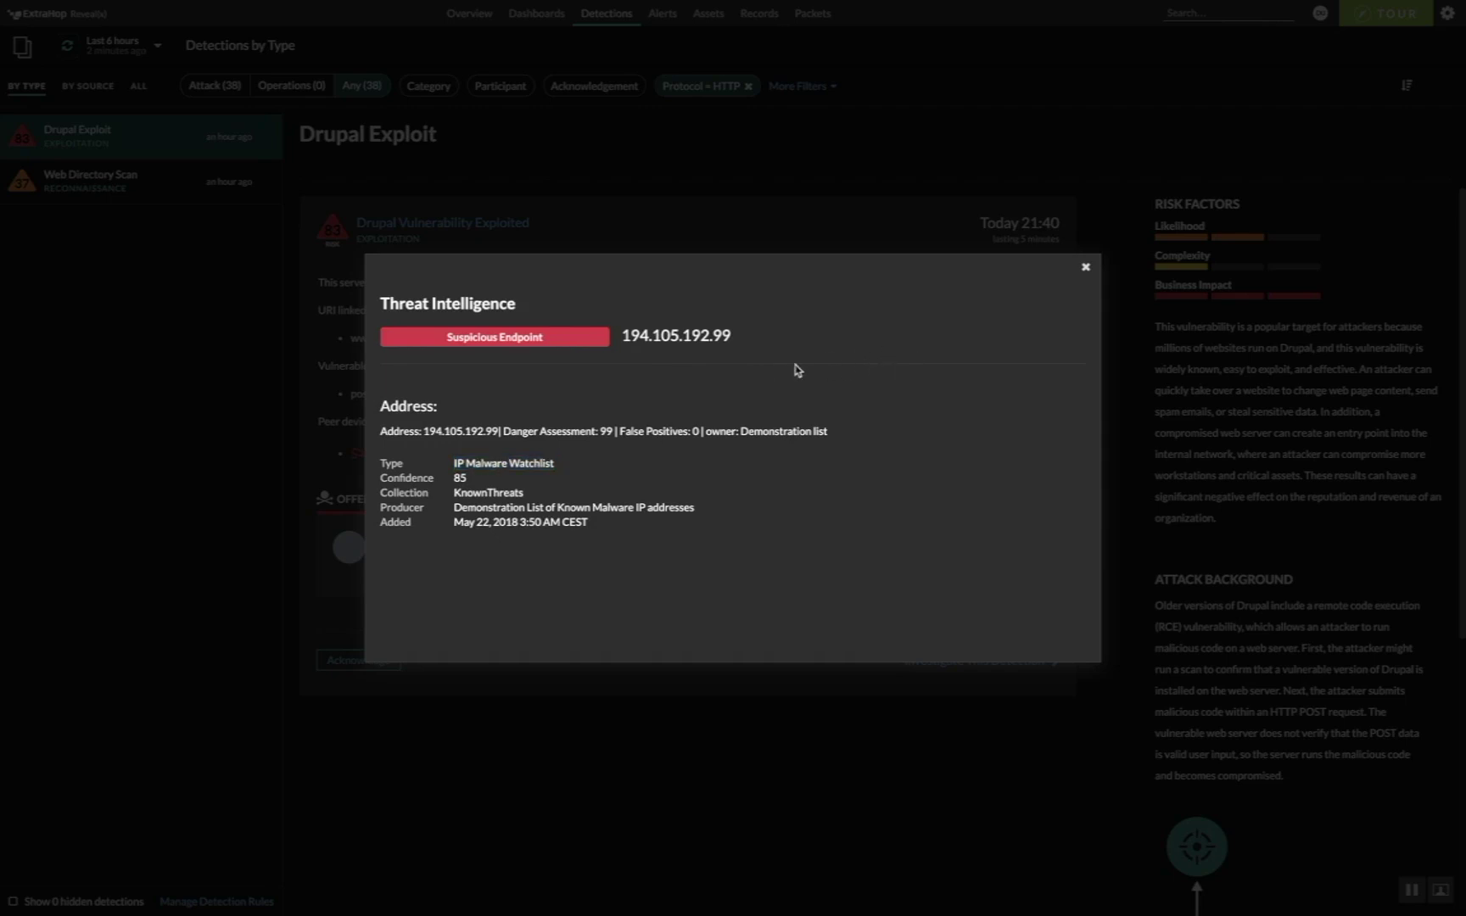
left_click(1087, 269)
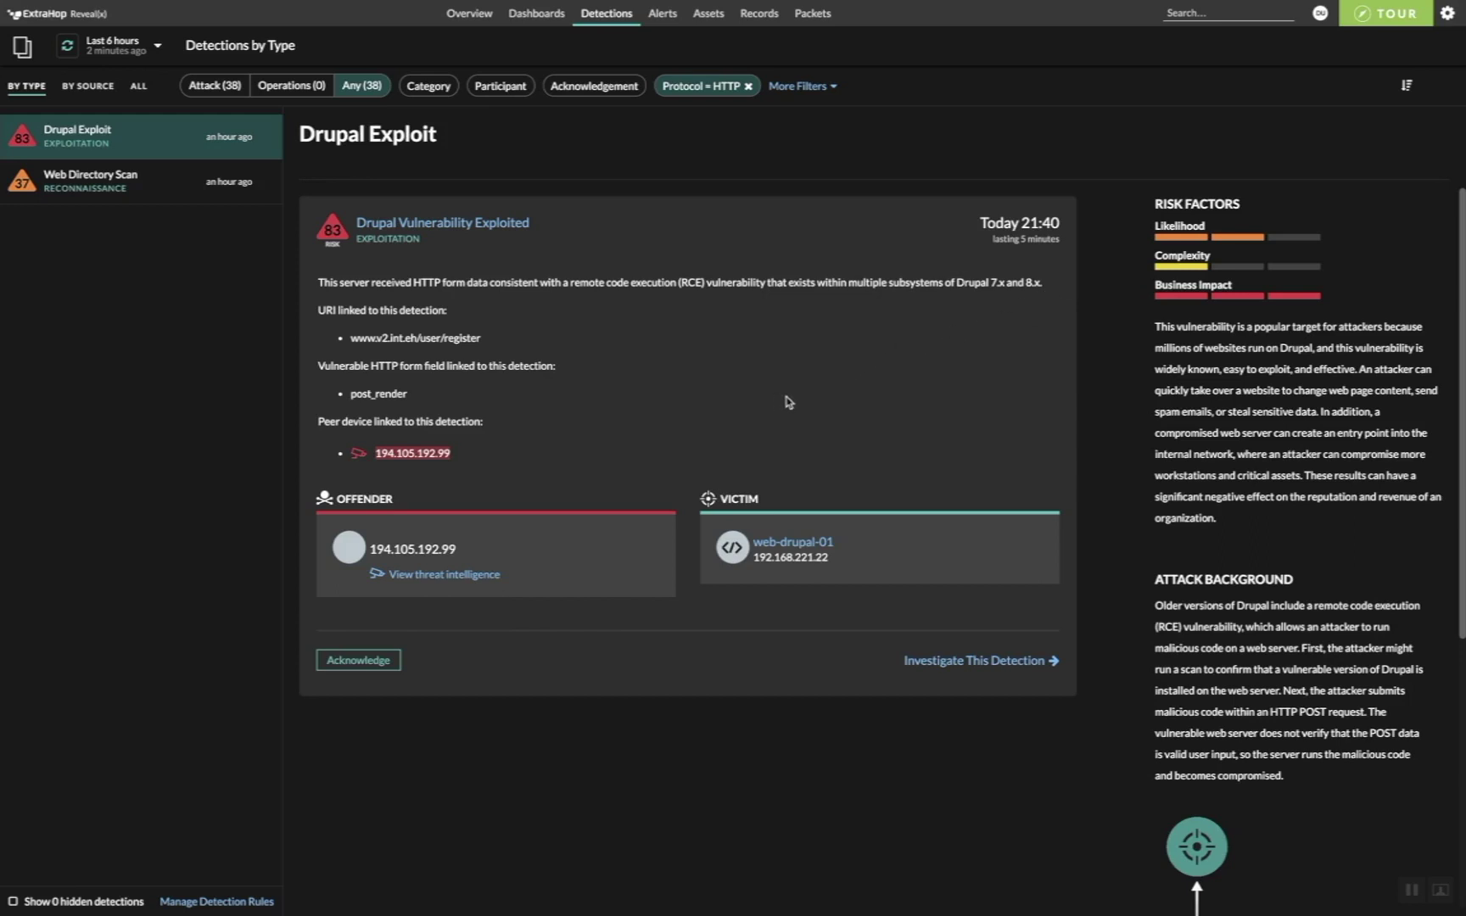
Return to the Web Directory Scan detection and open its investigation page.
left_click(170, 186)
mouse_move(547, 471)
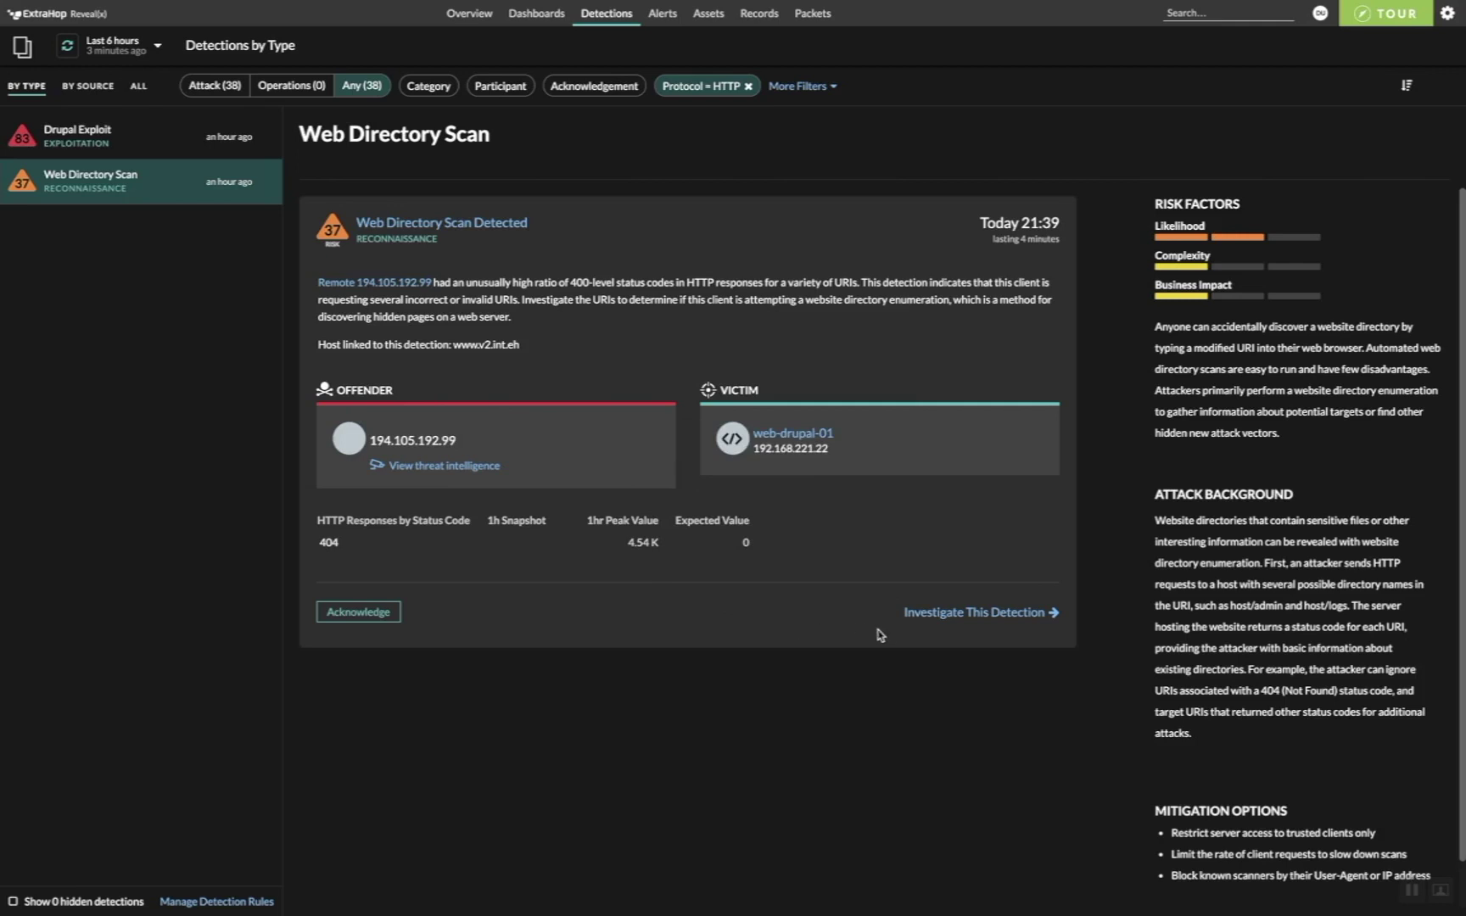
left_click(957, 613)
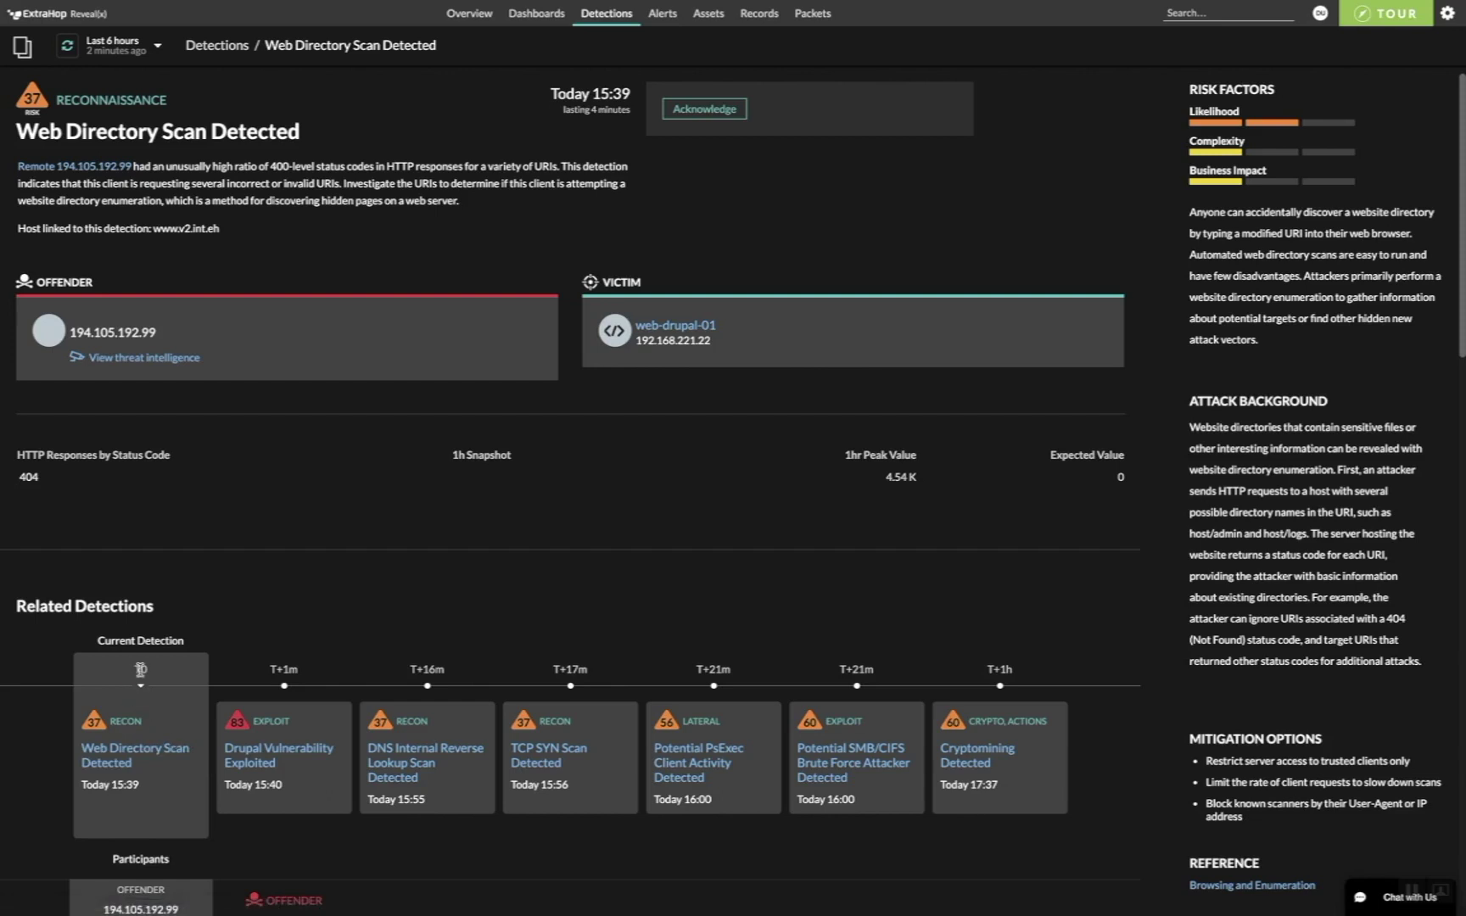
Examine the Related Detections timeline from the current Recon detection down to the offender and victim participants.
left_click_drag(126, 720, 386, 706)
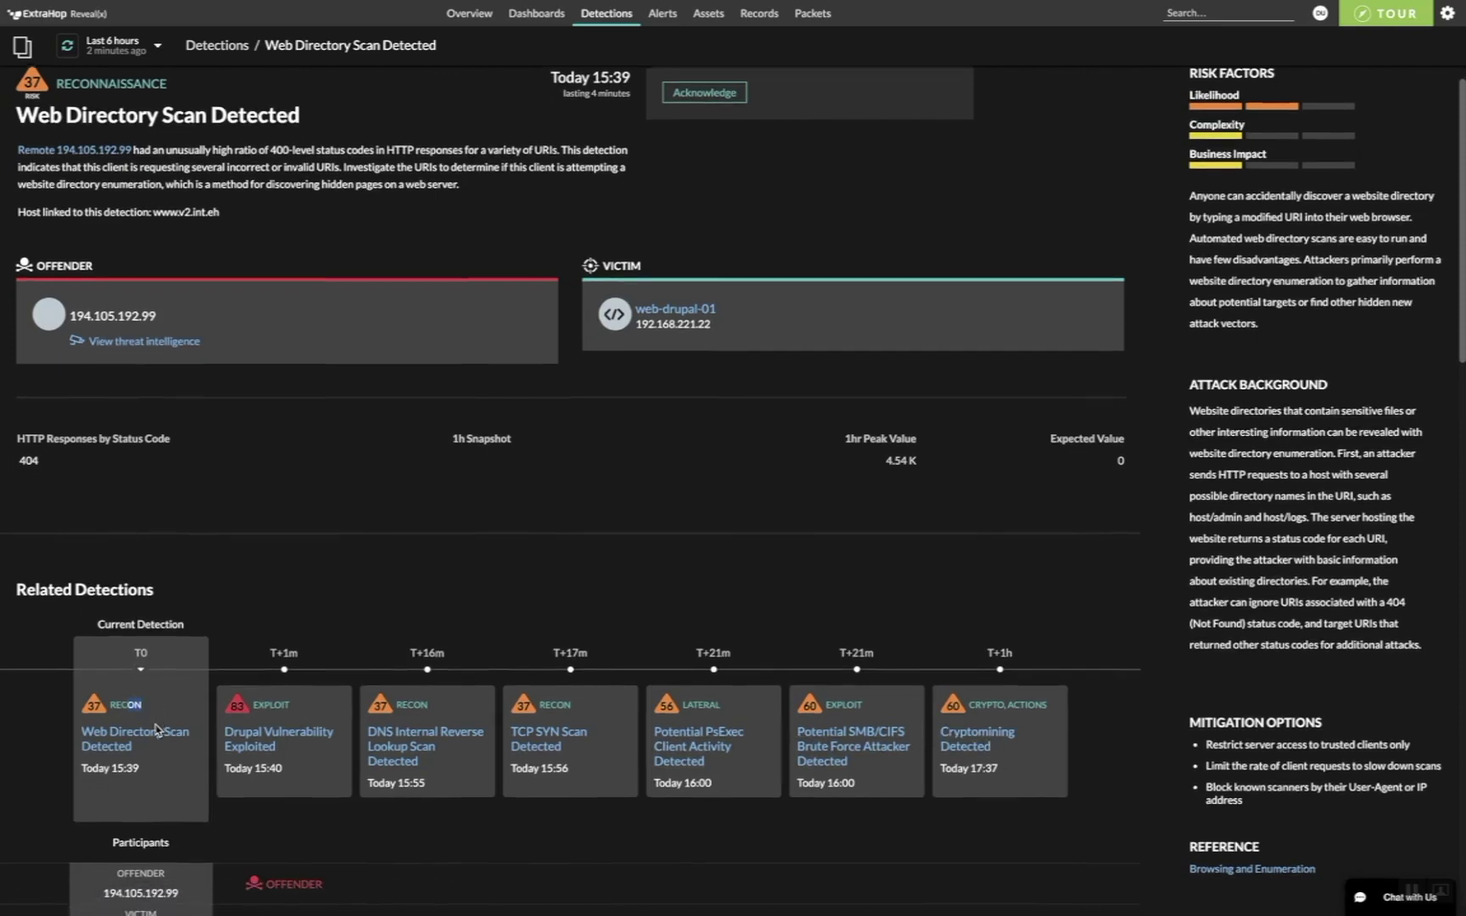
scroll(158, 730, "down", 1)
scroll(155, 730, "down", 3)
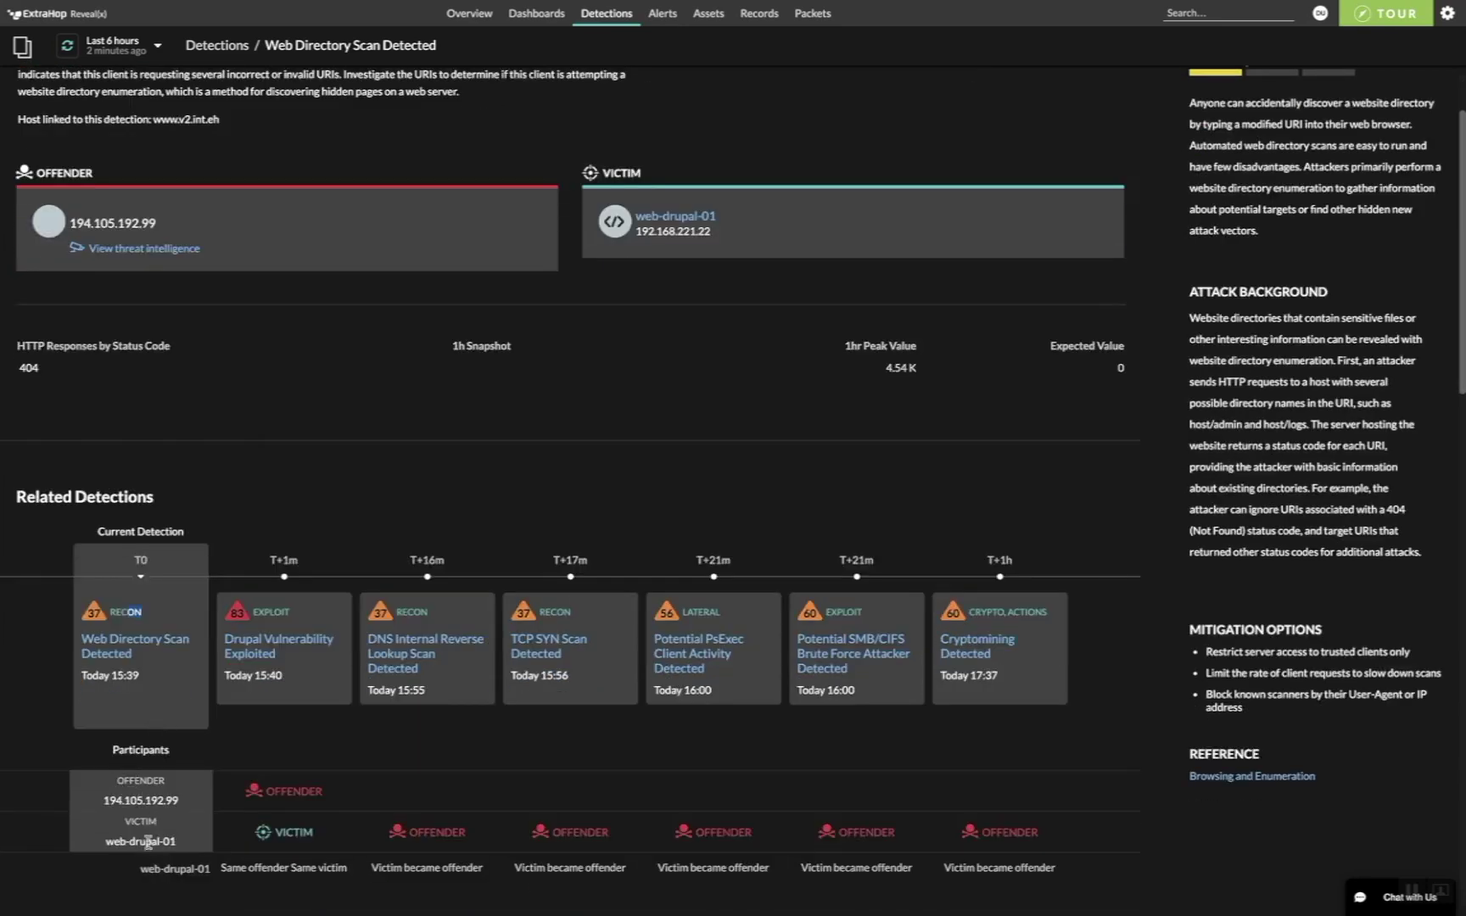
scroll(143, 836, "up", 4)
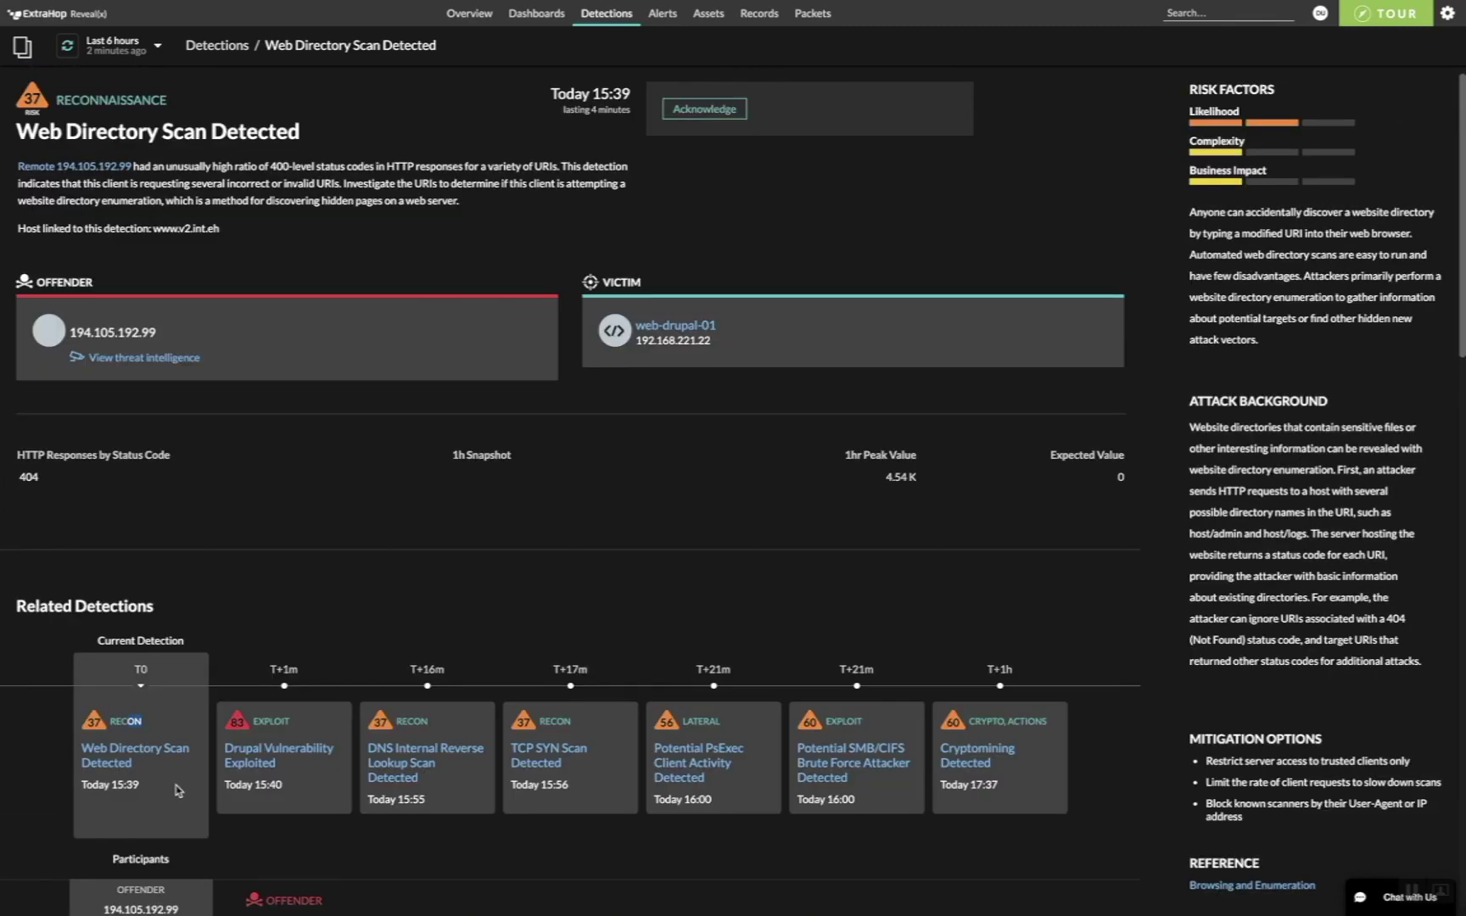
Highlight the detection's description and risk factors, and view the scanned URIs in the Investigate URIs table.
left_click_drag(316, 133, 635, 269)
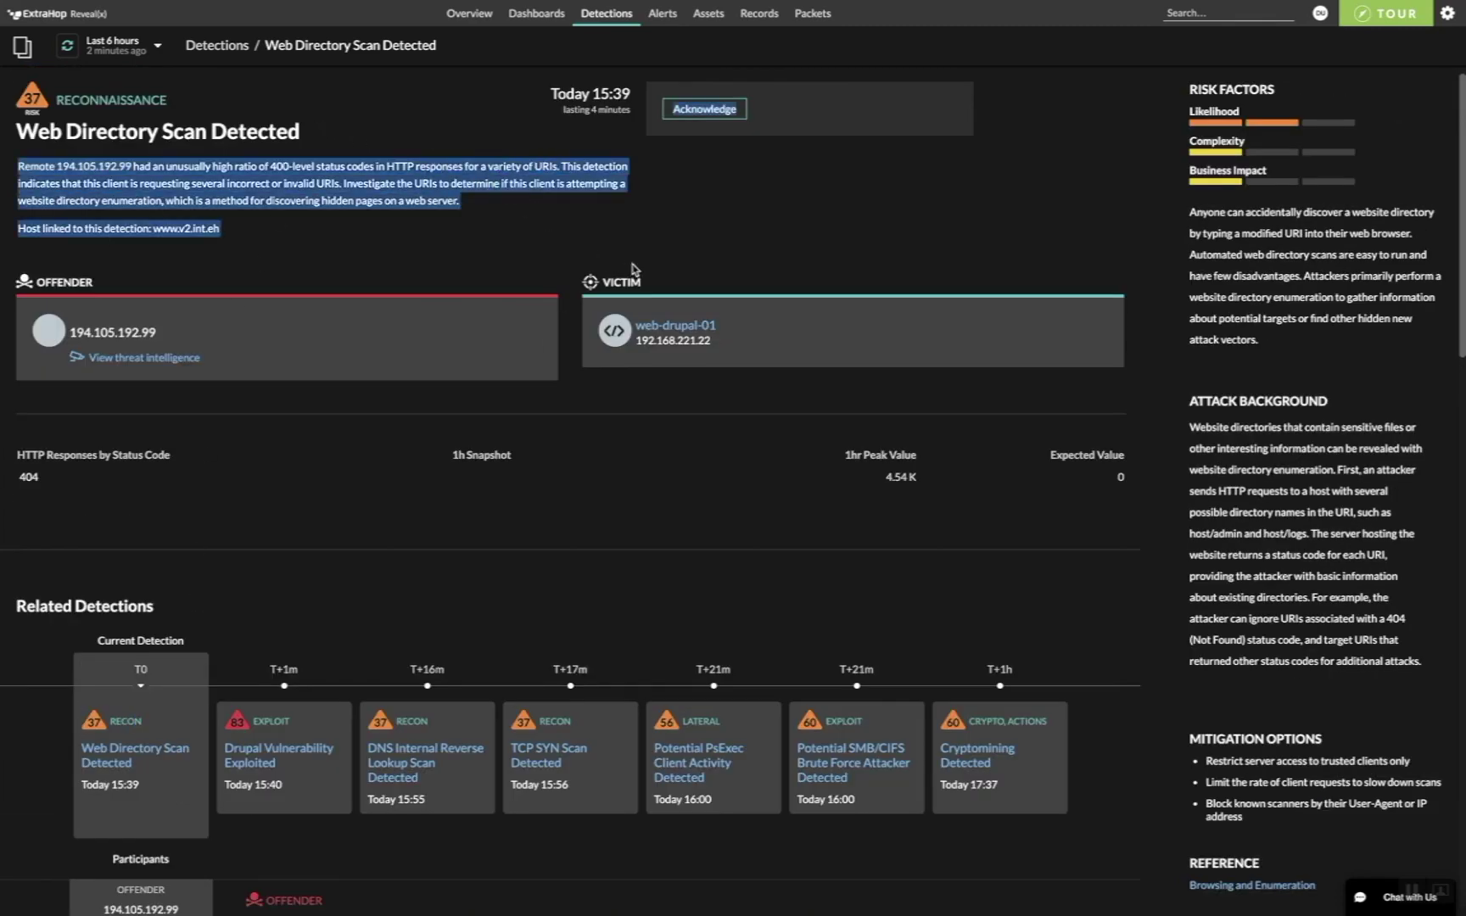
left_click(738, 246)
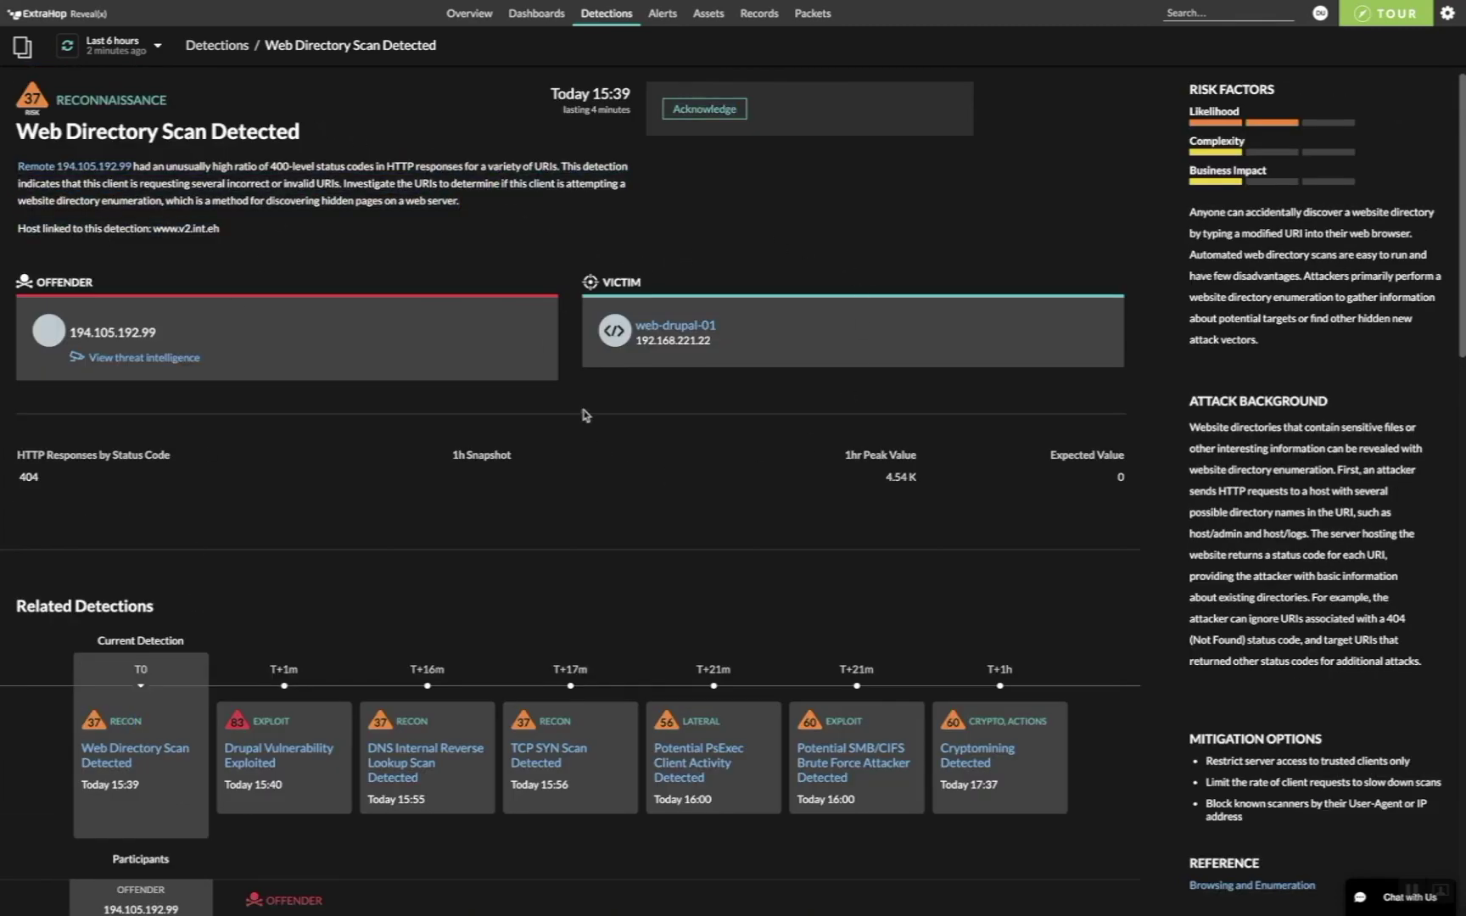
left_click_drag(1272, 91, 1084, 488)
left_click(692, 395)
scroll(645, 501, "down", 5)
scroll(621, 505, "down", 8)
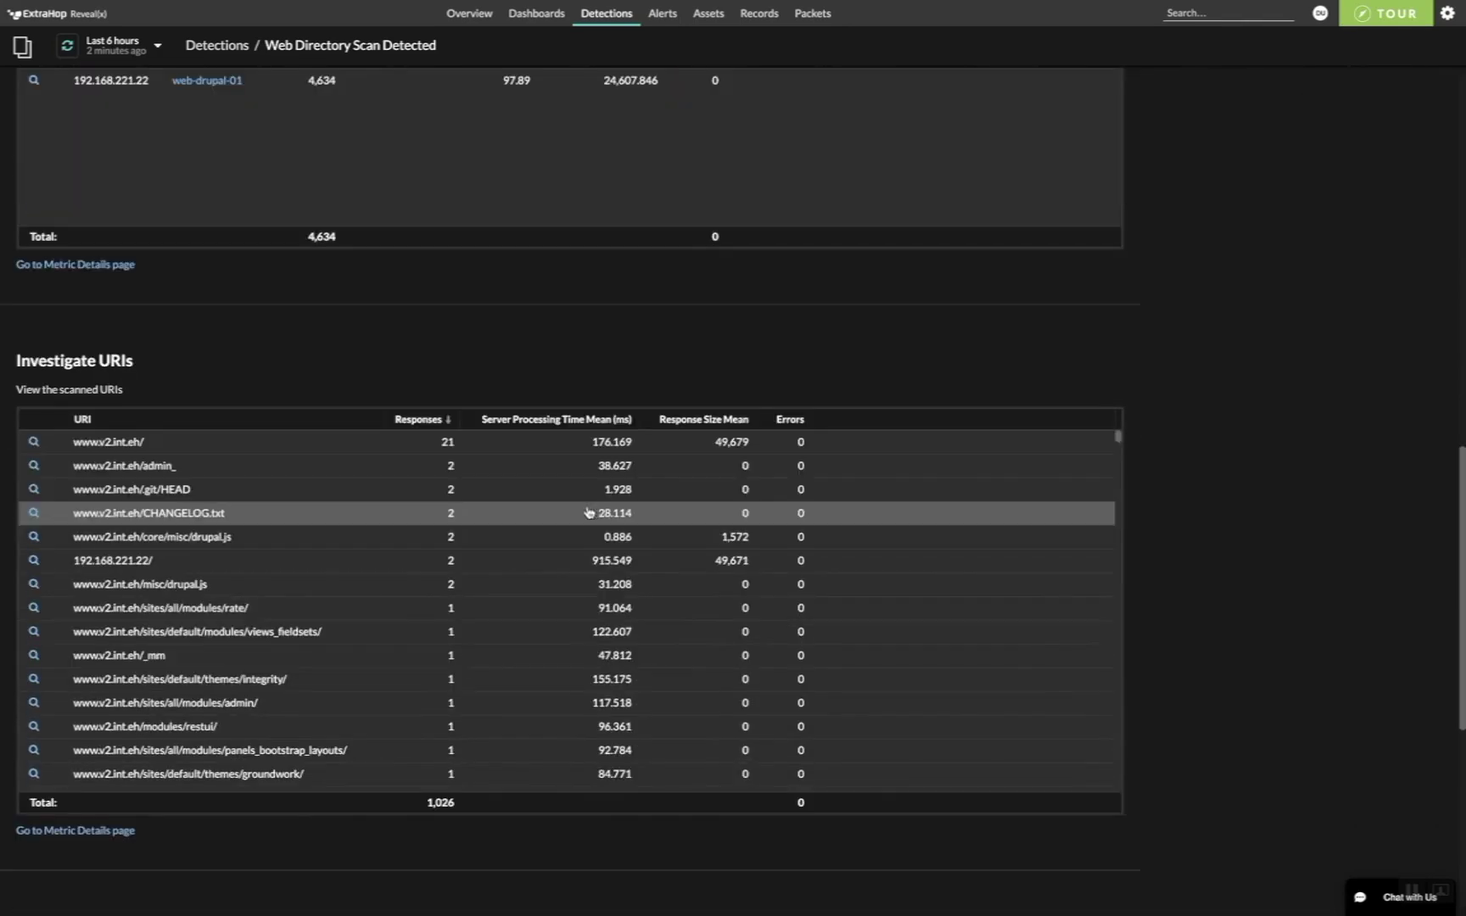
Examine the scanned URIs in the Investigate URIs table and continue to the Investigate Status Codes table.
scroll(541, 526, "down", 8)
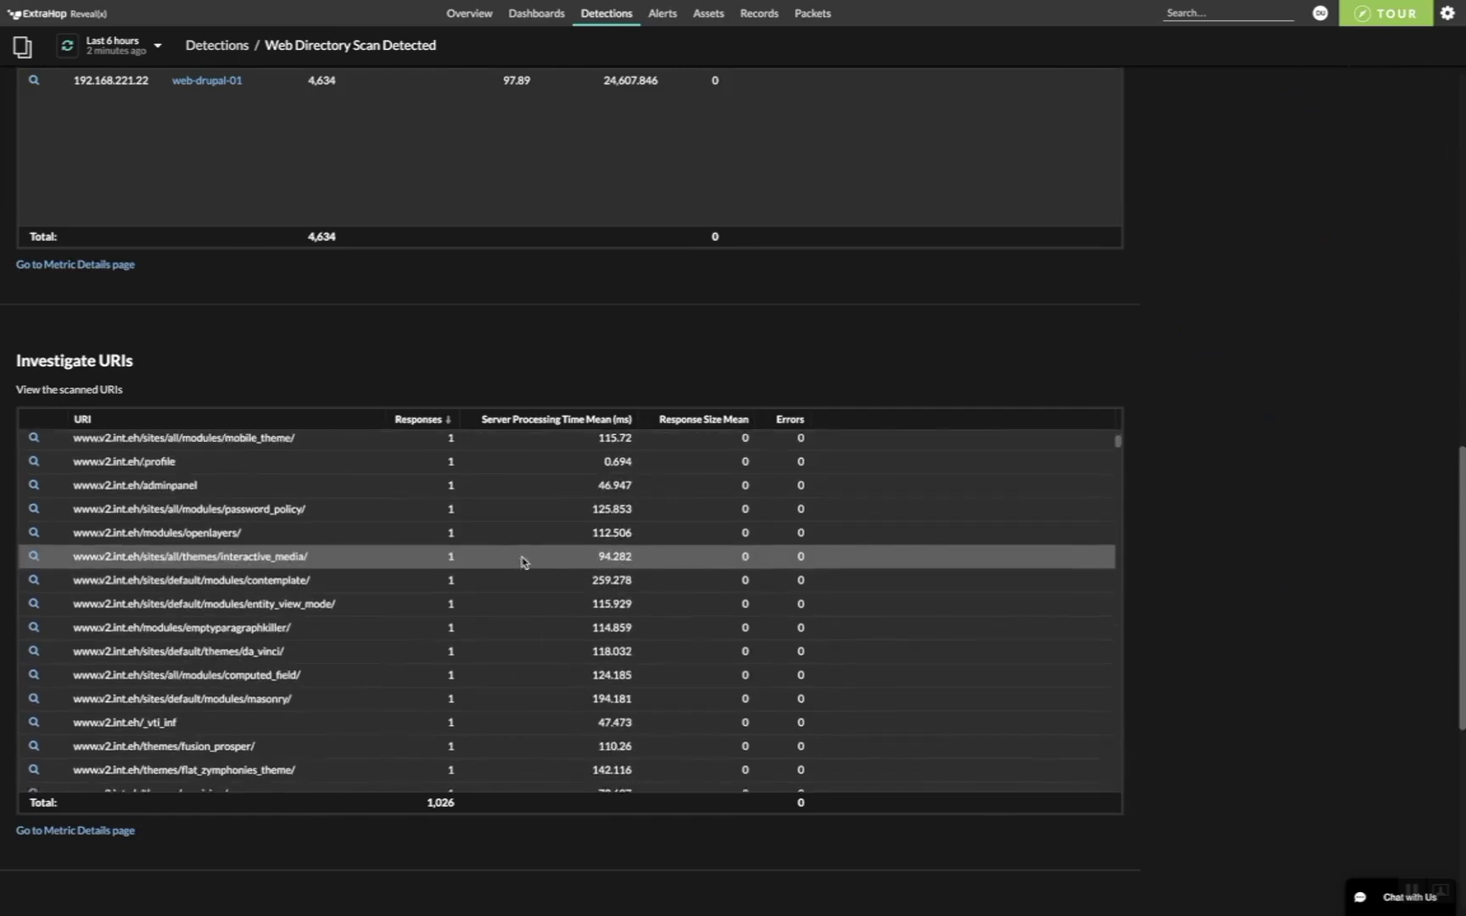
scroll(523, 563, "down", 10)
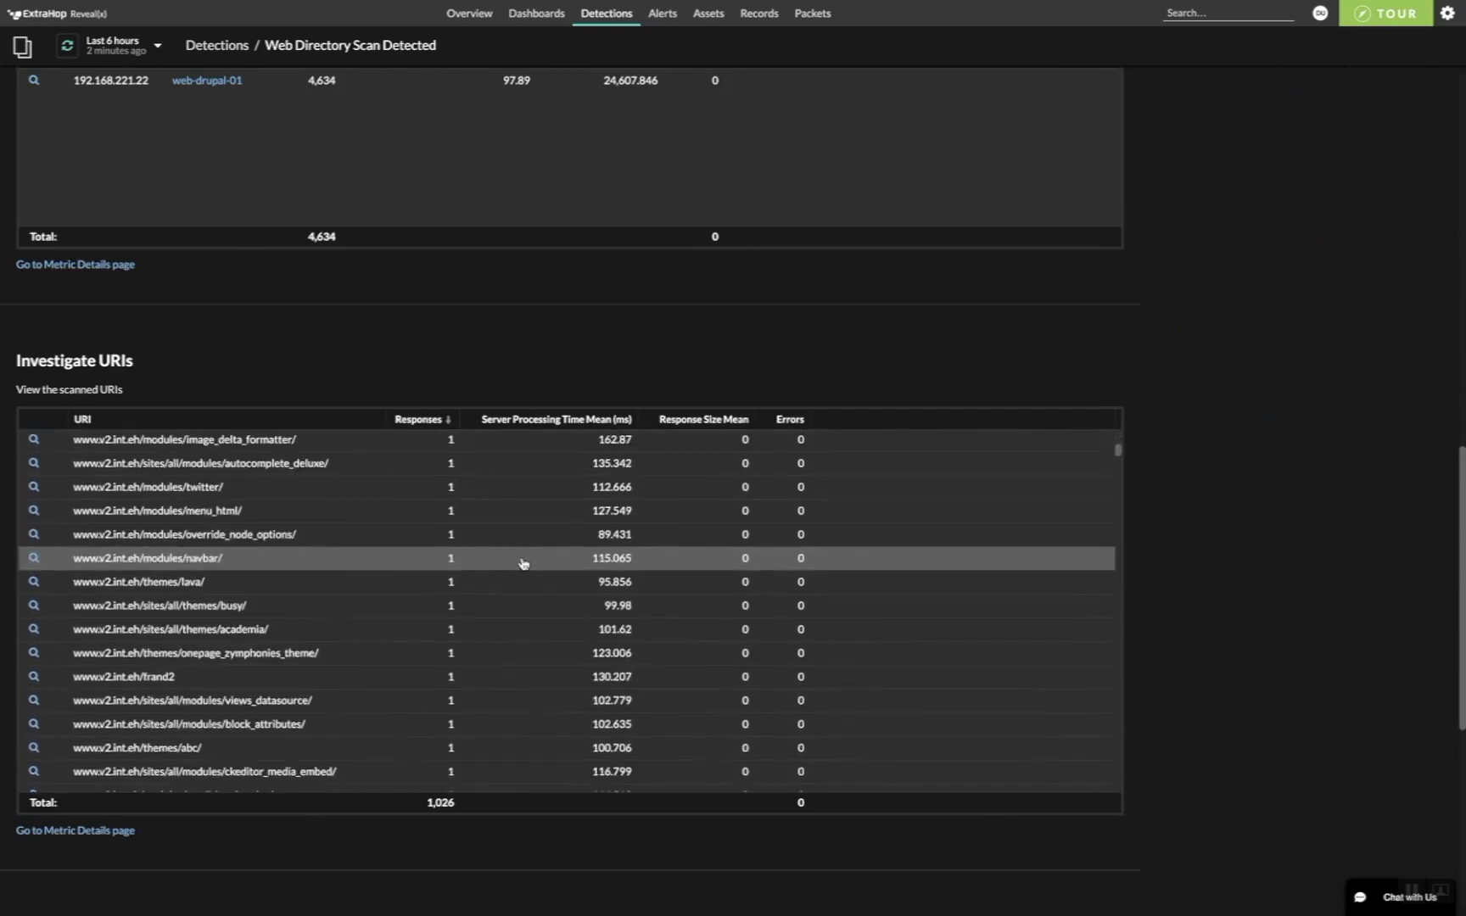
scroll(523, 563, "down", 10)
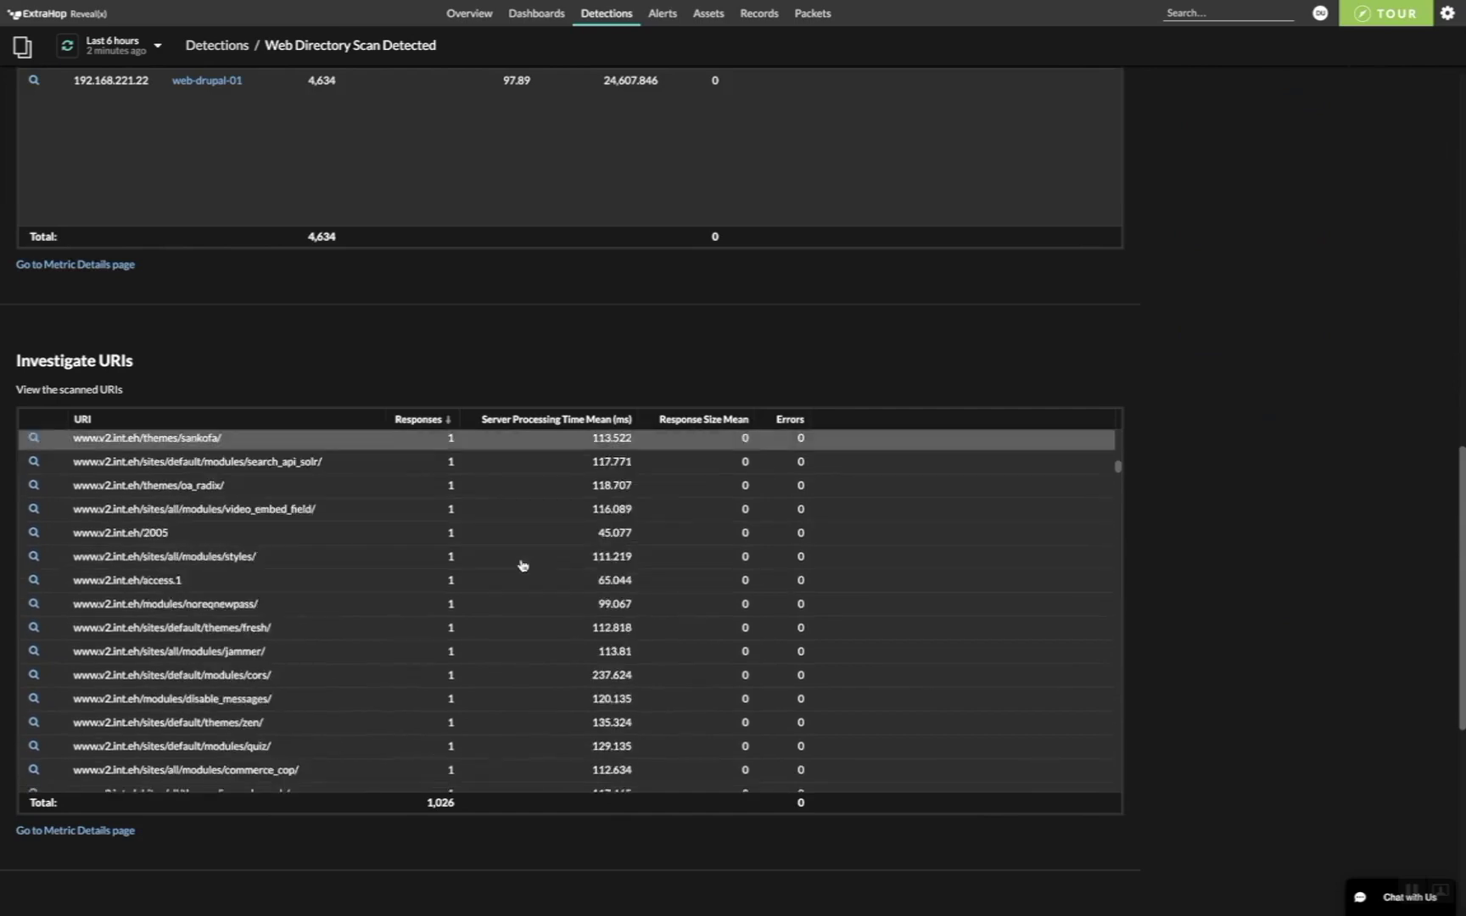
scroll(523, 565, "down", 10)
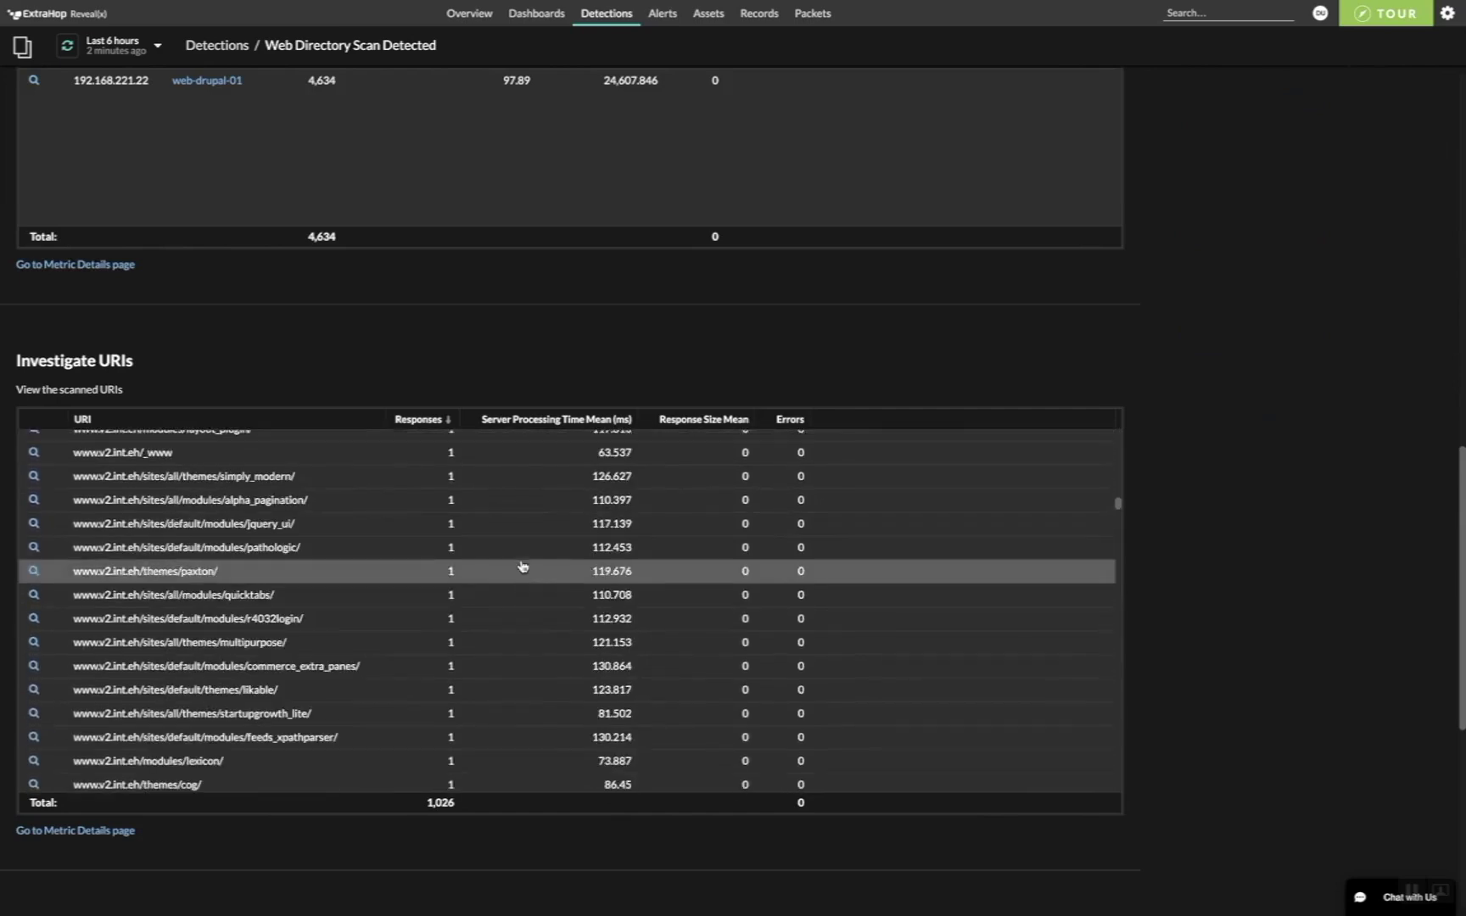
scroll(522, 567, "down", 10)
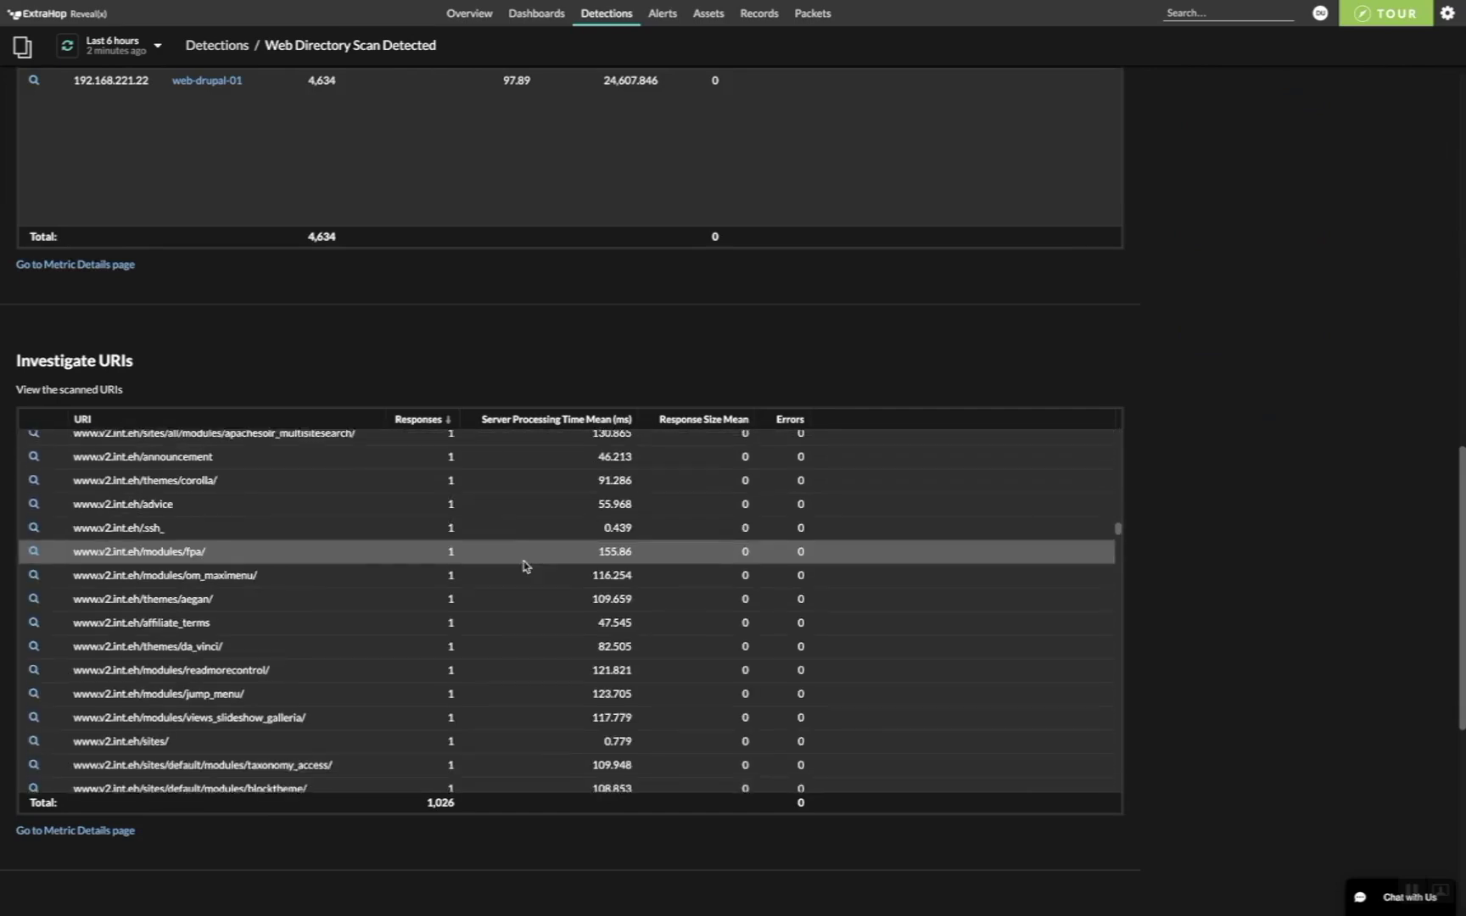
scroll(532, 568, "down", 10)
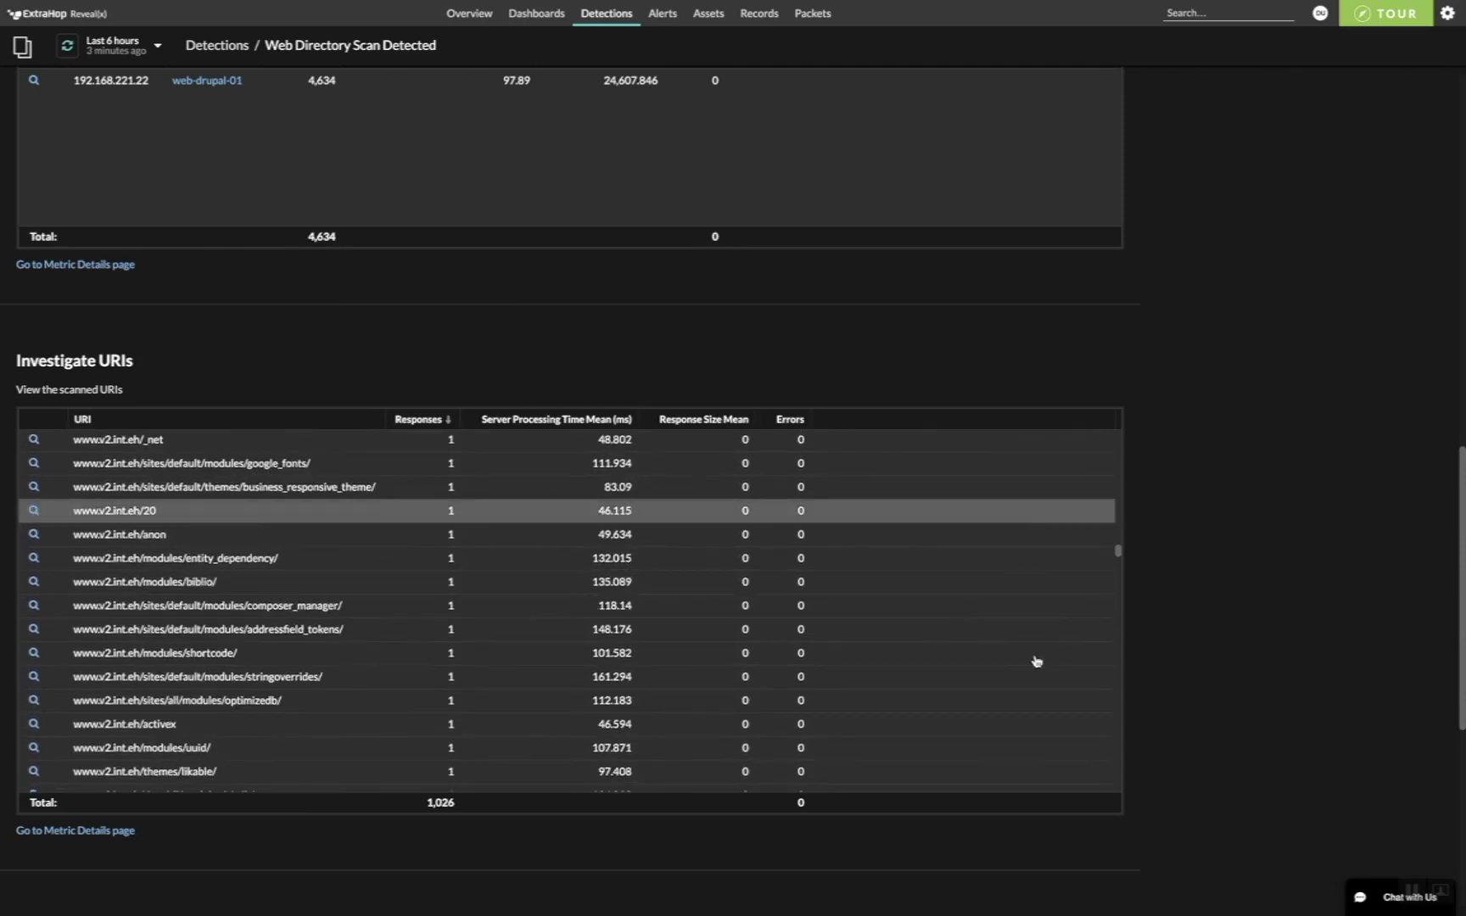
scroll(772, 631, "down", 5)
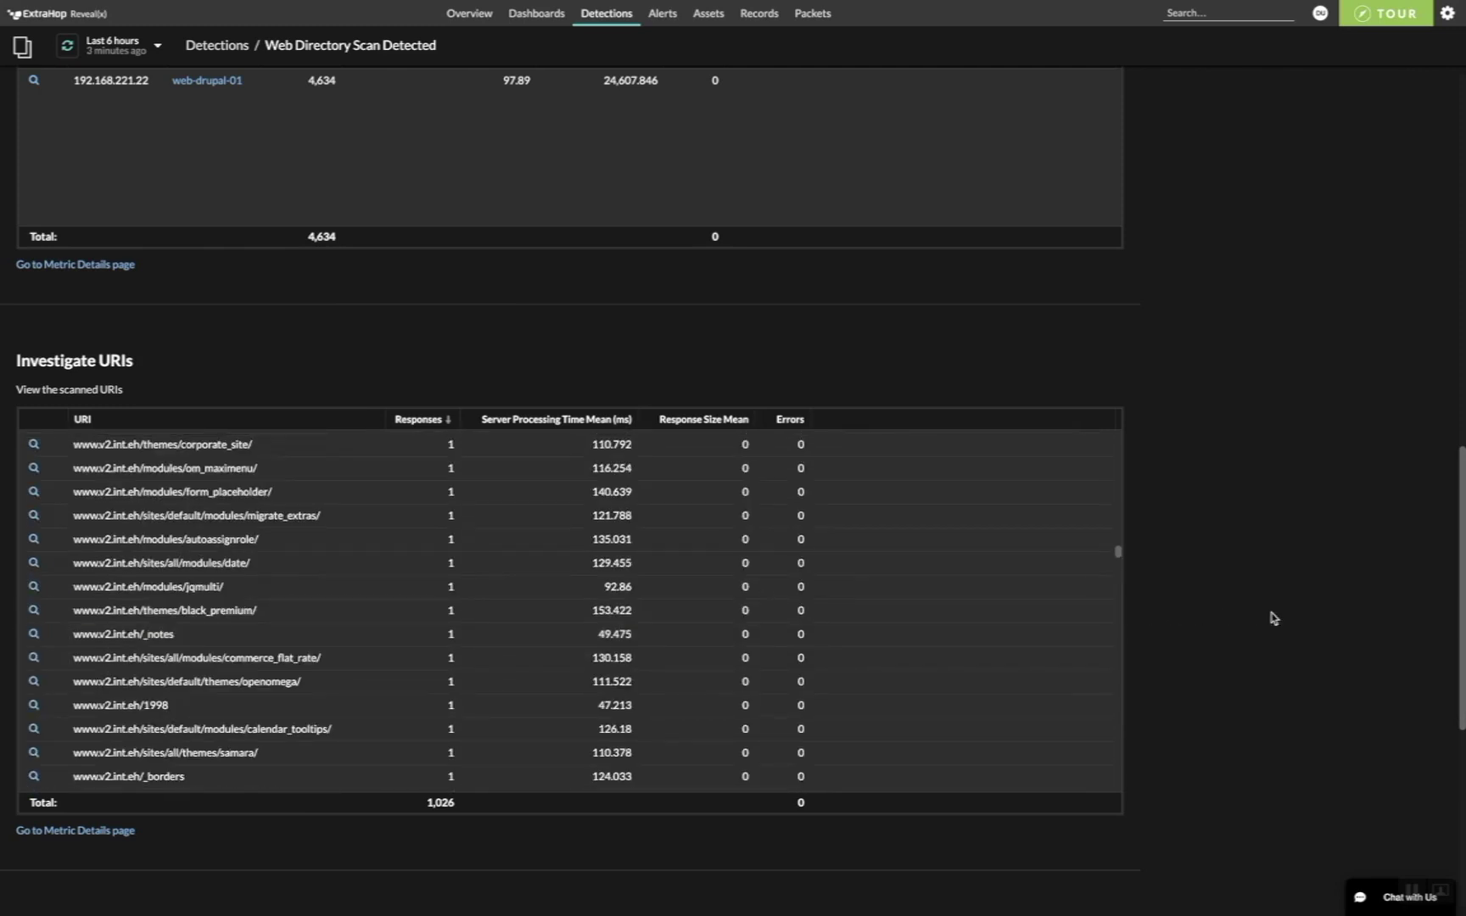
scroll(1273, 618, "down", 3)
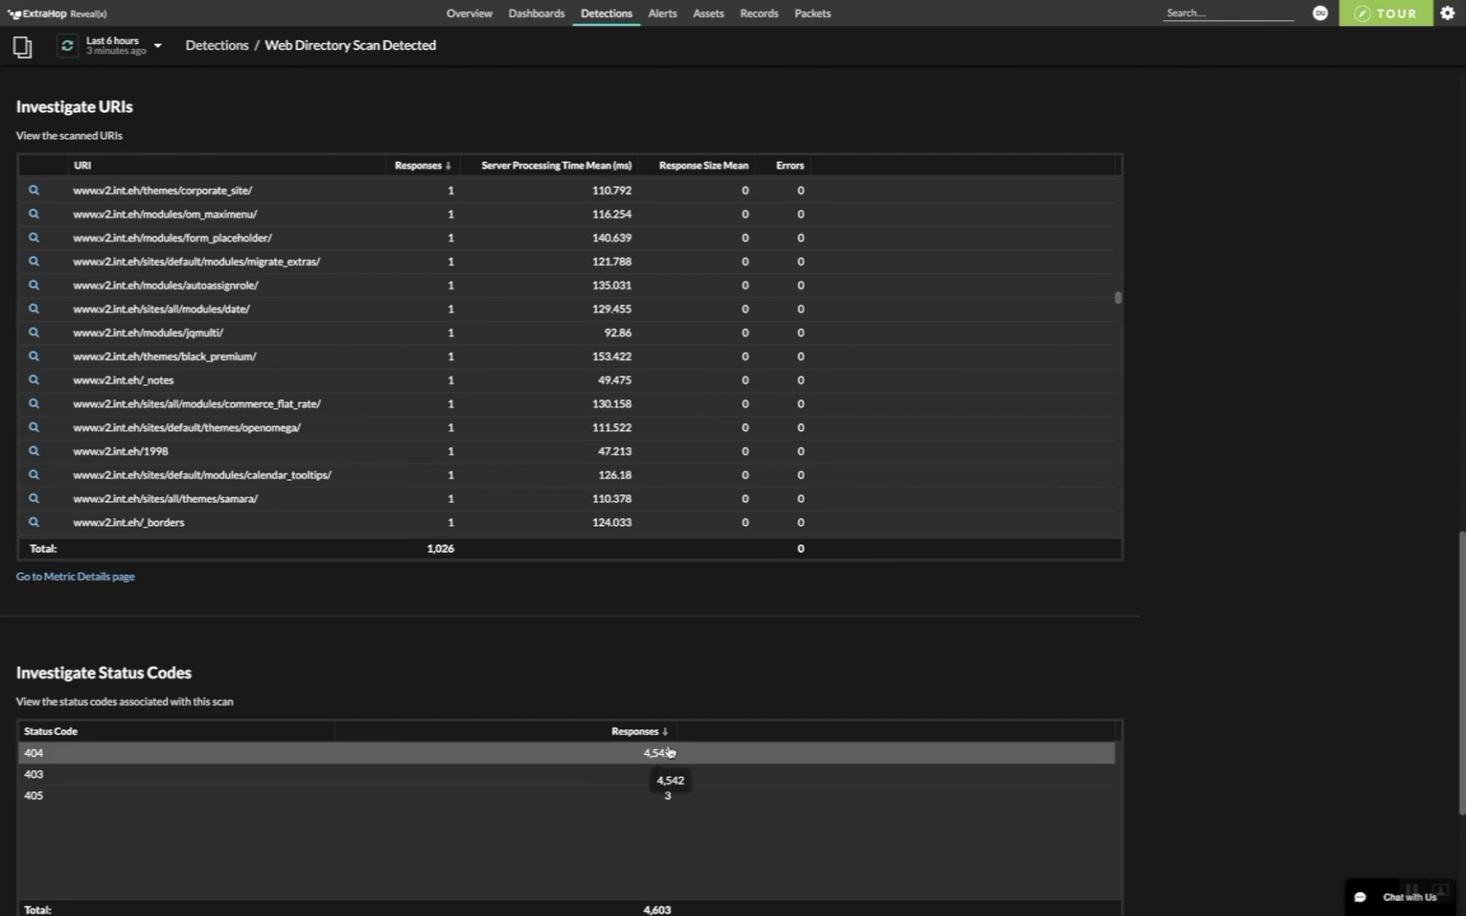
Return to the Related Detections timeline, highlight the T+1m time offset and open the Drupal Vulnerability Exploited detection.
scroll(1248, 666, "up", 12)
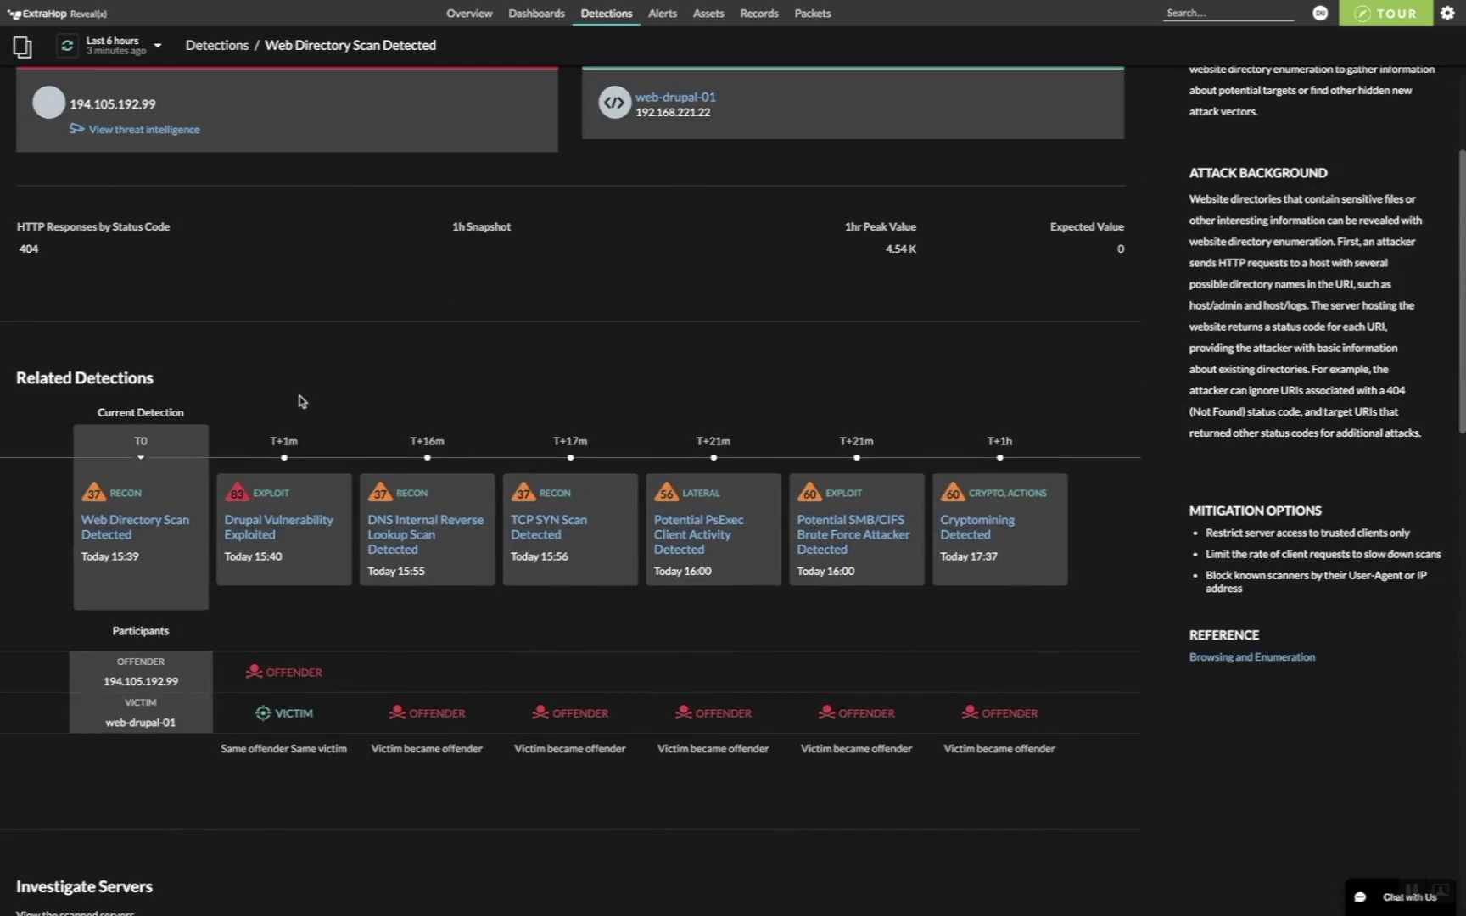
scroll(301, 397, "up", 1)
scroll(299, 396, "up", 1)
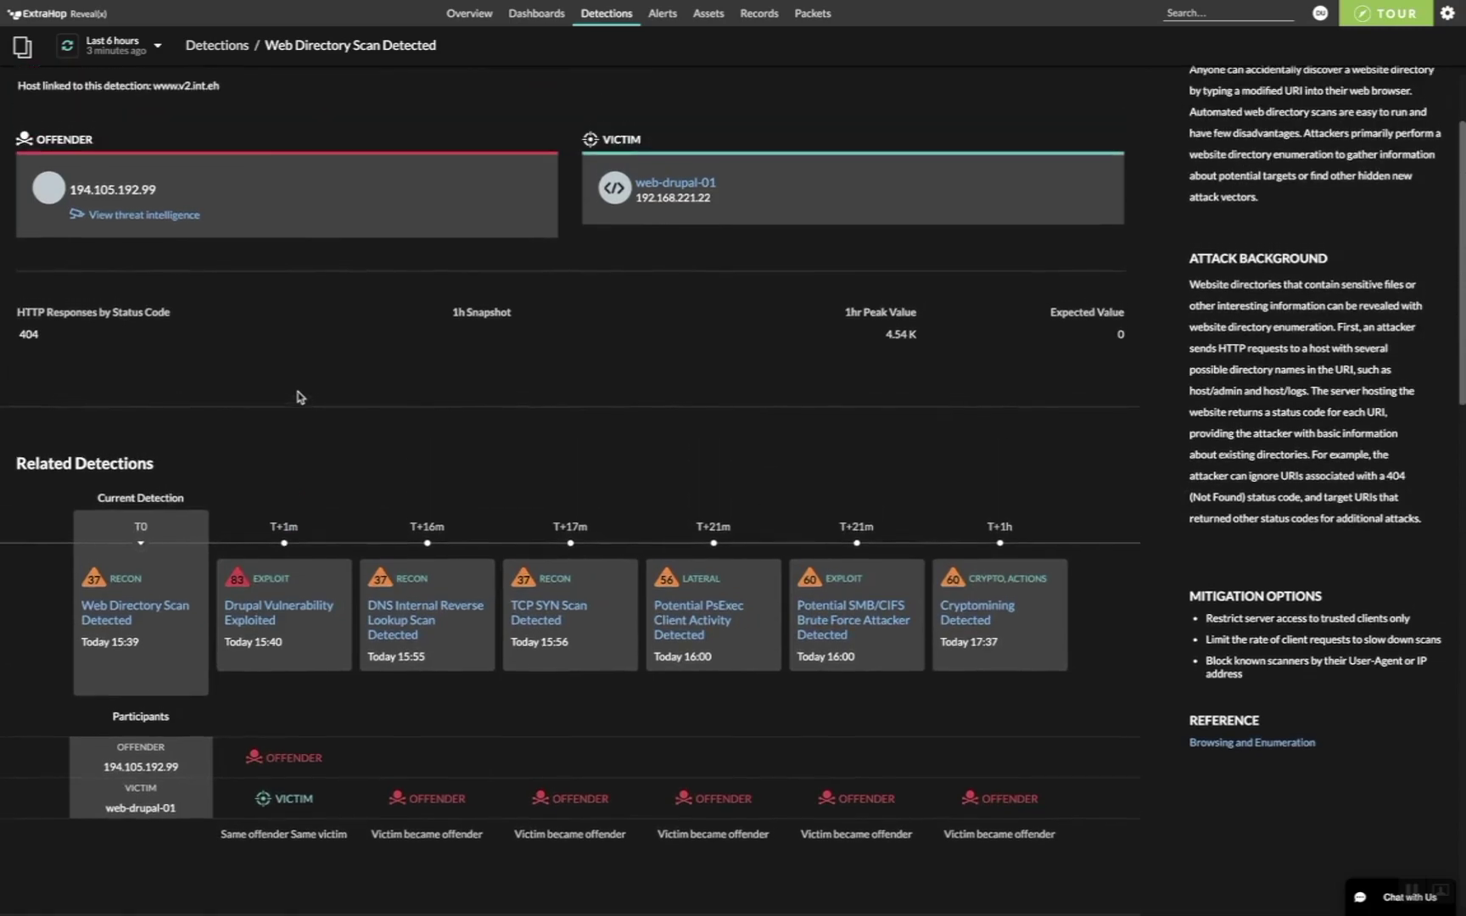
scroll(299, 396, "up", 2)
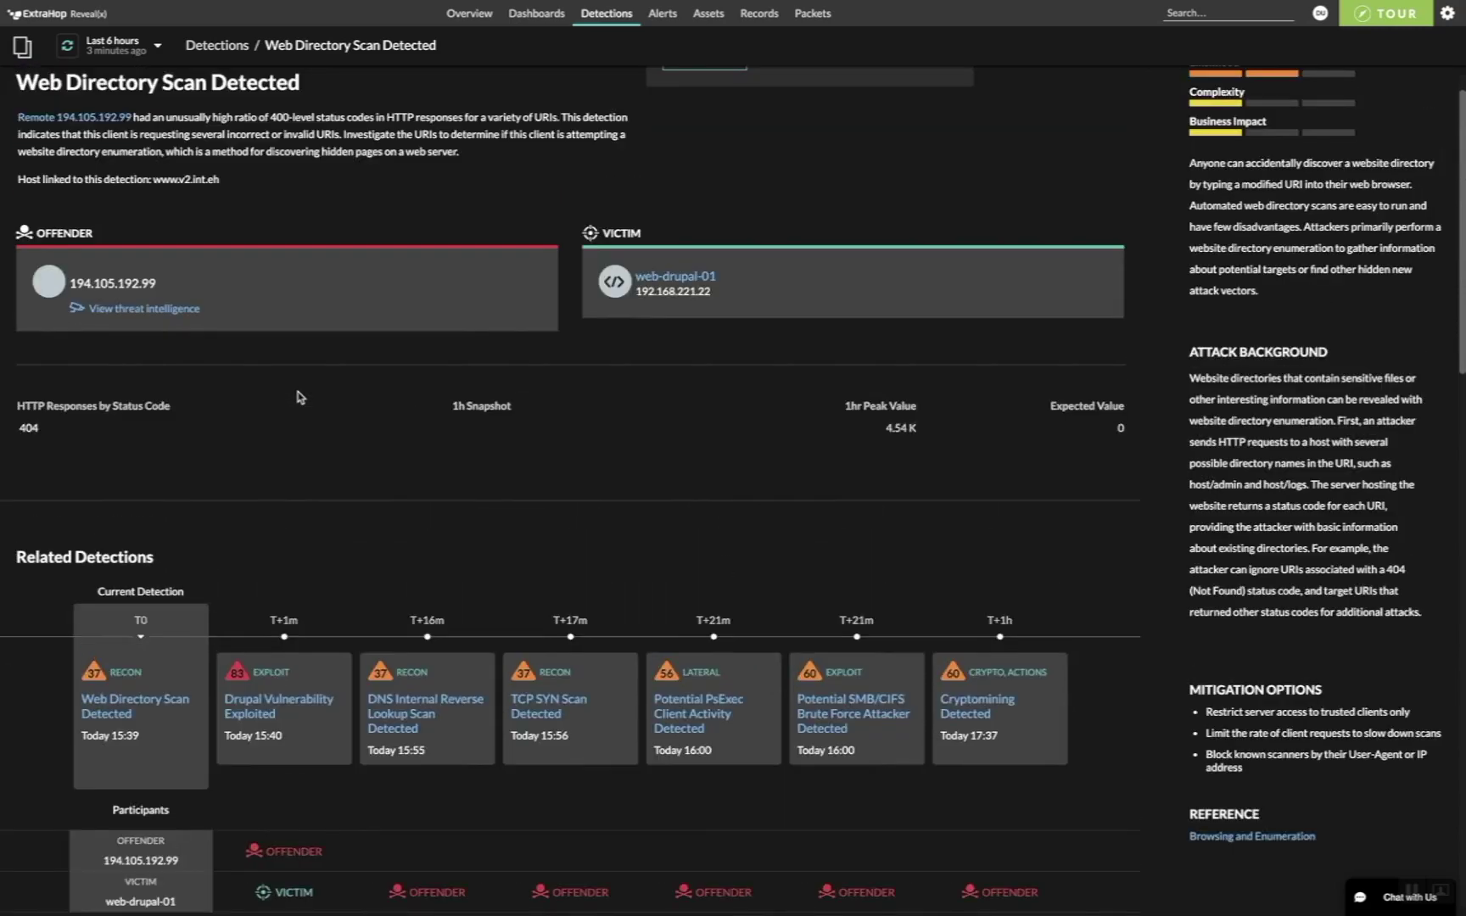
scroll(298, 396, "up", 1)
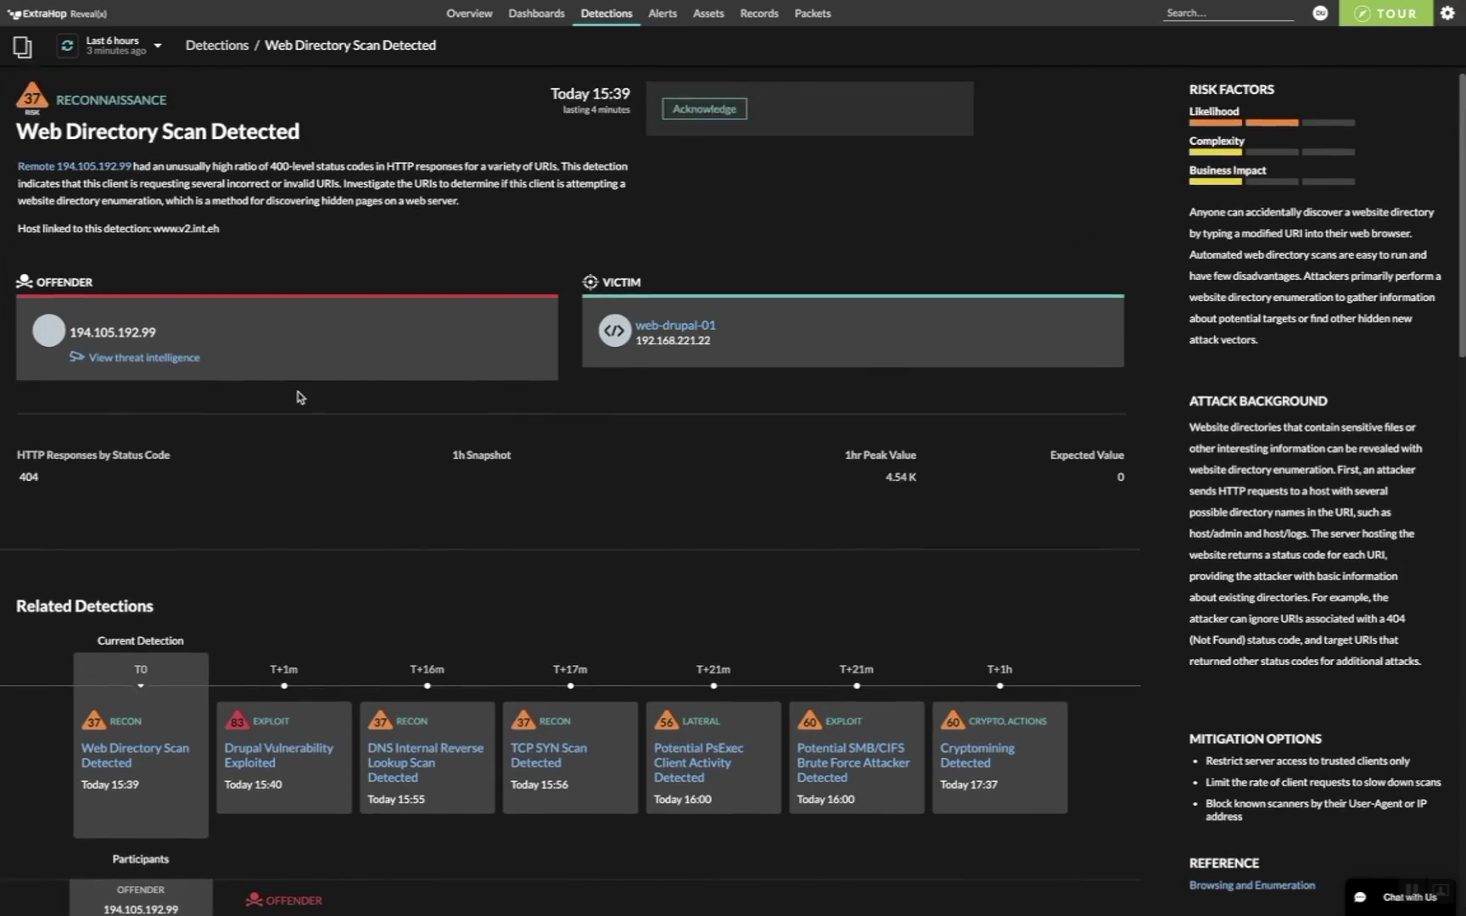
scroll(299, 396, "down", 1)
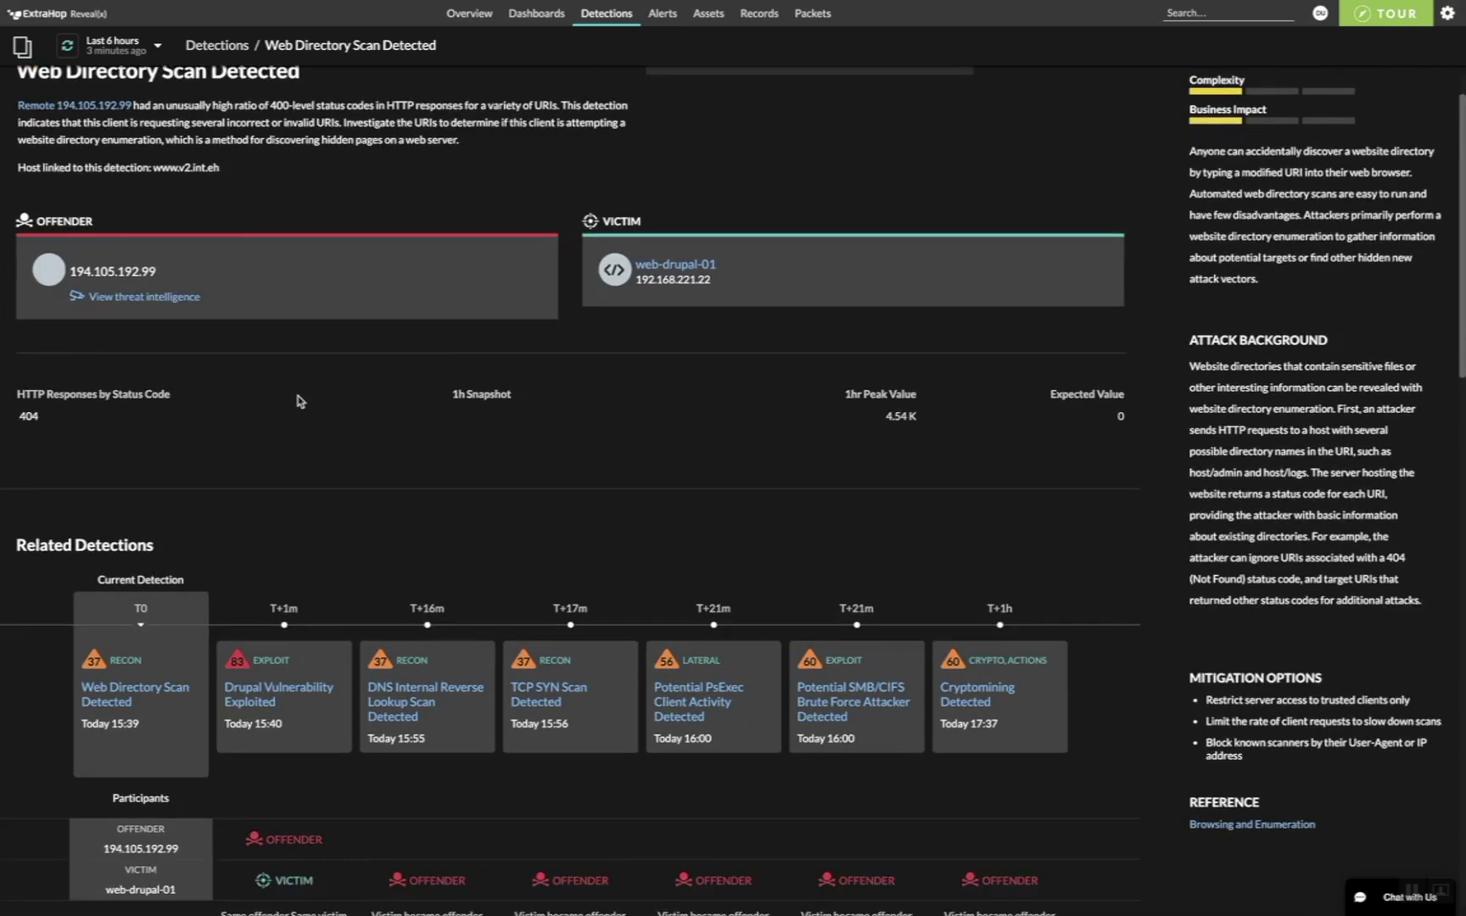
scroll(299, 401, "down", 1)
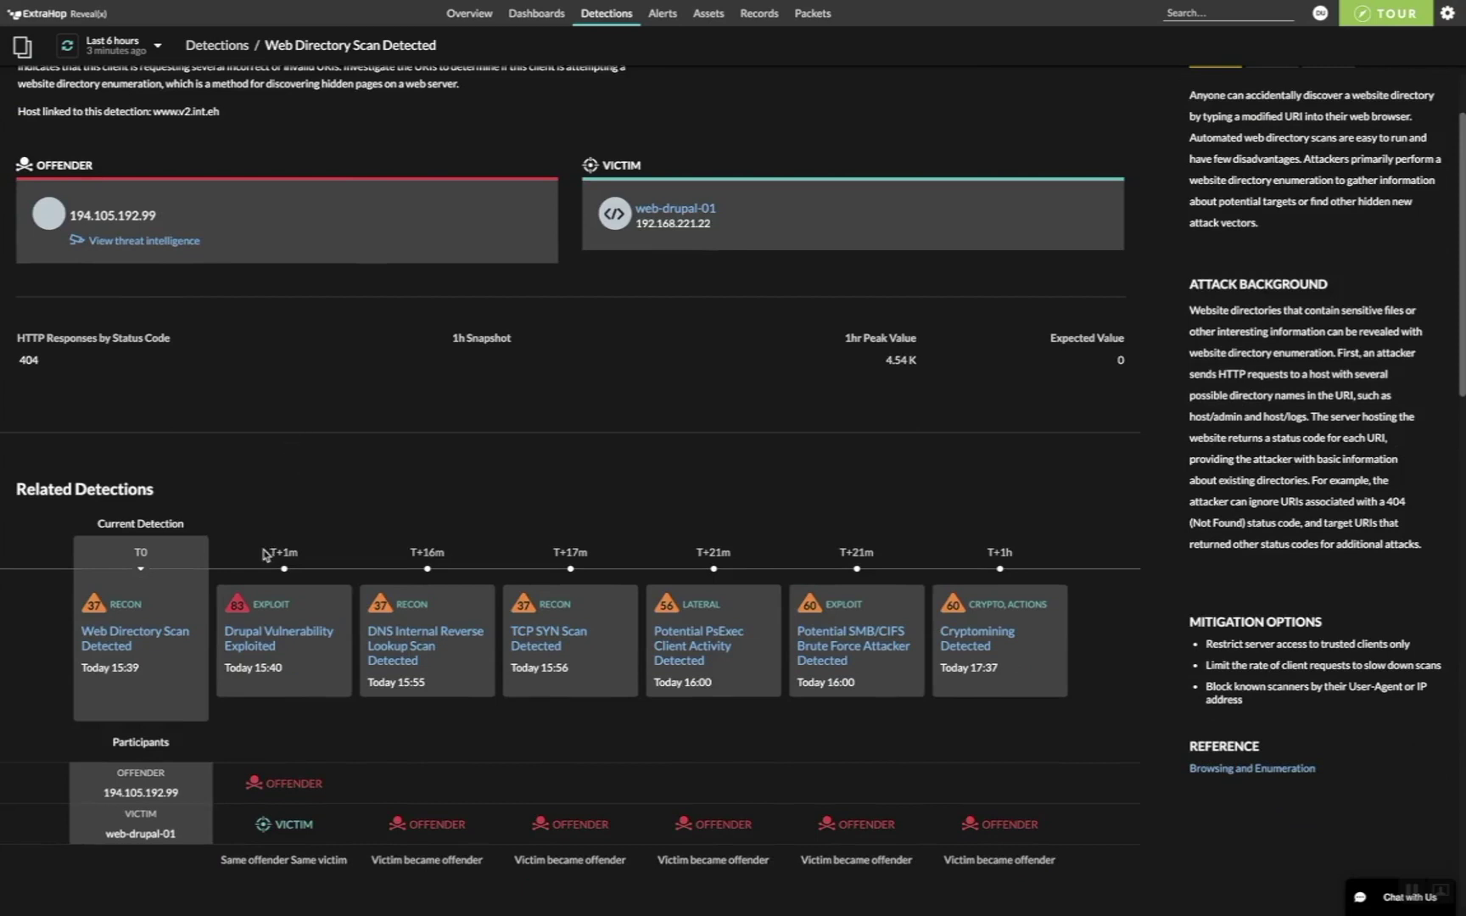
left_click_drag(265, 555, 308, 559)
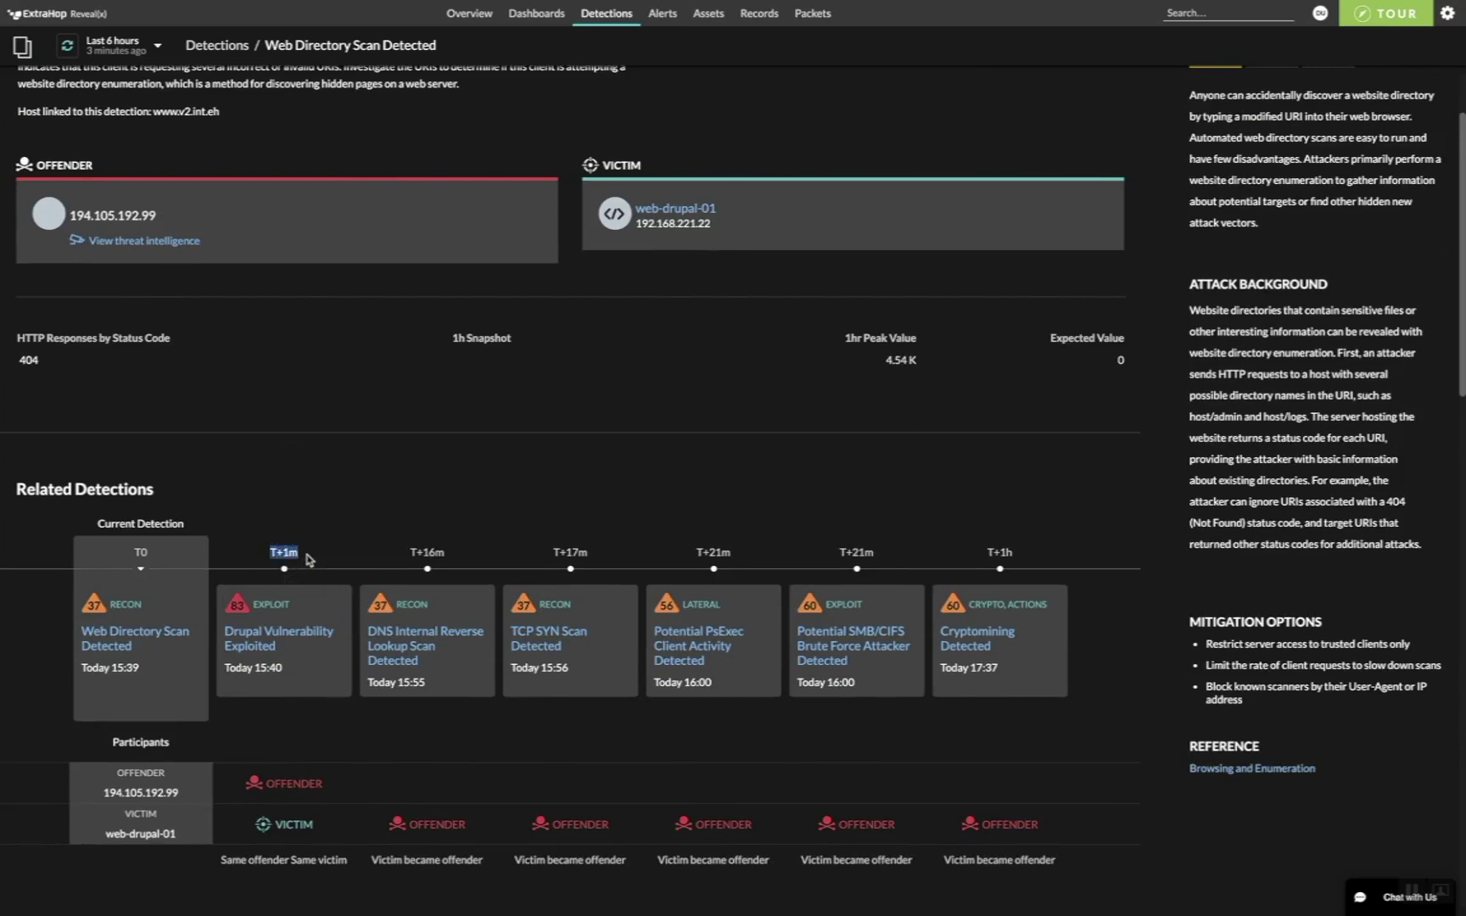
left_click(296, 642)
Highlight the record type and the payload of the associated record under Investigate Records.
scroll(297, 645, "down", 6)
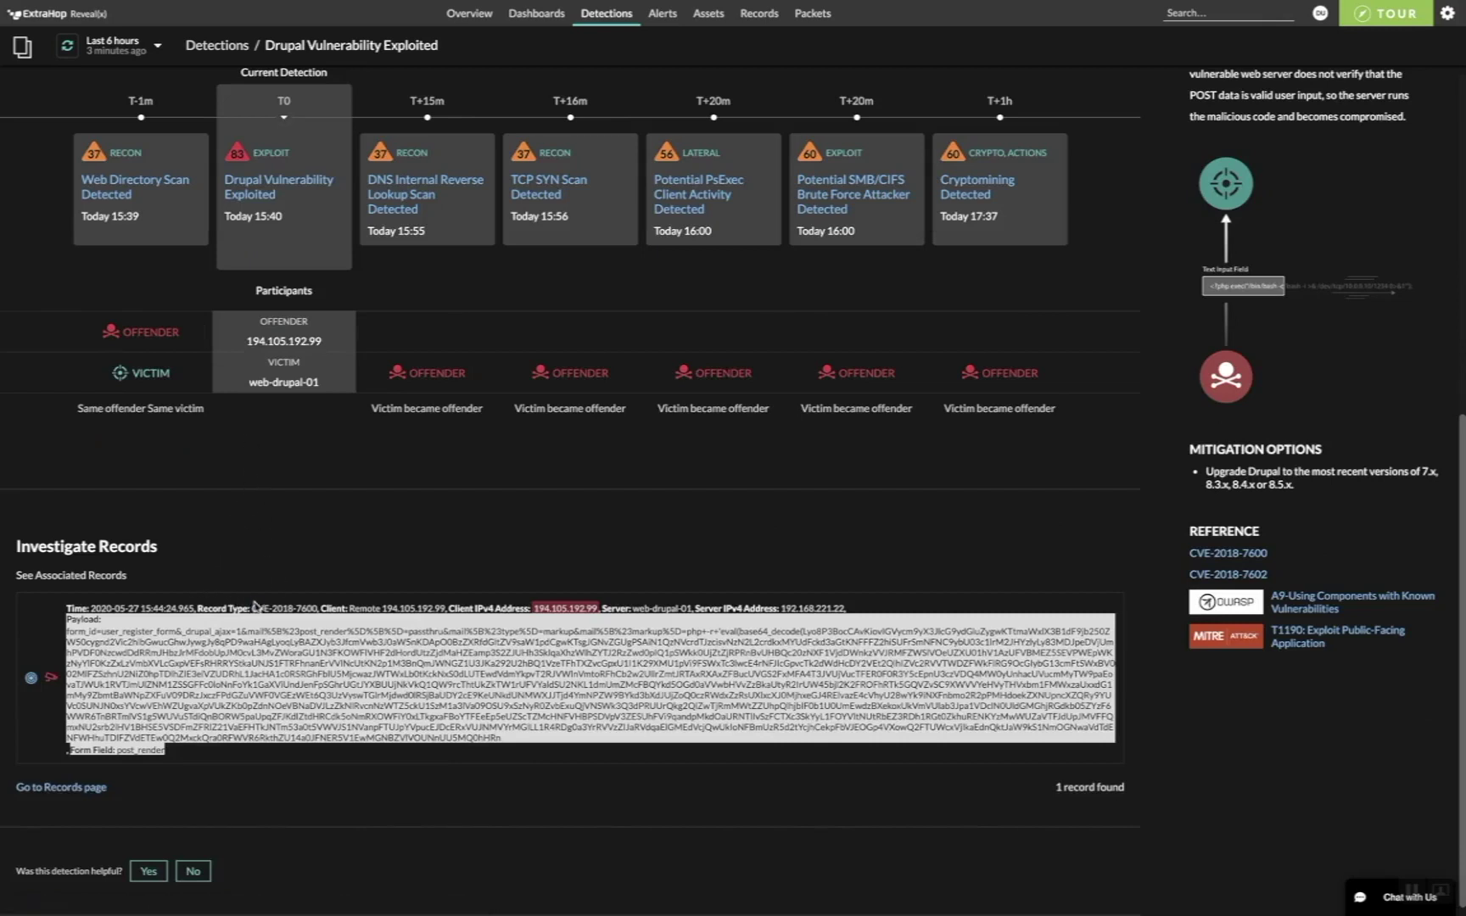
left_click_drag(254, 607, 321, 609)
left_click_drag(136, 750, 73, 624)
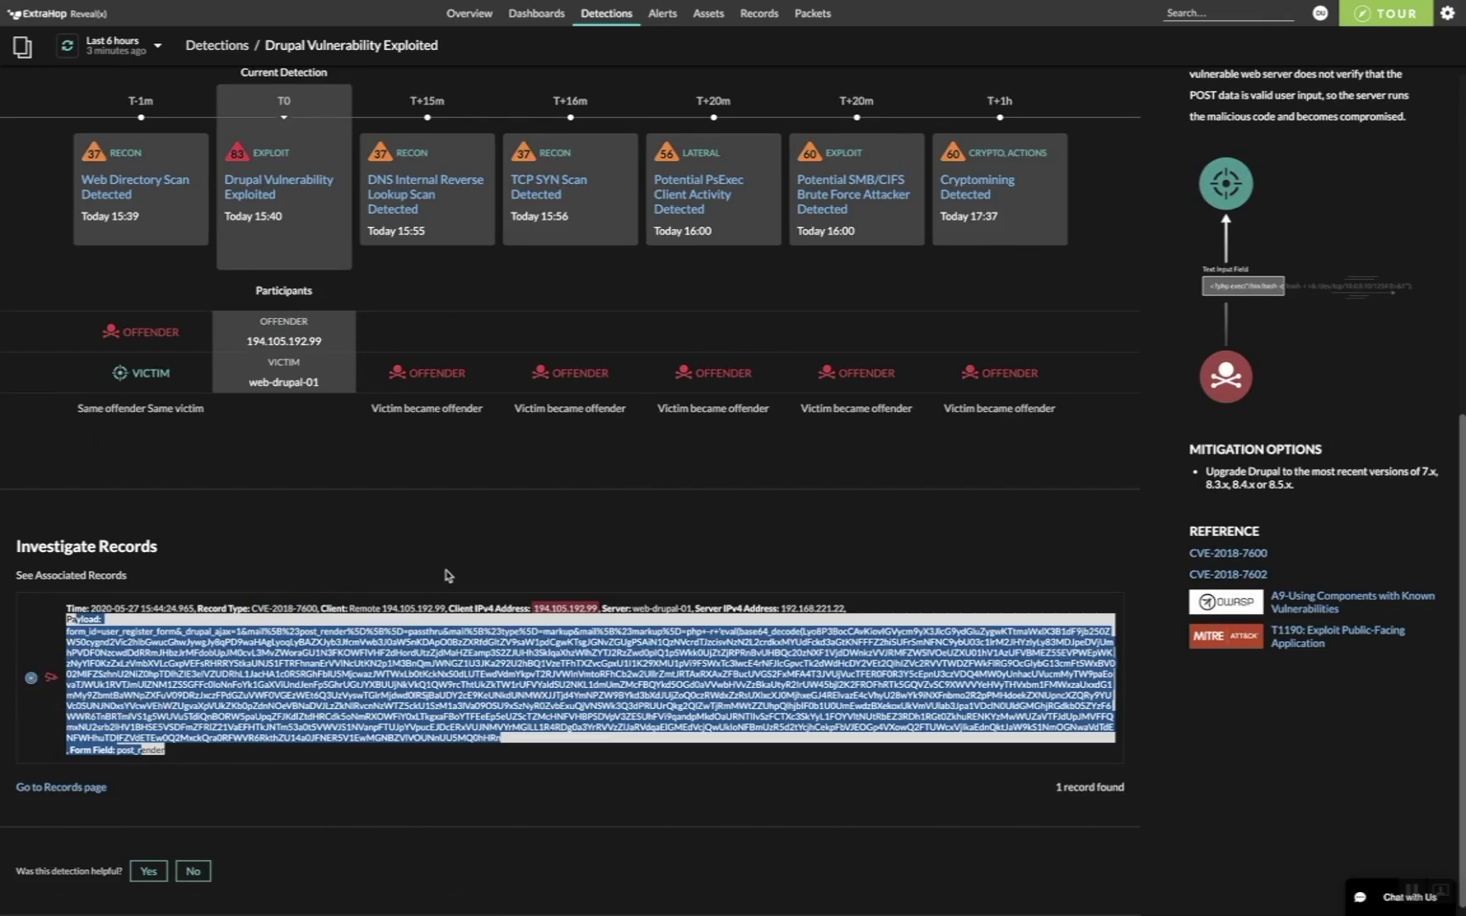
Highlight the "Victim became offender" note in the Related Detections timeline and open the DNS Internal Reverse Lookup Scan detection.
scroll(448, 572, "up", 5)
scroll(452, 571, "up", 3)
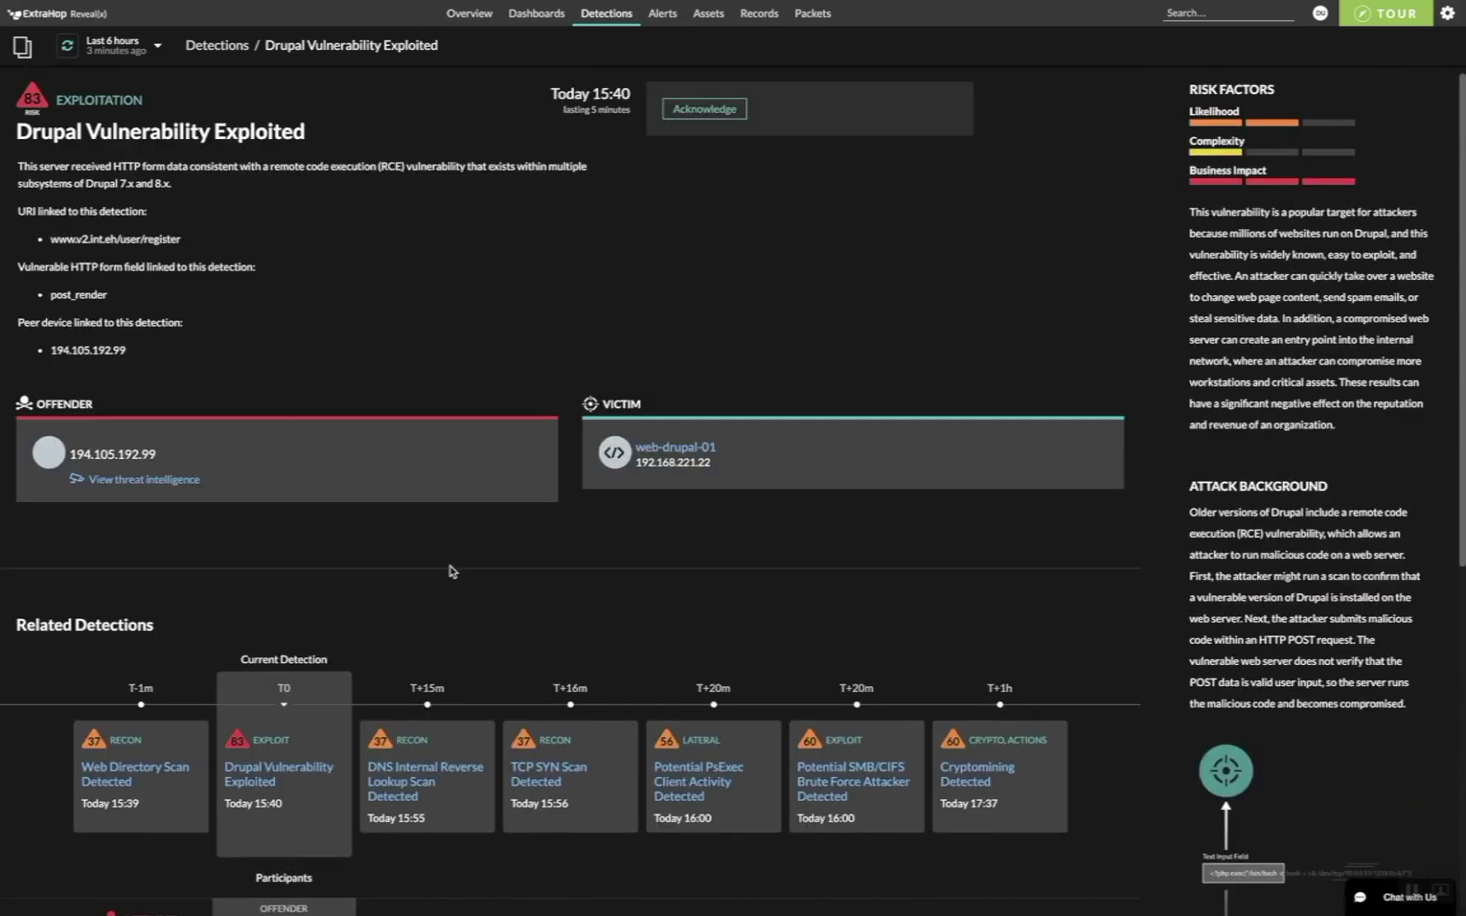
scroll(451, 570, "down", 3)
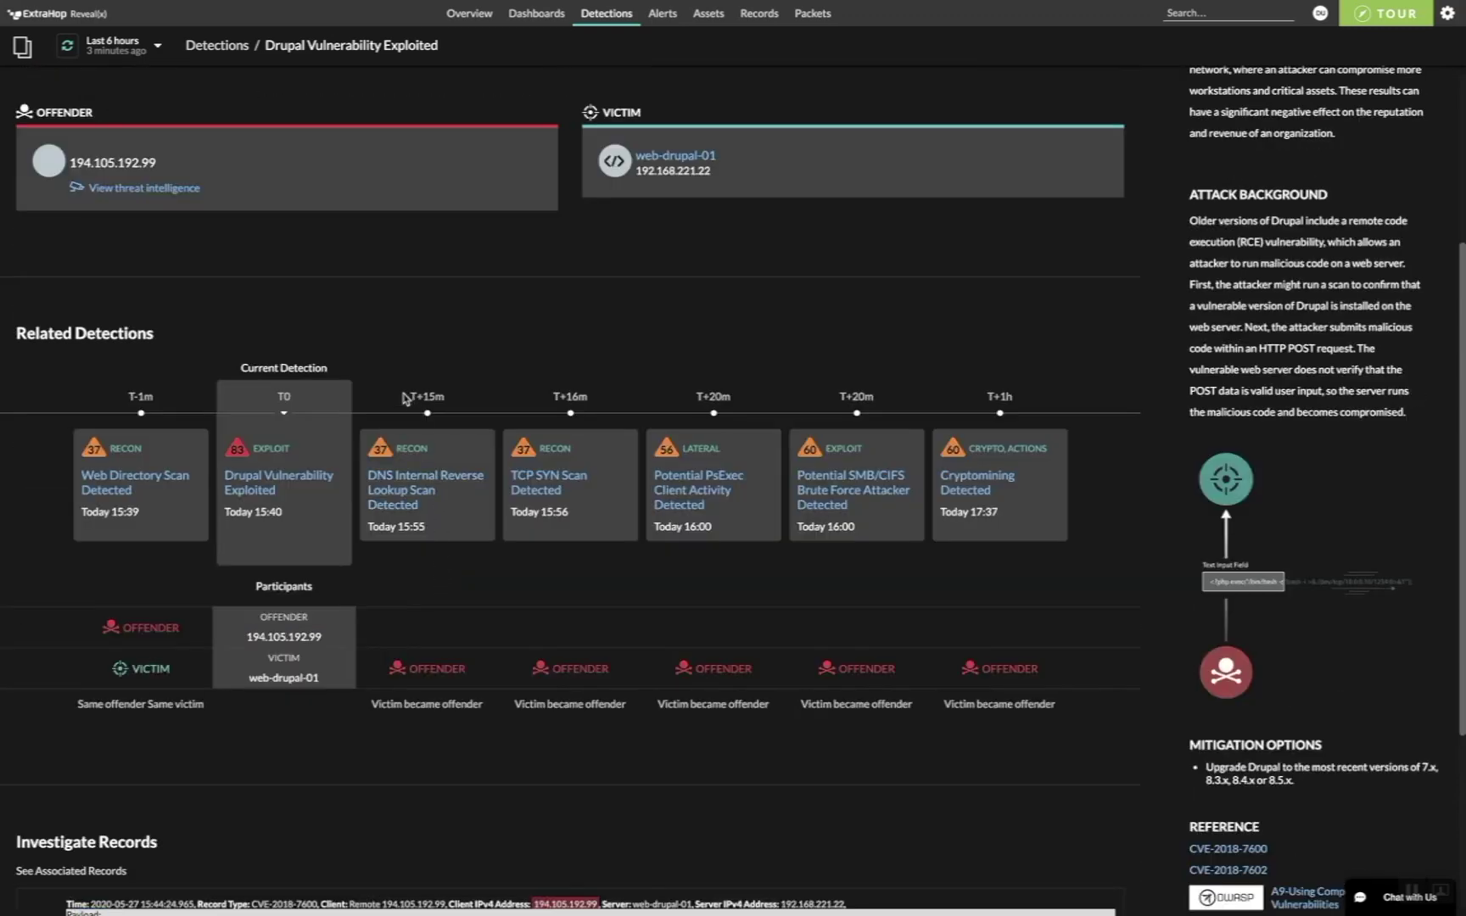
left_click_drag(375, 698, 469, 705)
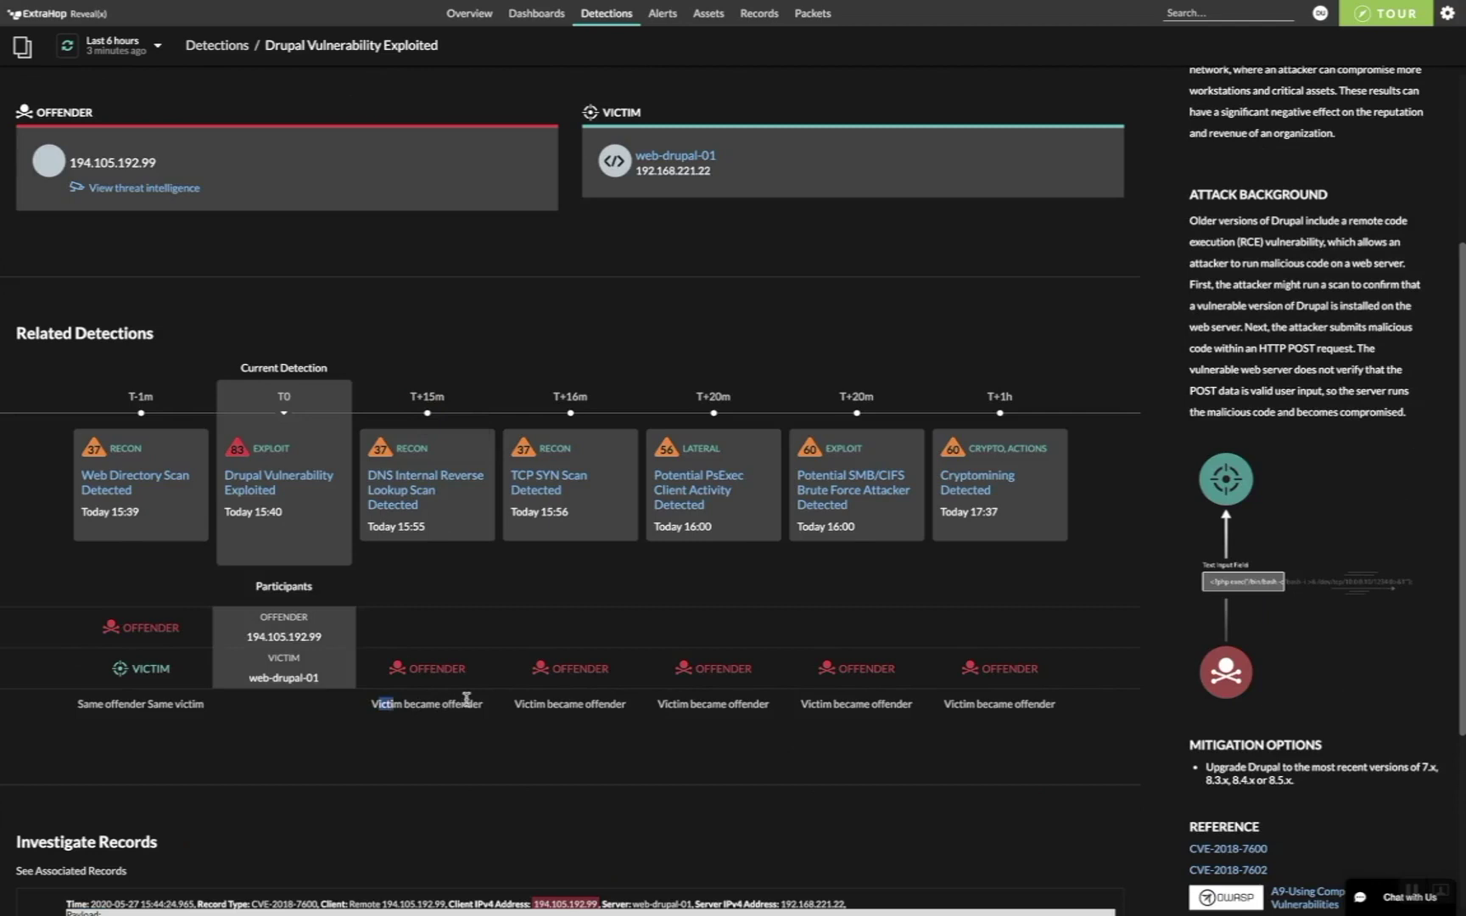
left_click(408, 489)
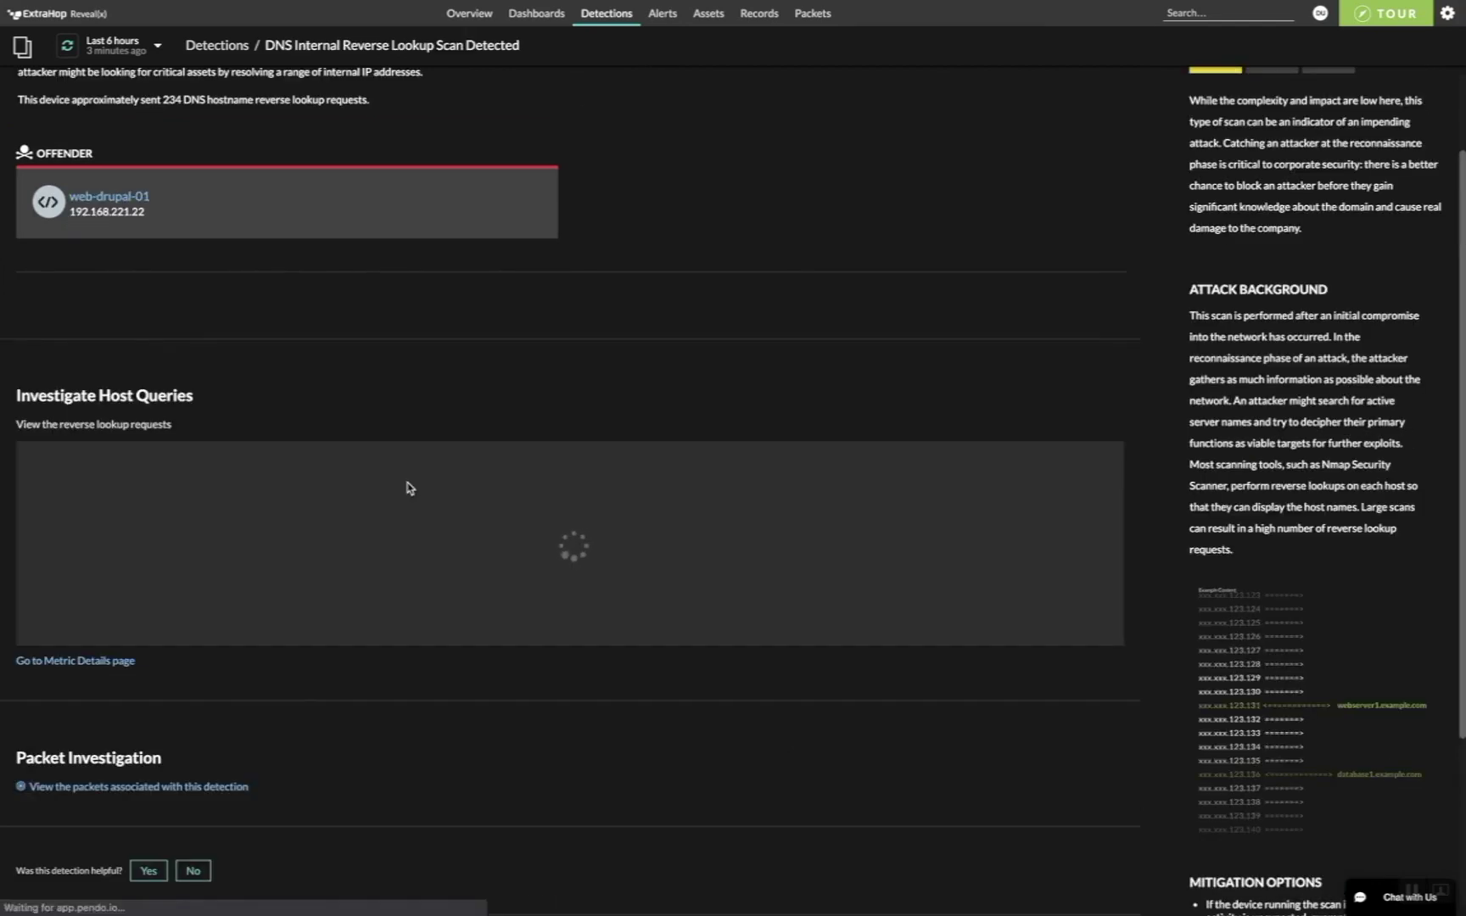
View the reverse lookup requests in the Investigate Host Queries table.
scroll(414, 543, "down", 6)
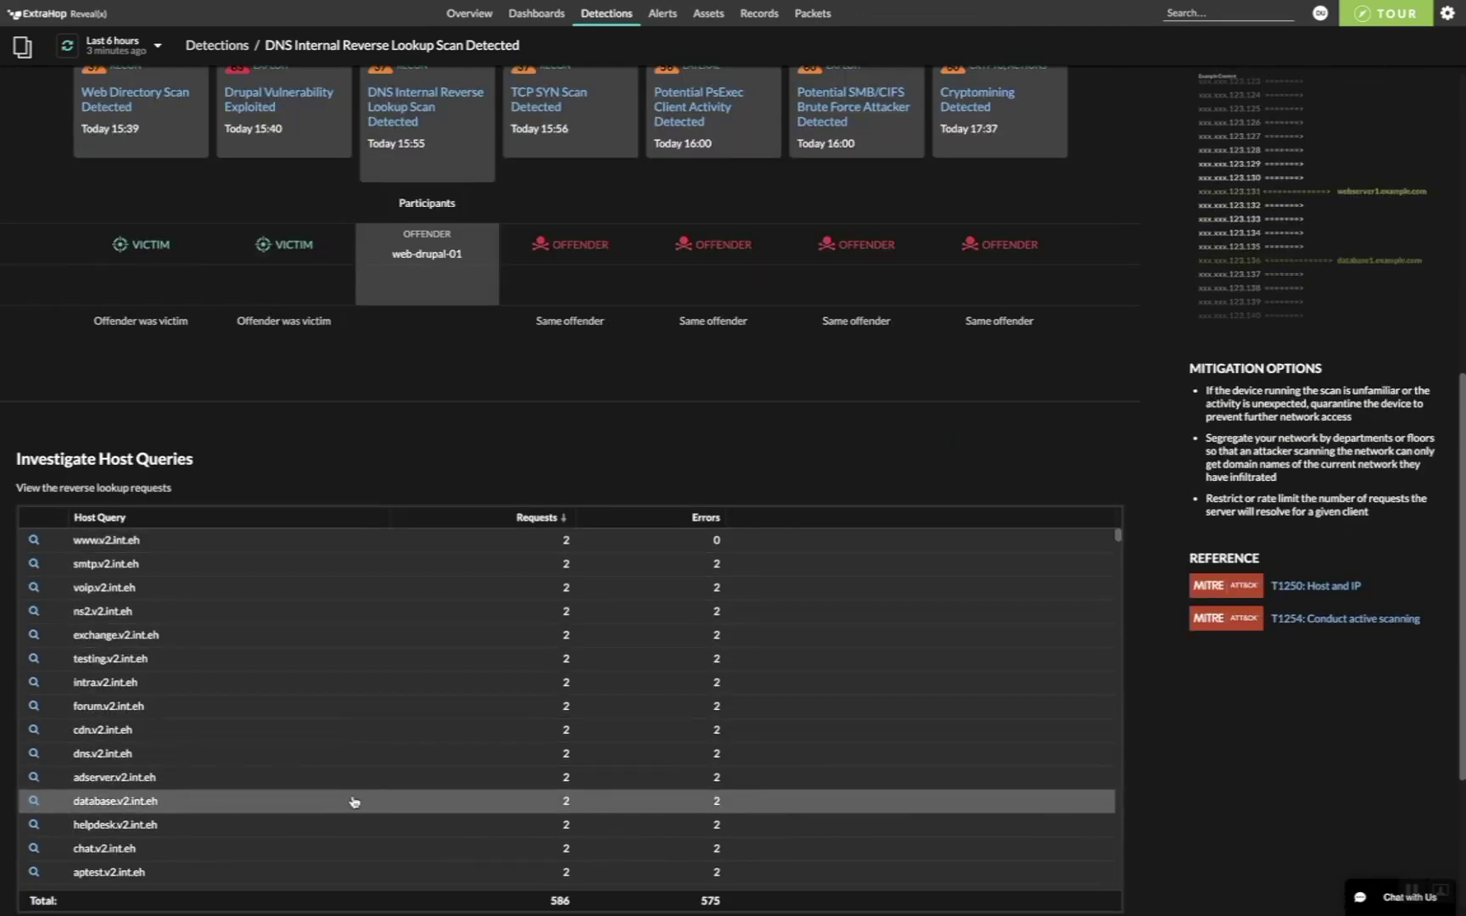
scroll(353, 792, "down", 3)
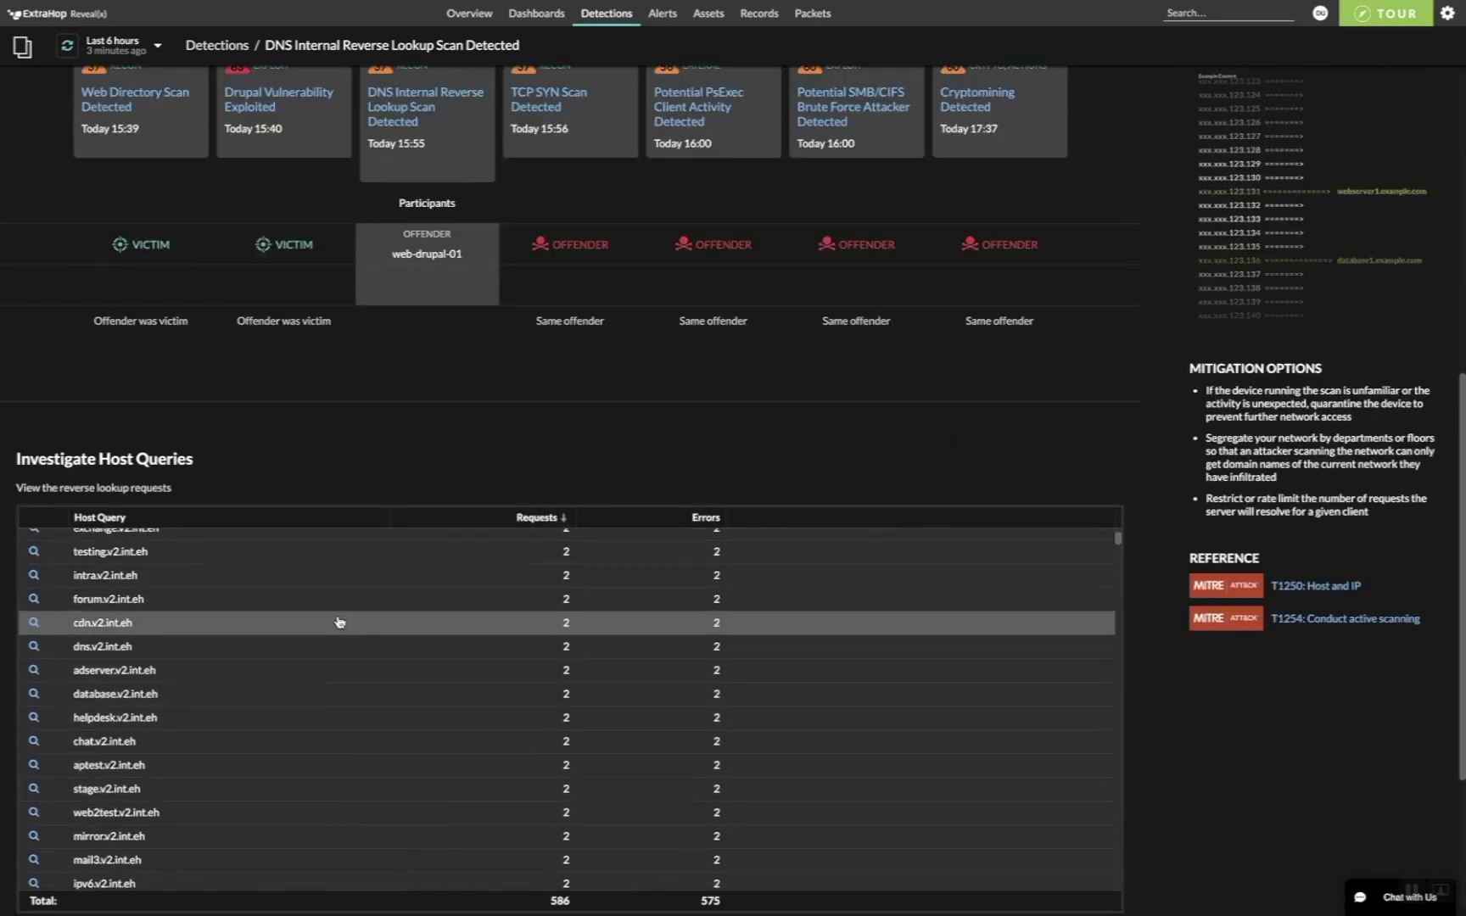
scroll(373, 662, "up", 2)
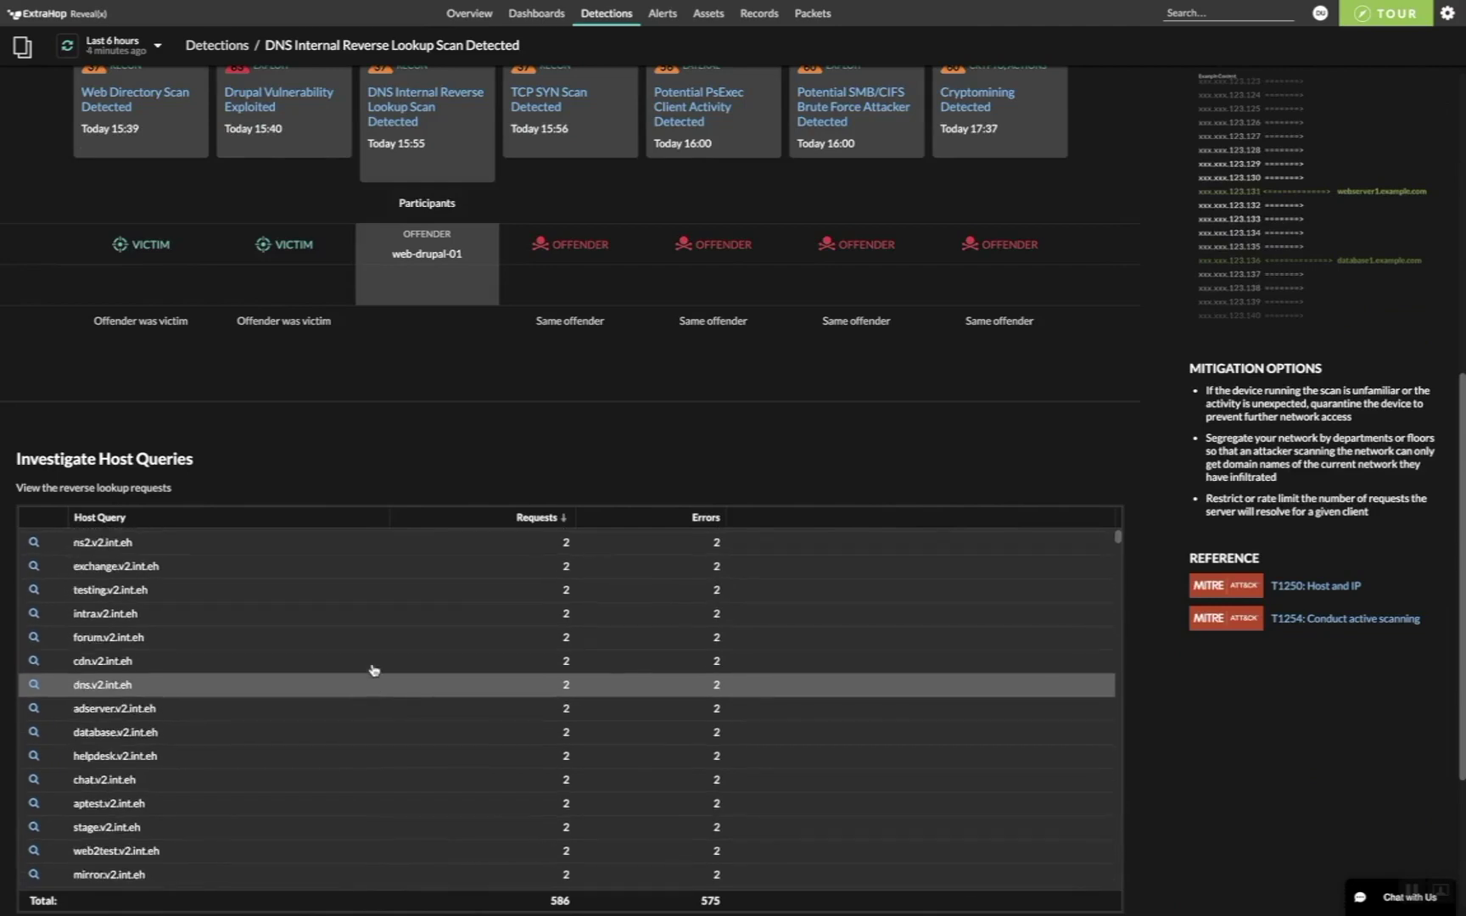
Highlight the T+1m time offset in the Related Detections timeline and open the TCP SYN Scan detection.
scroll(519, 500, "up", 2)
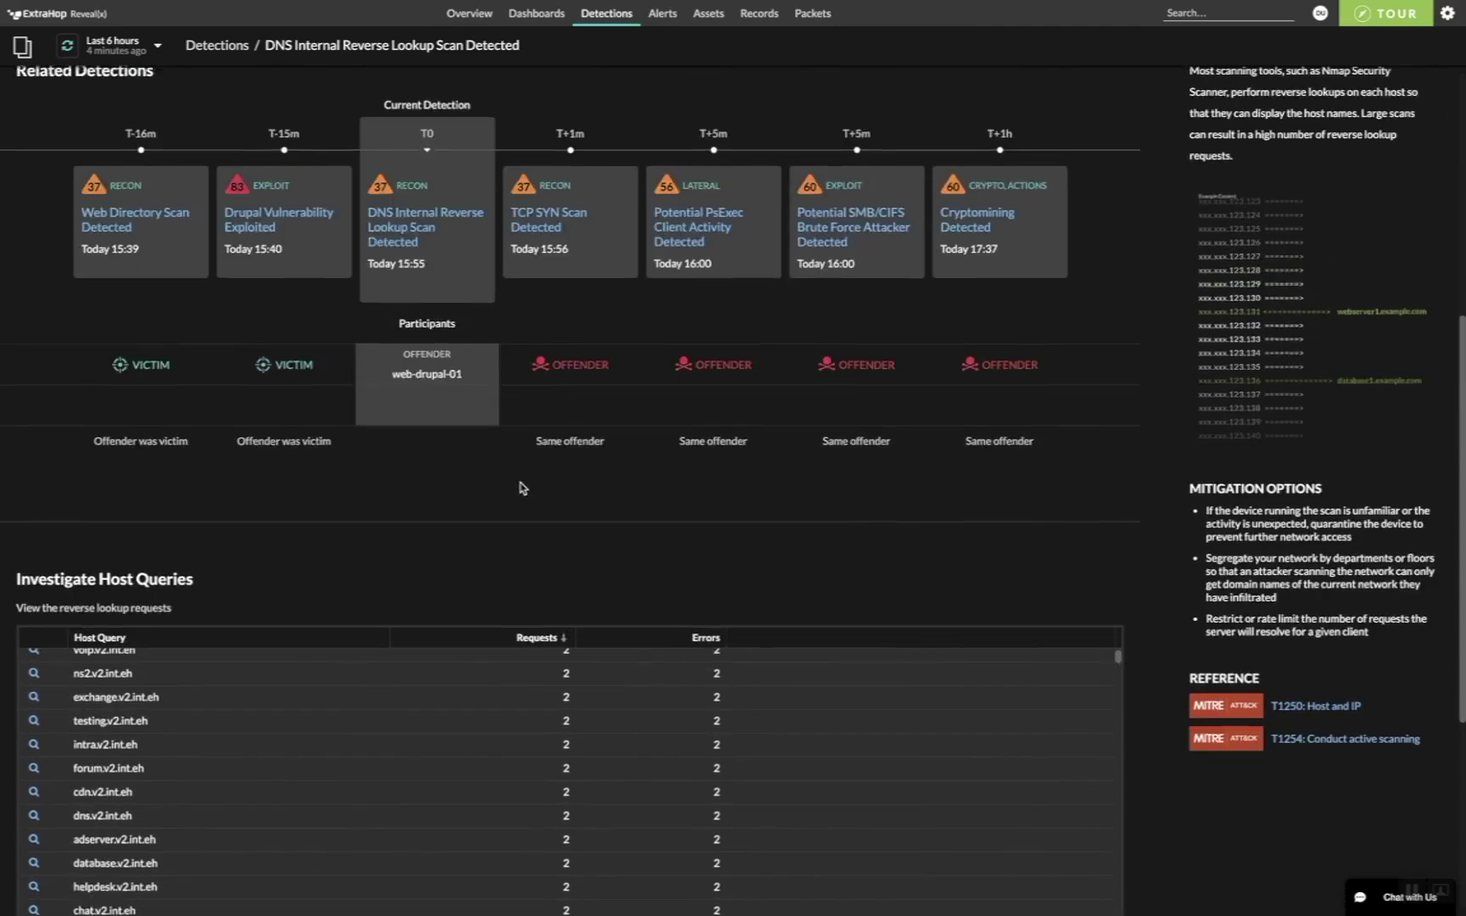
scroll(521, 484, "up", 2)
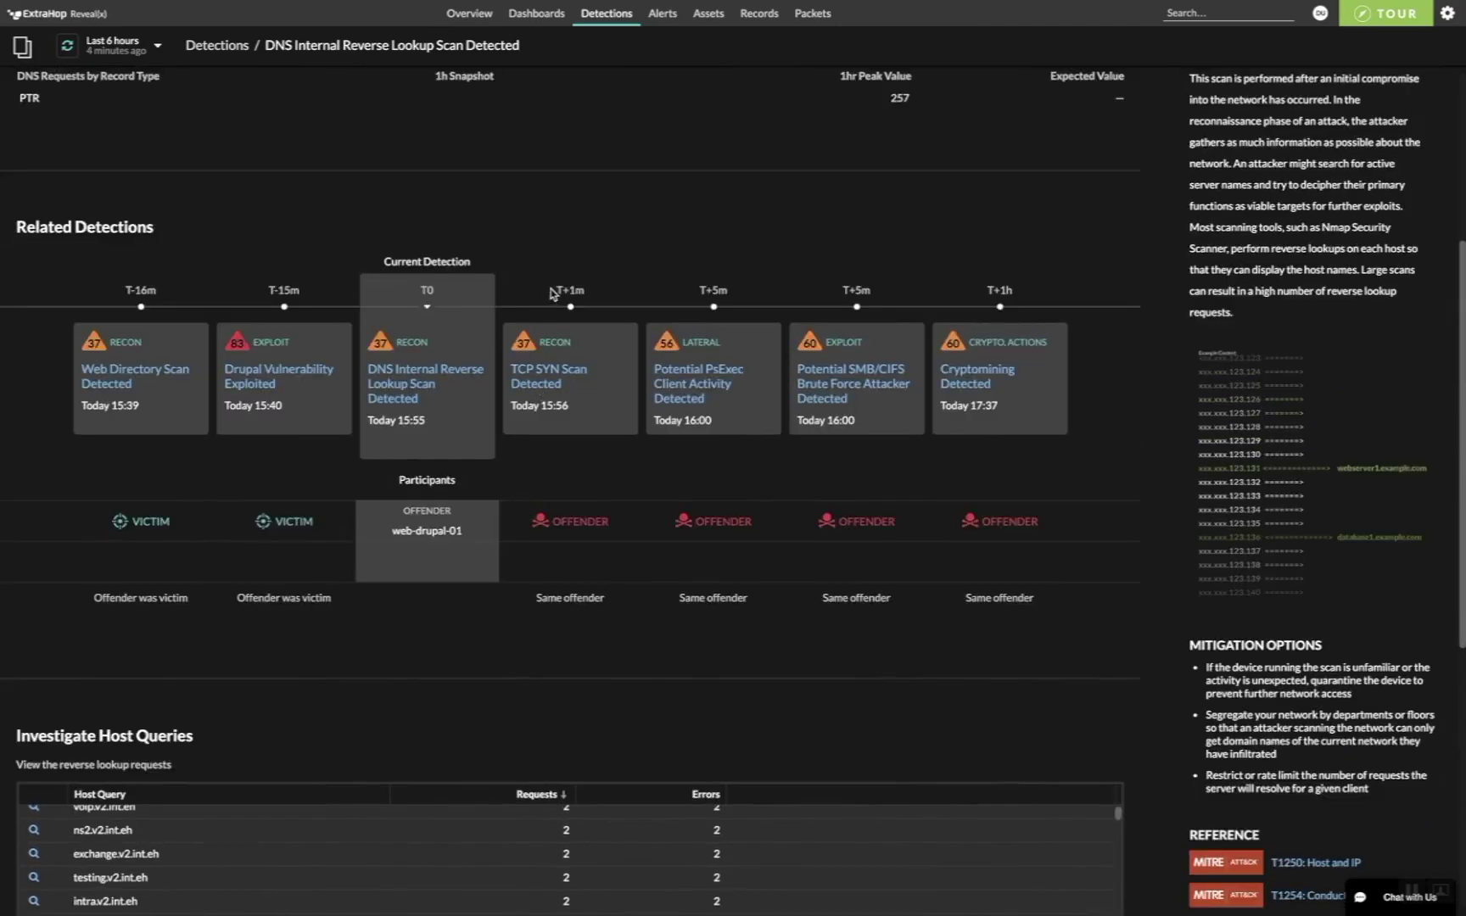
left_click_drag(552, 290, 586, 291)
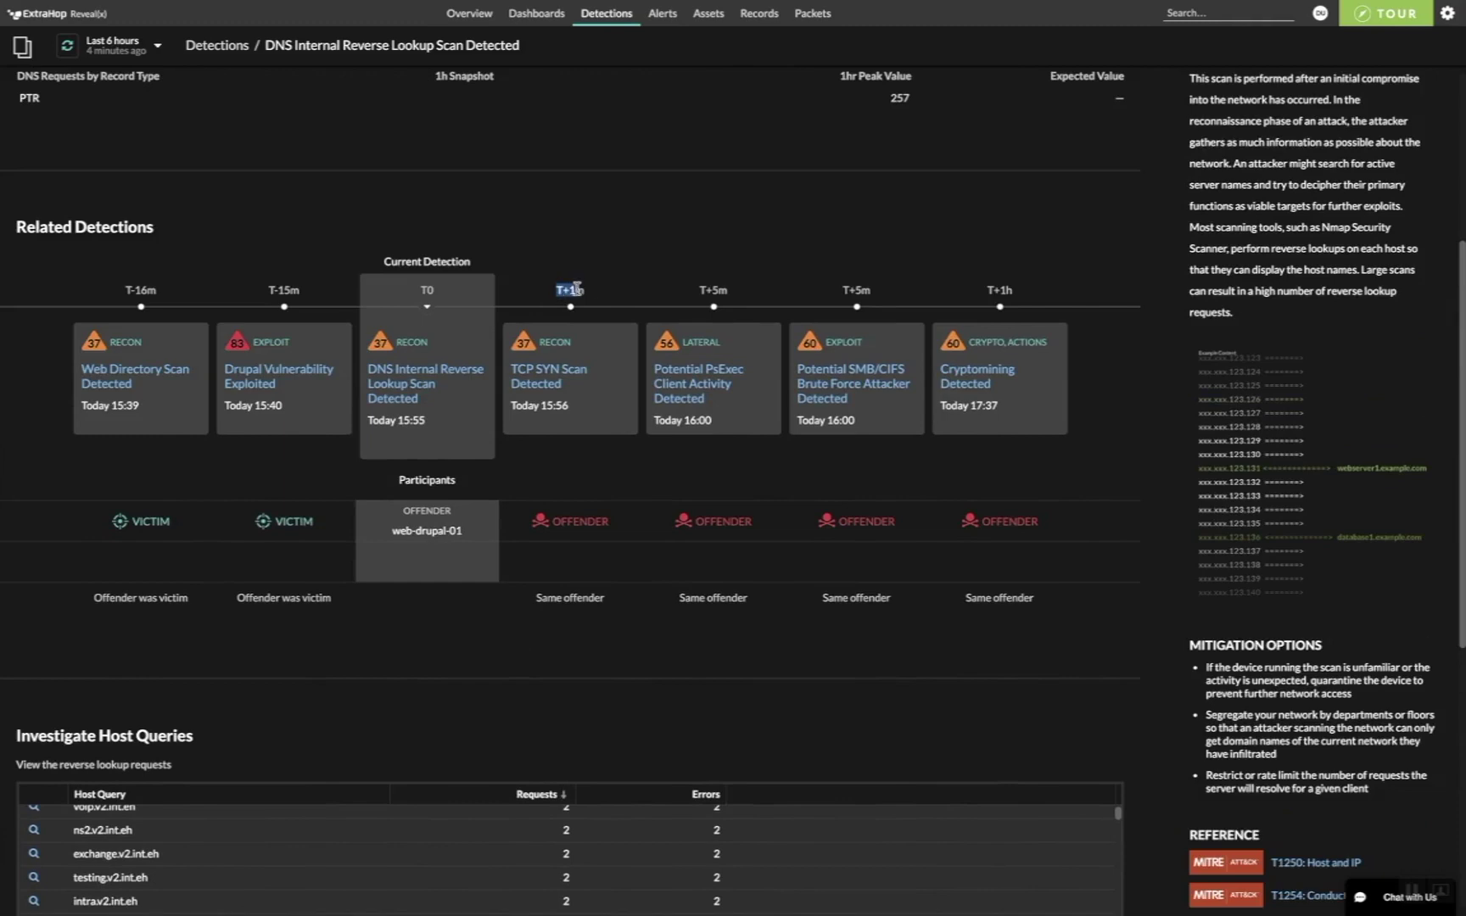
left_click(550, 376)
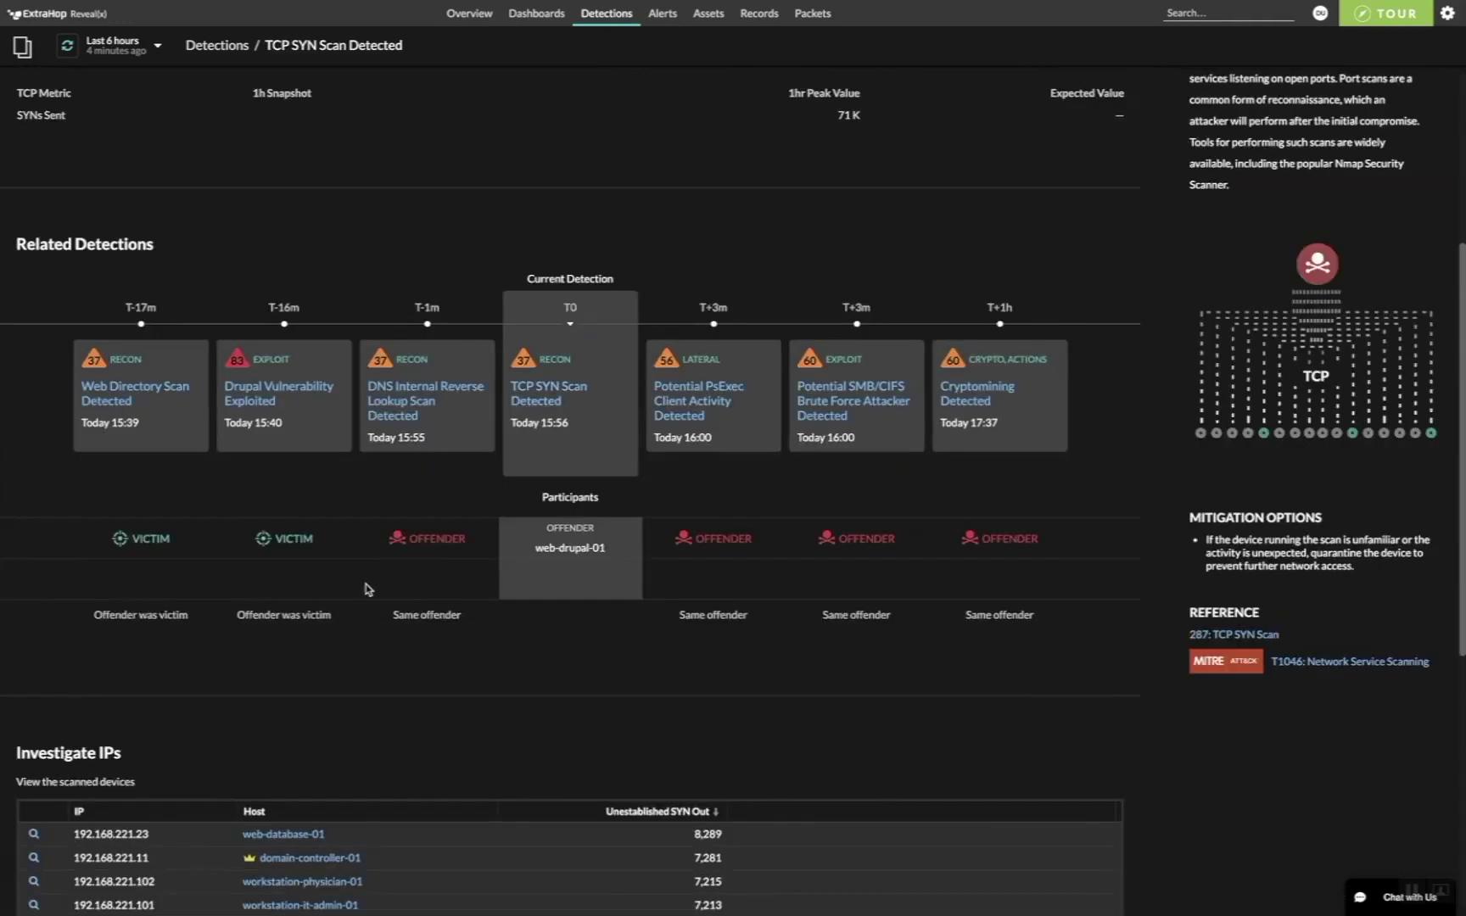
View the scanned devices under Investigate IPs, and highlight the Drupal Vulnerability Exploited entry in the Related Detections timeline.
scroll(365, 594, "down", 3)
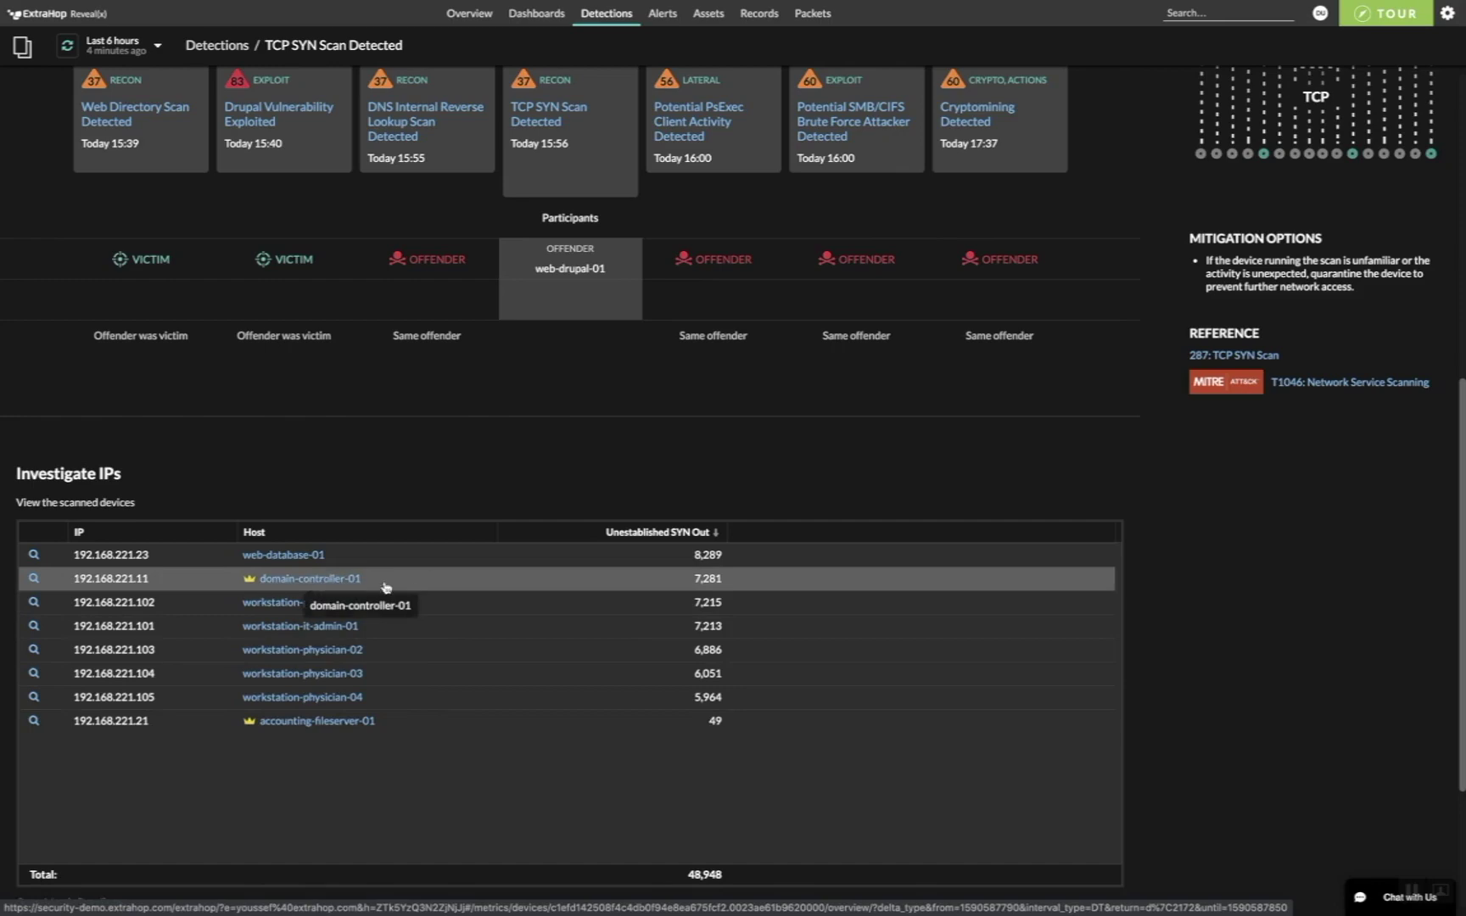
scroll(414, 587, "up", 3)
scroll(416, 589, "up", 3)
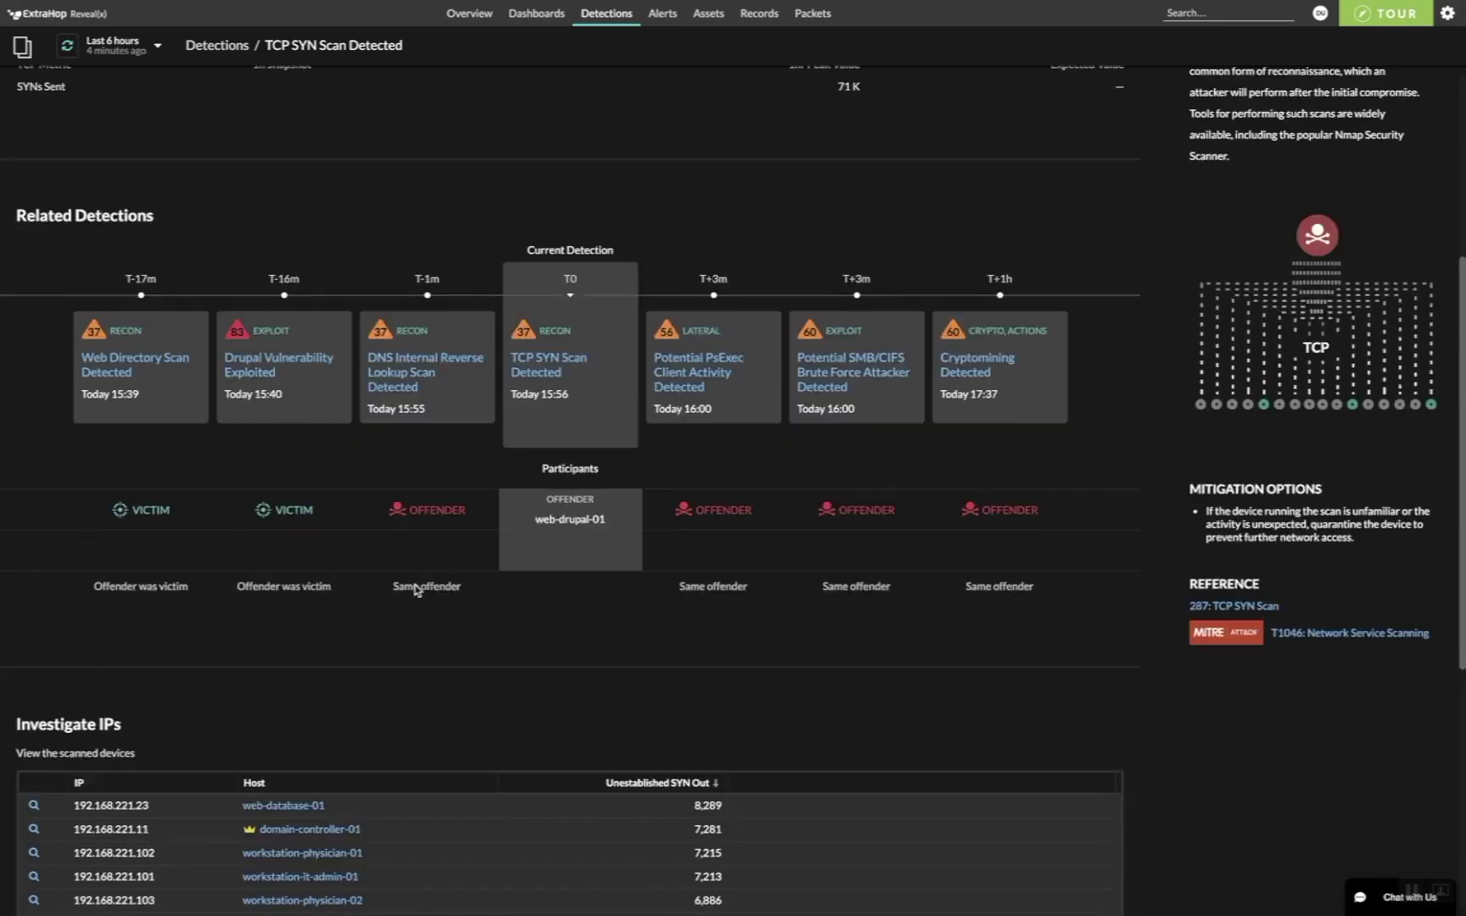
scroll(414, 584, "up", 4)
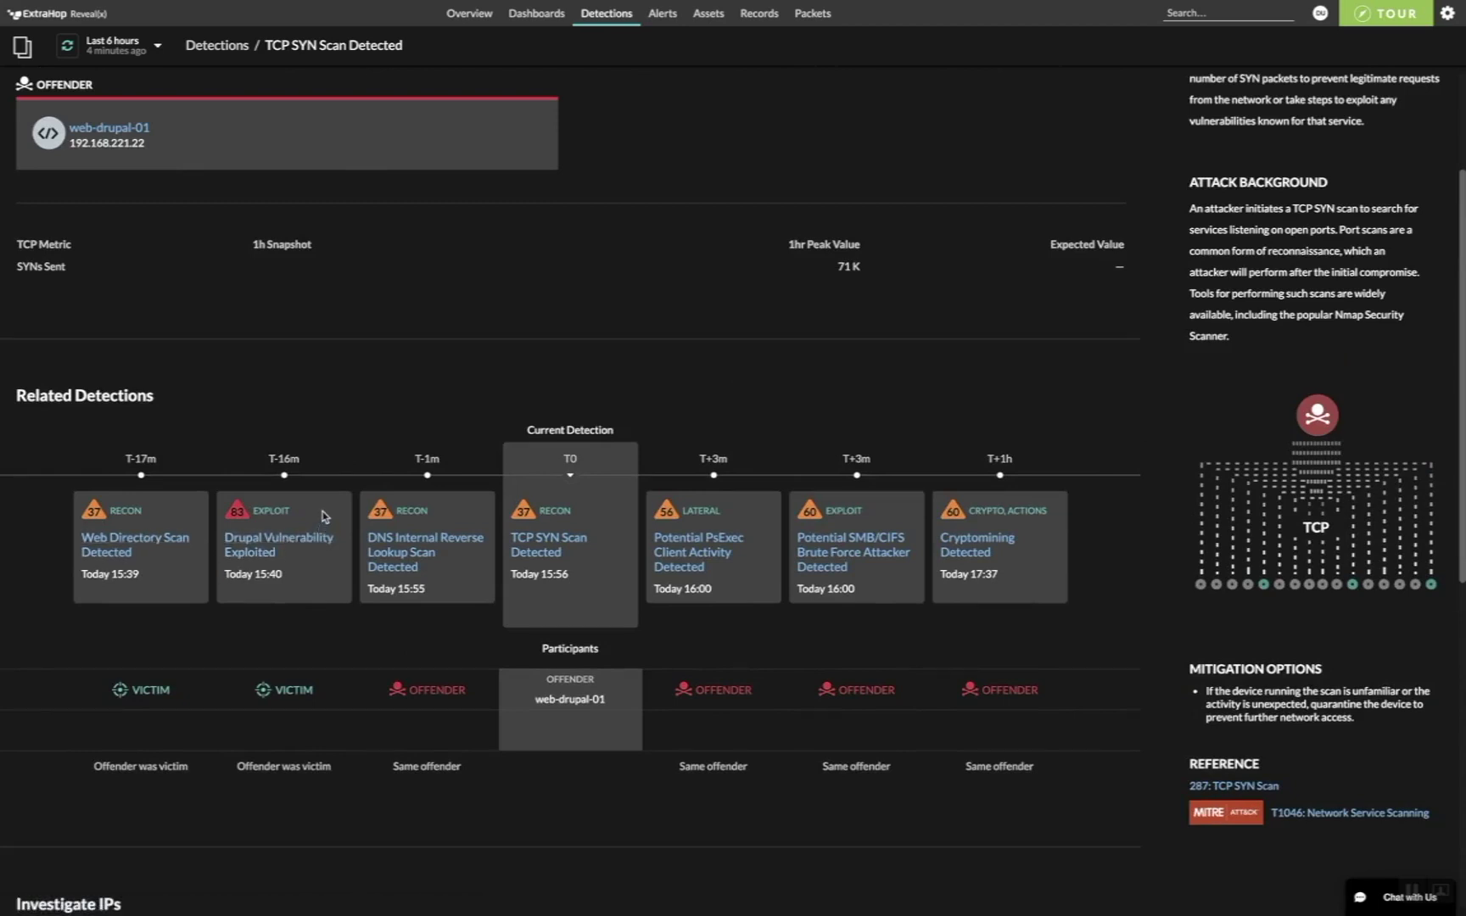
left_click_drag(224, 538, 323, 583)
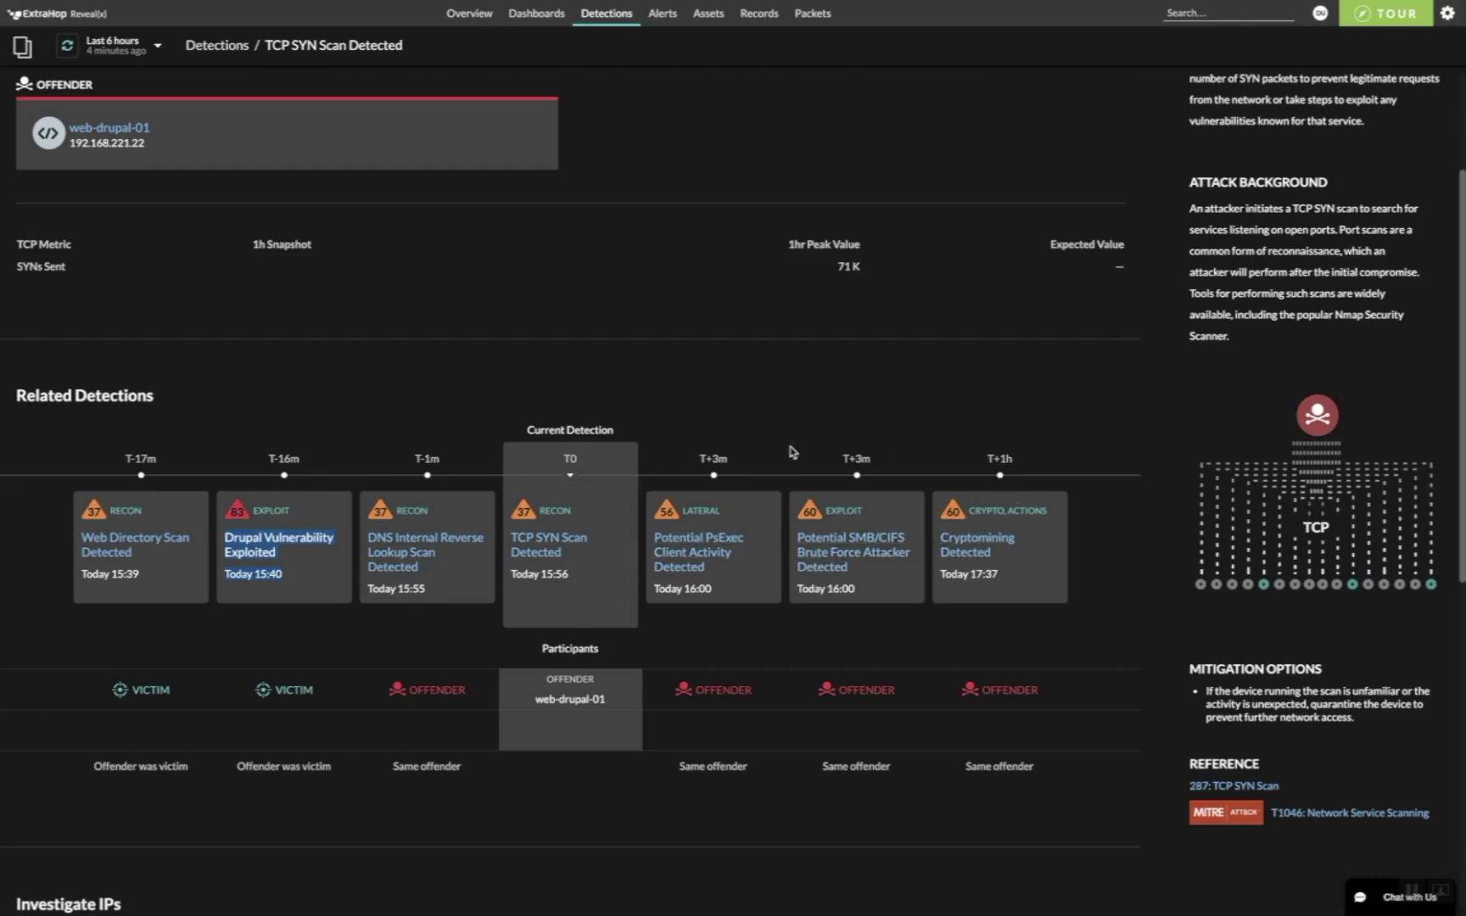
Open the Potential PsExec Client Activity detection, and return to the Drupal Vulnerability Exploited detection to view its Related Detections timeline.
left_click(733, 543)
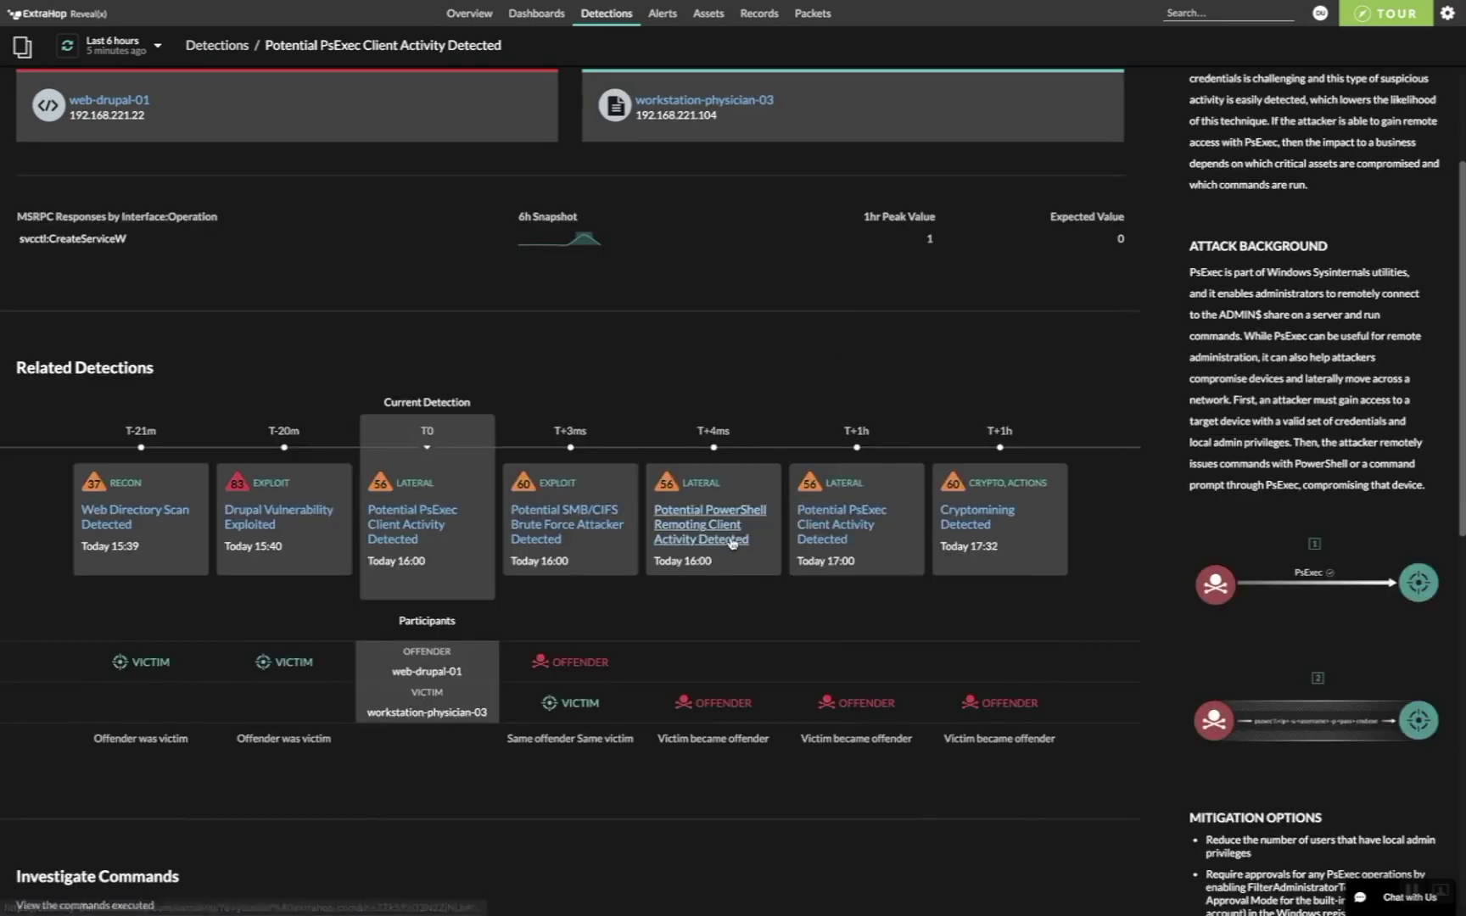
left_click(289, 516)
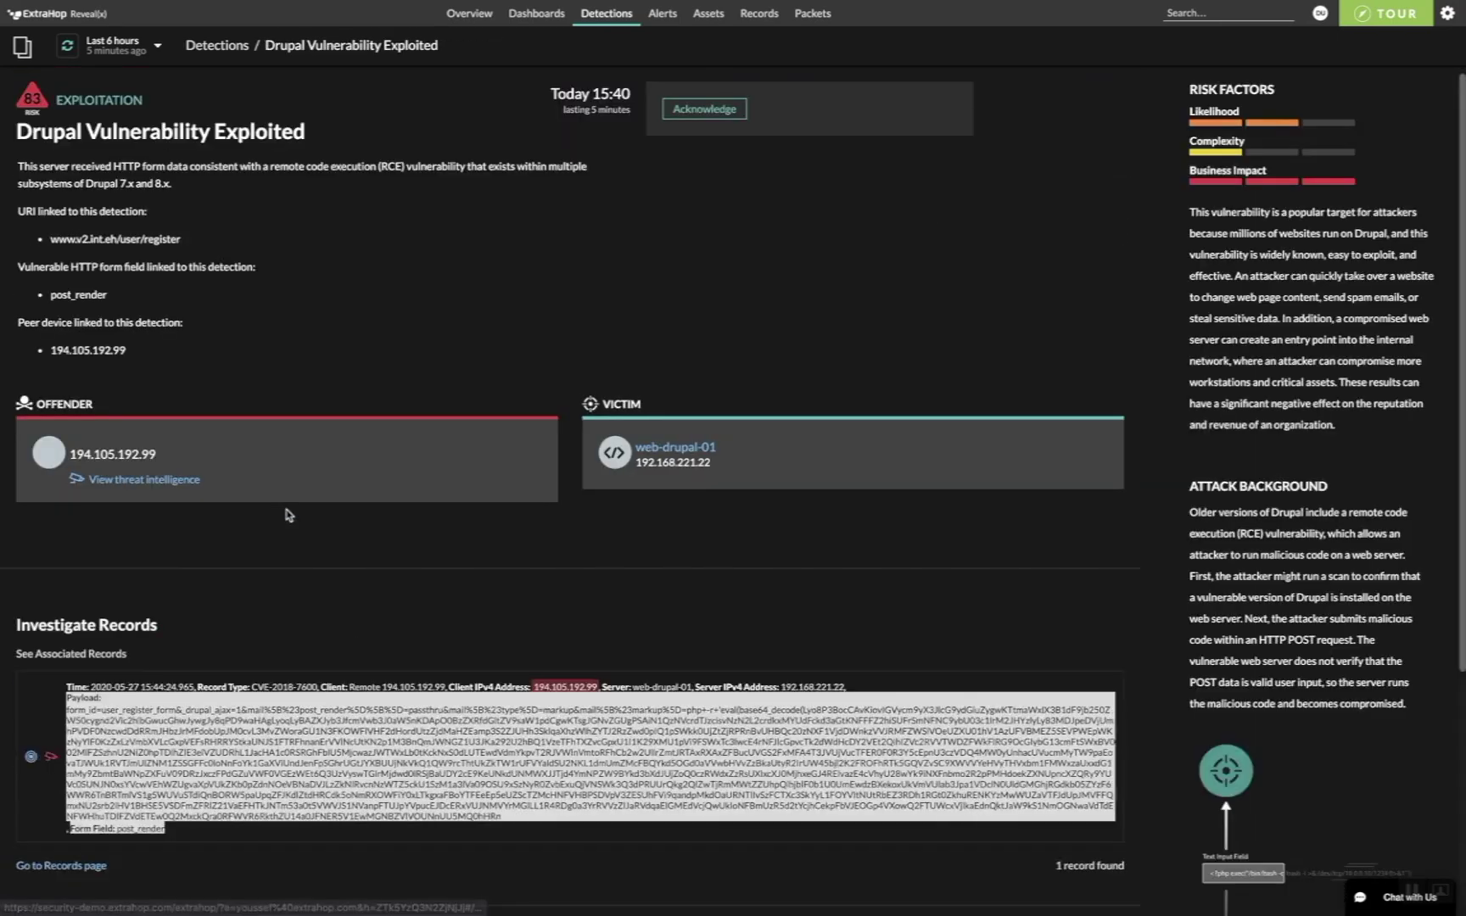
scroll(577, 621, "down", 1)
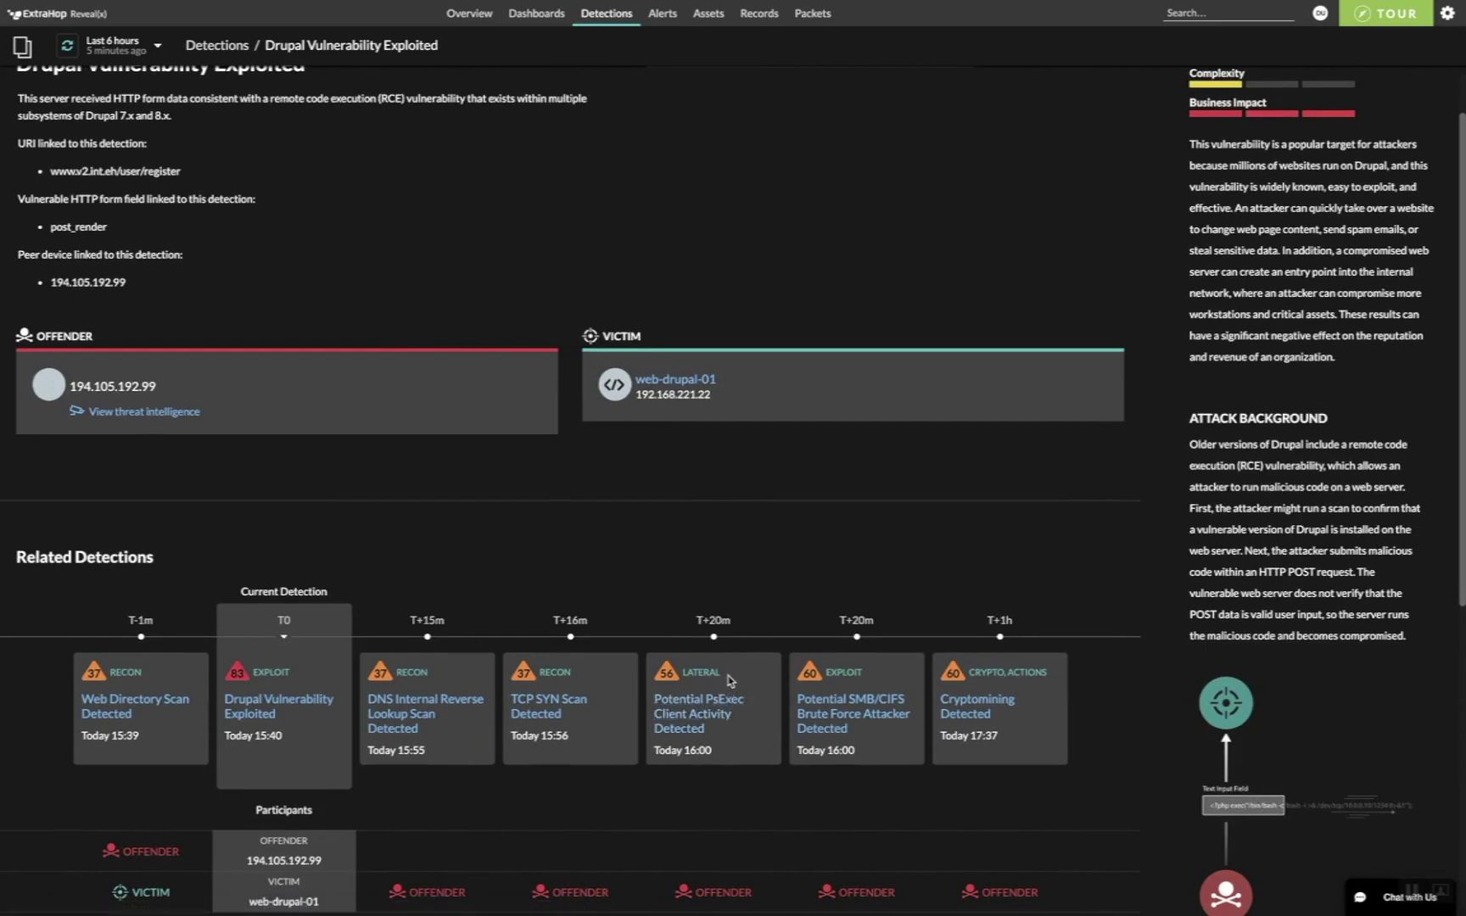
Highlight the LATERAL category, the Potential SMB/CIFS Brute Force entry and the CRYPTO, ACTIONS category in the Related Detections timeline.
left_click_drag(720, 672, 688, 680)
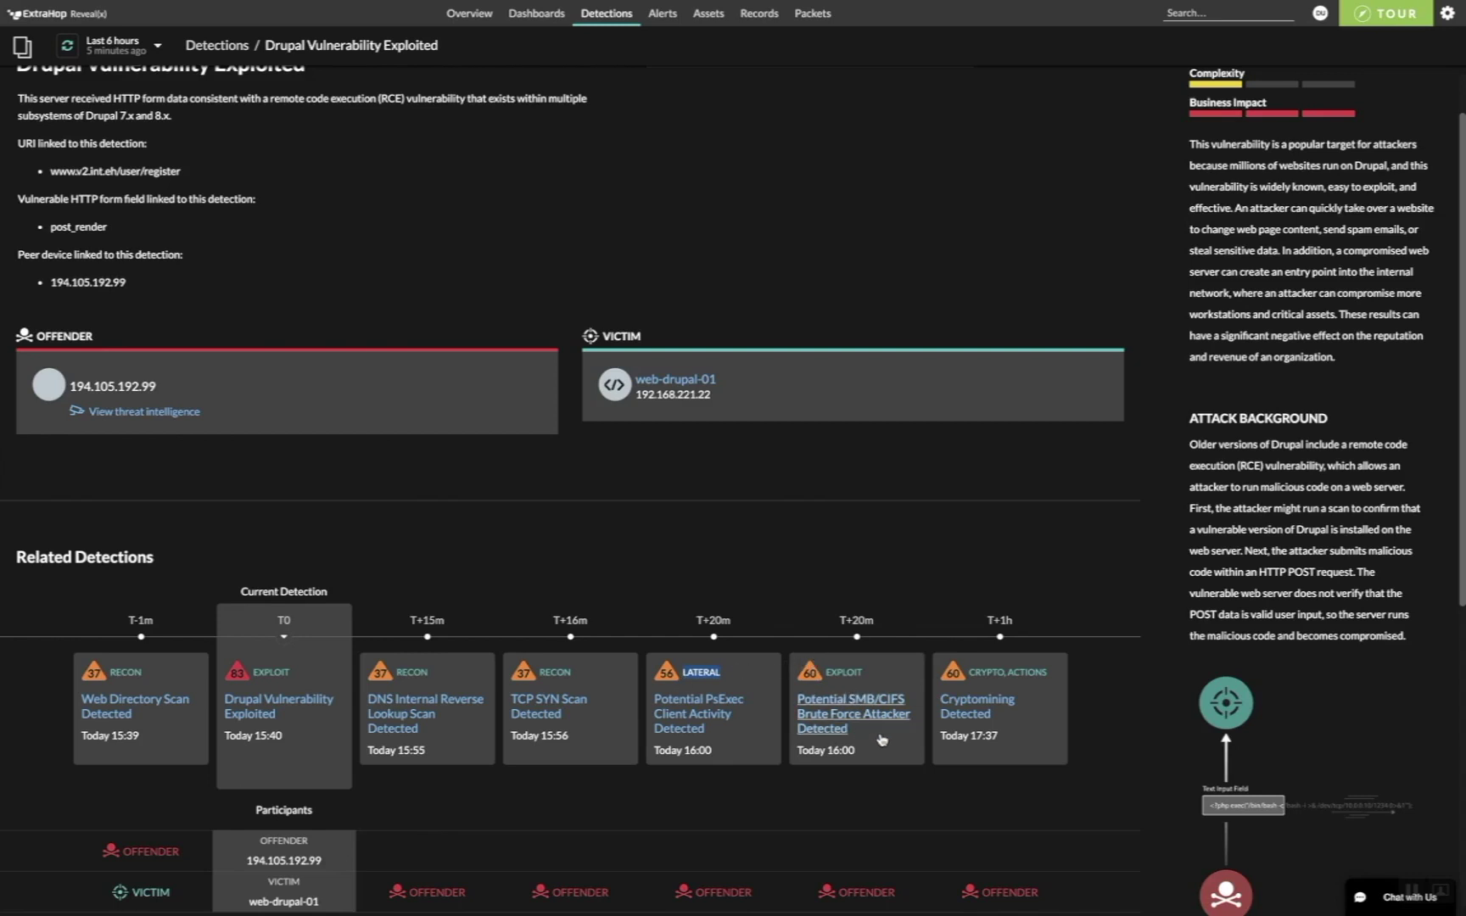
left_click_drag(895, 744, 799, 698)
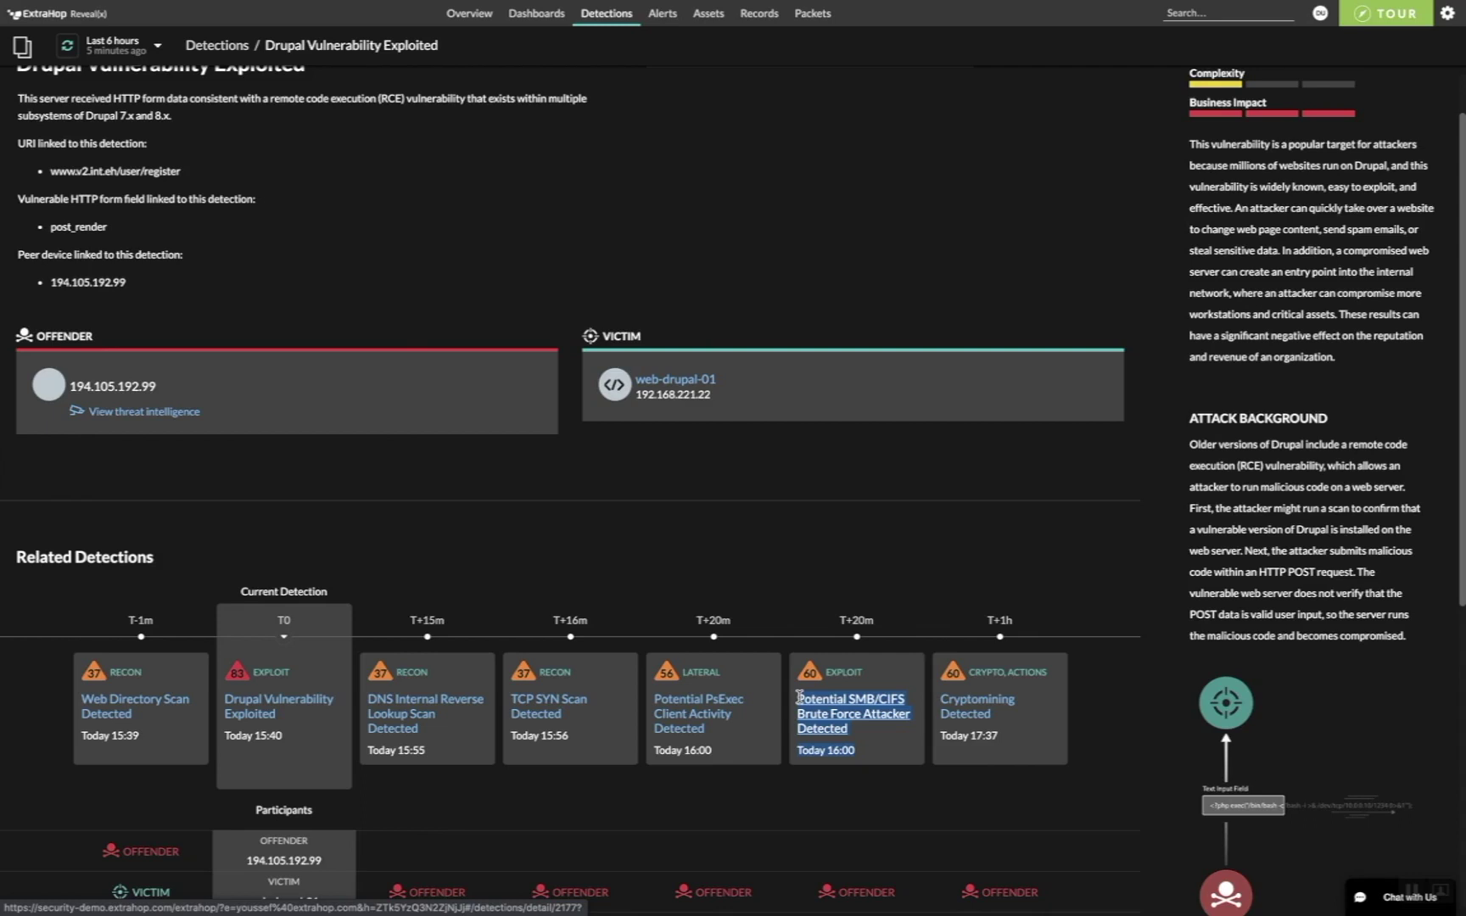
left_click(854, 536)
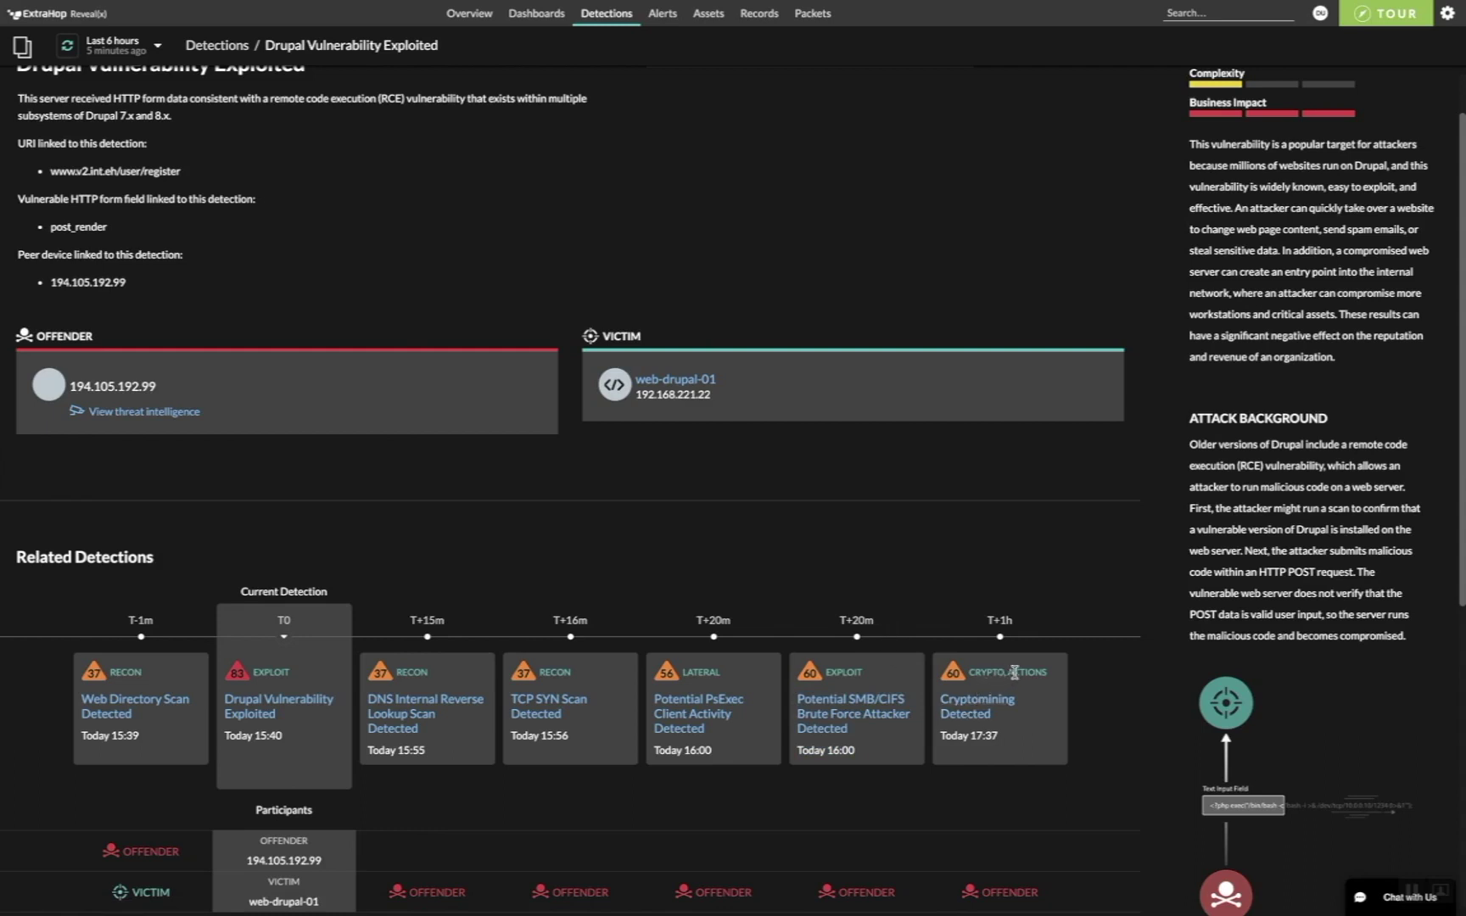
left_click_drag(974, 674, 1034, 677)
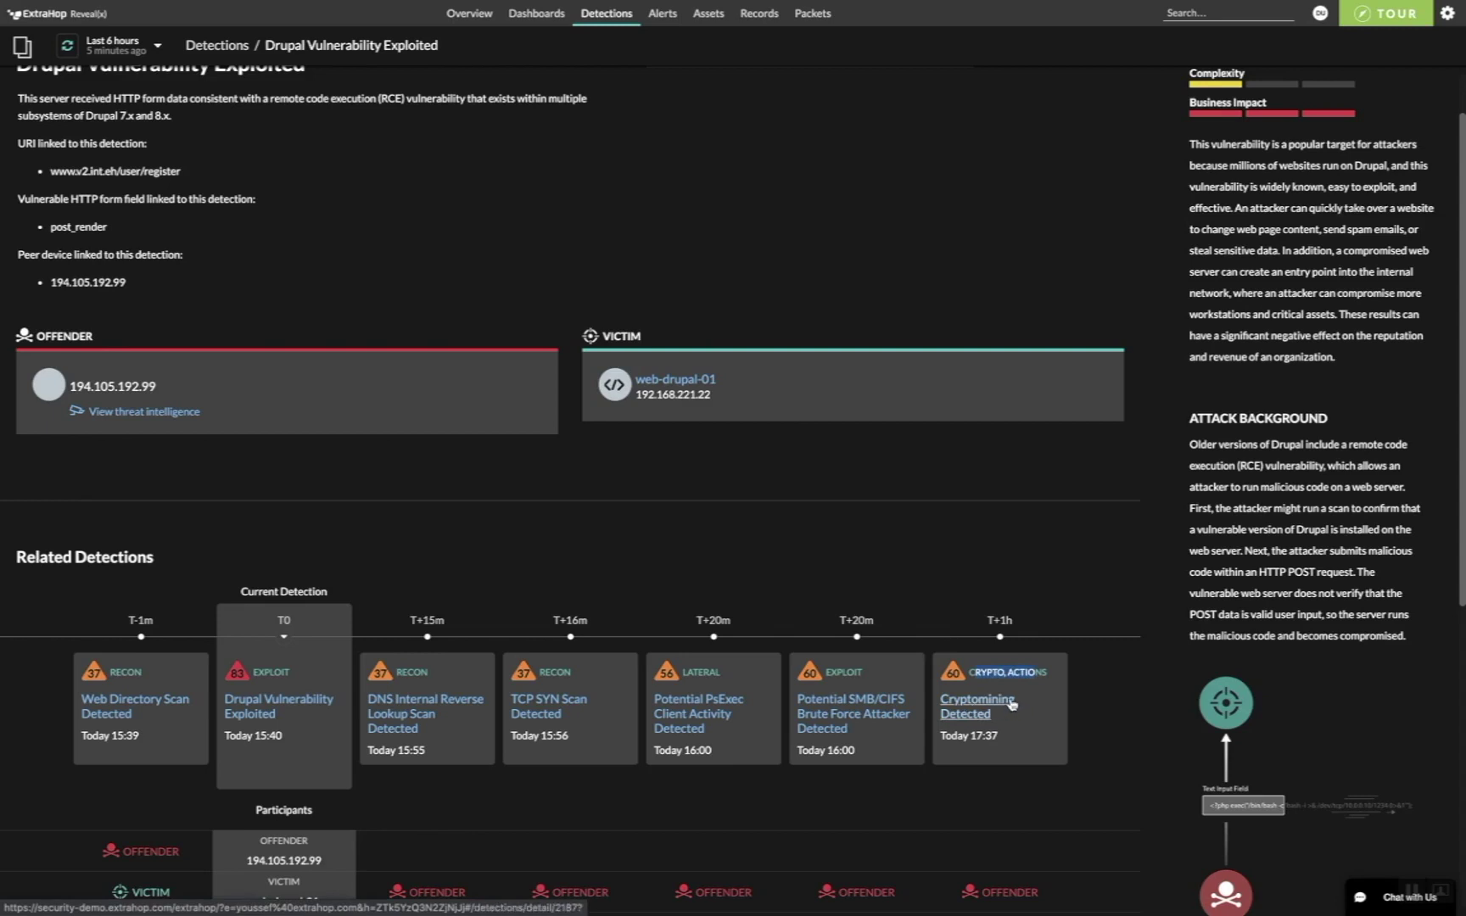
Open the Cryptomining Detected entry at T+1h and highlight the victim's IP address under Participants.
scroll(1011, 704, "down", 1)
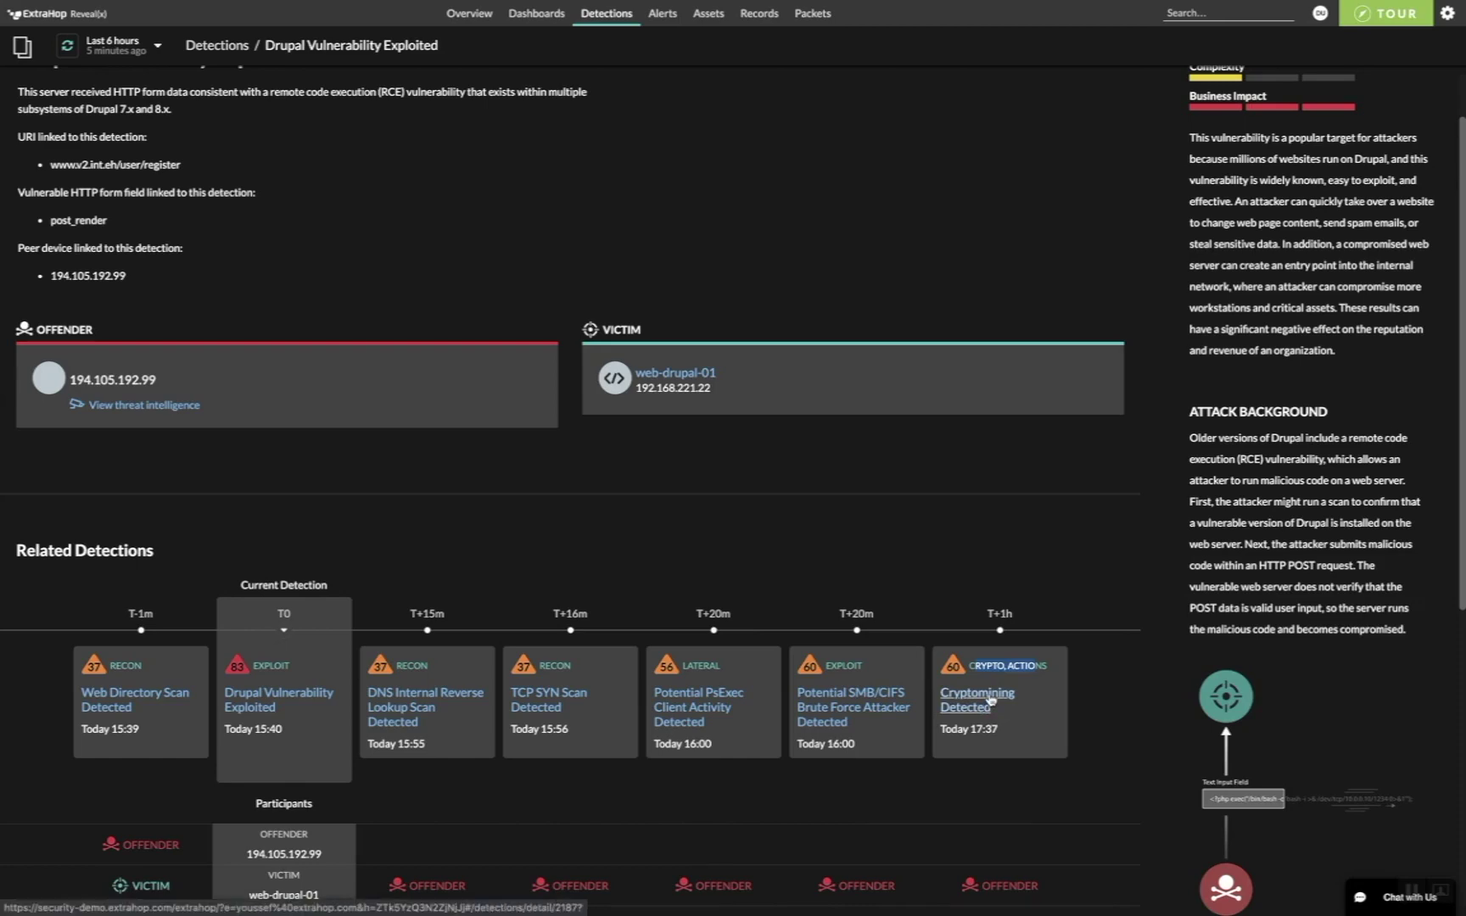
left_click(989, 698)
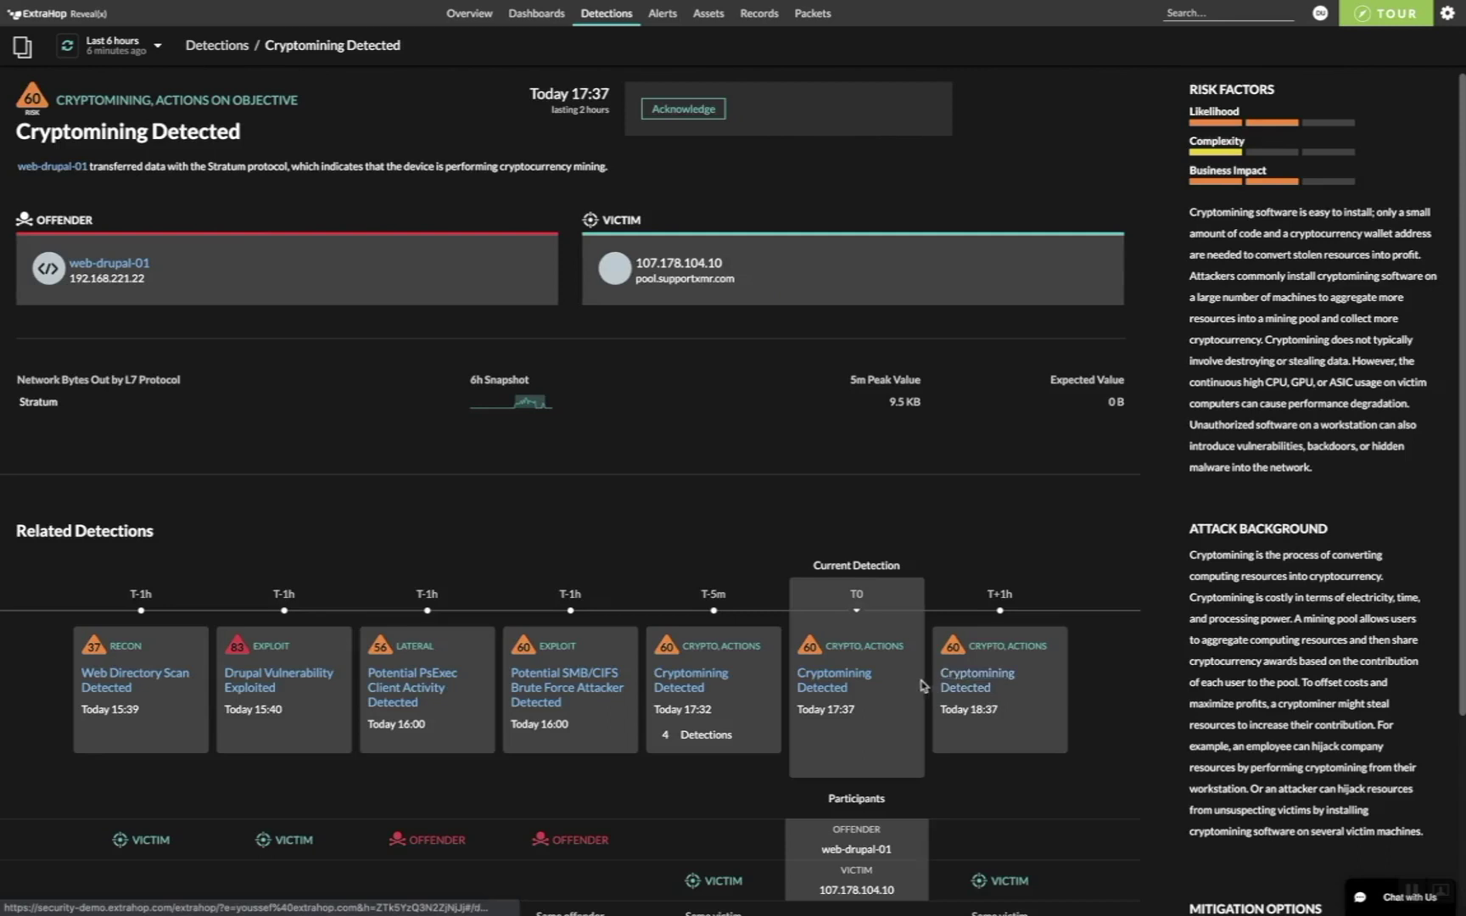
scroll(920, 691, "down", 1)
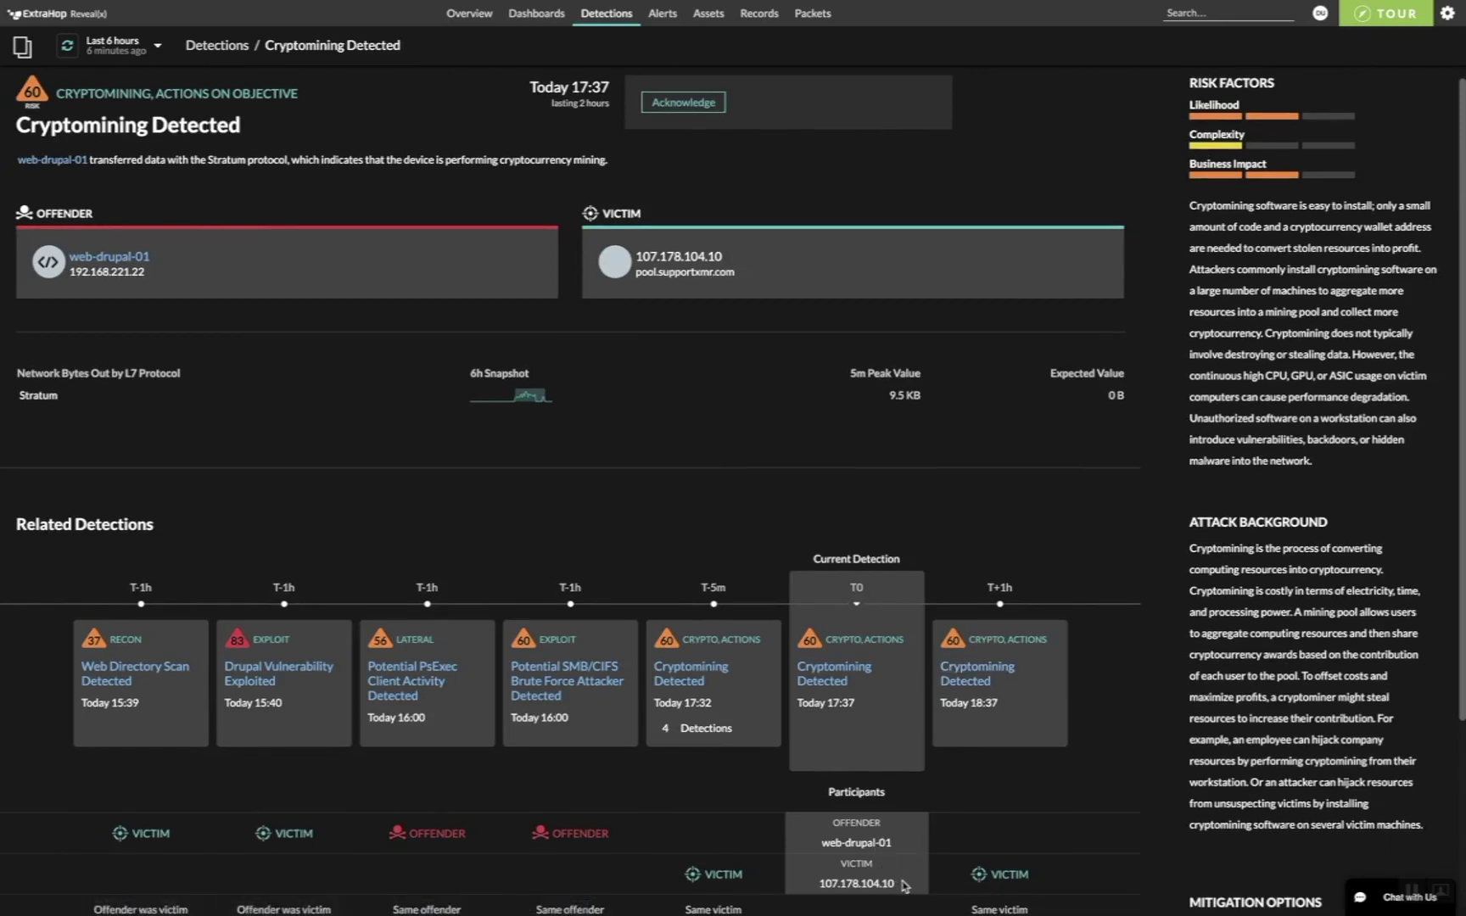
left_click_drag(898, 887, 848, 882)
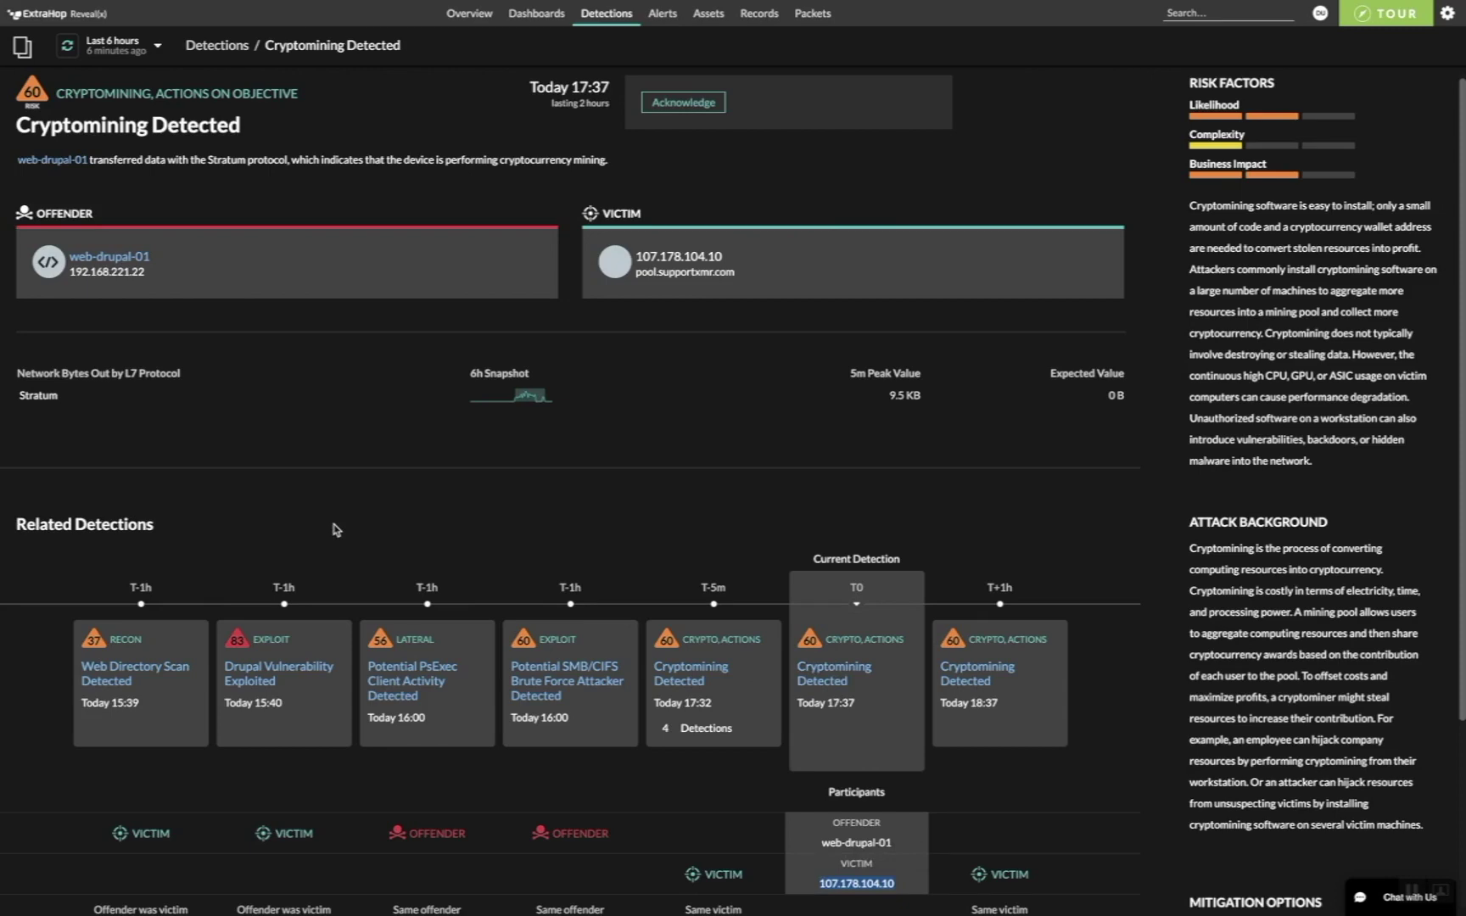
Open the related Web Directory Scan Detected entry and view its Investigate Servers and Investigate URIs tables.
left_click(157, 671)
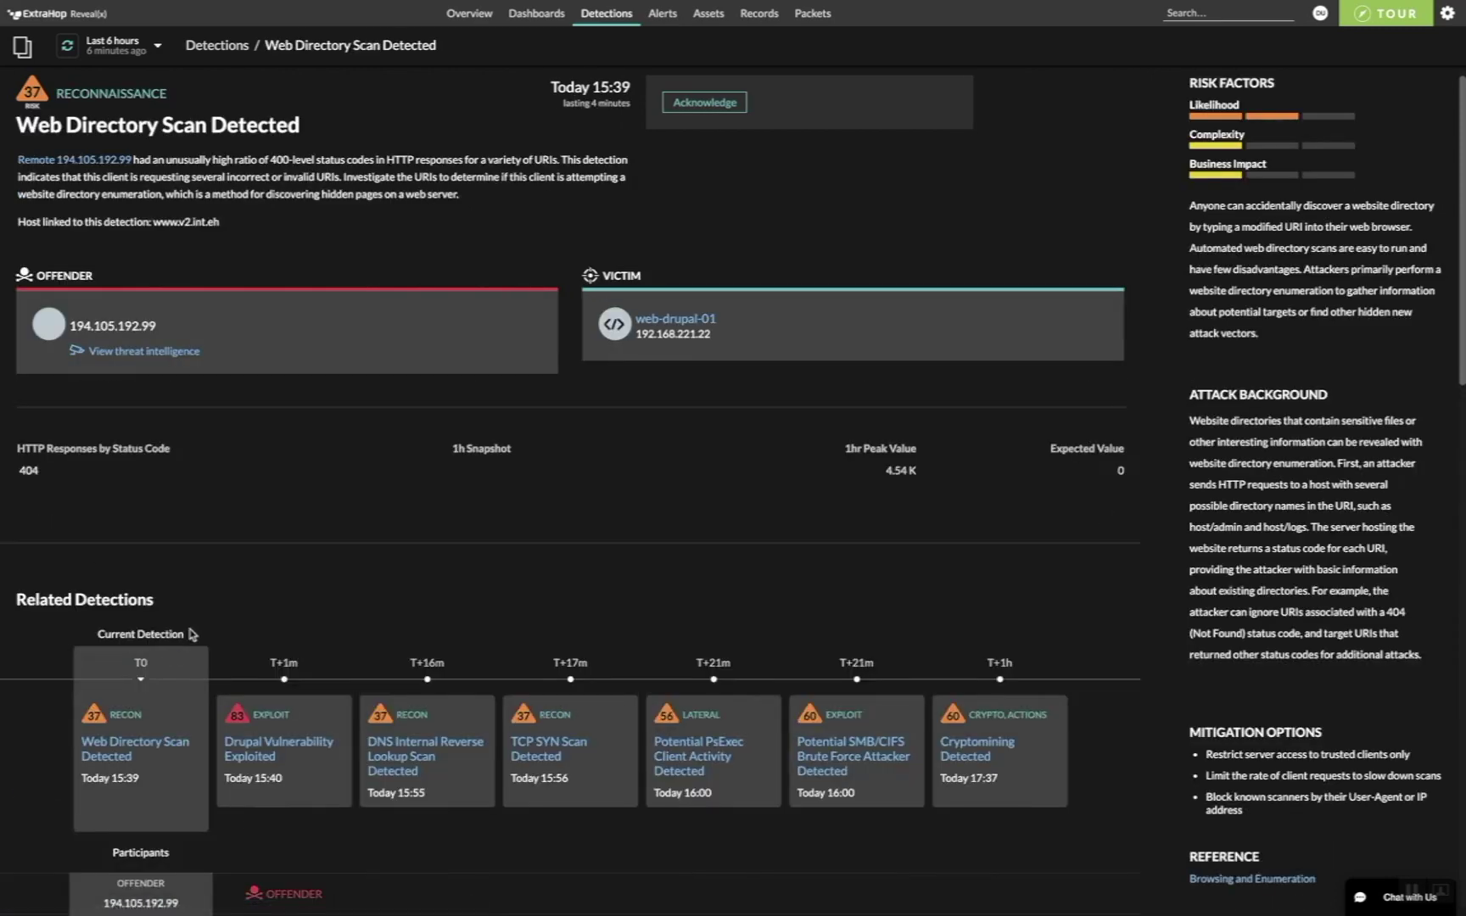
scroll(203, 626, "down", 1)
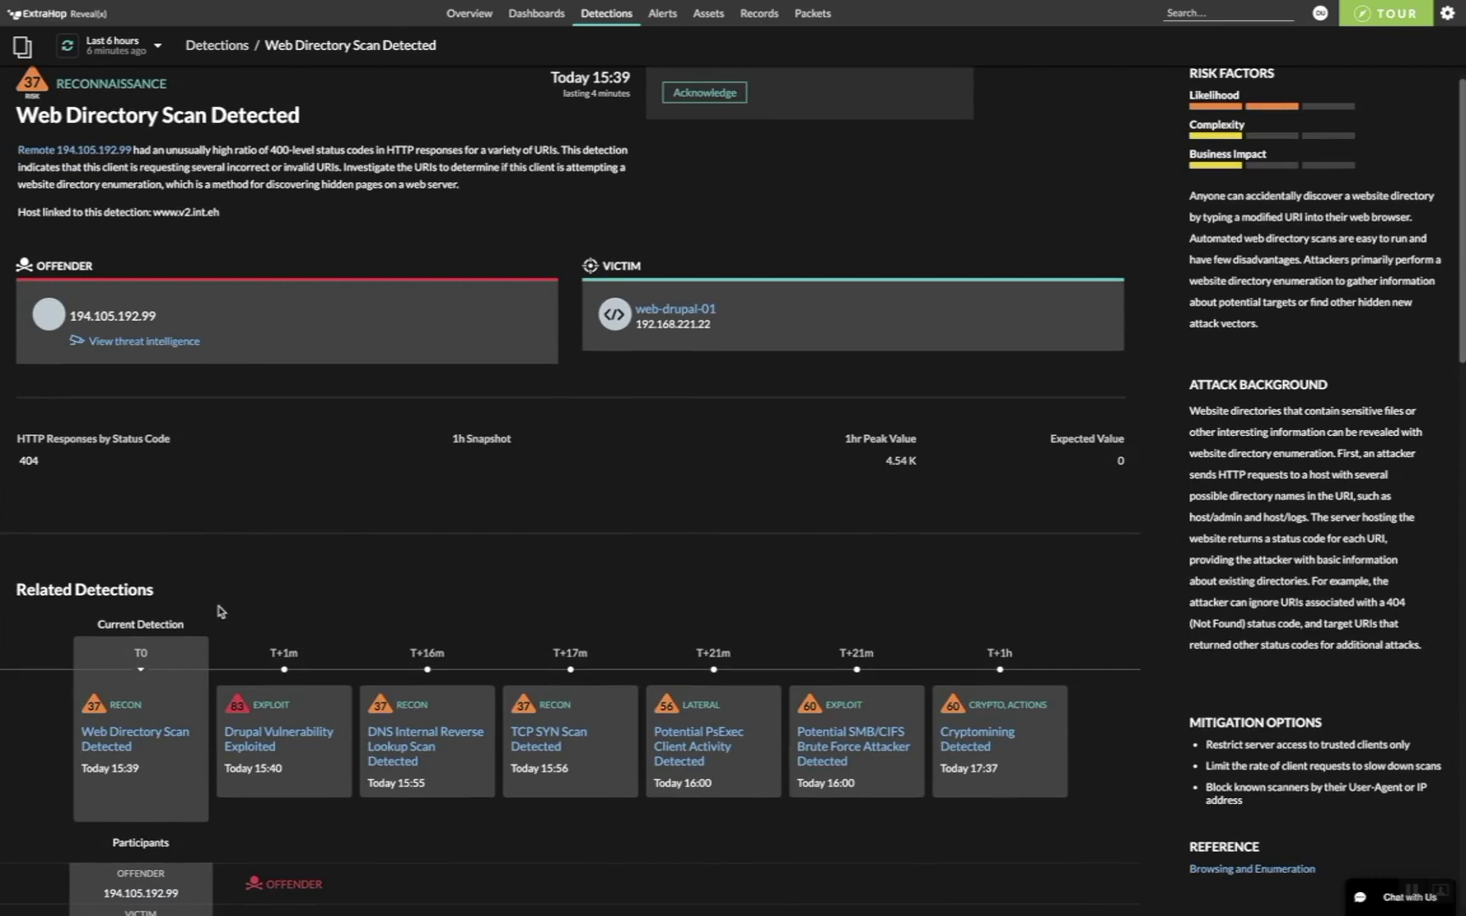
scroll(219, 610, "down", 1)
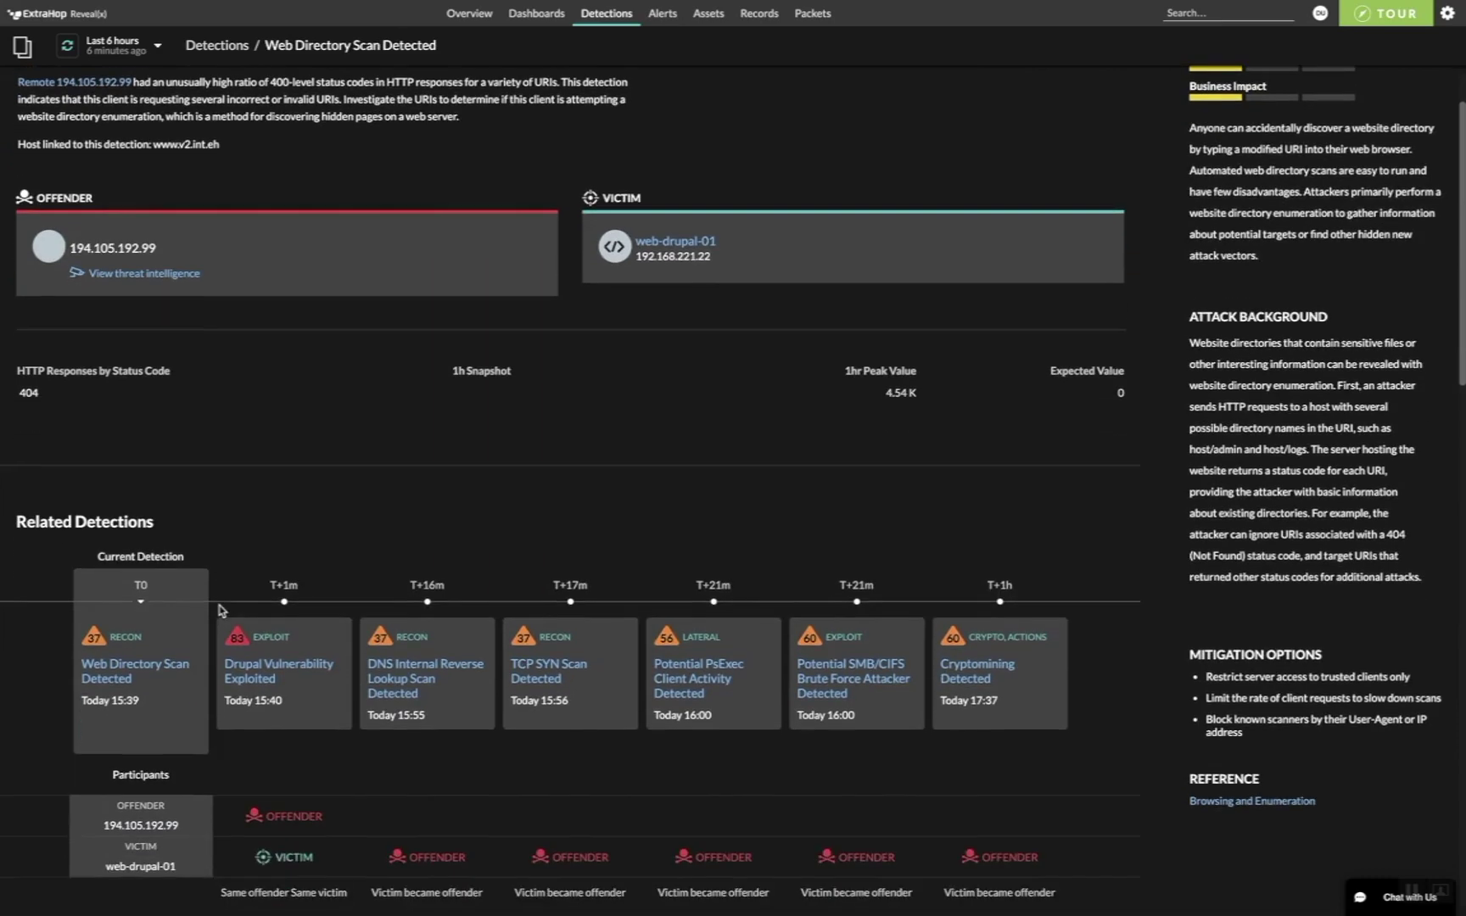
scroll(219, 610, "down", 1)
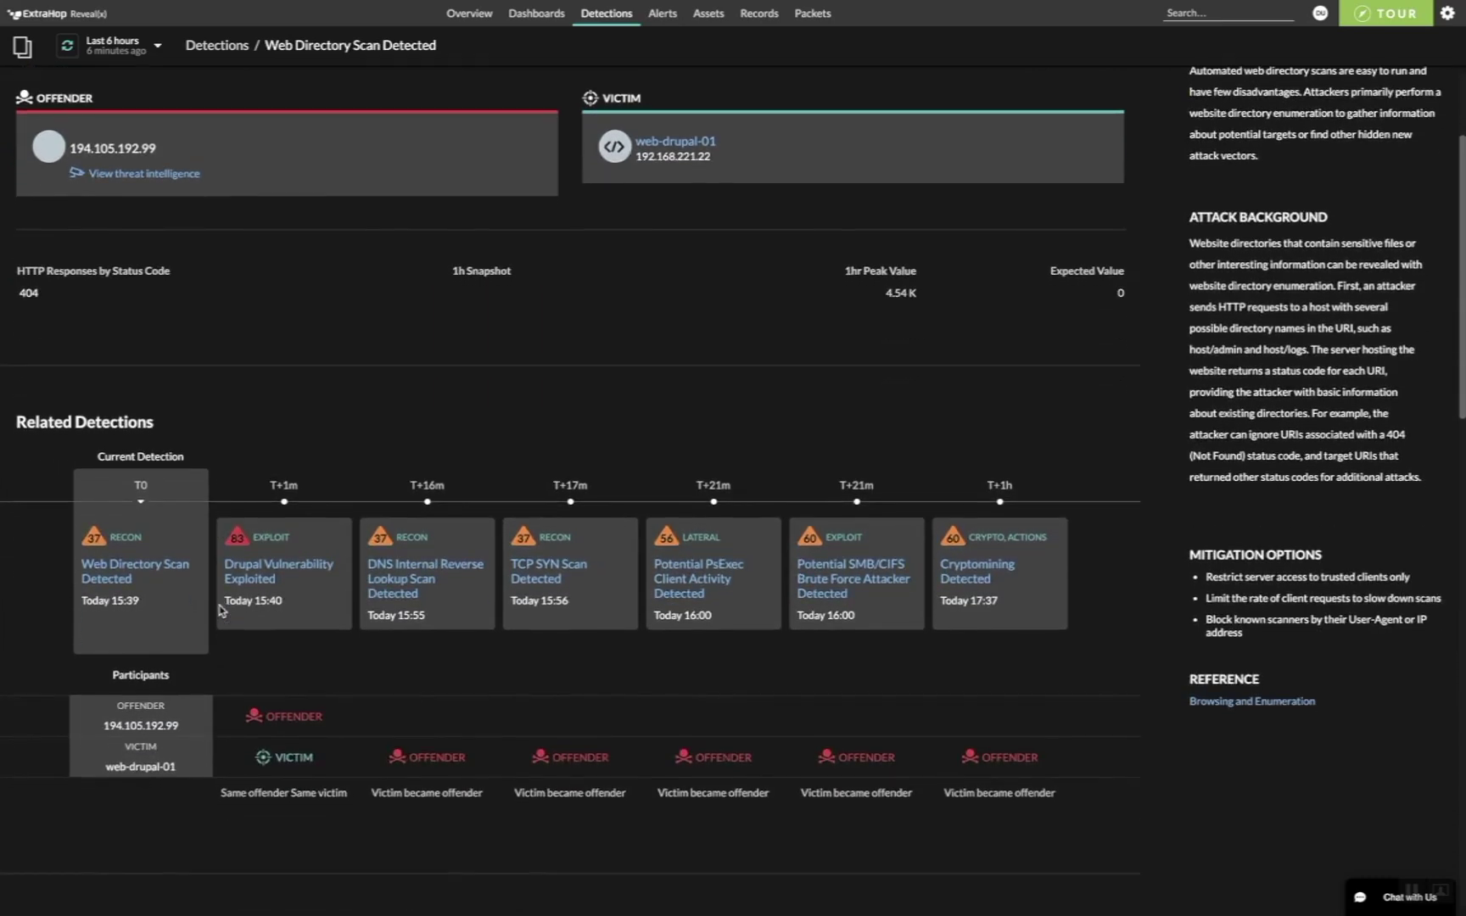
scroll(219, 610, "down", 3)
scroll(219, 610, "down", 5)
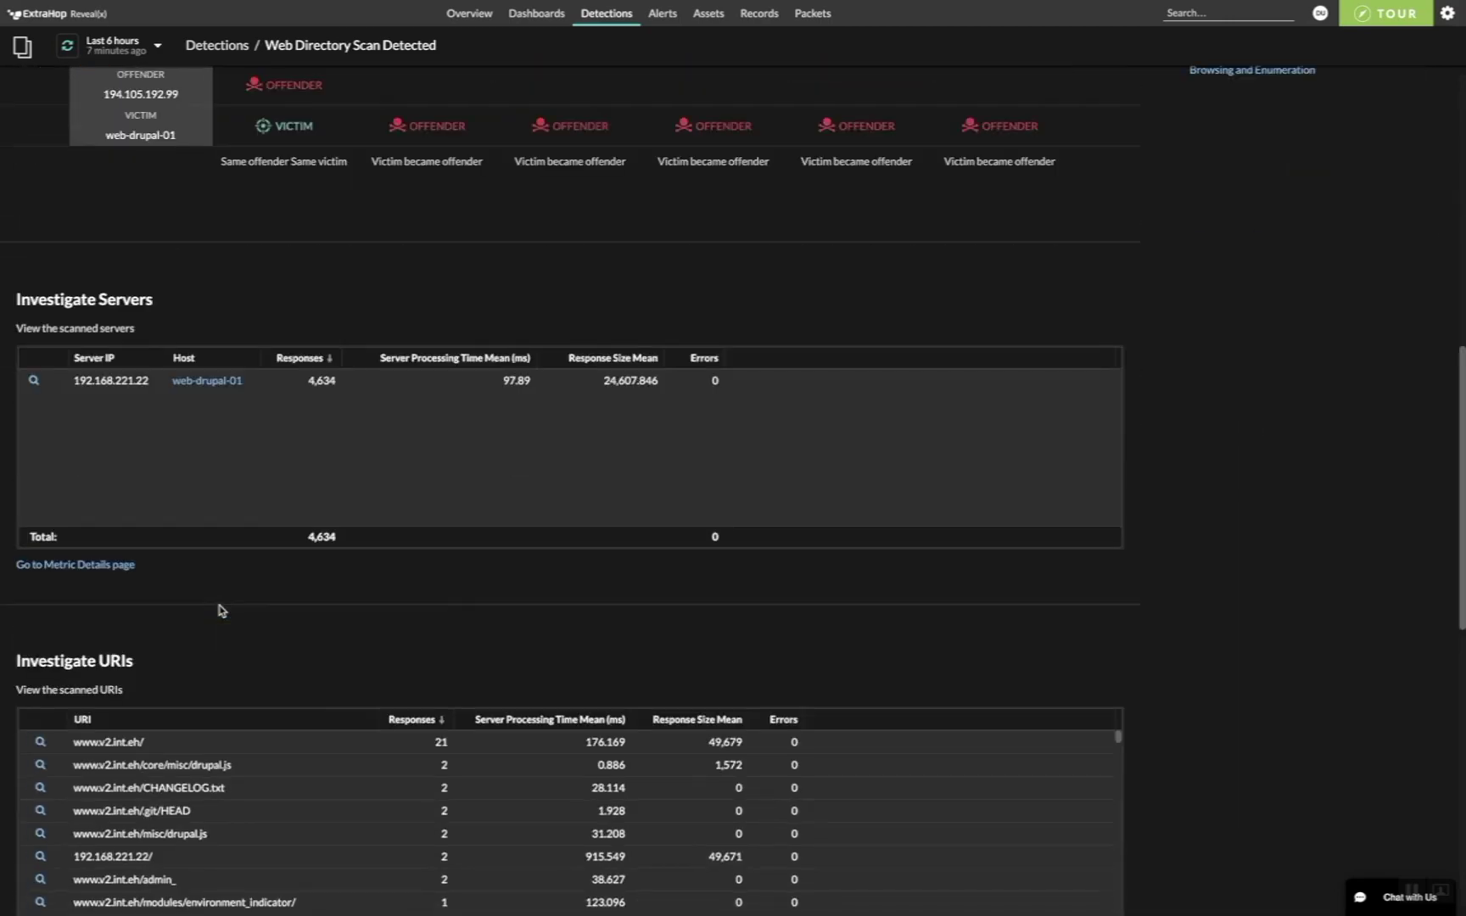
Return to the Related Detections timeline of the web directory scan and highlight the T+1m Drupal Vulnerability Exploited column.
scroll(219, 610, "up", 3)
scroll(221, 610, "up", 1)
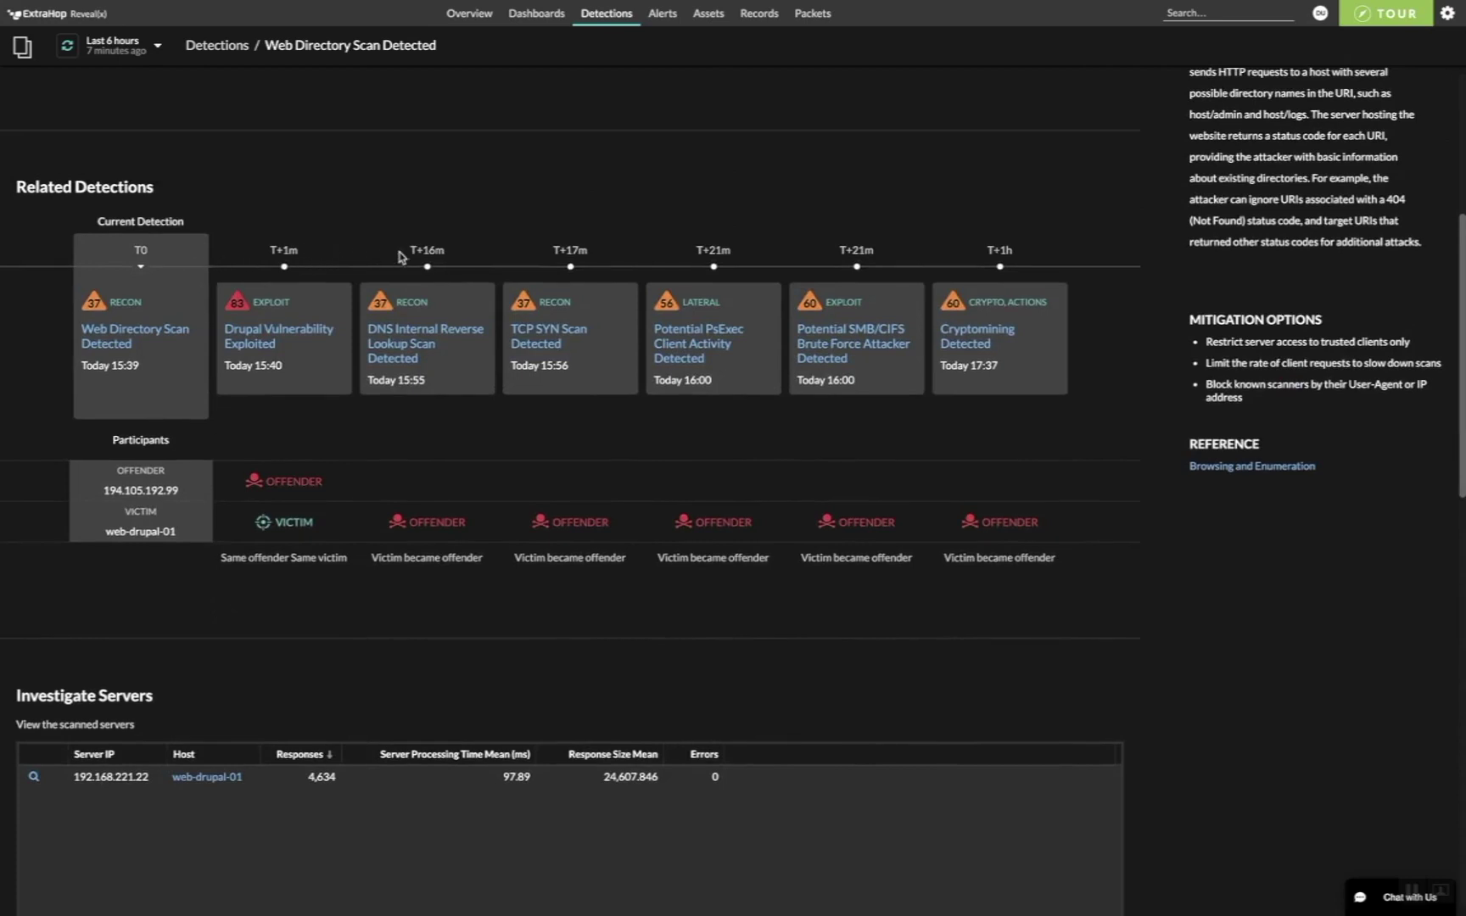
scroll(821, 281, "up", 1)
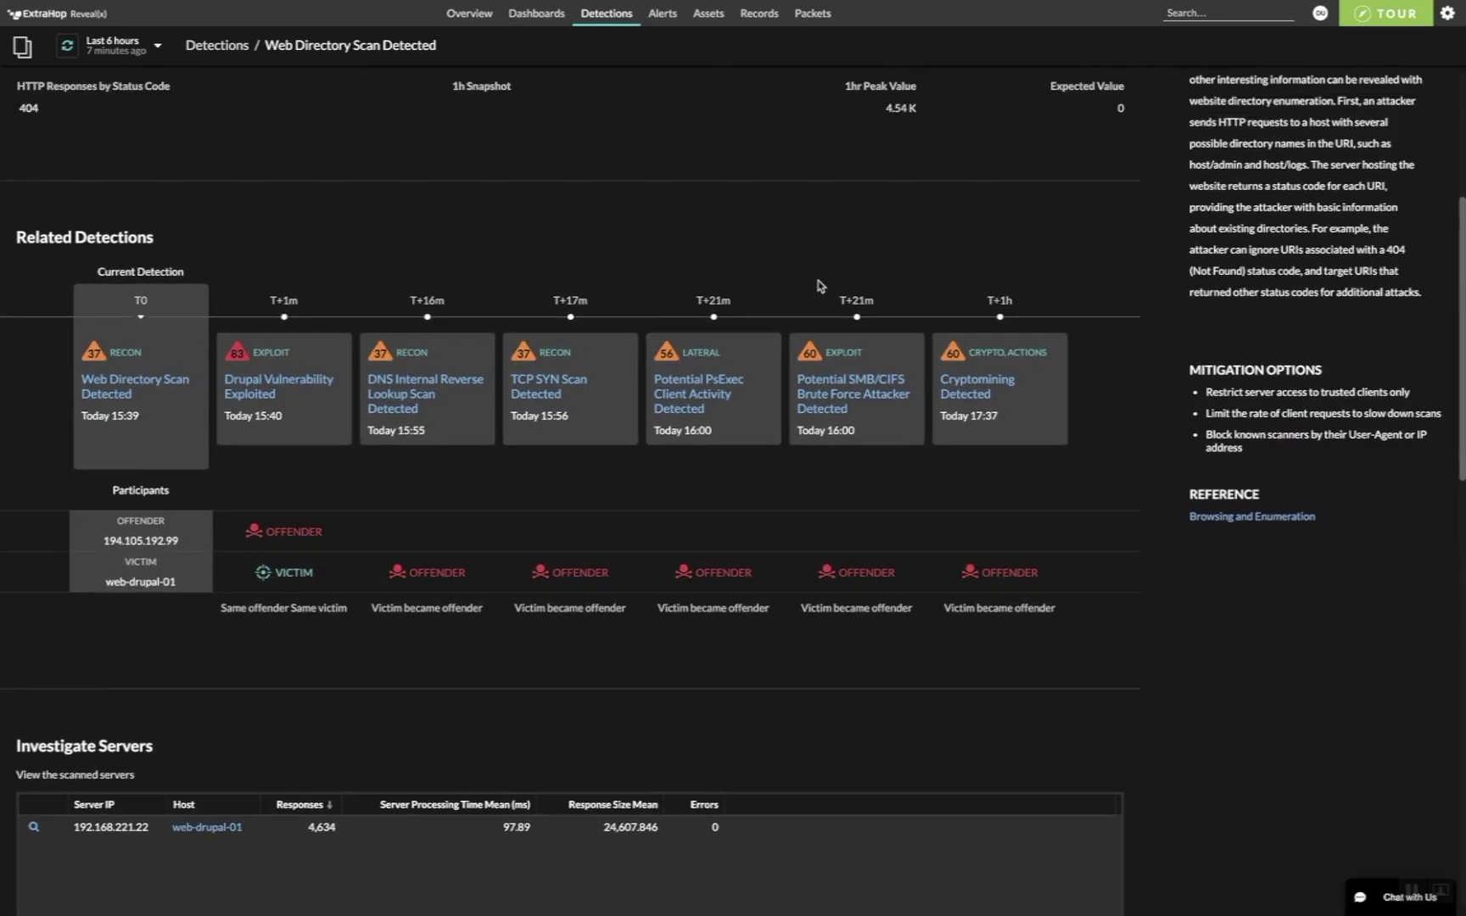
scroll(408, 274, "up", 1)
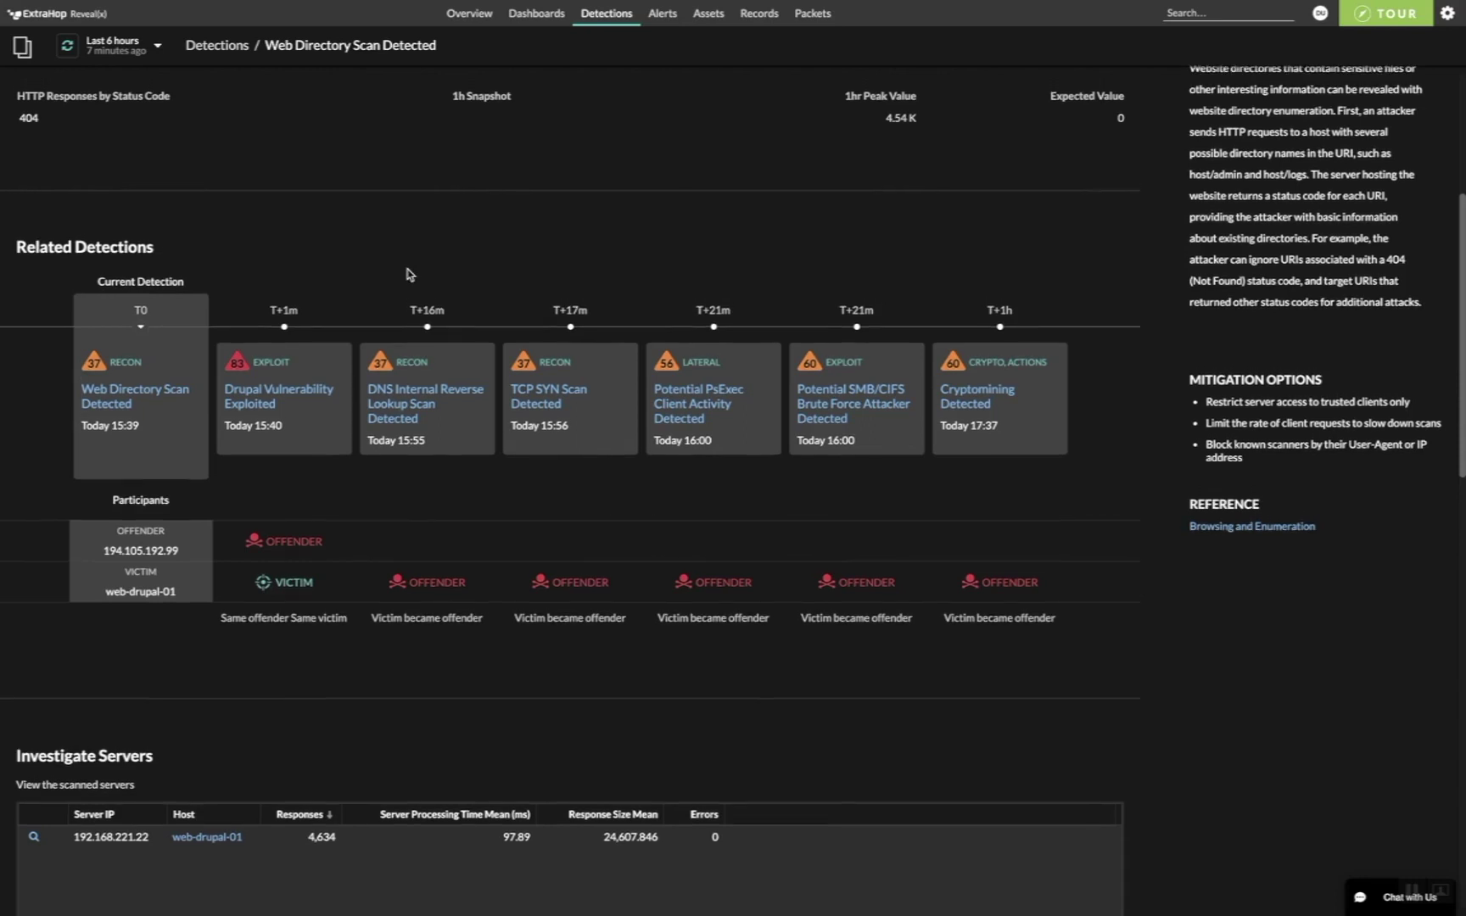
scroll(408, 274, "up", 1)
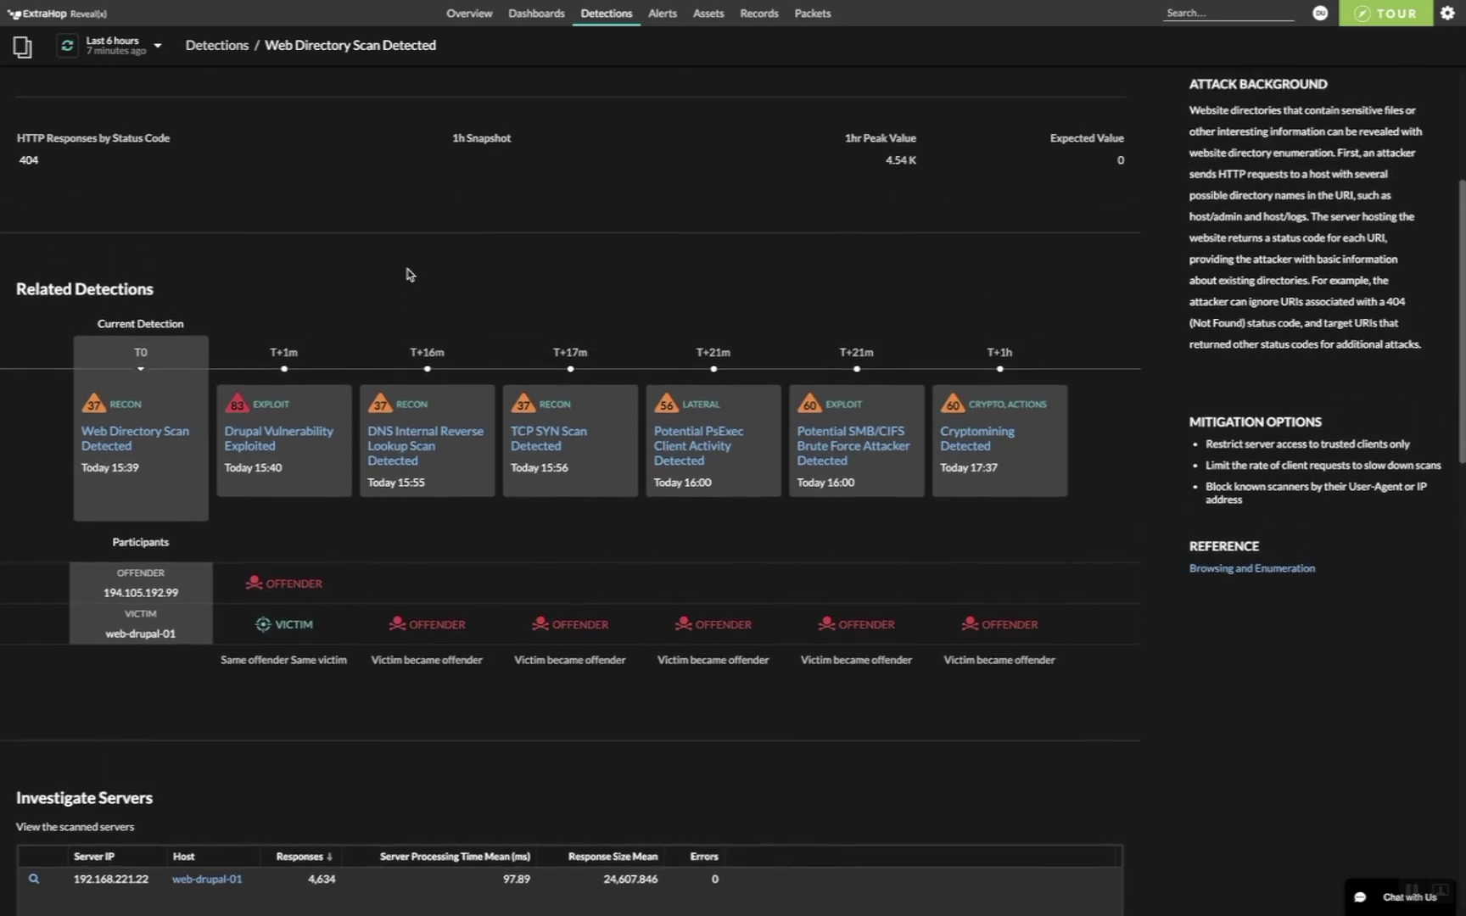
scroll(408, 274, "up", 1)
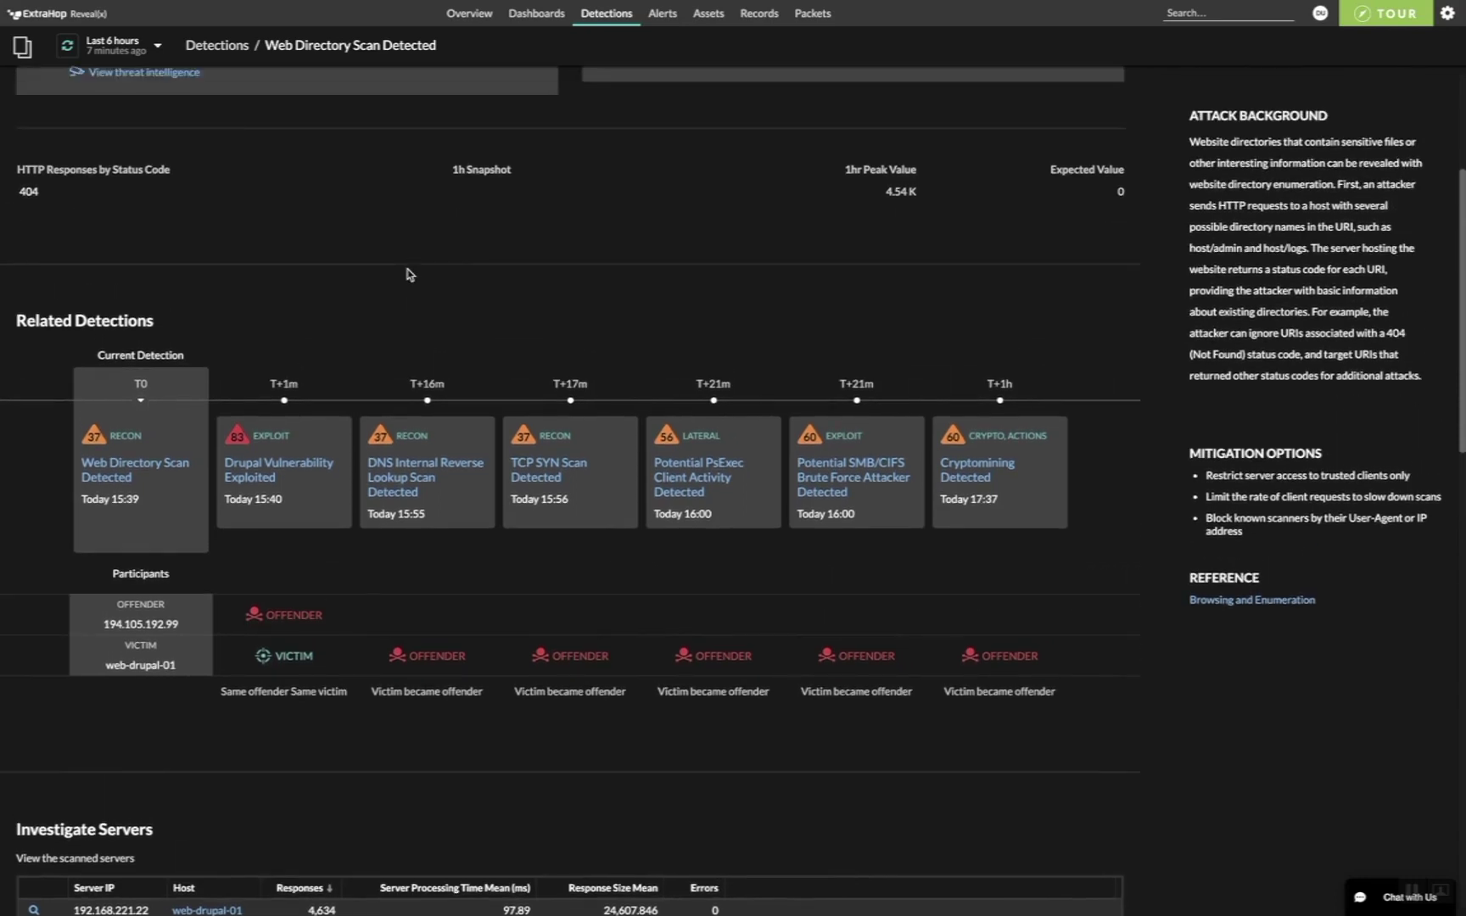
scroll(408, 274, "up", 1)
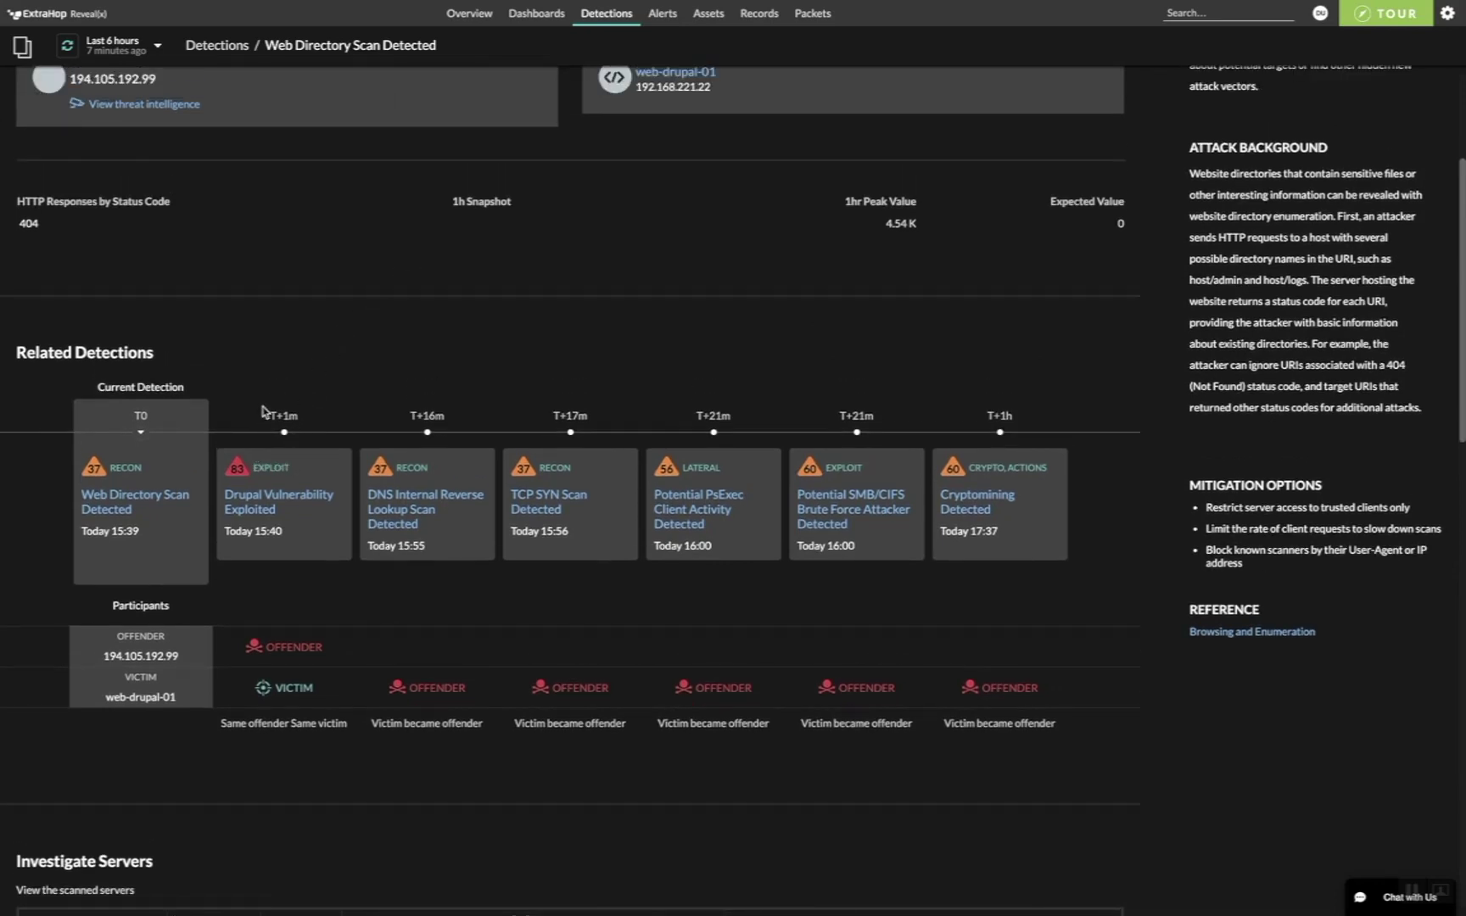
left_click_drag(262, 412, 400, 433)
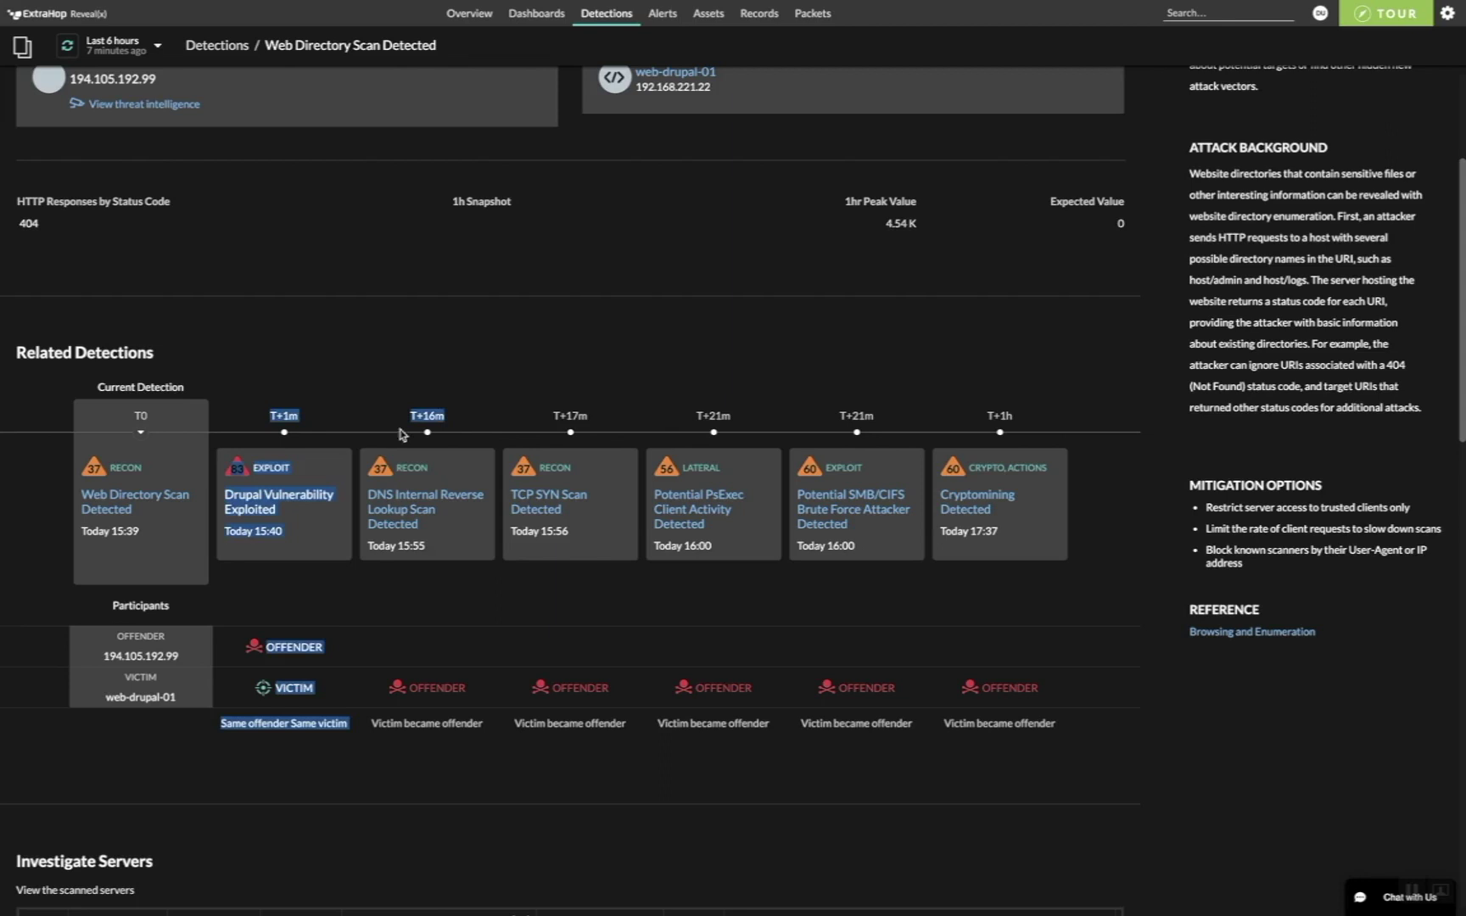
left_click(318, 404)
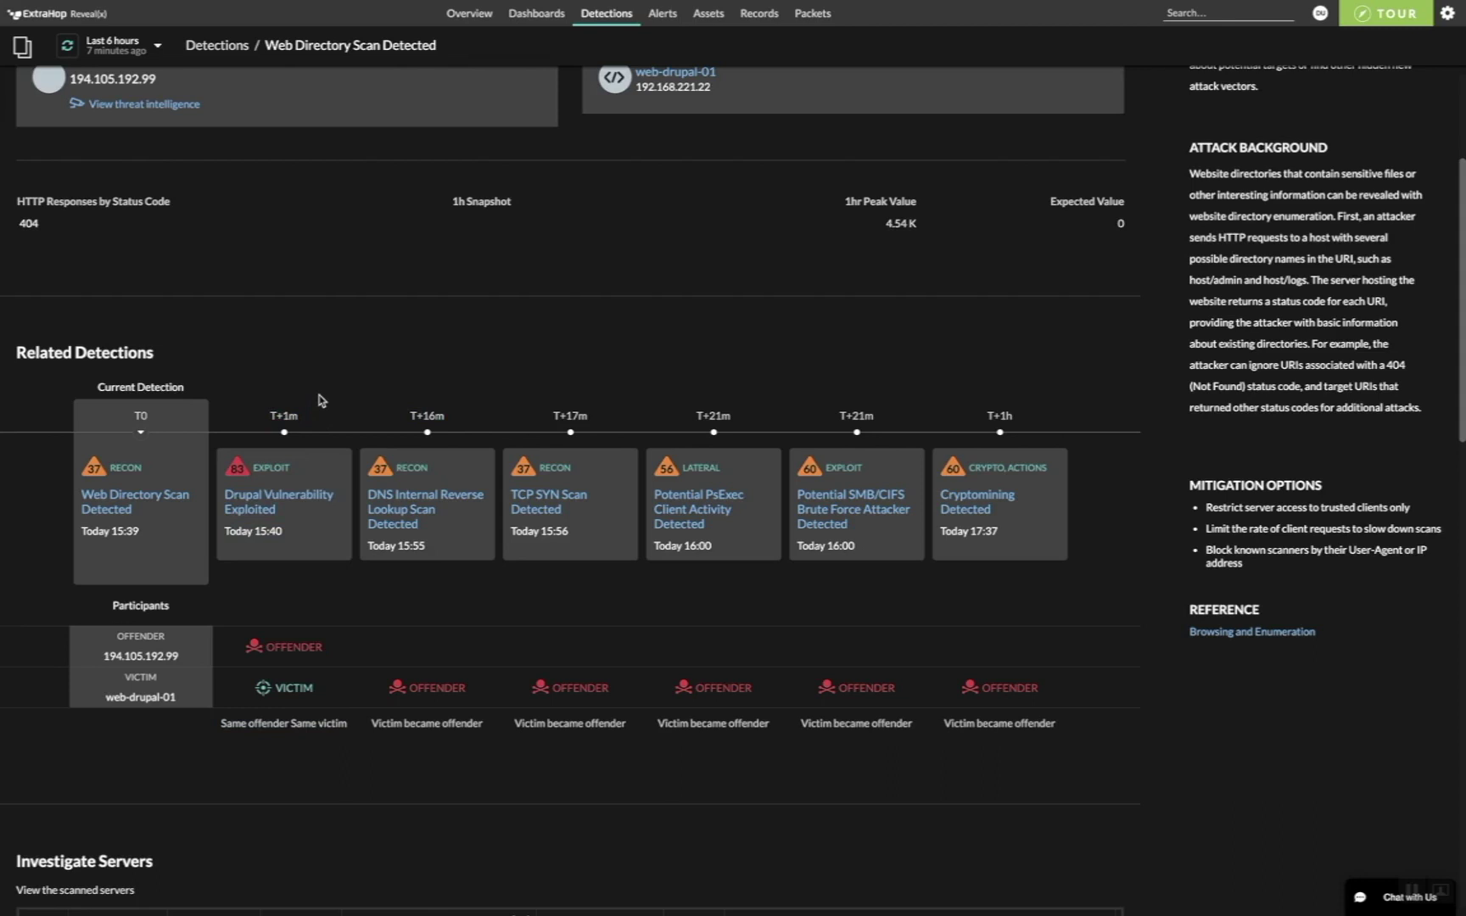
Open the device page of the victim web-drupal-01 from the Web Directory Scan detection.
scroll(320, 399, "up", 1)
scroll(321, 398, "up", 1)
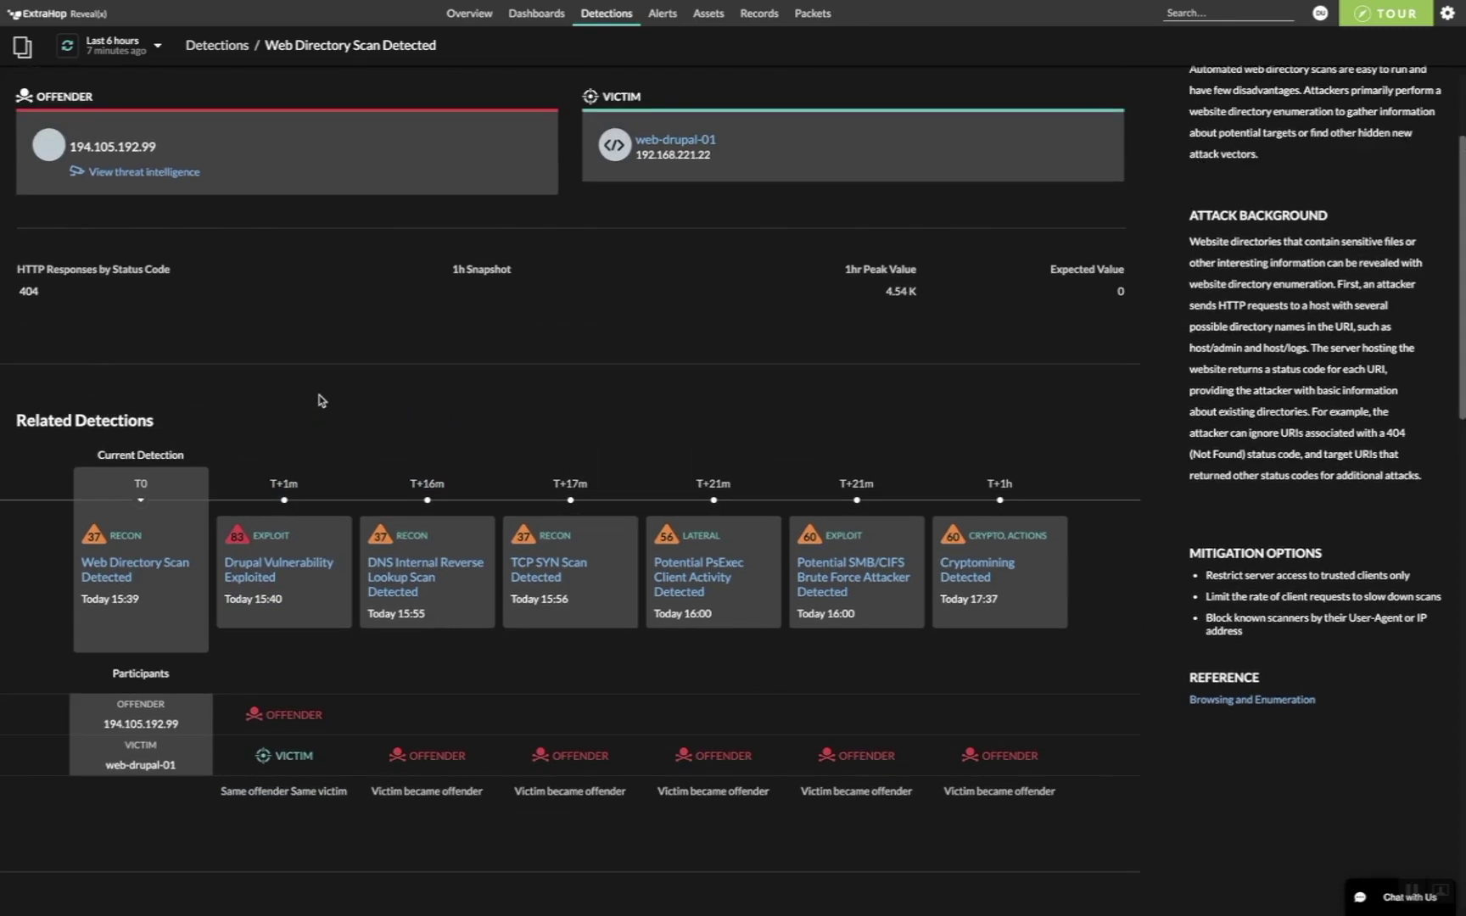
scroll(321, 400, "up", 1)
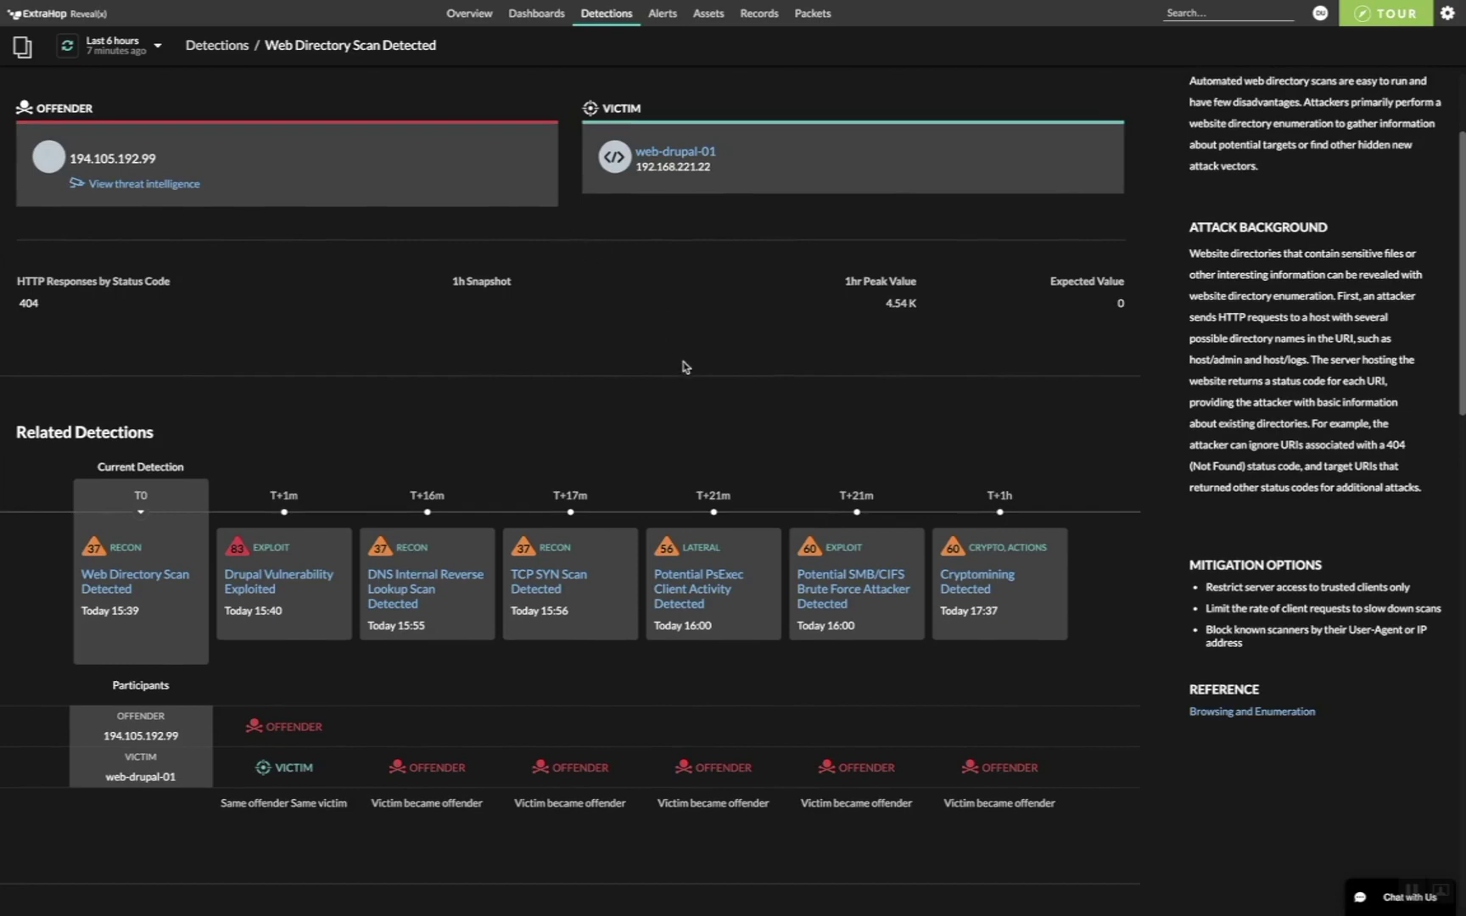
scroll(645, 358, "up", 1)
scroll(637, 356, "up", 2)
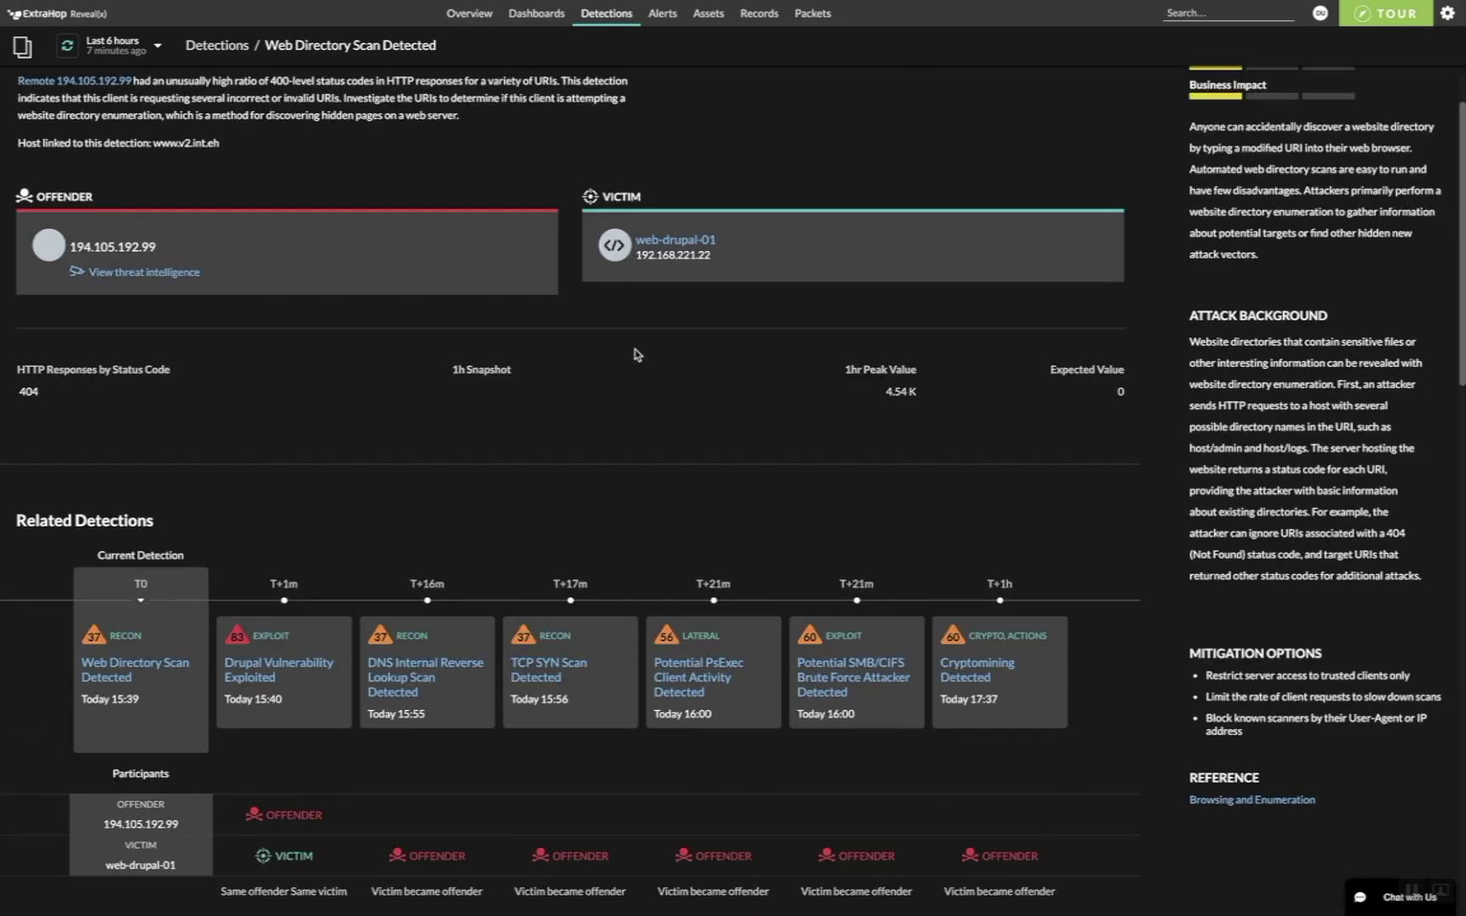
left_click(663, 244)
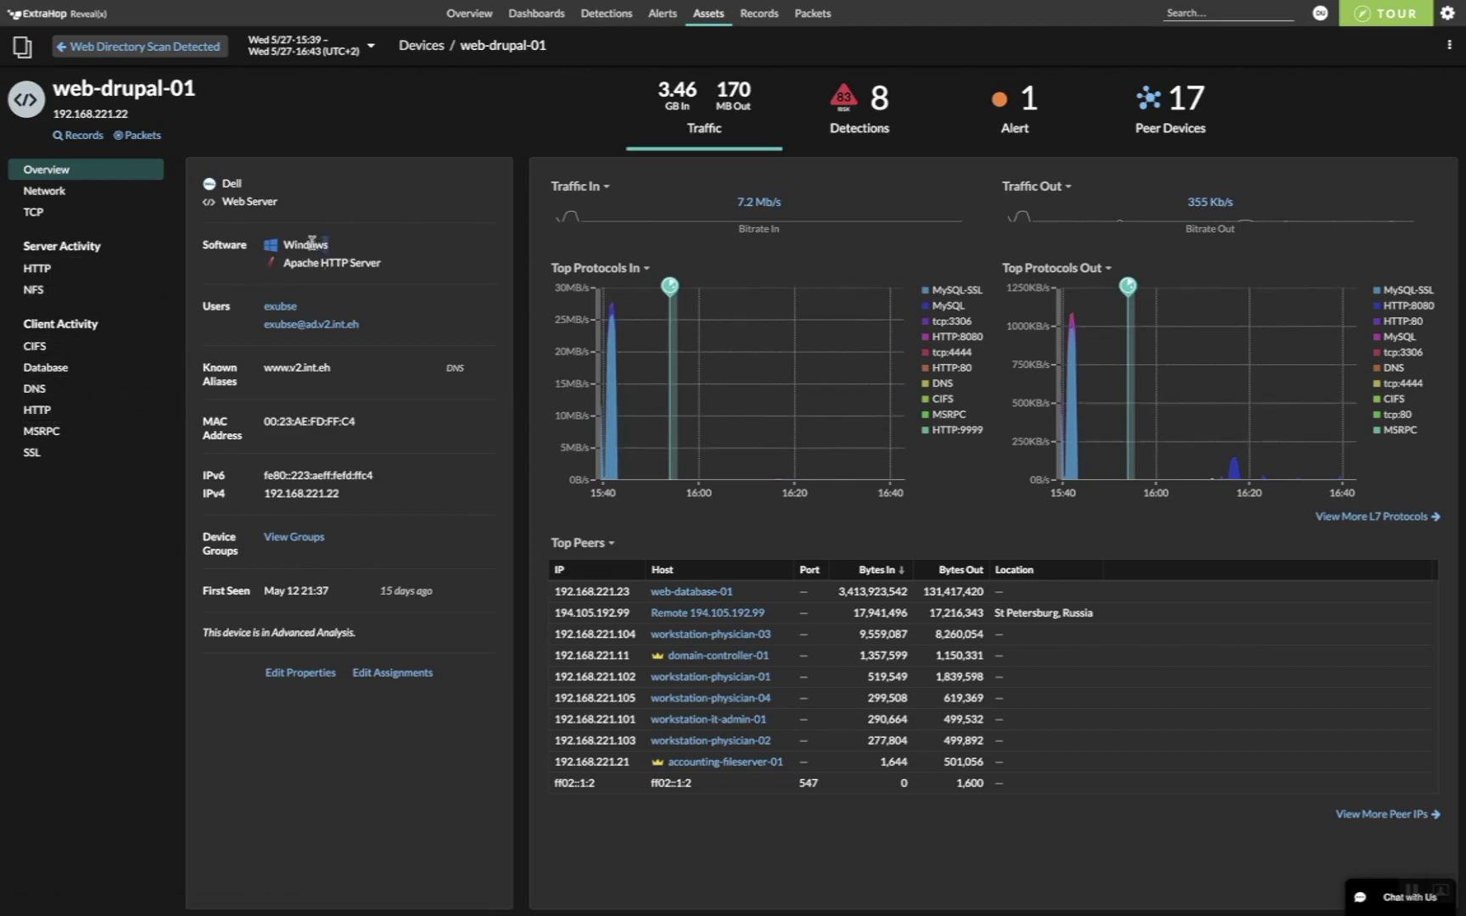
Highlight the Windows software and Web Server role of web-drupal-01, and inspect its Top Protocols In and Out charts.
left_click_drag(329, 246, 291, 244)
mouse_move(245, 188)
left_mouse_down()
mouse_move(227, 187)
mouse_move(270, 199)
left_mouse_up()
left_click(947, 305)
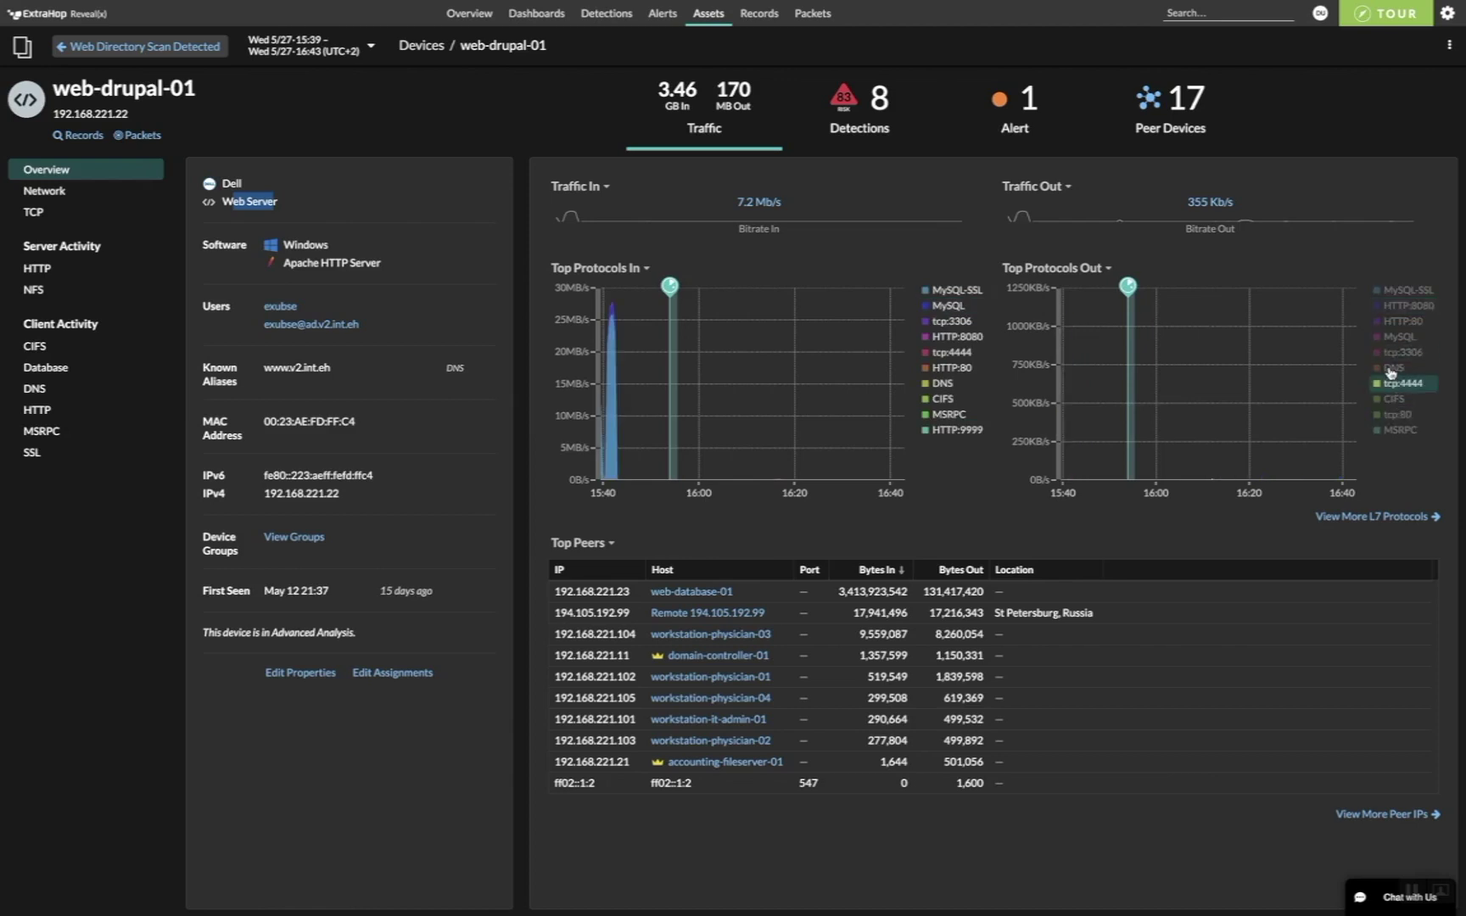
left_click(1396, 306)
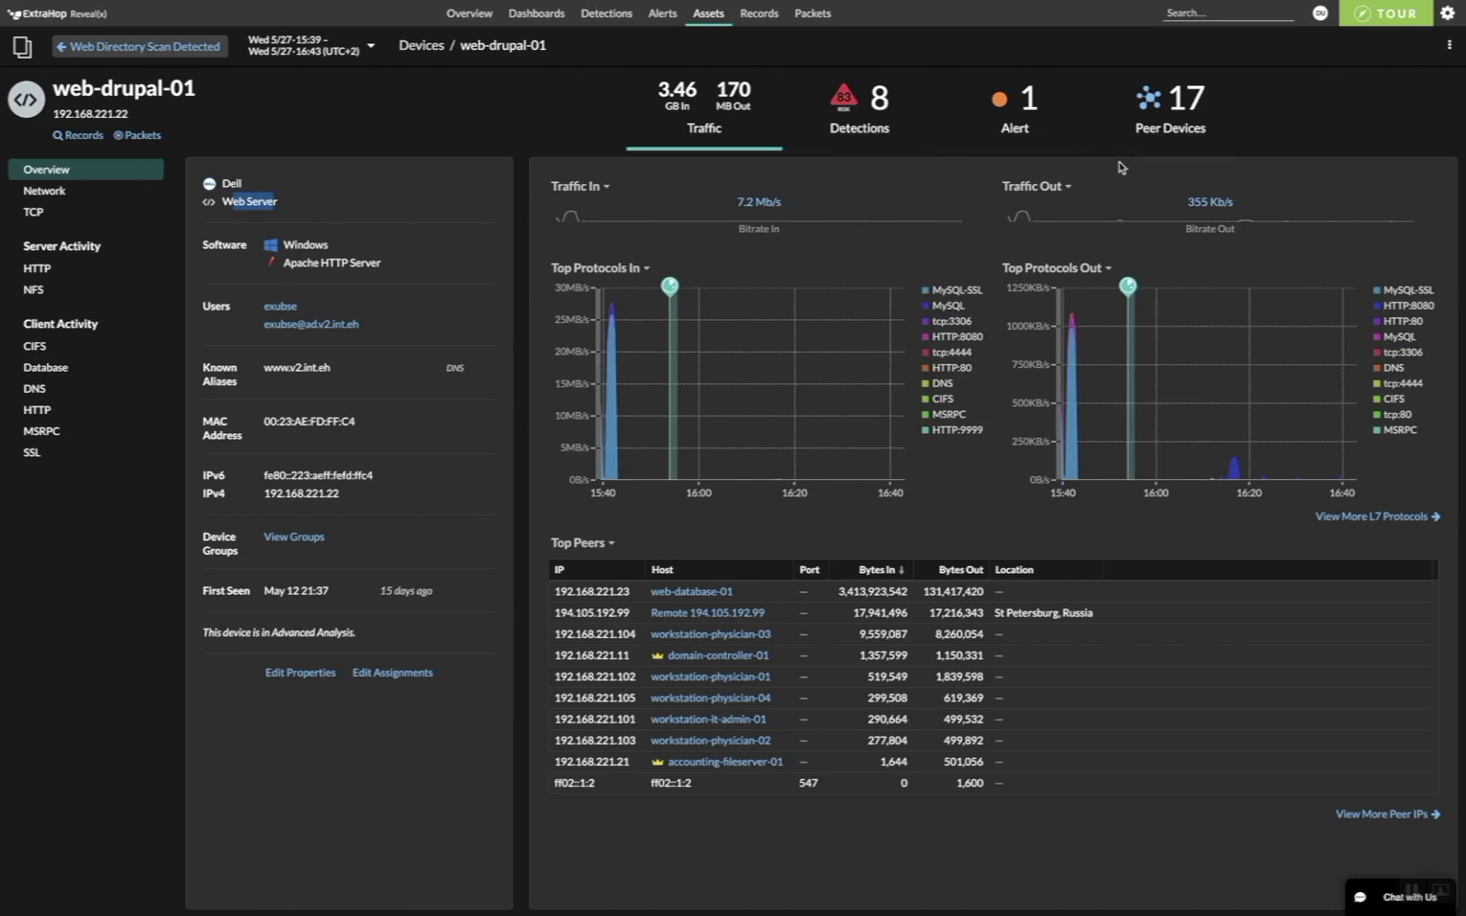
Show the Peer Devices map of web-drupal-01 and inspect its connection to the workstation communicating over ICMP, HTTP and TCP.
left_click(1150, 102)
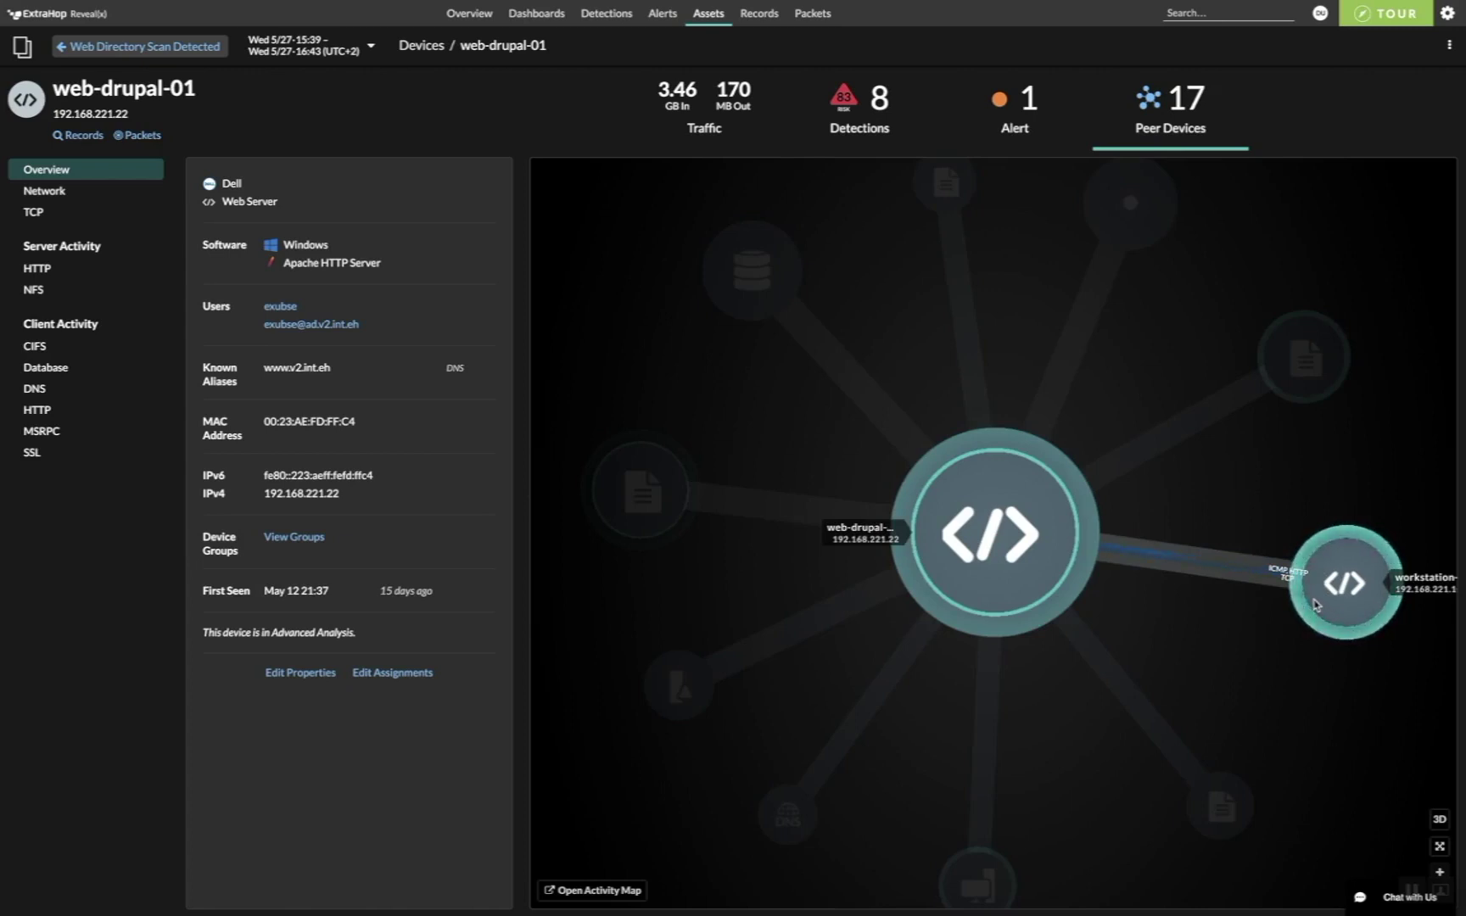
left_click(1314, 604)
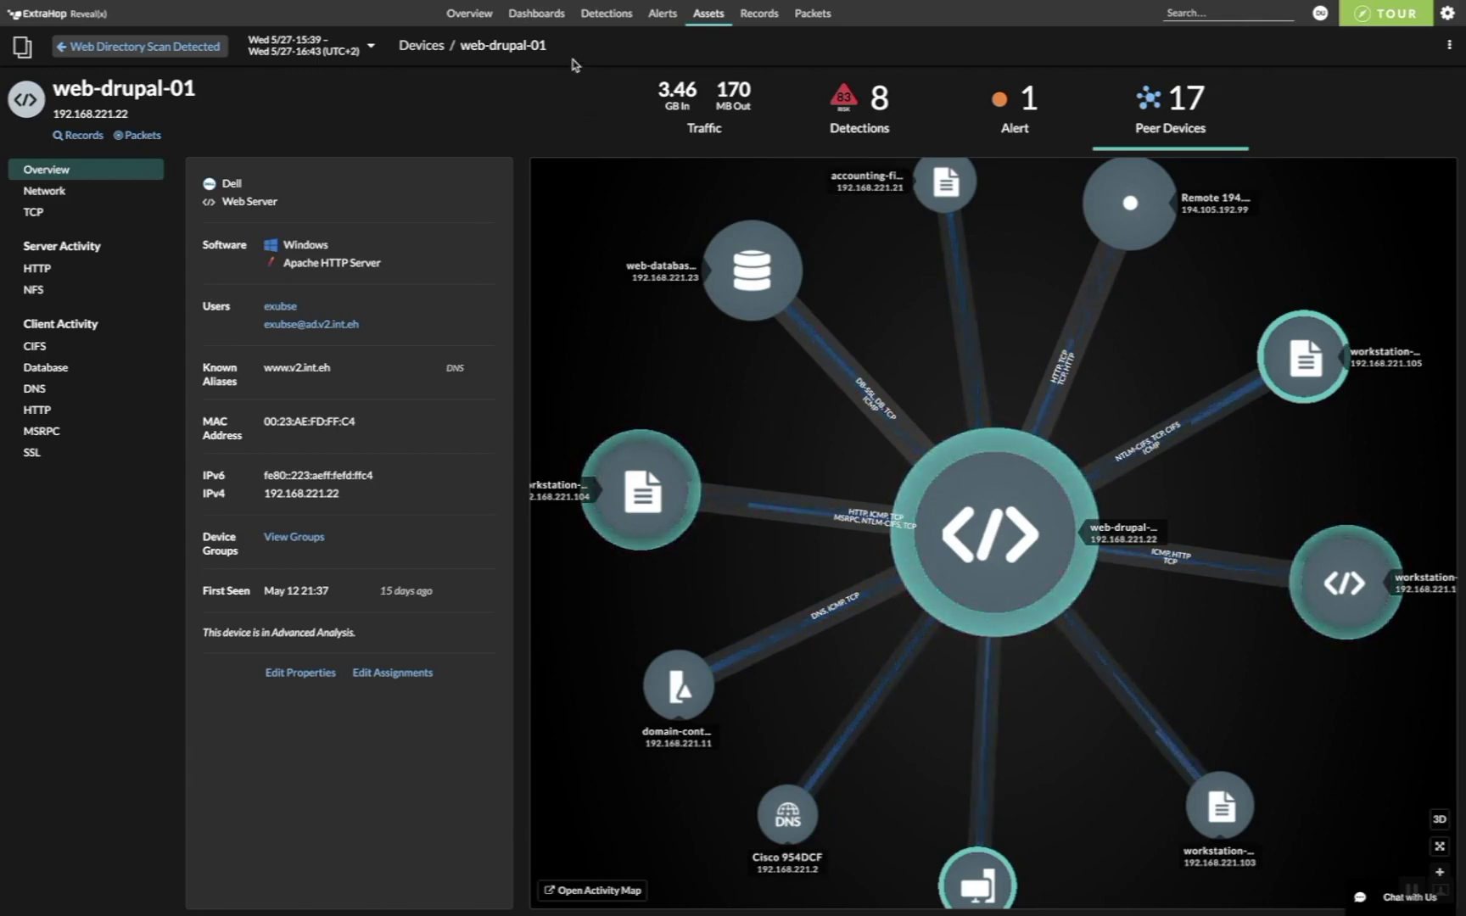
Open the Security dashboard and review its Threat Intelligence summary and SSL weak cipher sections.
left_click(512, 17)
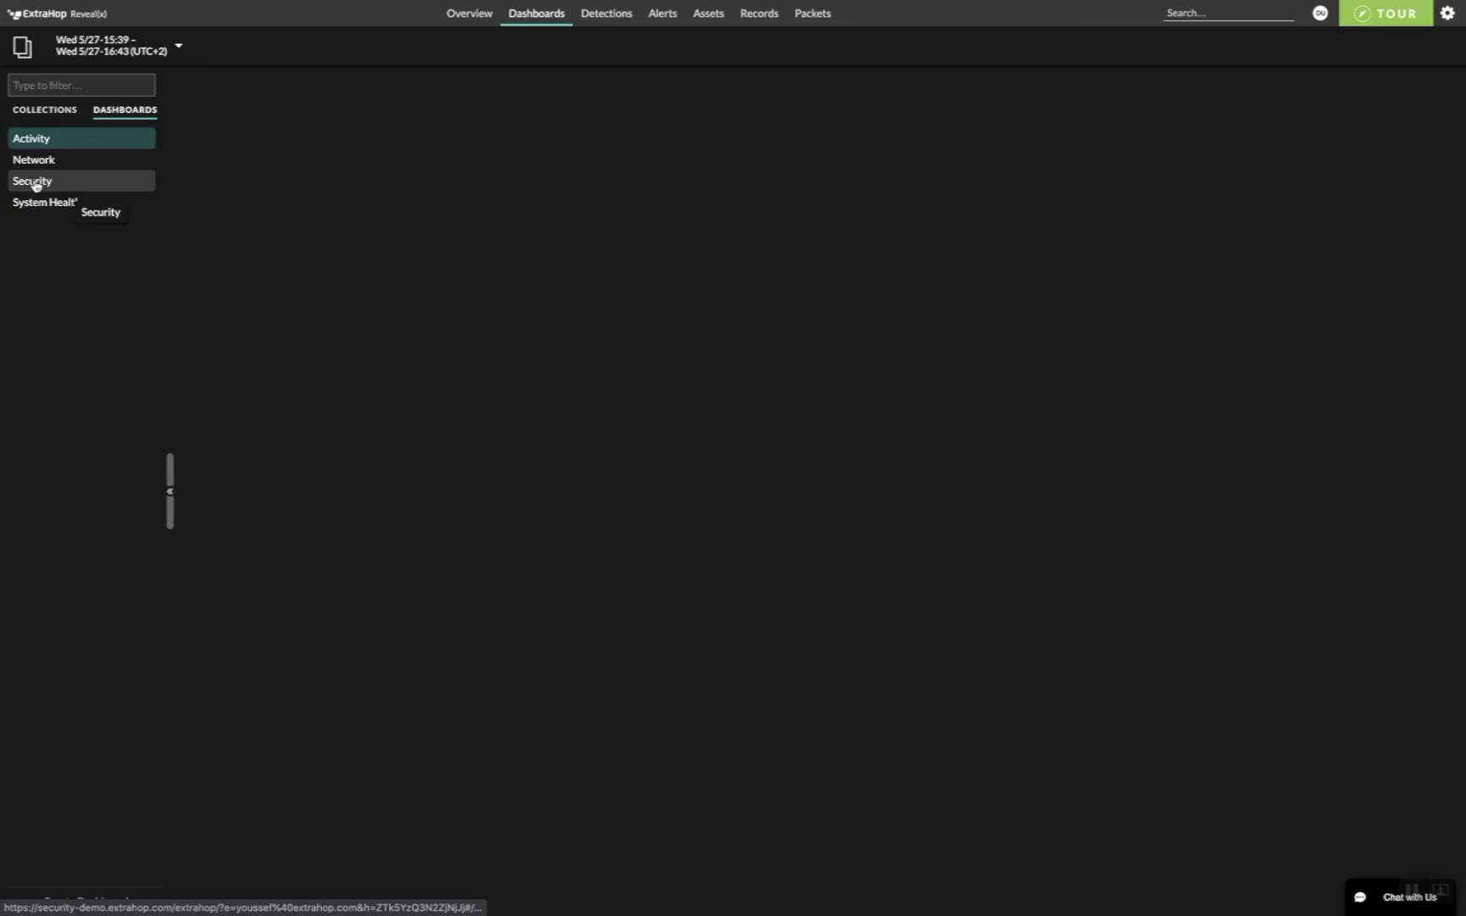
left_click(36, 184)
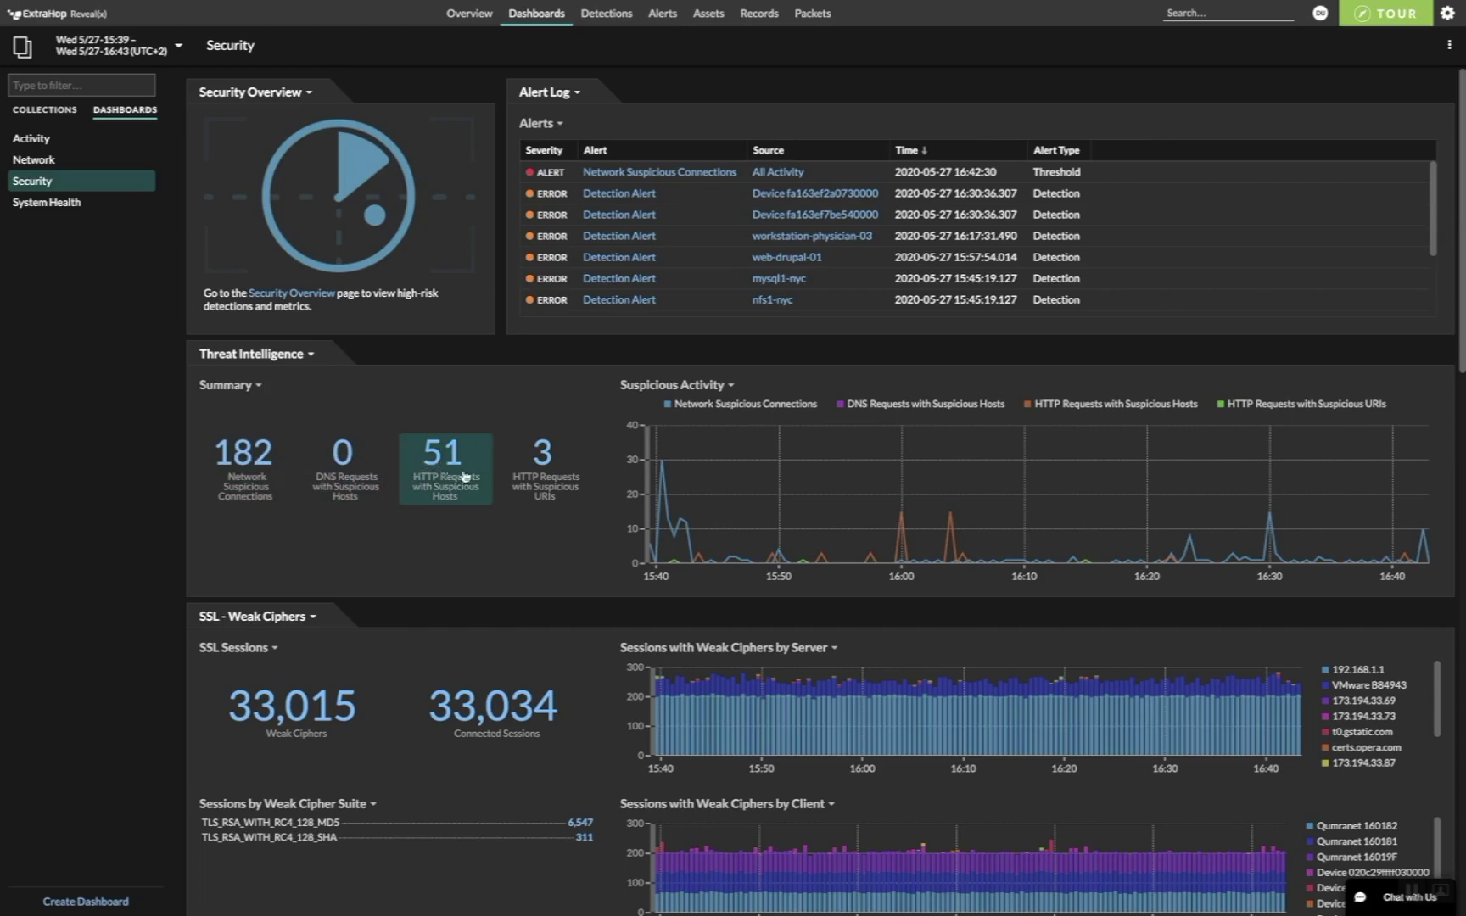
scroll(567, 489, "down", 1)
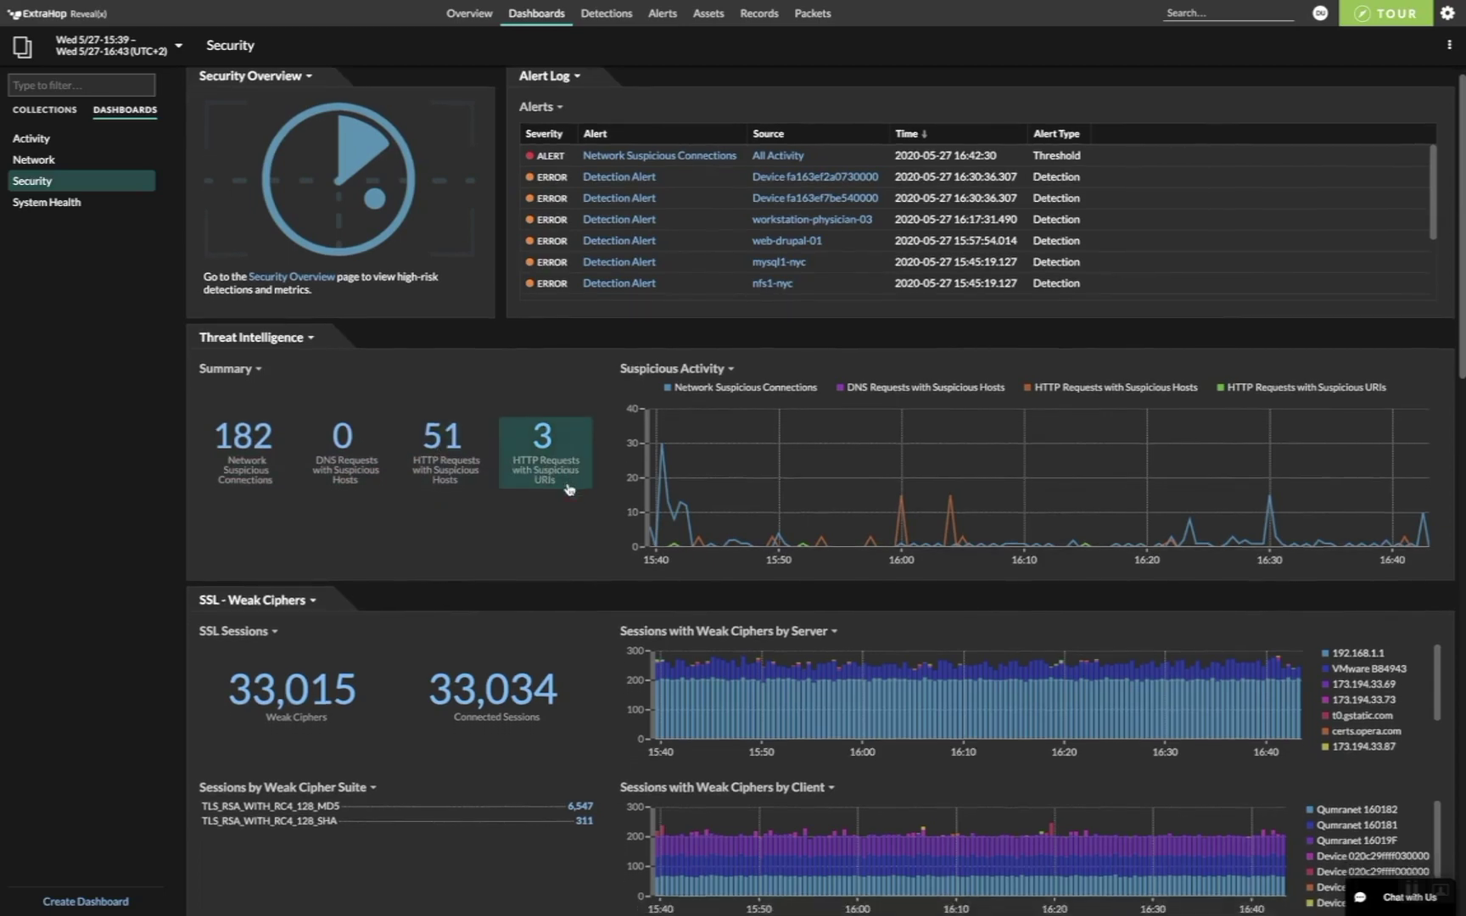
scroll(567, 489, "down", 3)
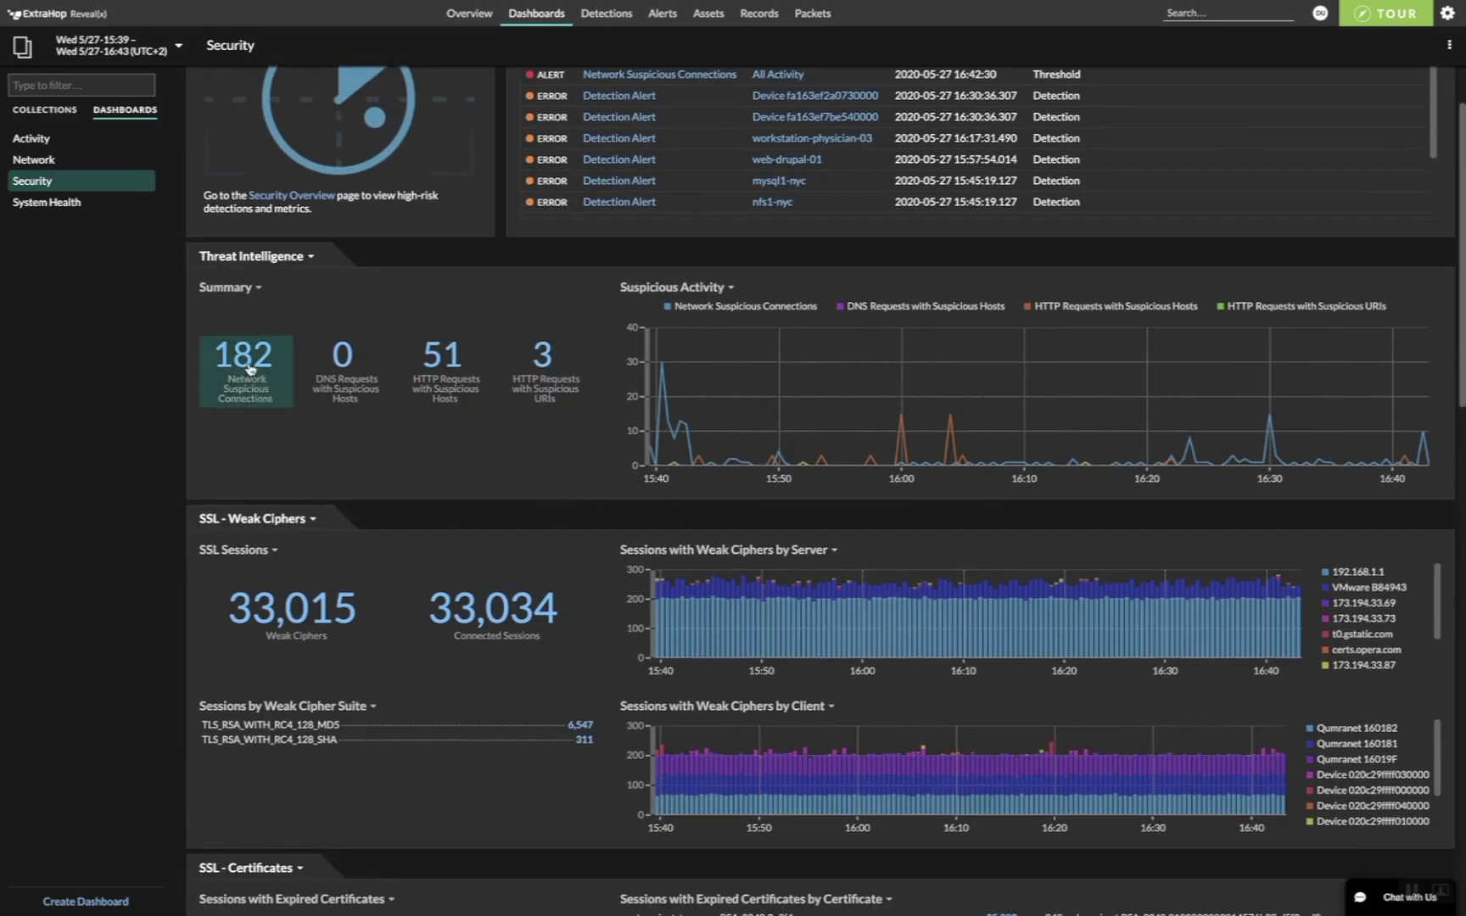
left_click(249, 365)
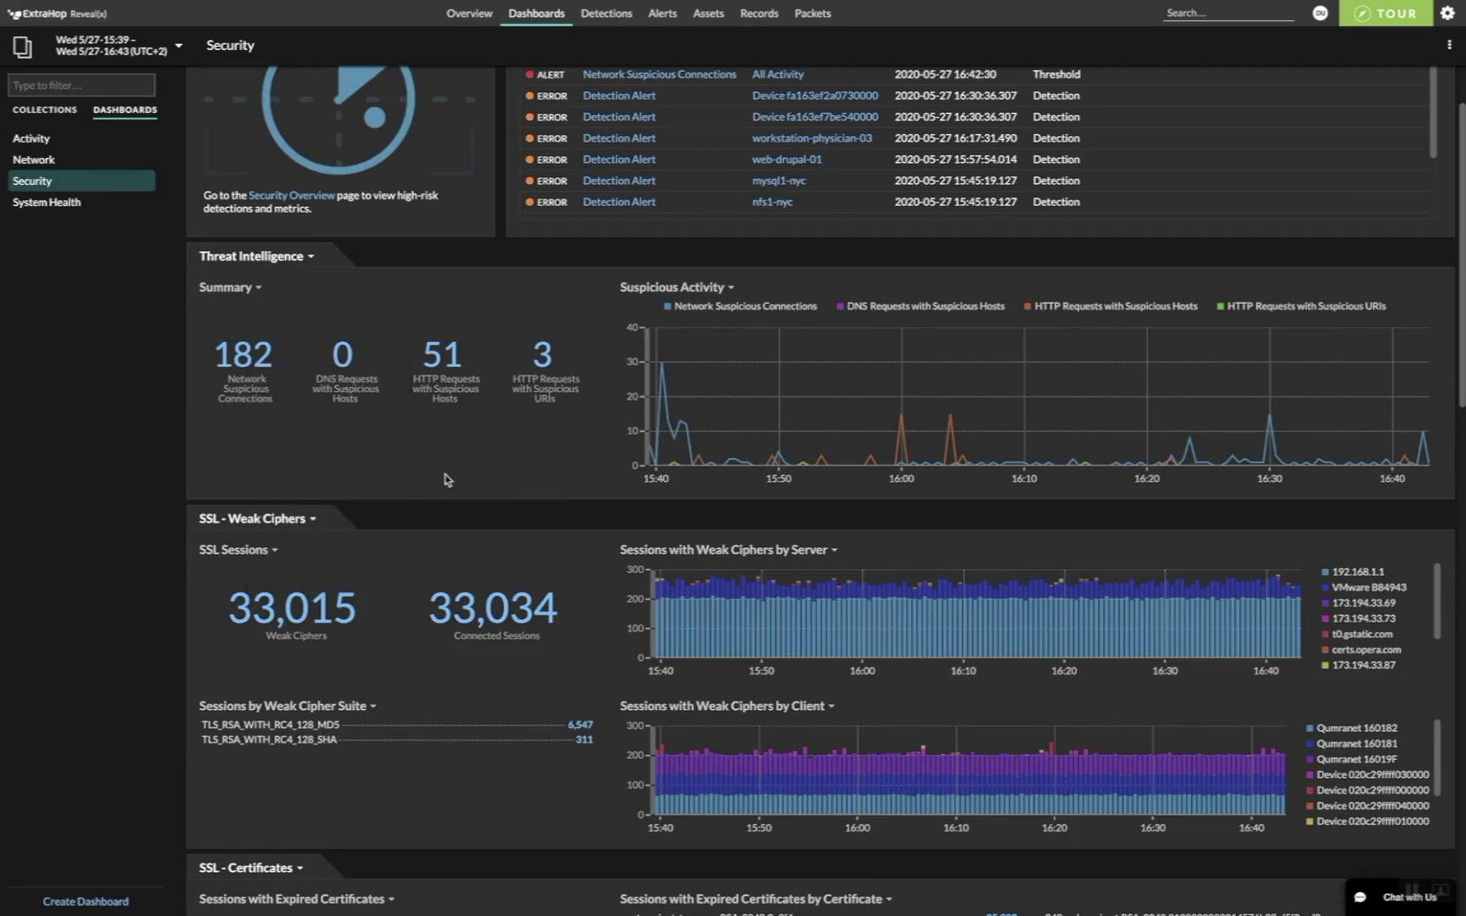
scroll(435, 479, "down", 8)
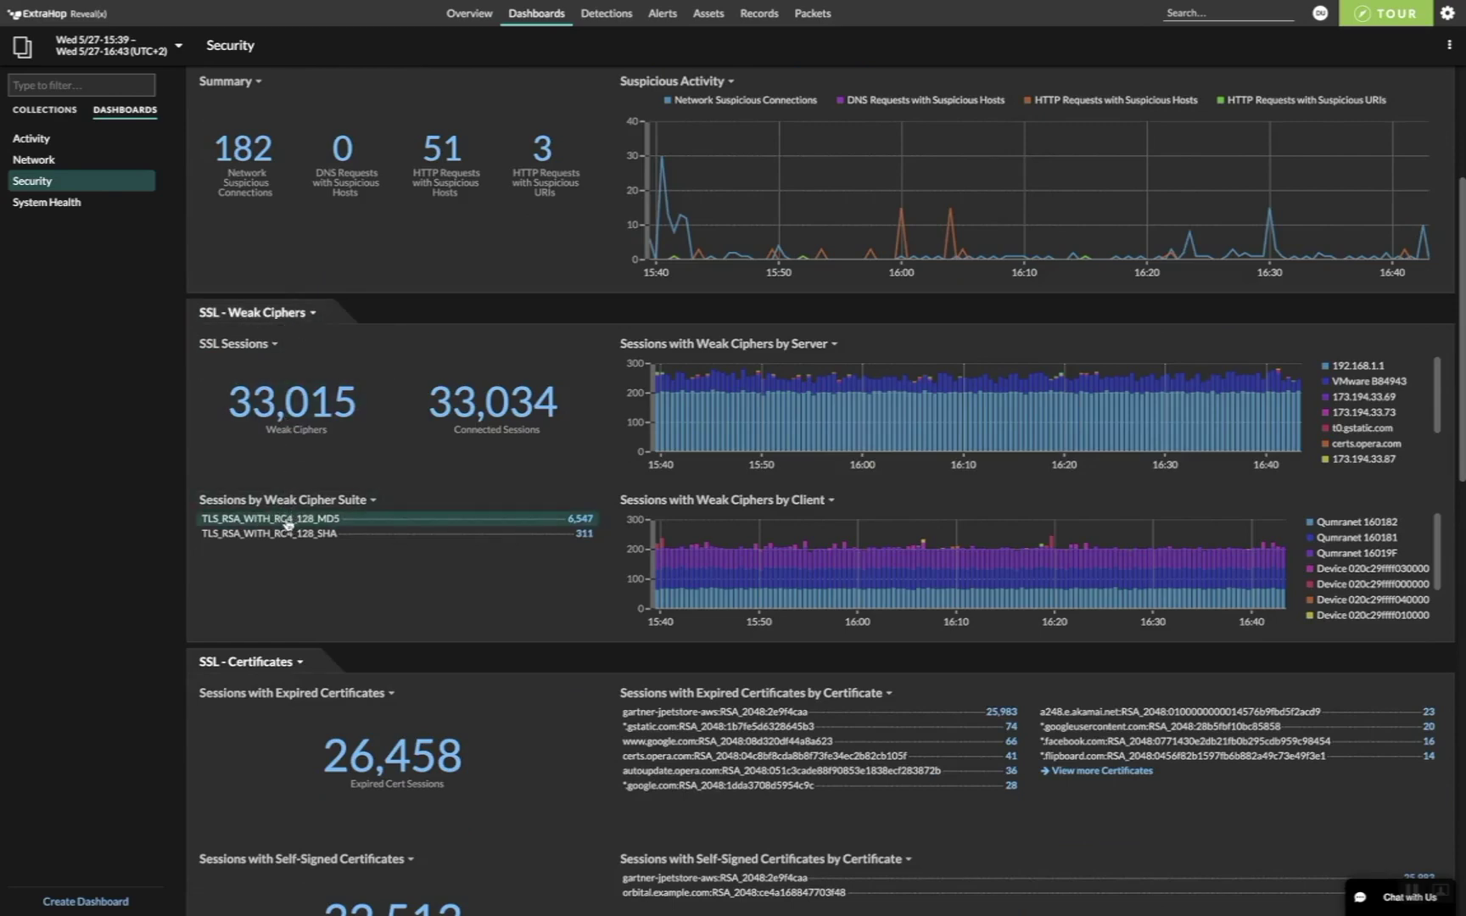
Check the drill-down options for the weak cipher suite TLS_RSA_WITH_RC4_128_MD5.
left_click(587, 521)
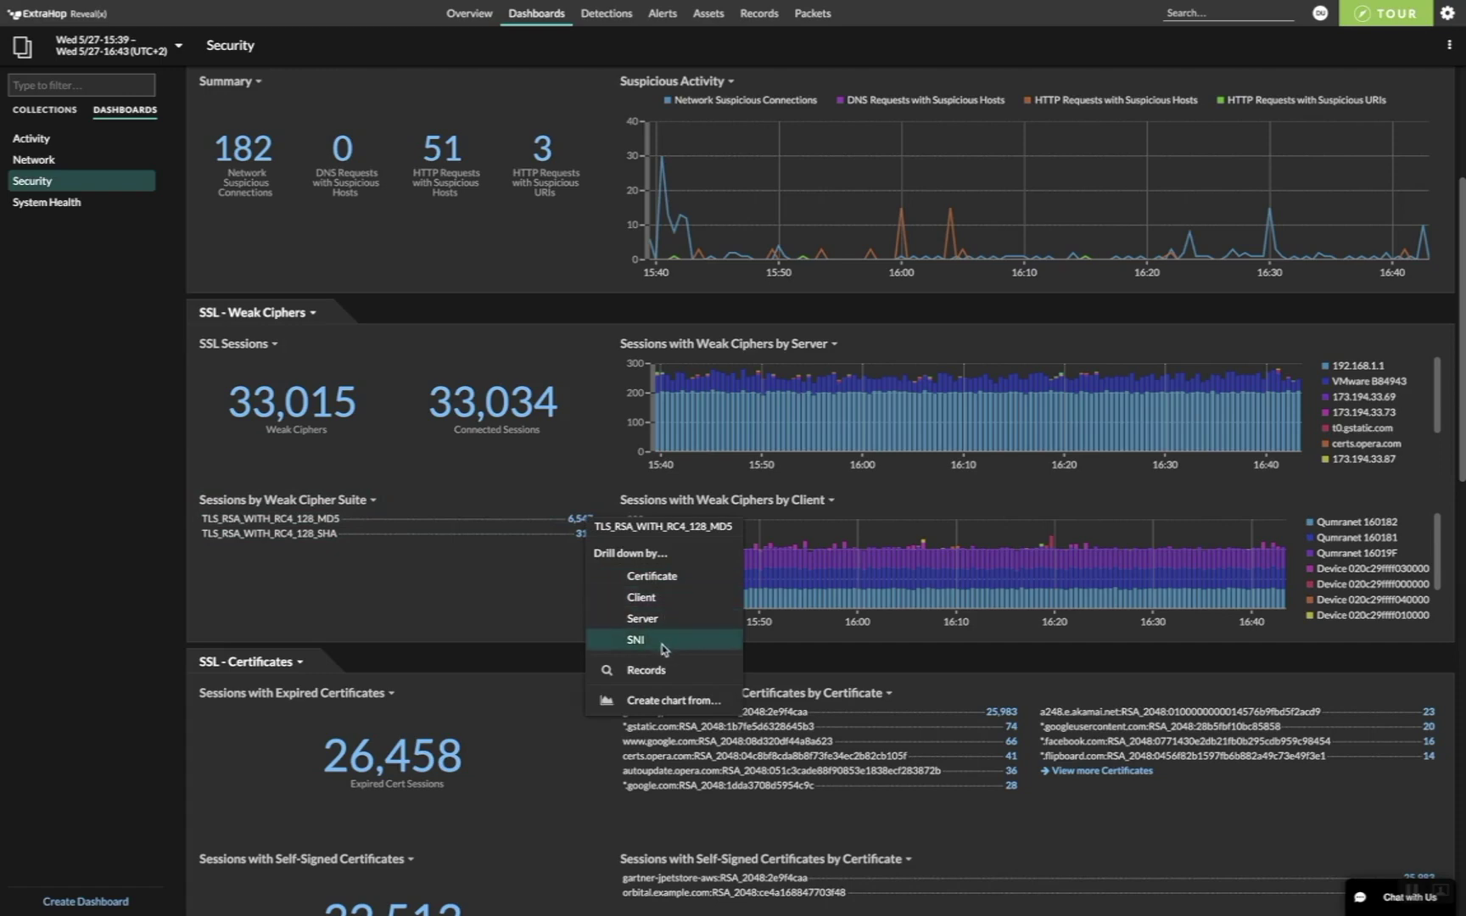
left_click(521, 610)
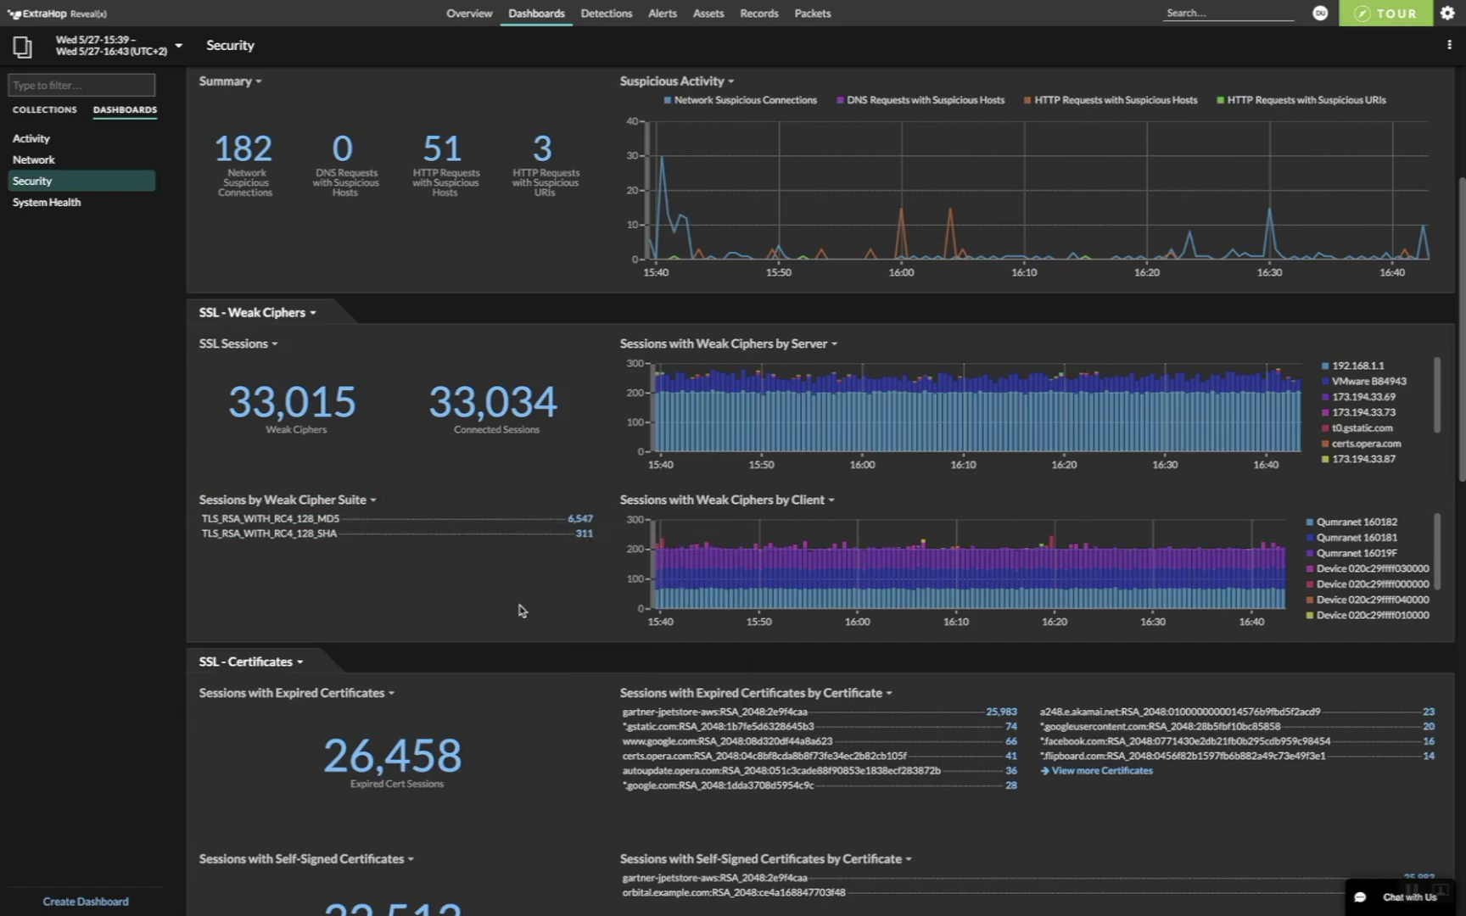
Review the SSL certificate sections and check the drill-down options for the expired *.doubleclick.net certificate.
scroll(519, 608, "down", 2)
scroll(516, 611, "down", 2)
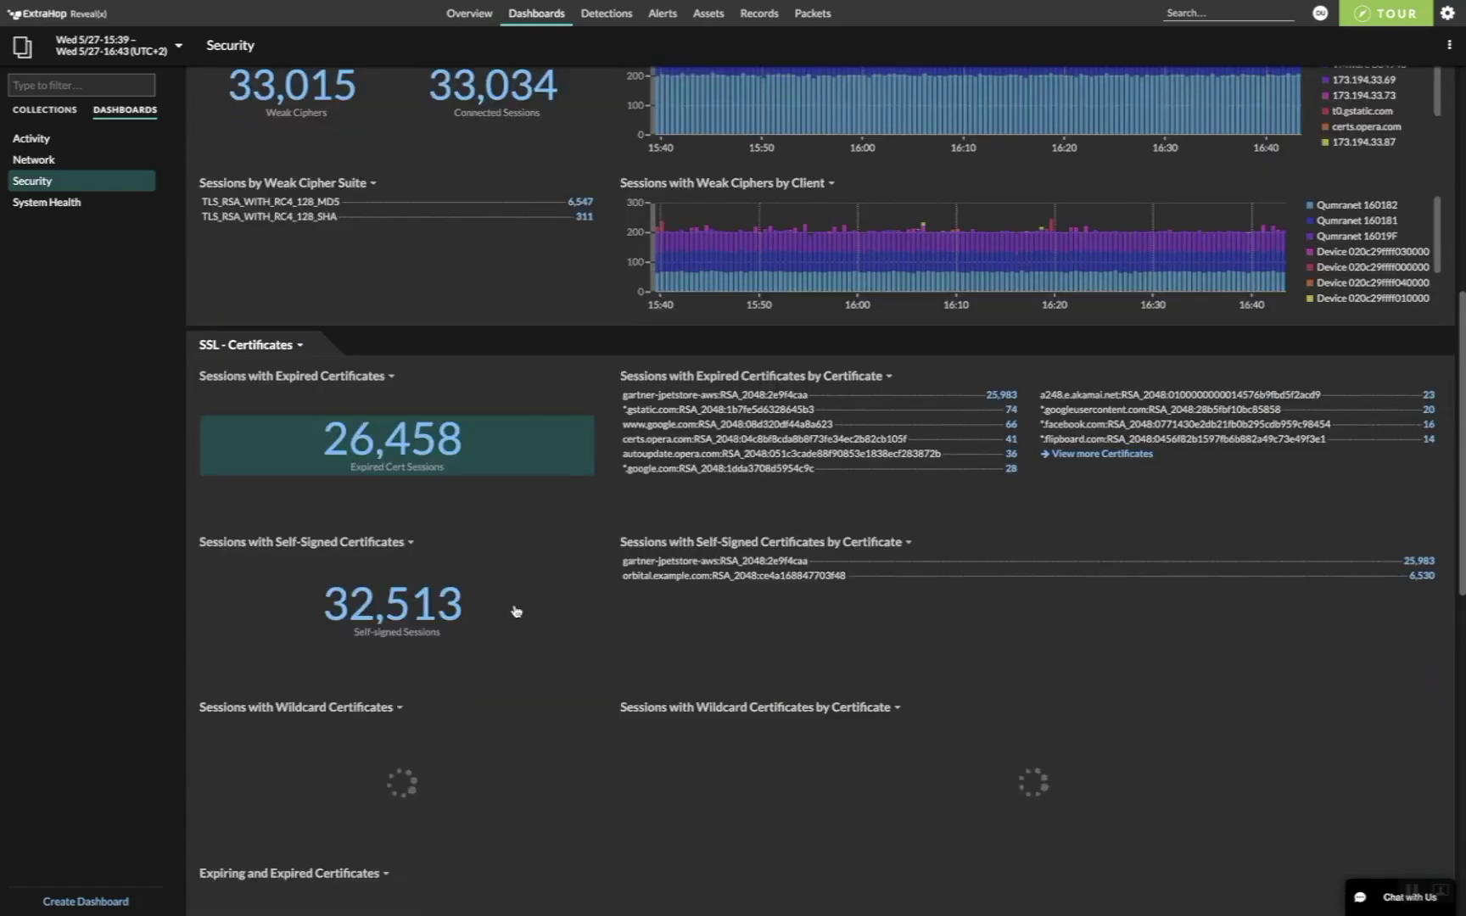
scroll(514, 609, "down", 3)
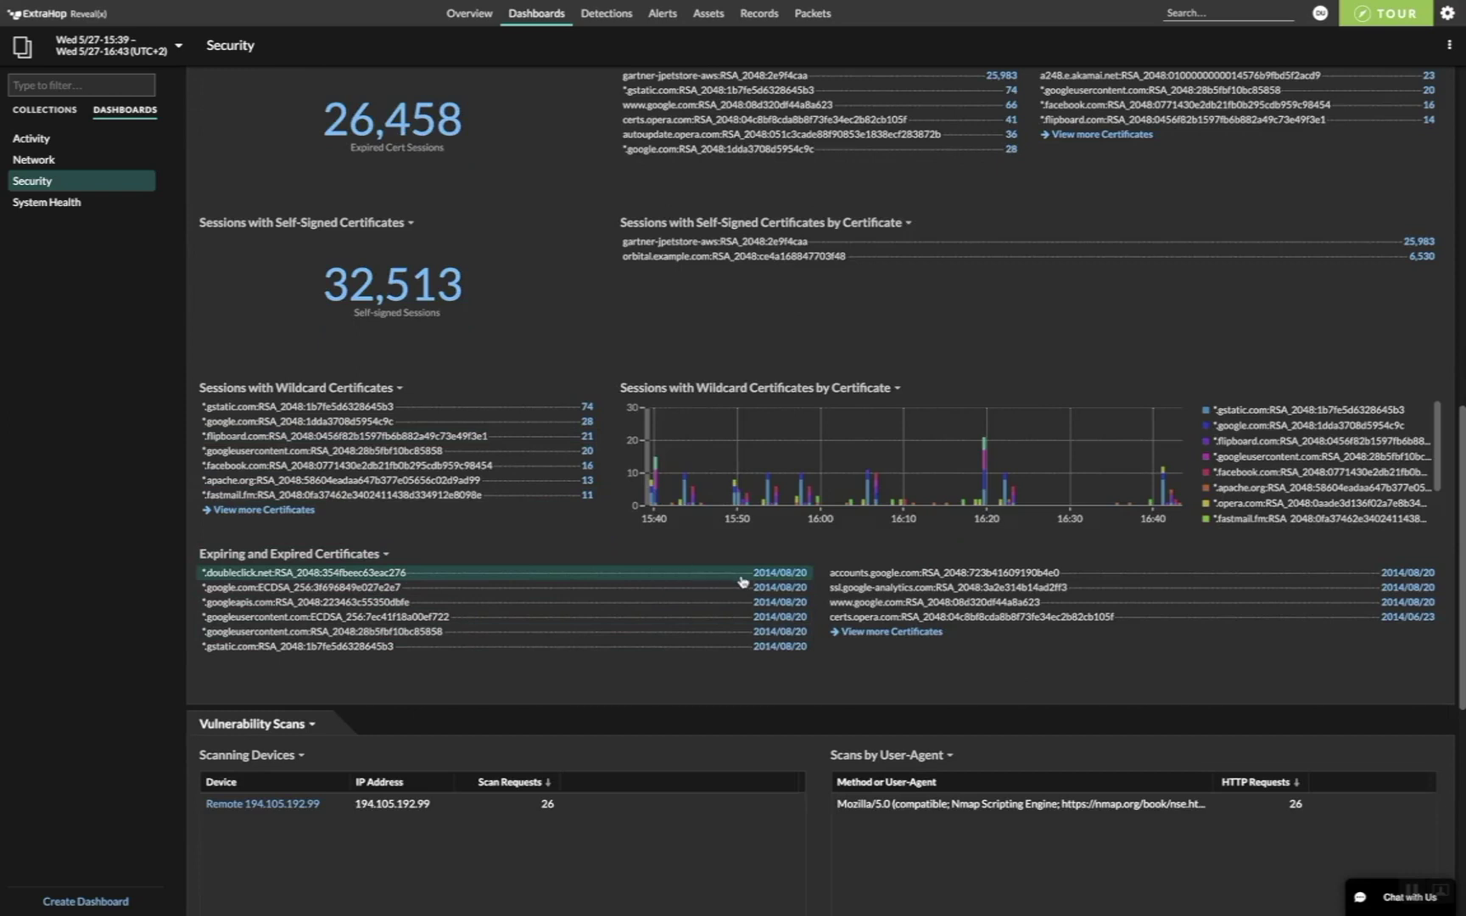
left_click(770, 576)
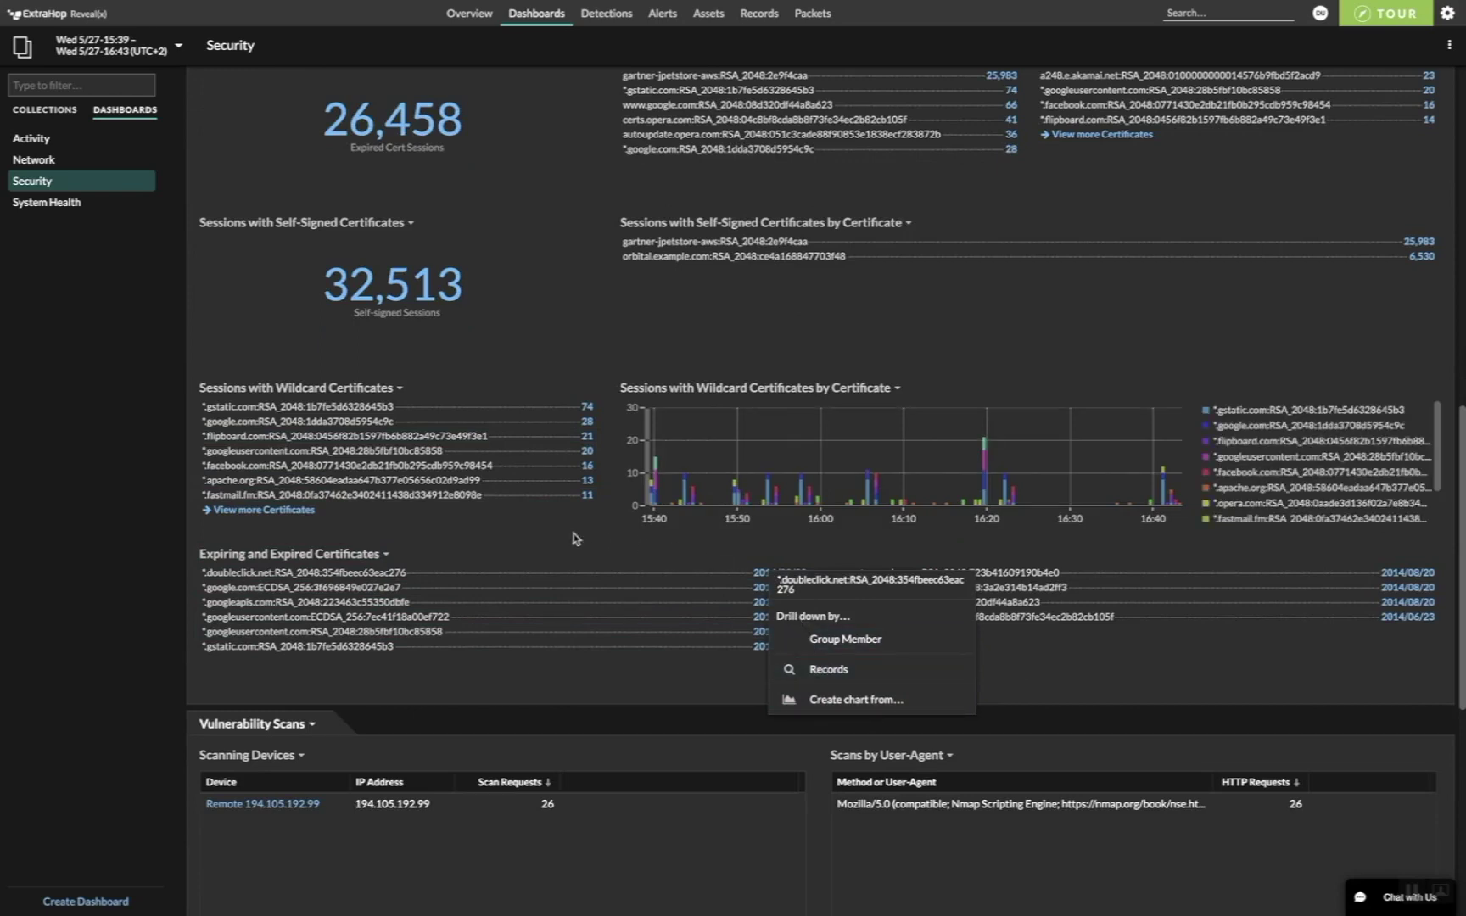
left_click(526, 548)
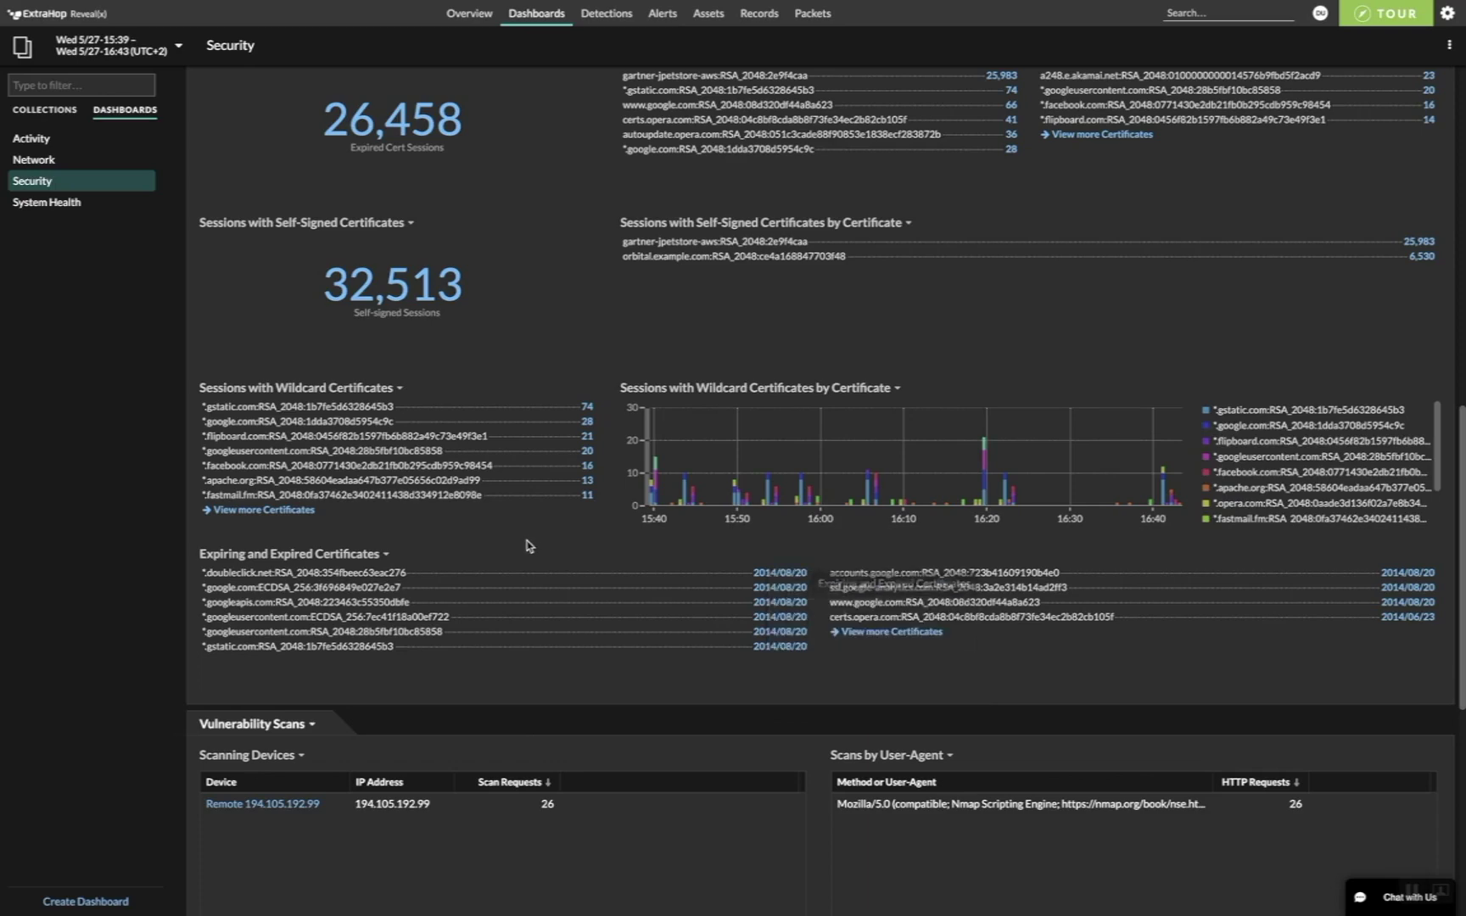
scroll(527, 545, "up", 5)
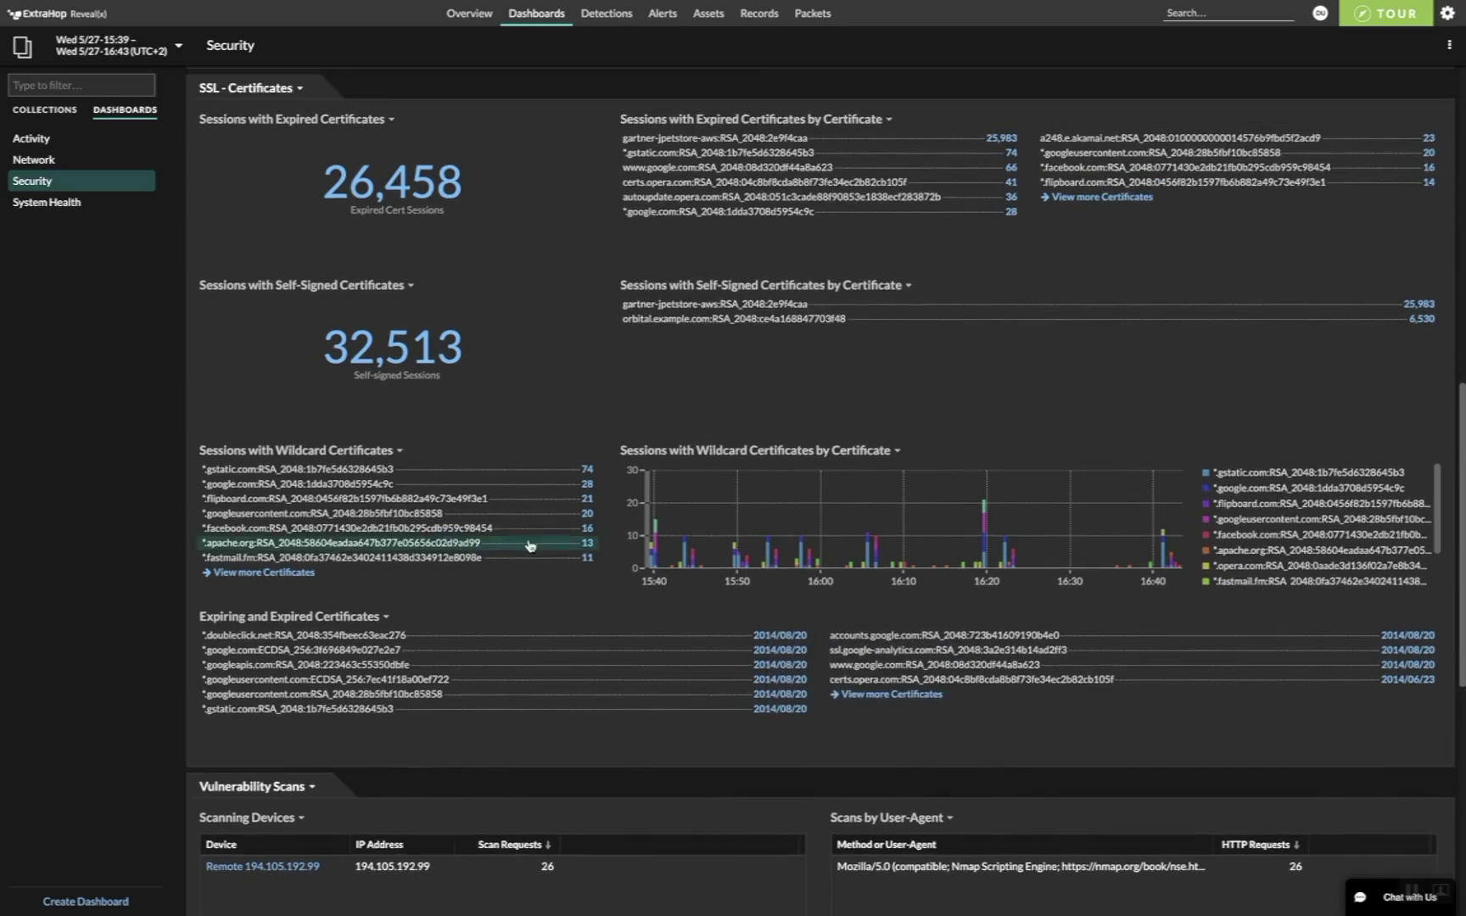
scroll(530, 540, "up", 5)
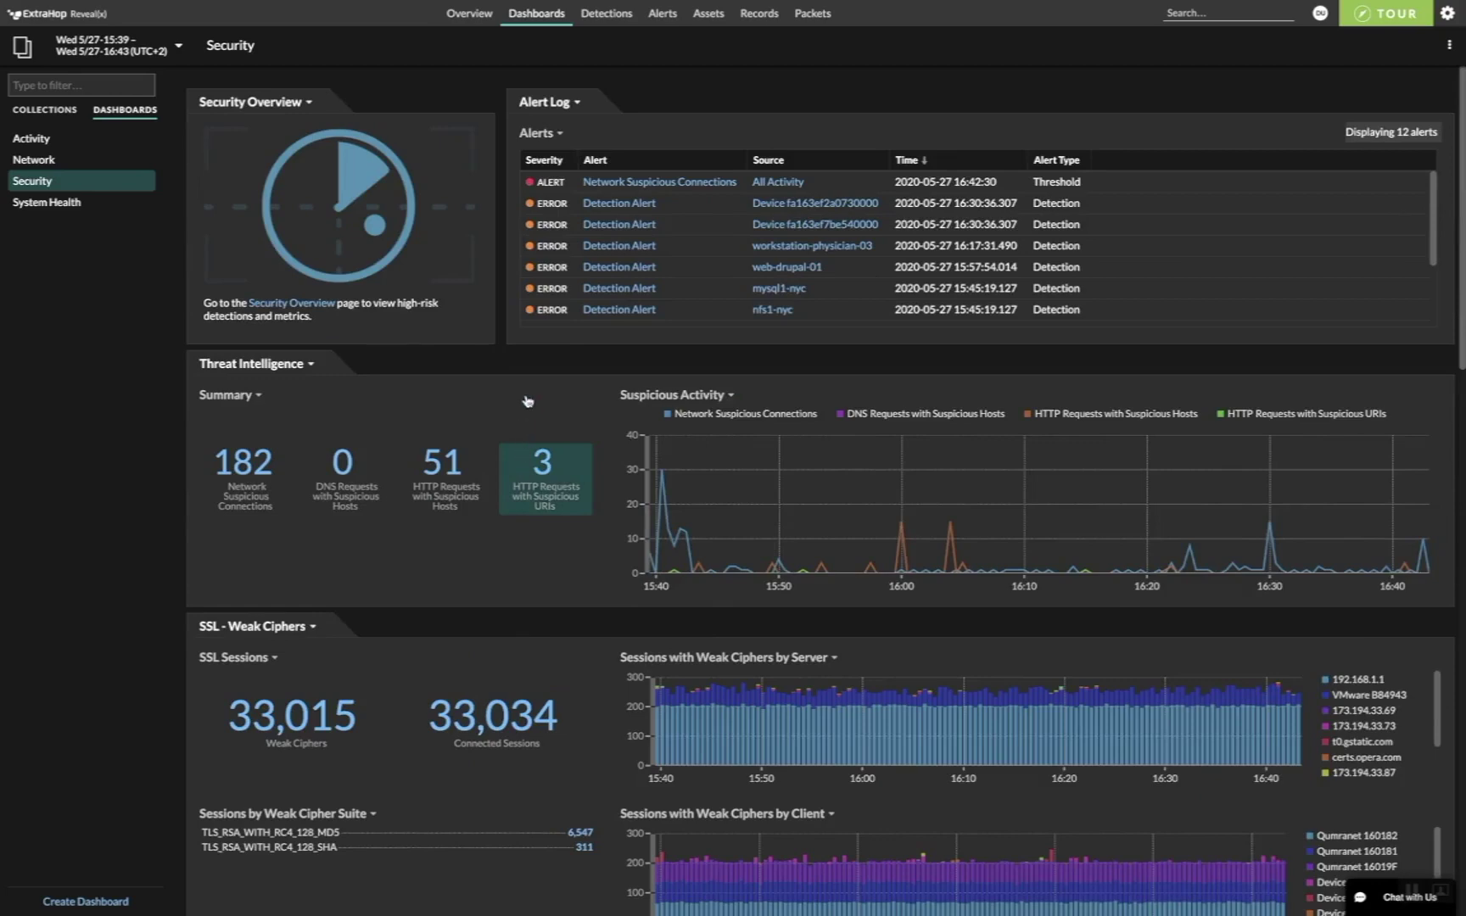
Open the Security overview and set its time interval to the last 6 hours.
left_click(468, 14)
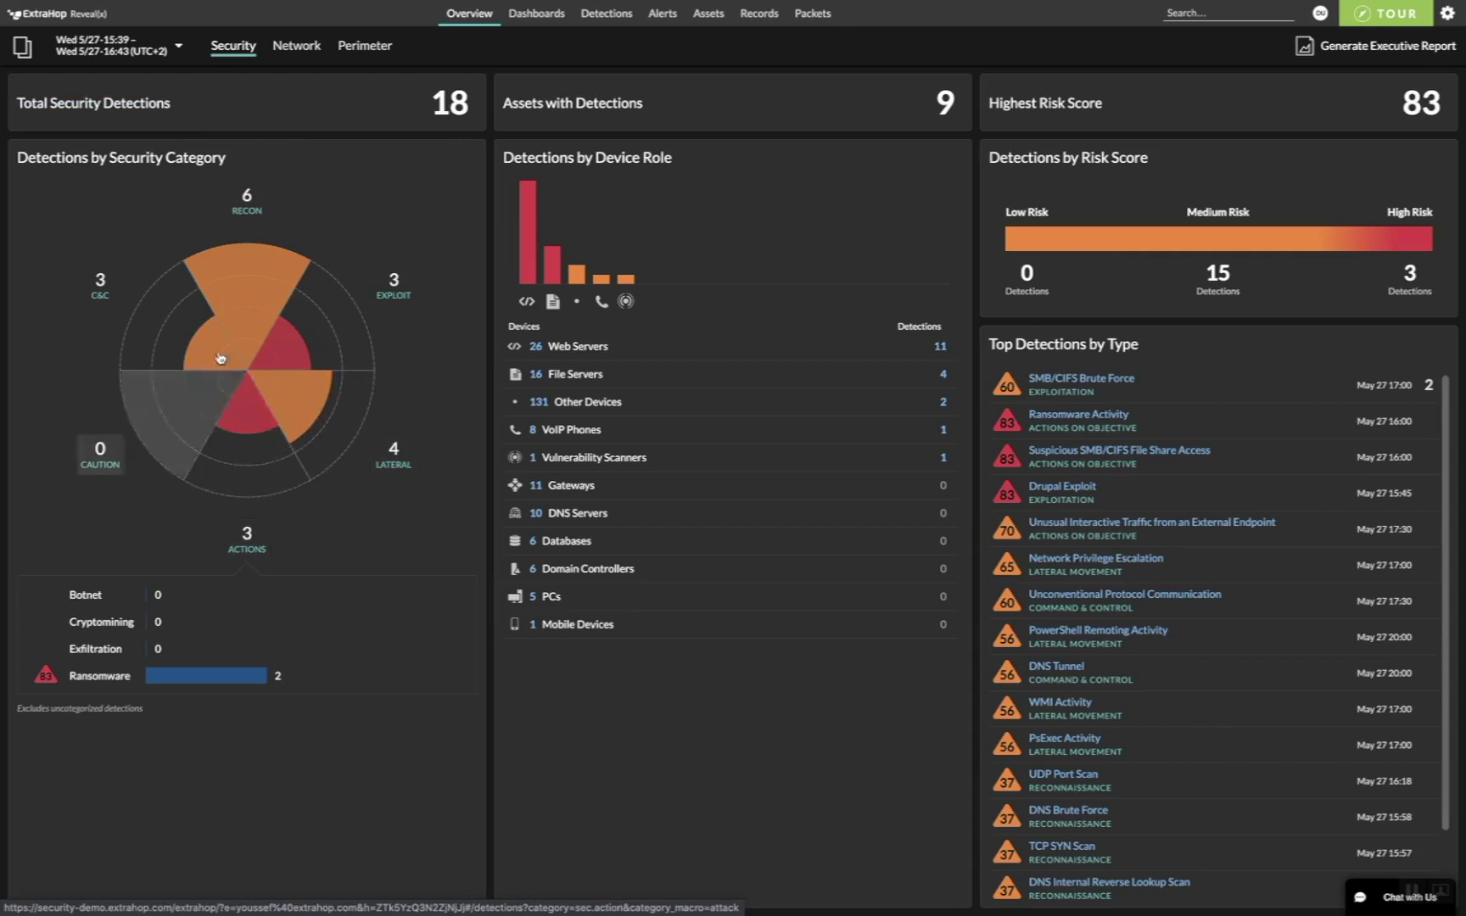
left_click(132, 49)
left_click(110, 142)
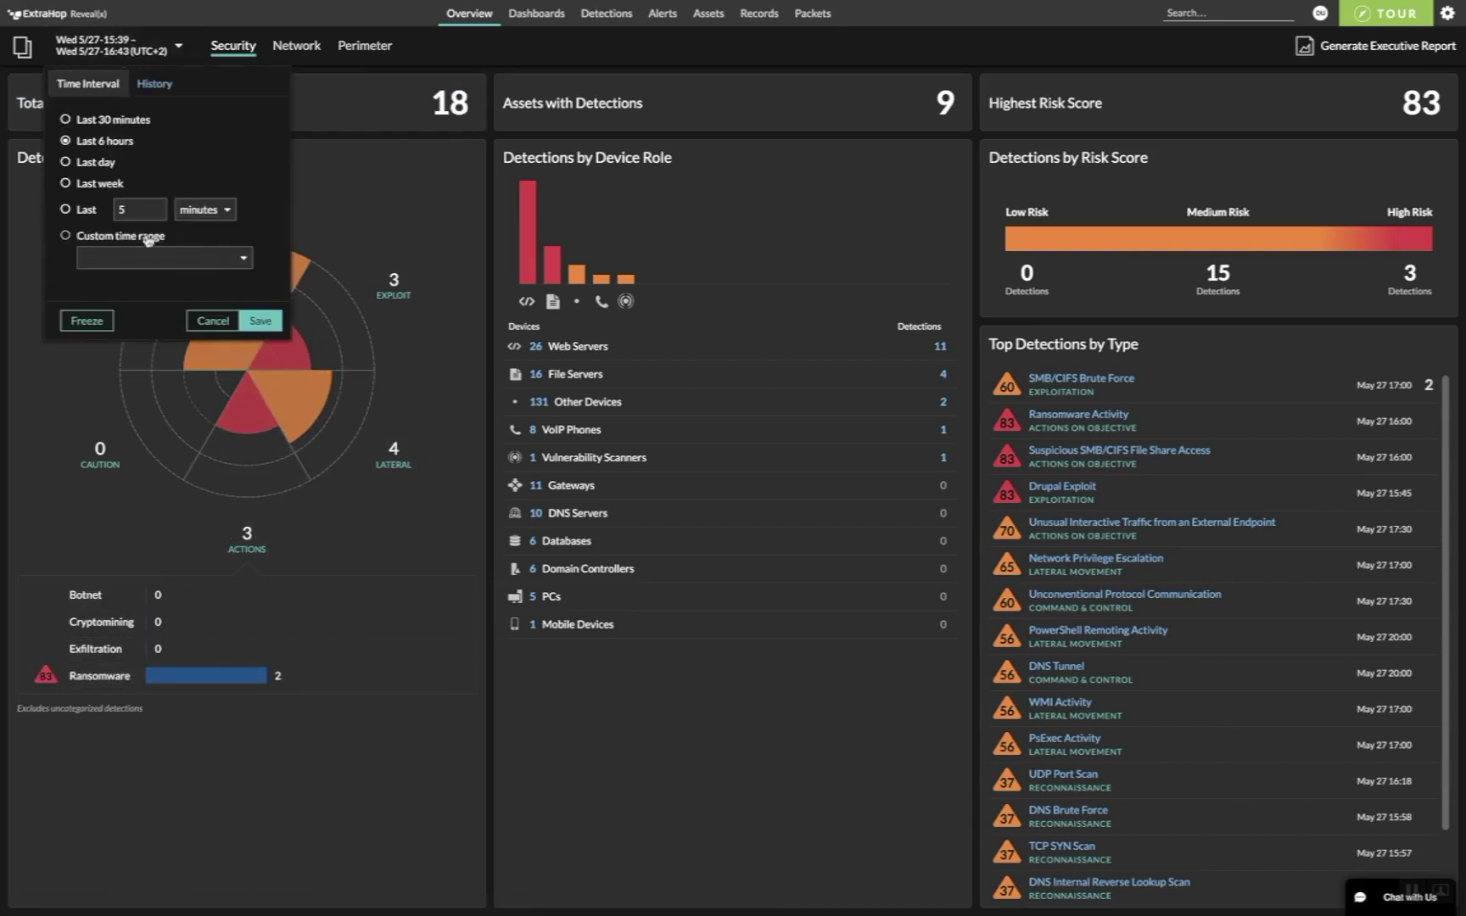
left_click(260, 321)
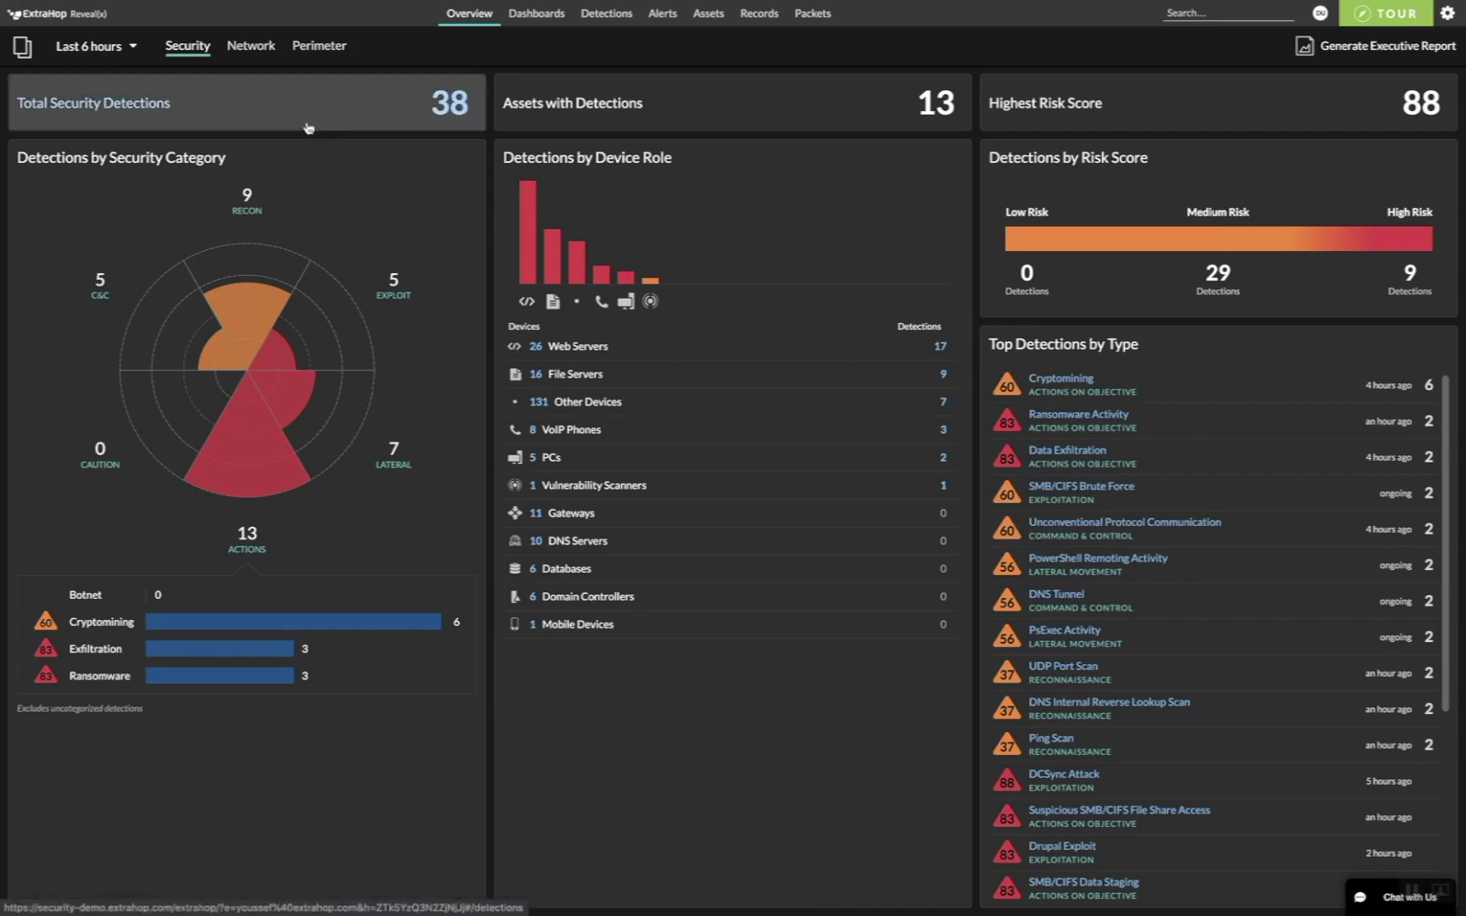
Open the Perimeter overview and inspect internal web server Device 020c29ffff020000 in the Exfiltration diagram.
left_click(326, 51)
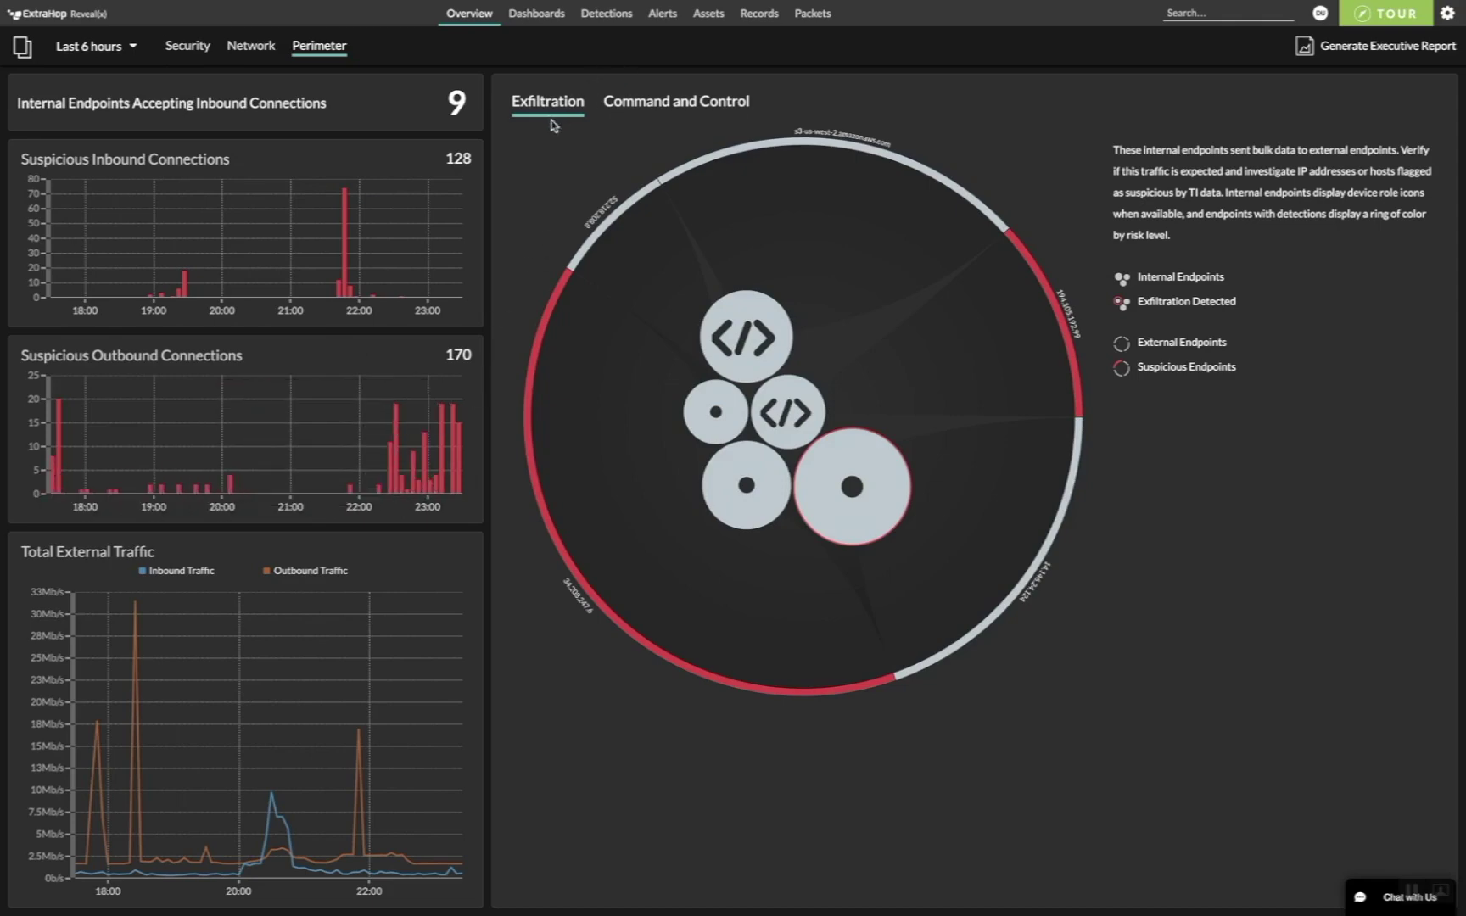
left_click(751, 360)
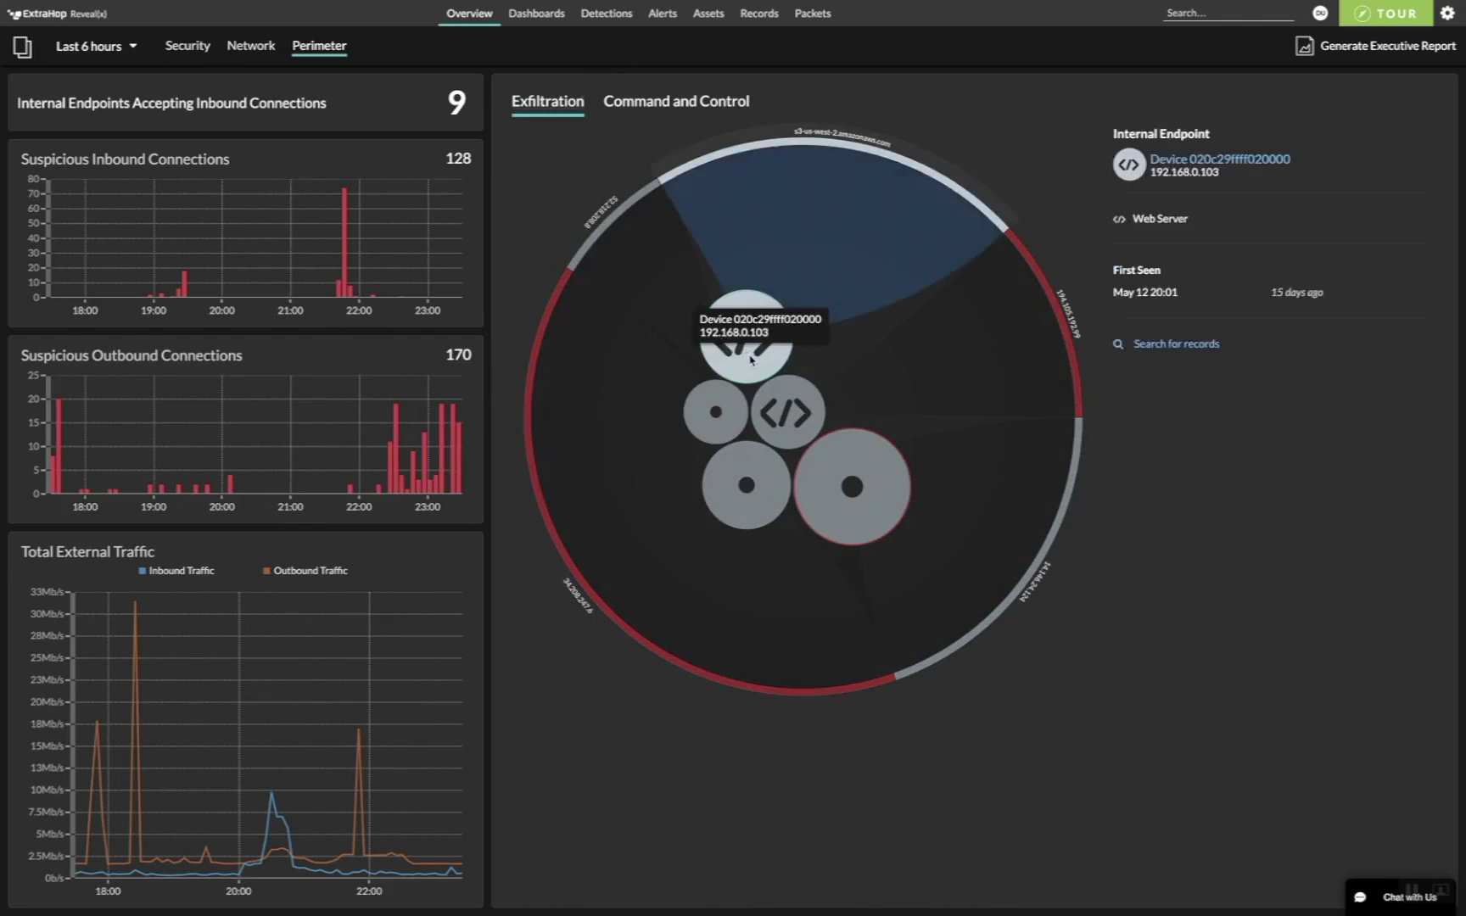
left_click(709, 402)
Show the Command and Control diagram and inspect web-drupal-01 and its external endpoint 194.105.192.99.
left_click(653, 103)
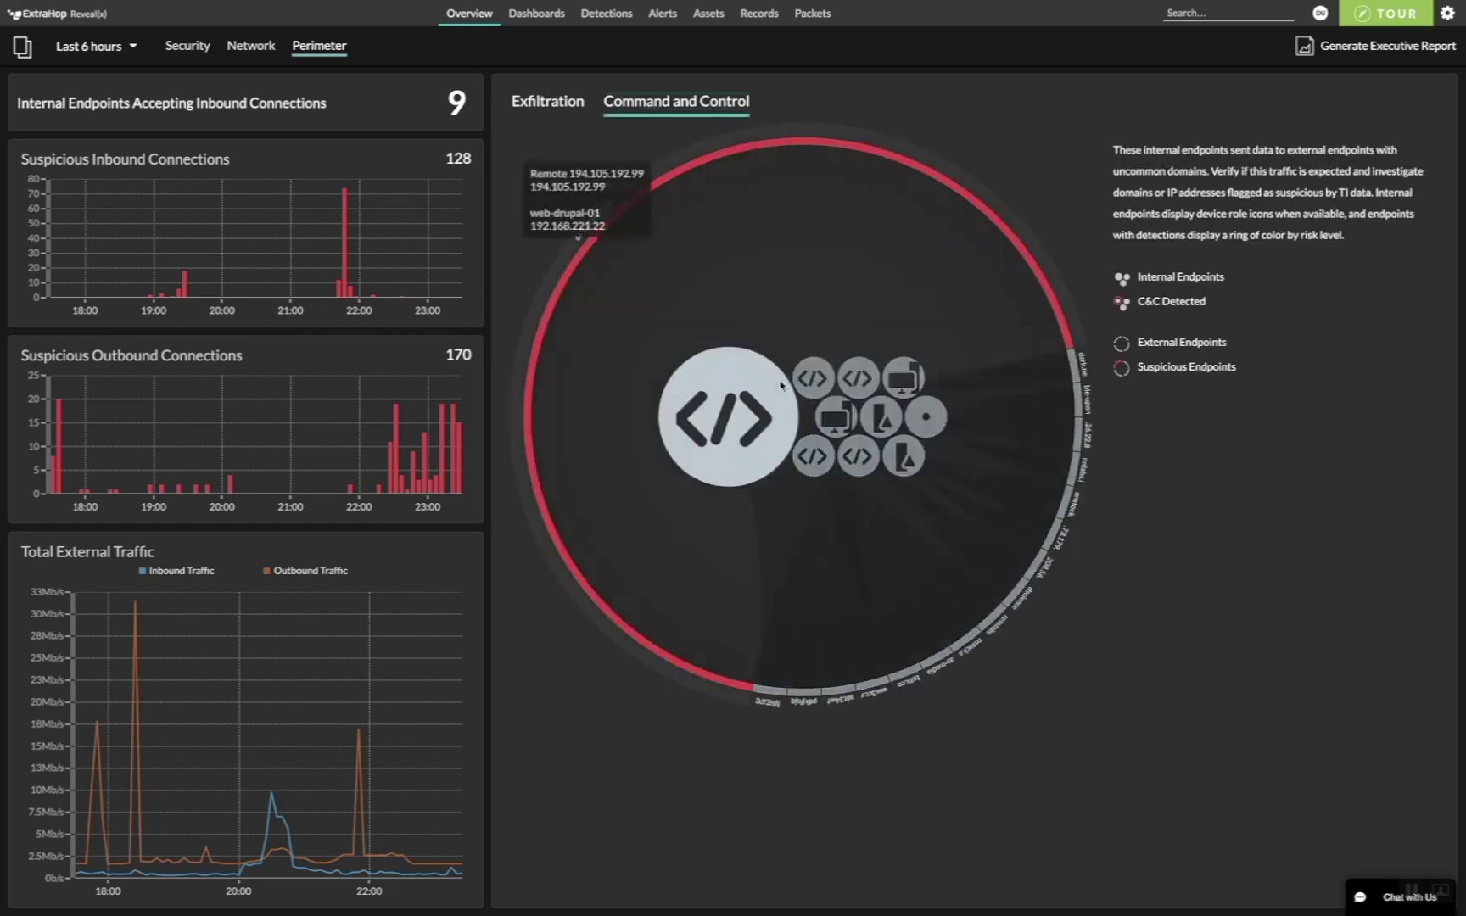
left_click(754, 389)
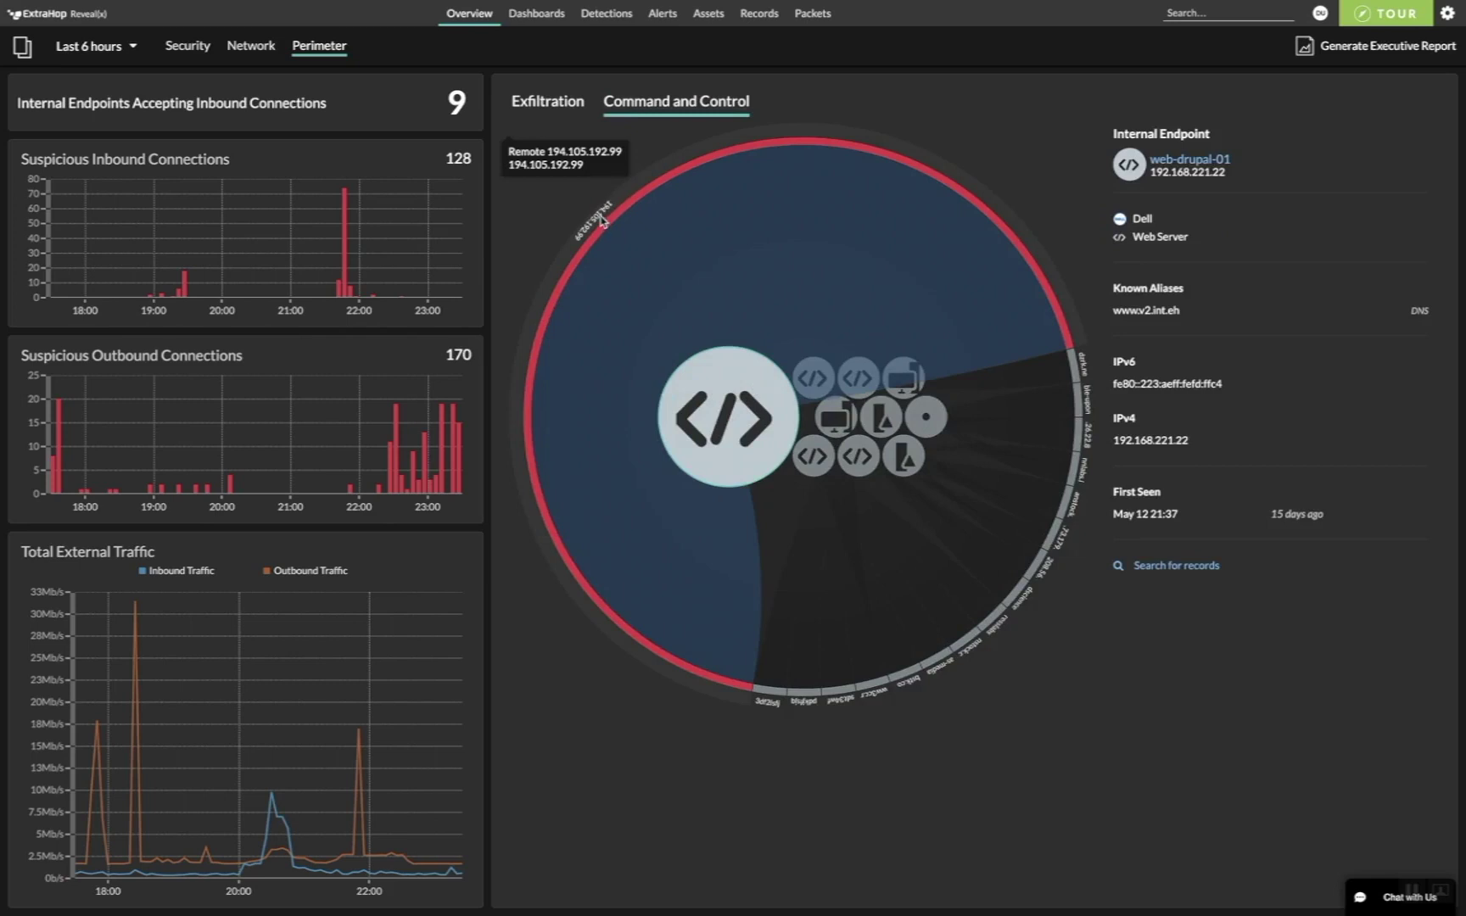
left_click(602, 221)
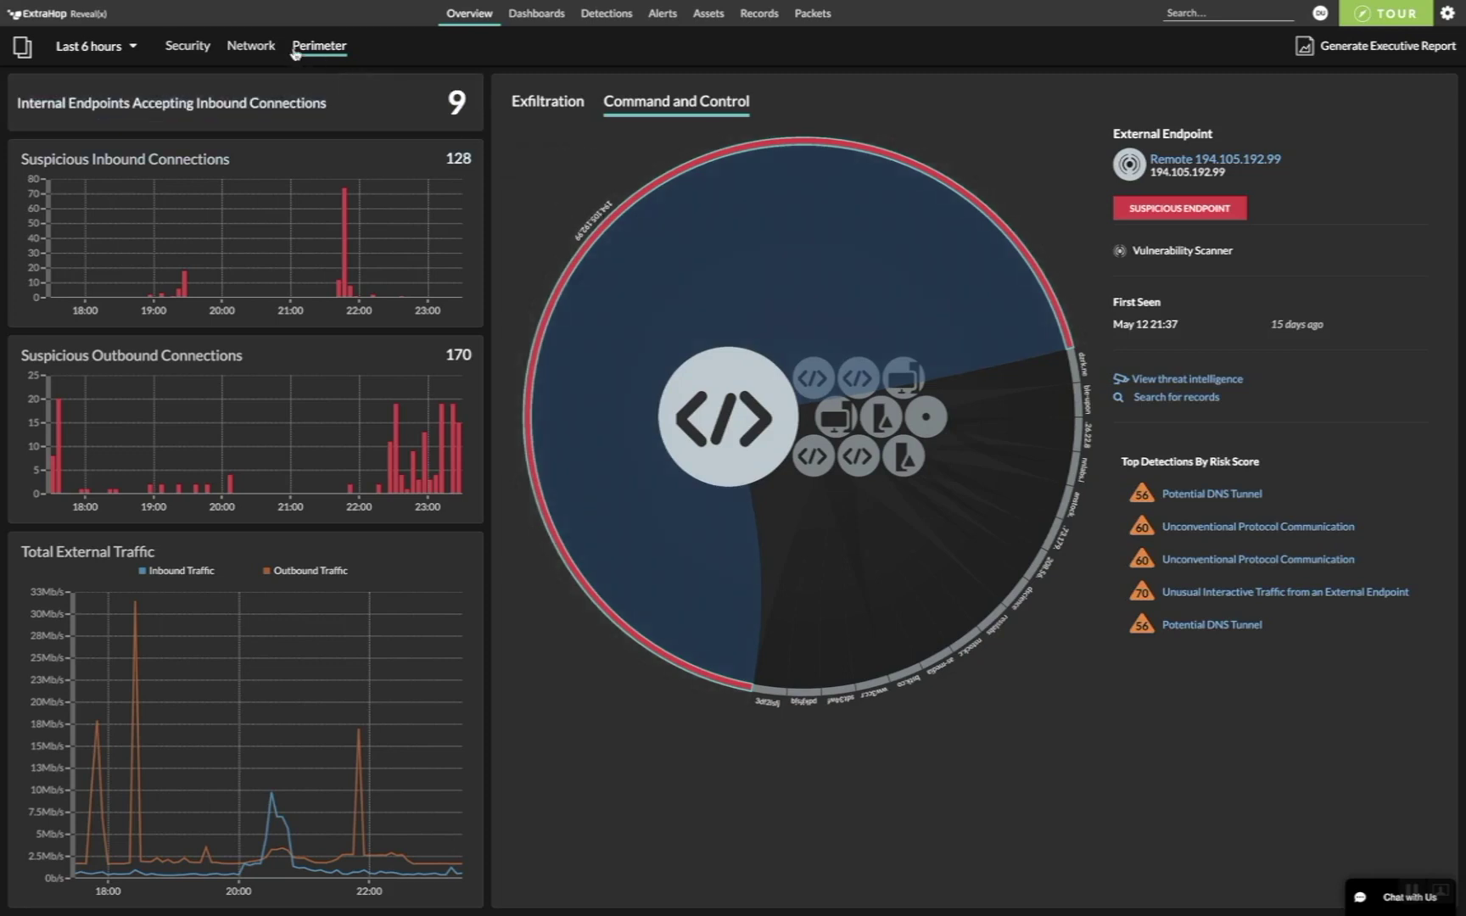
Open the Network overview for the last 6 hours.
left_click(260, 51)
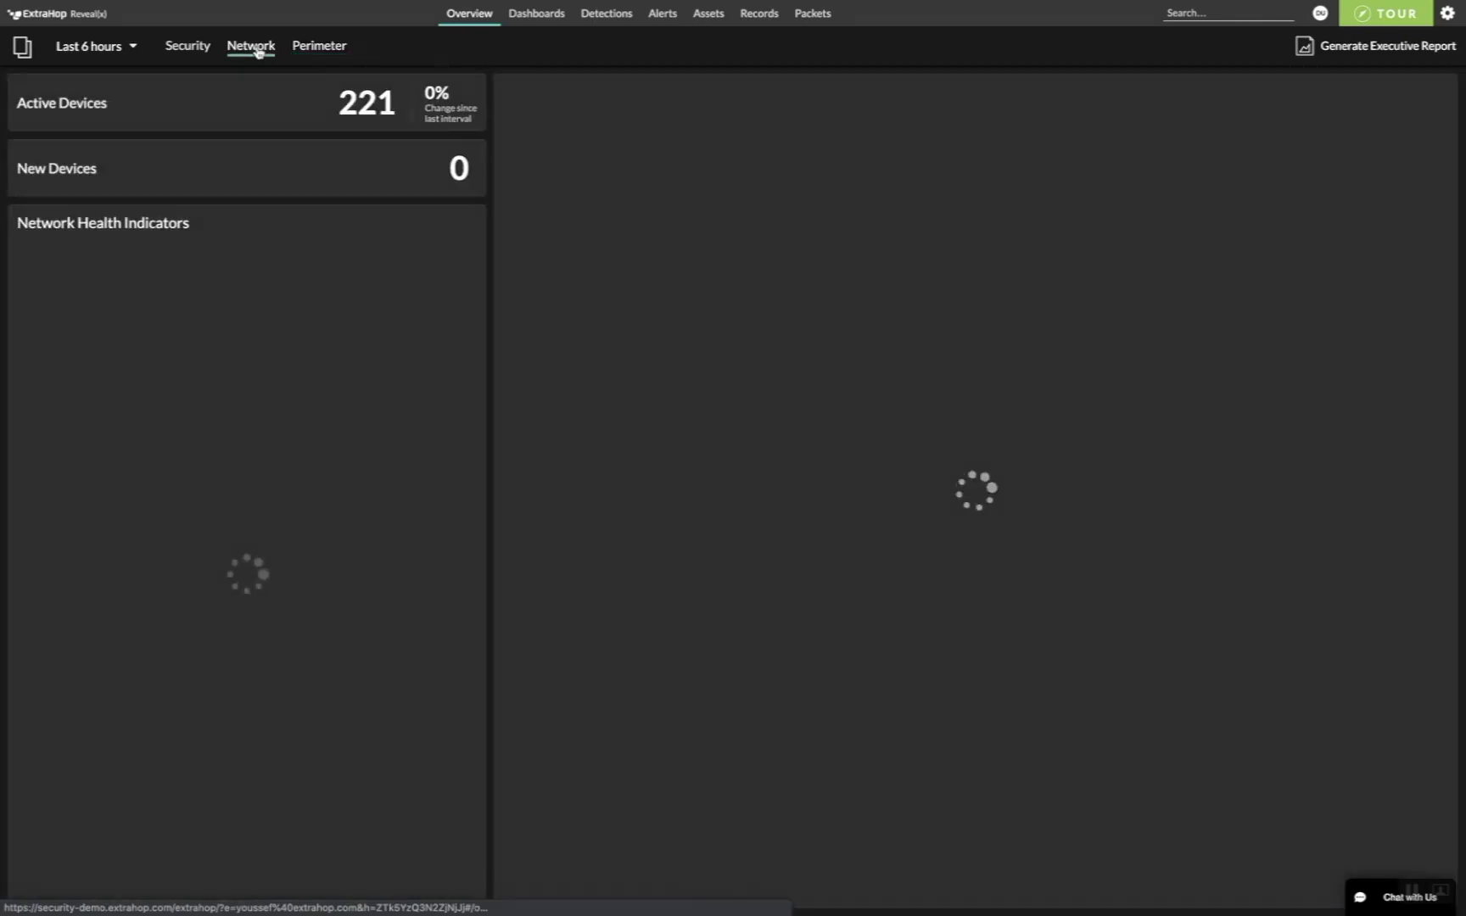